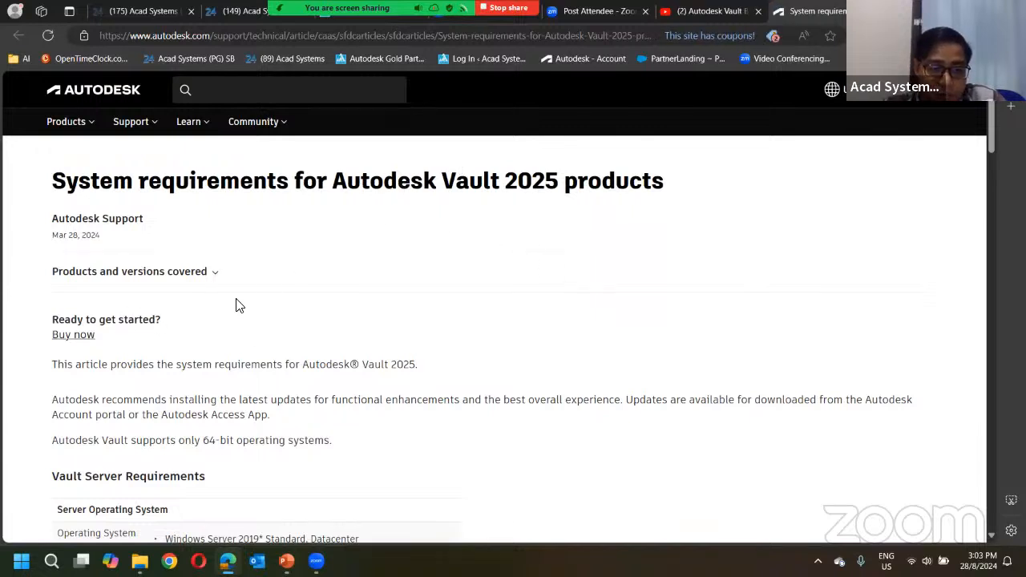
- Highlight the supported Windows Server and Windows 10 Professional, Enterprise lines, then return to slide 4
scroll(177, 337, down, 3)
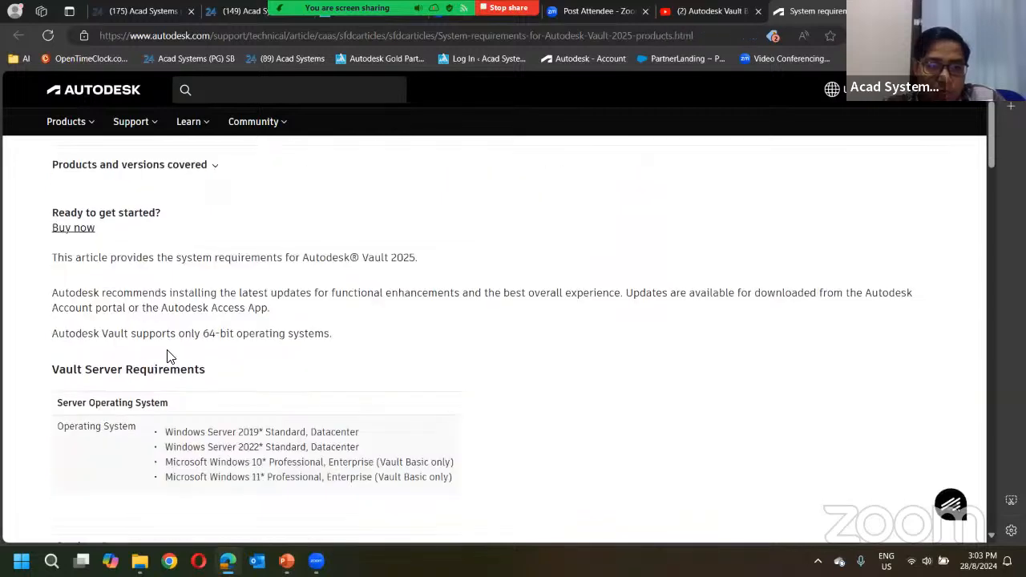
scroll(174, 283, down, 1)
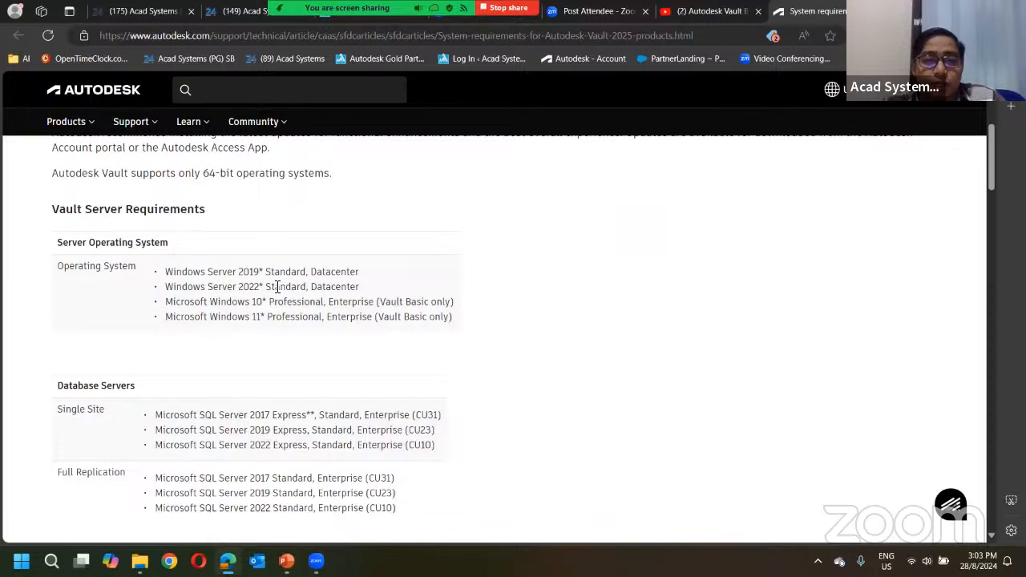
drag(166, 272, 361, 290)
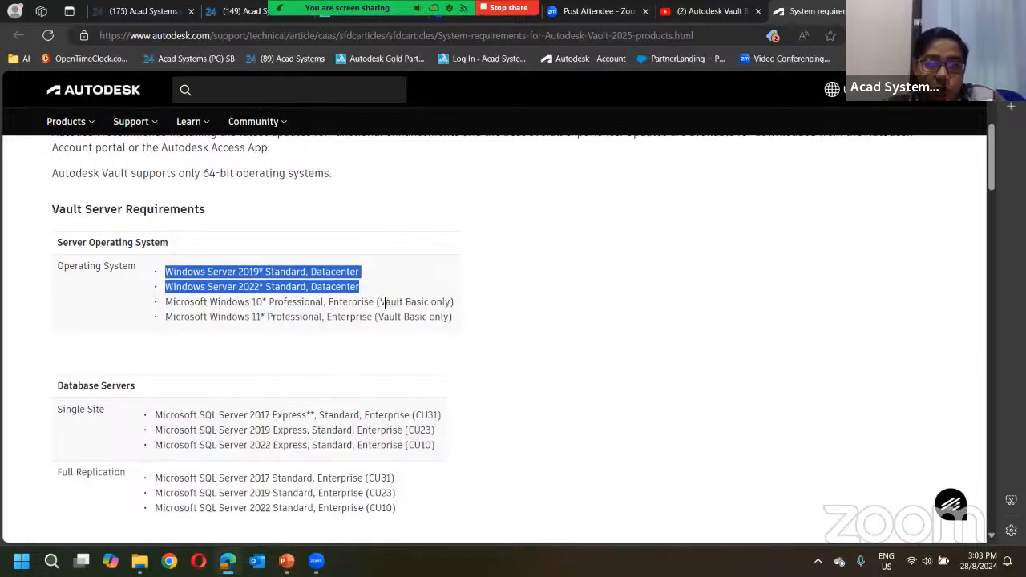
drag(429, 302, 380, 303)
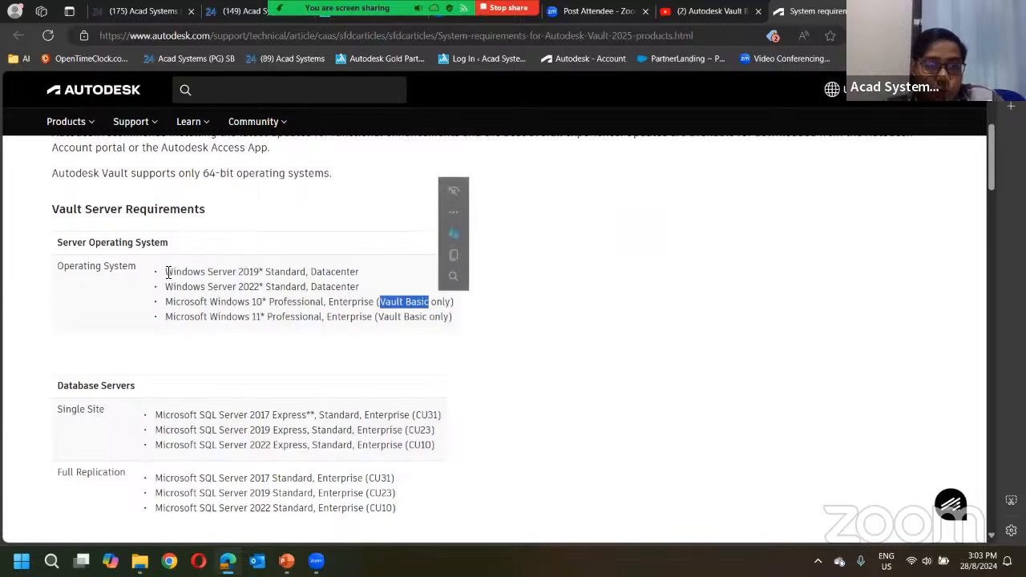
drag(166, 271, 362, 290)
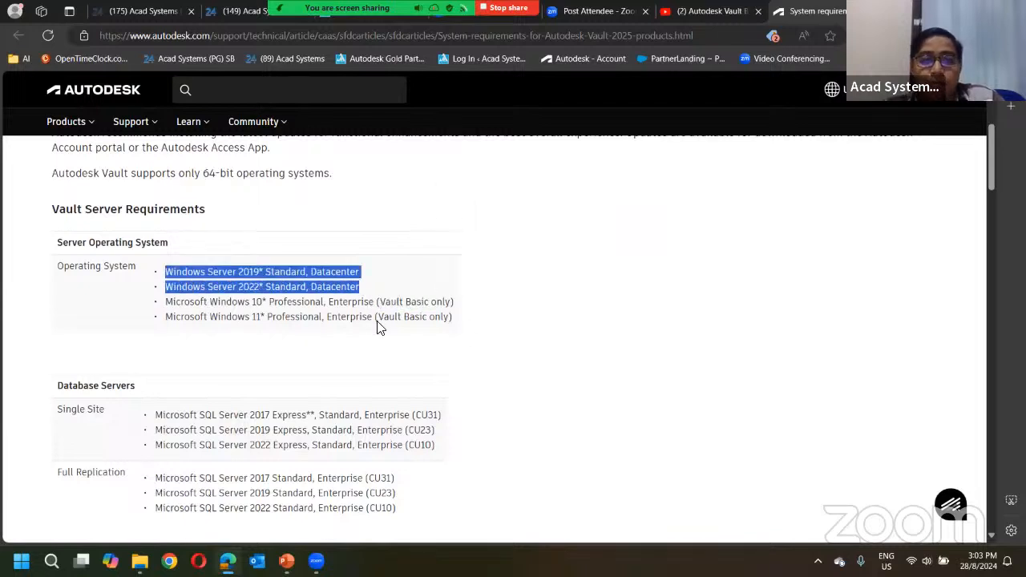
click(190, 314)
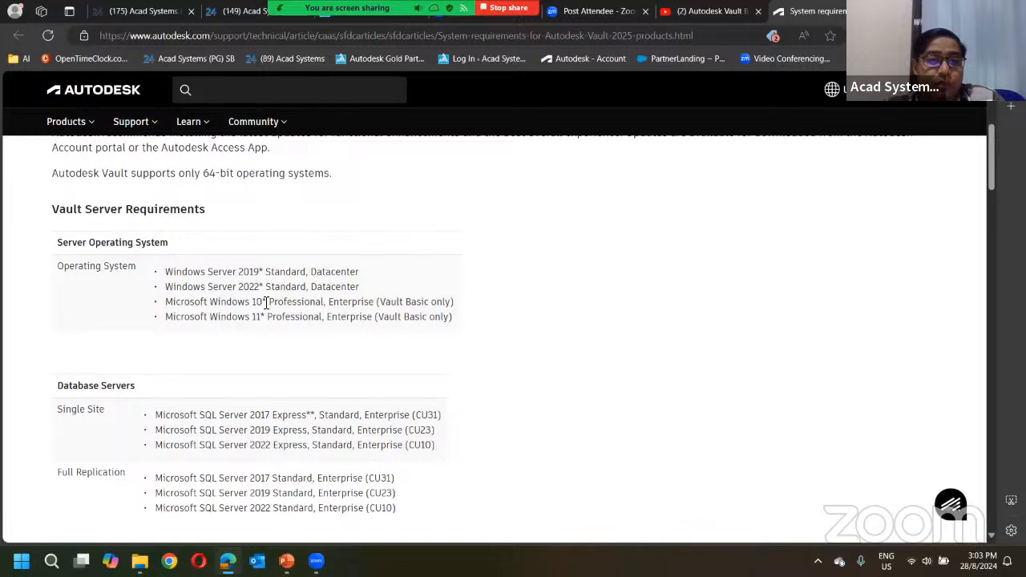
drag(269, 303, 374, 304)
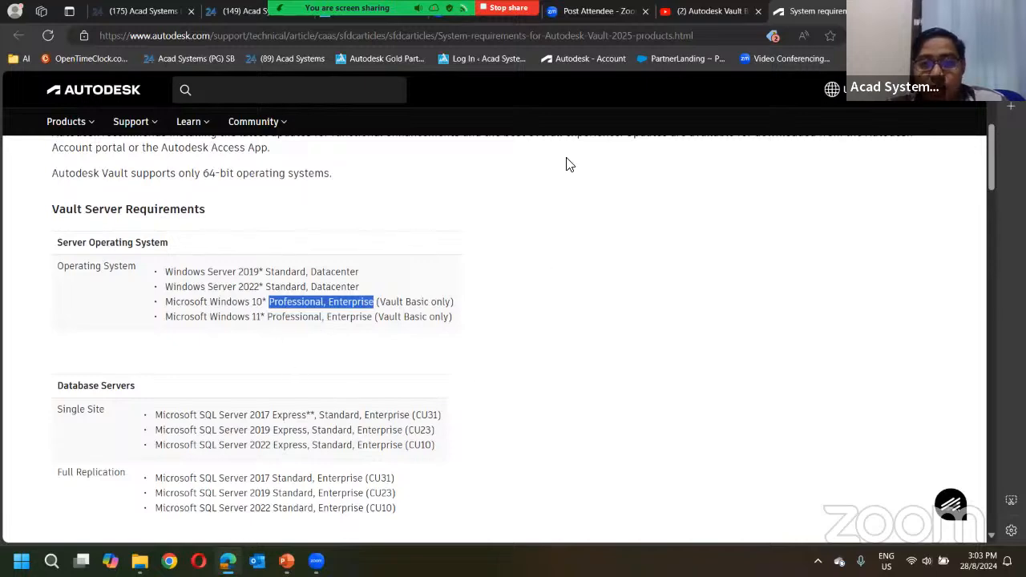
key(alt+Tab)
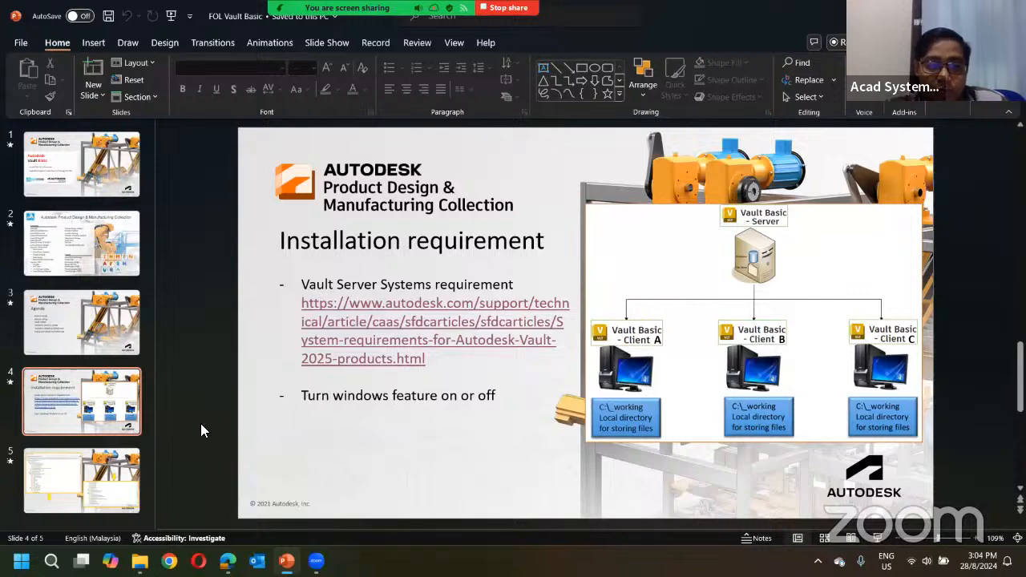
- Go to slide 5 on Windows Features and bring up Windows search
click(103, 465)
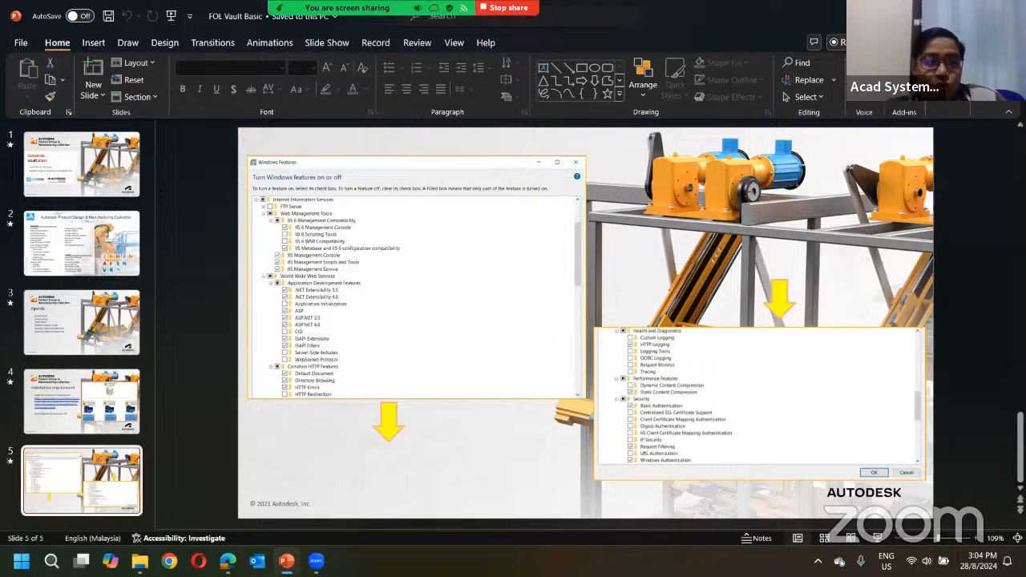
click(52, 561)
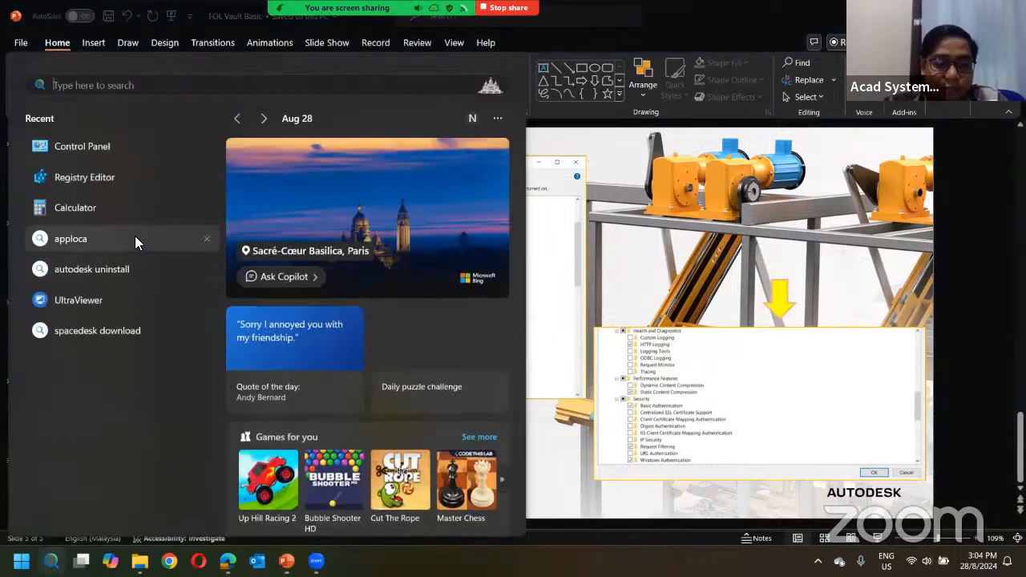
- Open Control Panel's Windows features list, expand Internet Information Services, then close both windows
text(contr)
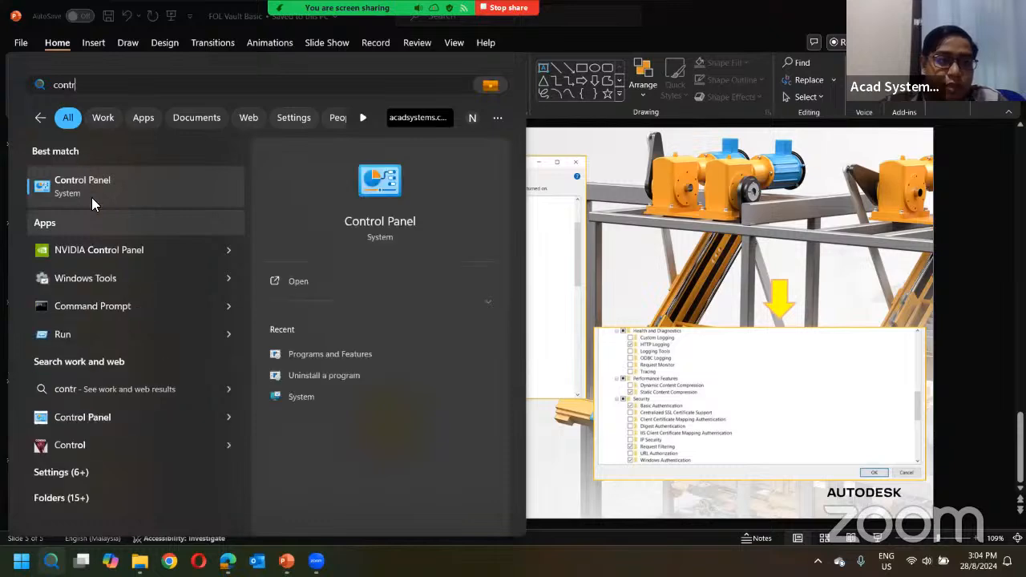
text(ol)
key(Return)
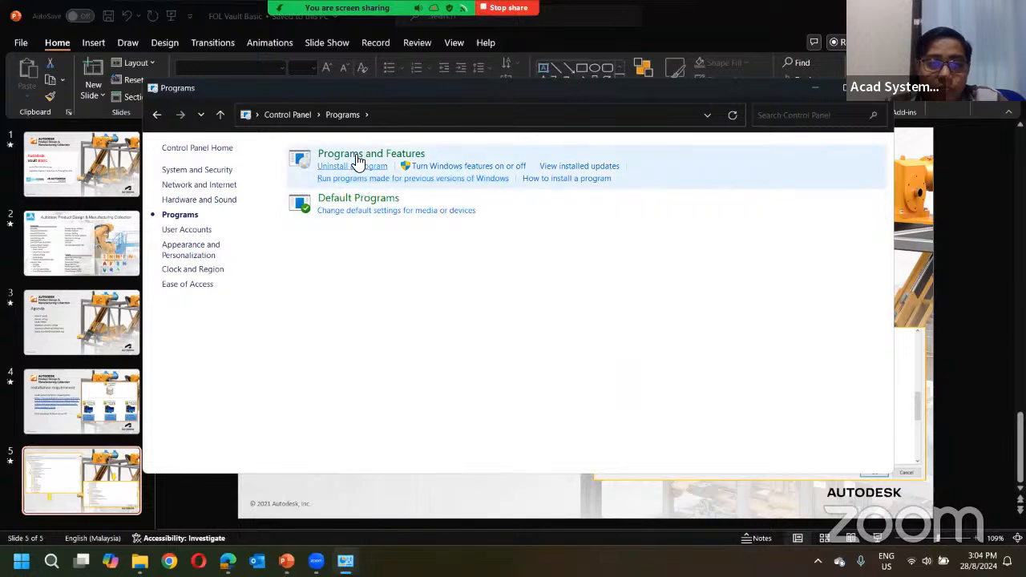
click(352, 165)
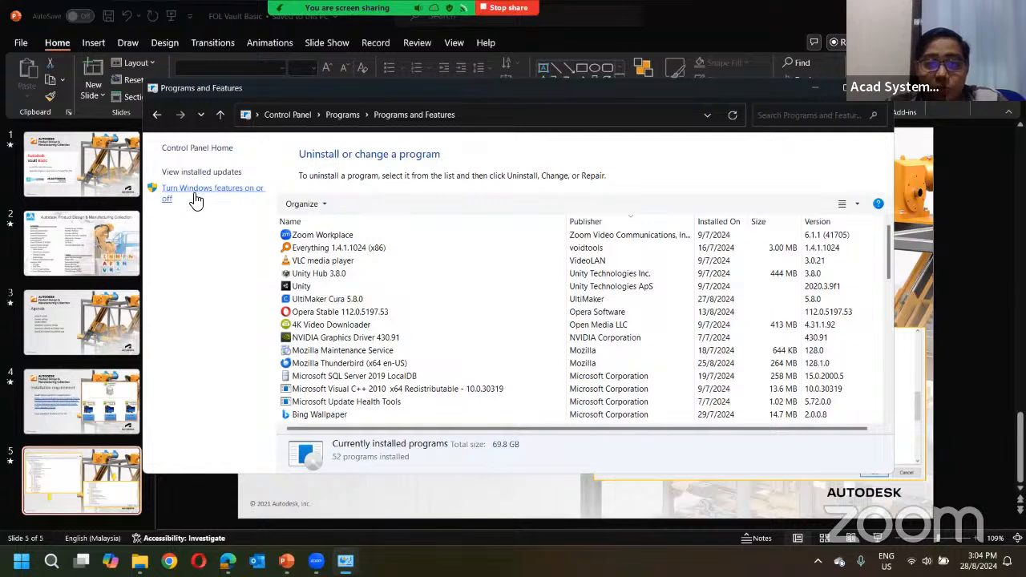
click(196, 200)
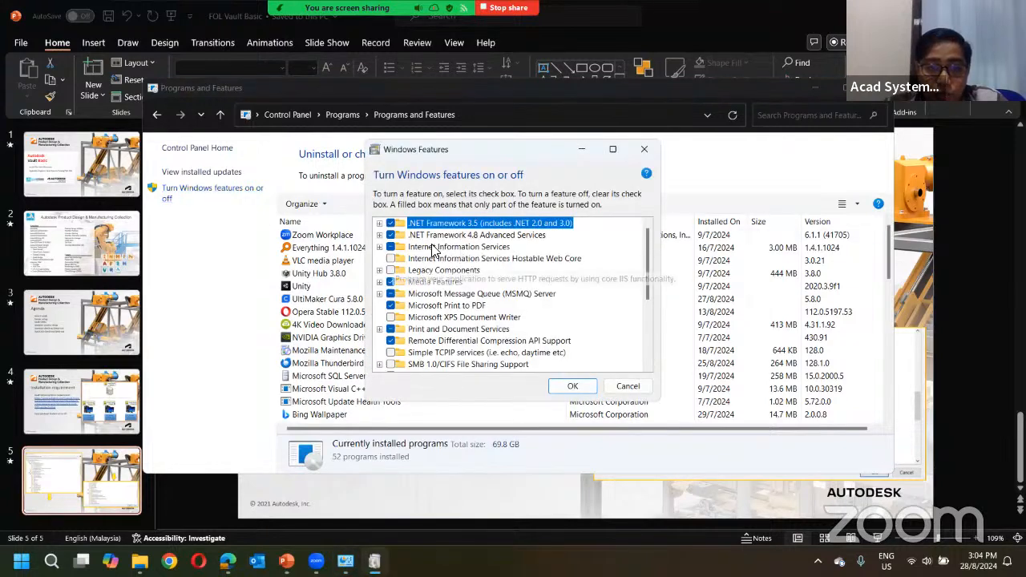
click(379, 247)
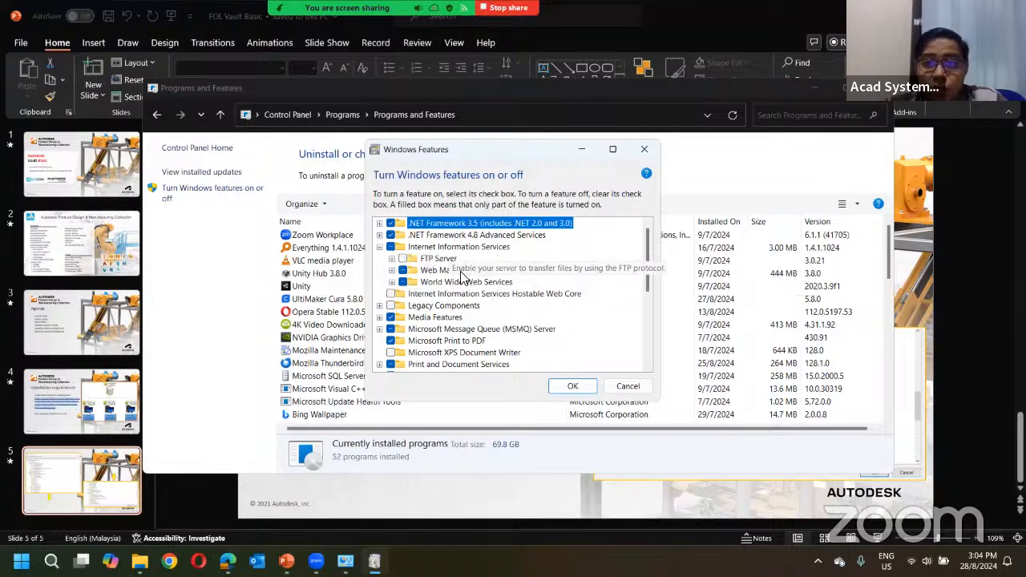
click(644, 149)
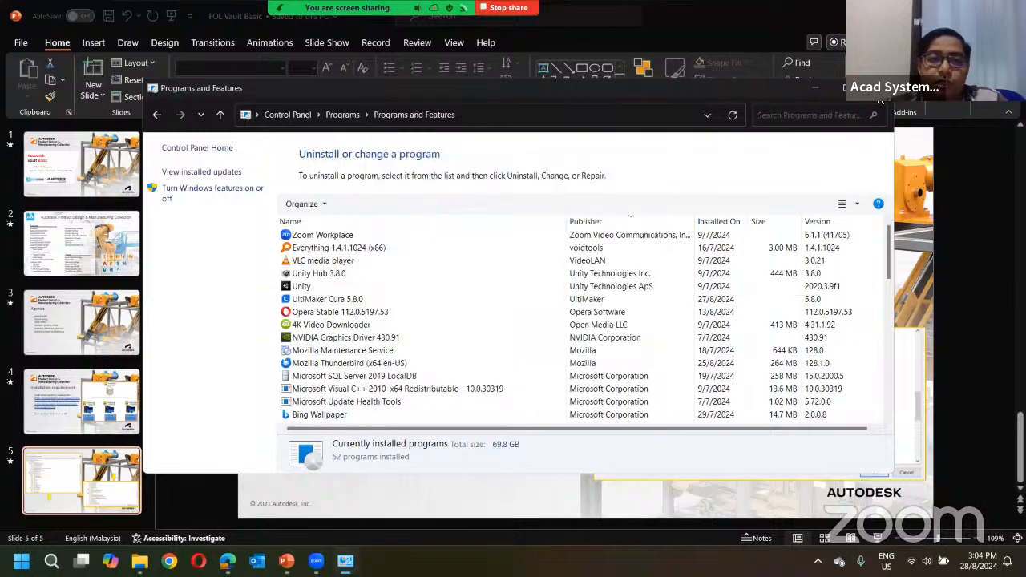
click(880, 88)
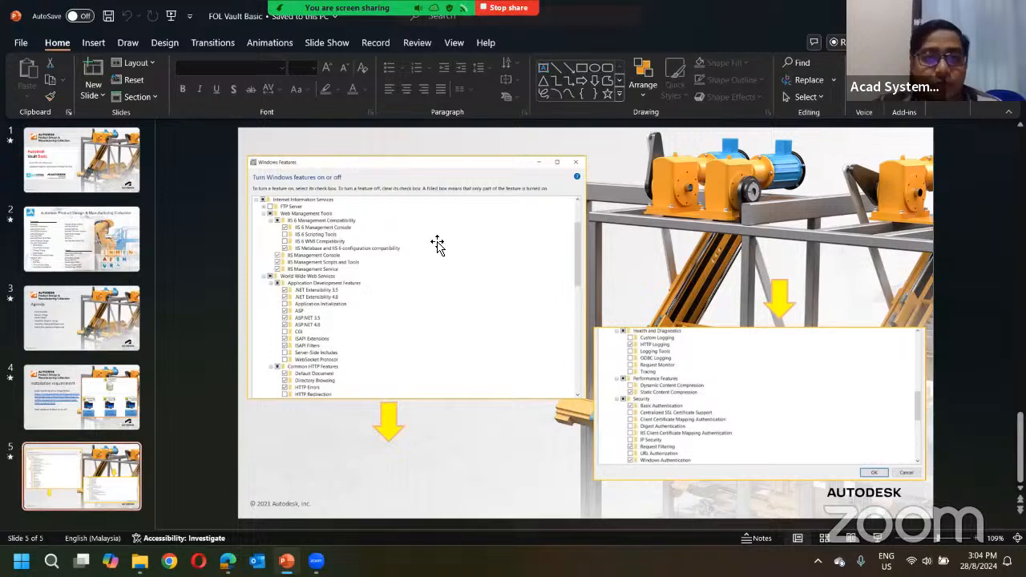
- Stop sharing the PowerPoint slides in the Zoom meeting
mouse_move(398, 48)
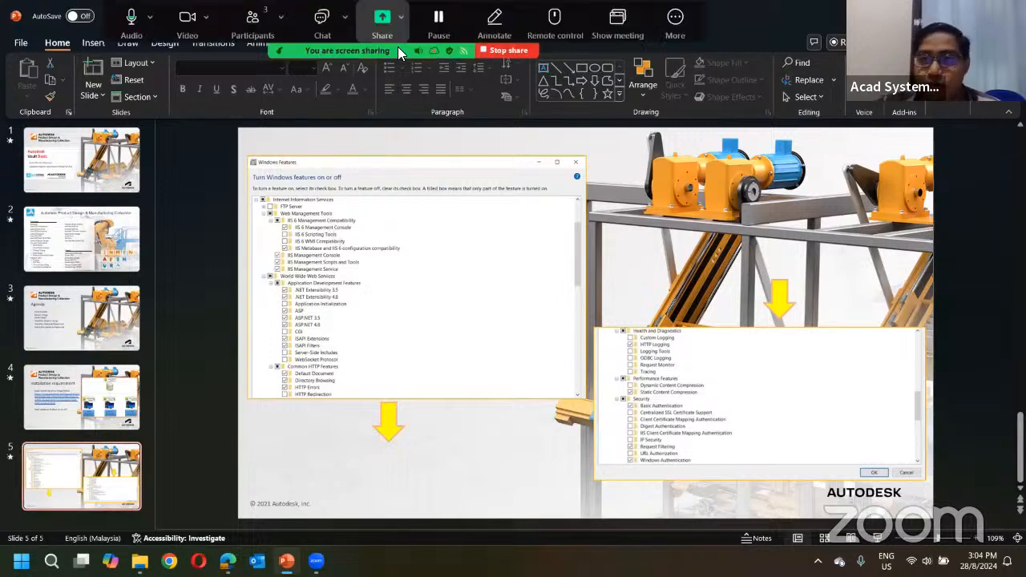
click(189, 19)
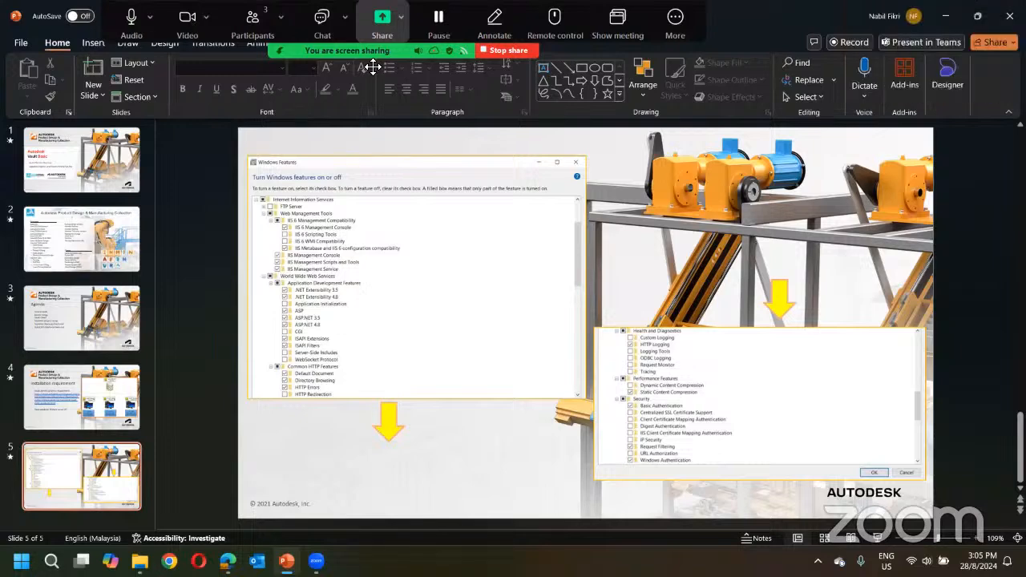
click(504, 49)
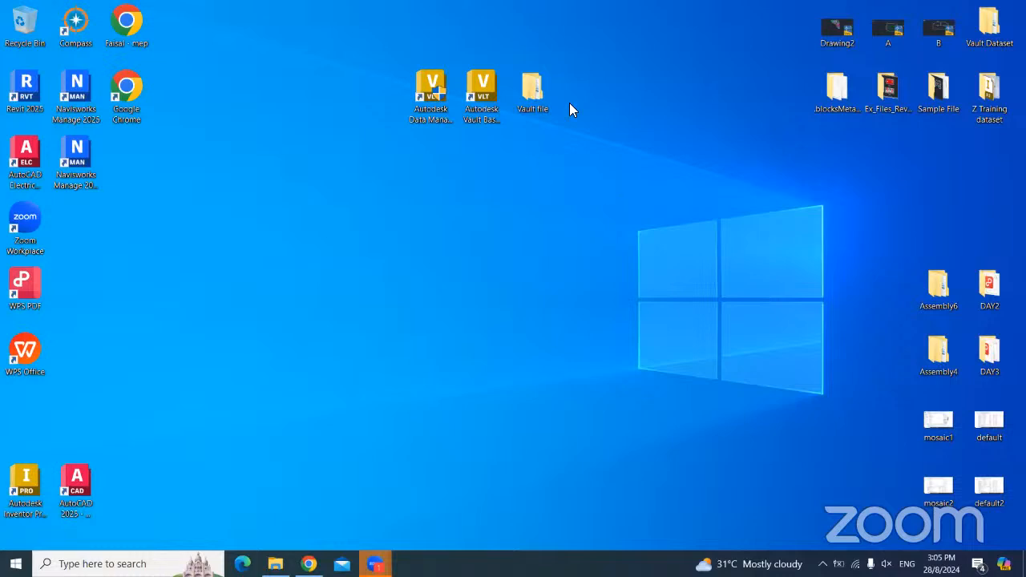
- Arrange the two Vault shortcuts mid-desktop and launch Data Management Server Console 2025
drag(401, 158, 400, 265)
click(522, 217)
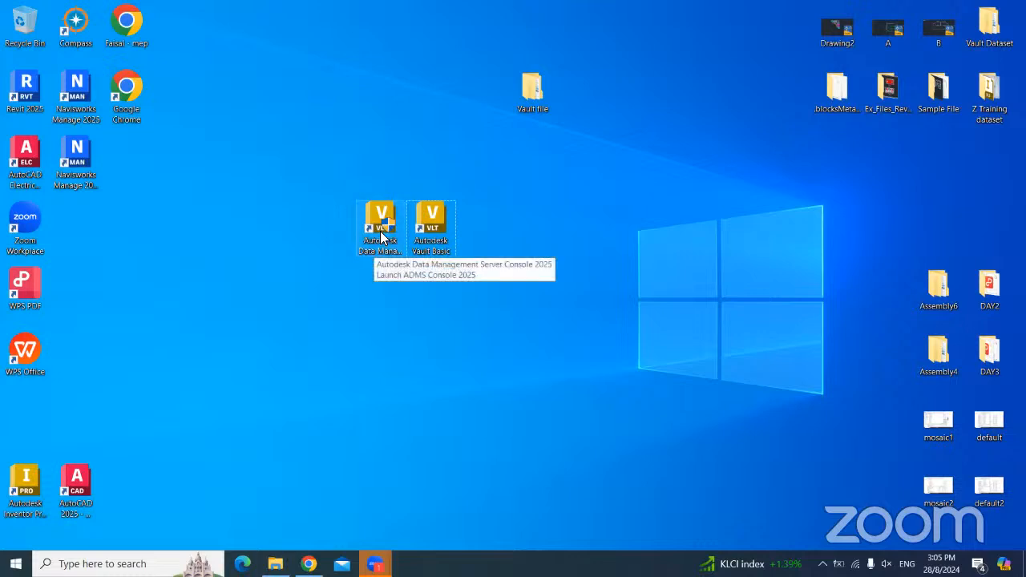
drag(383, 238, 327, 276)
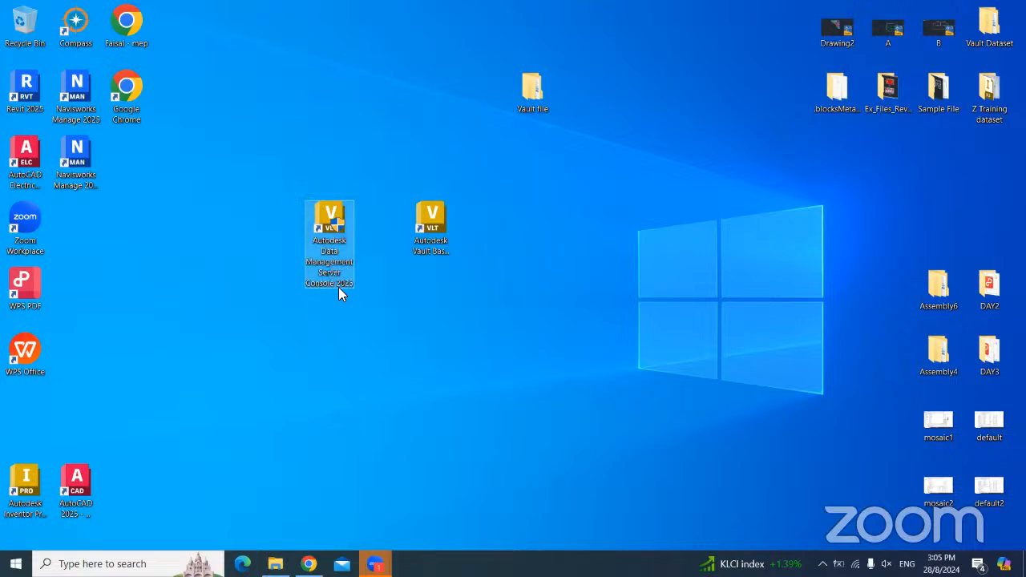
click(440, 237)
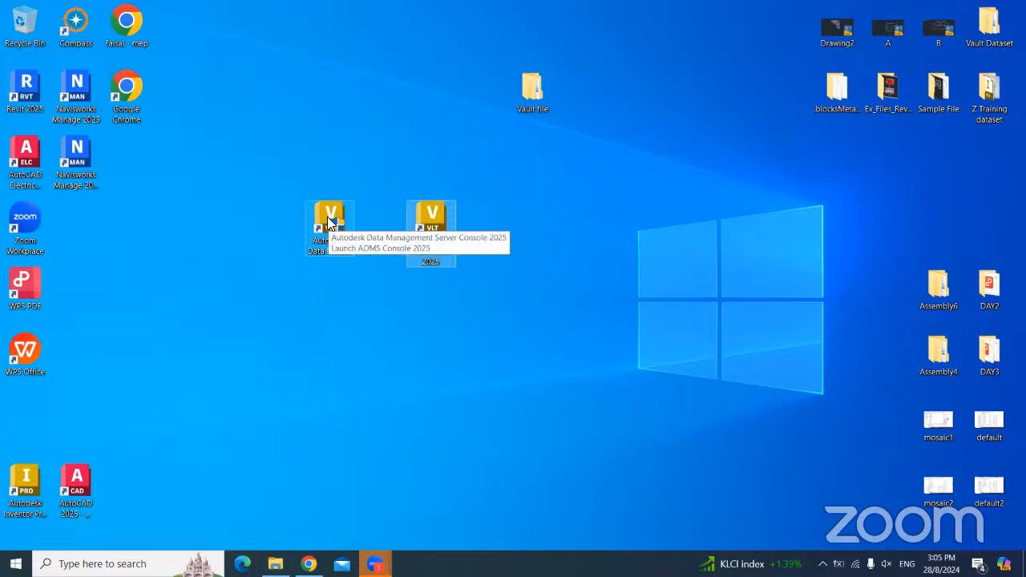
mouse_move(327, 217)
mouse_down()
mouse_move(329, 170)
mouse_move(335, 229)
mouse_up()
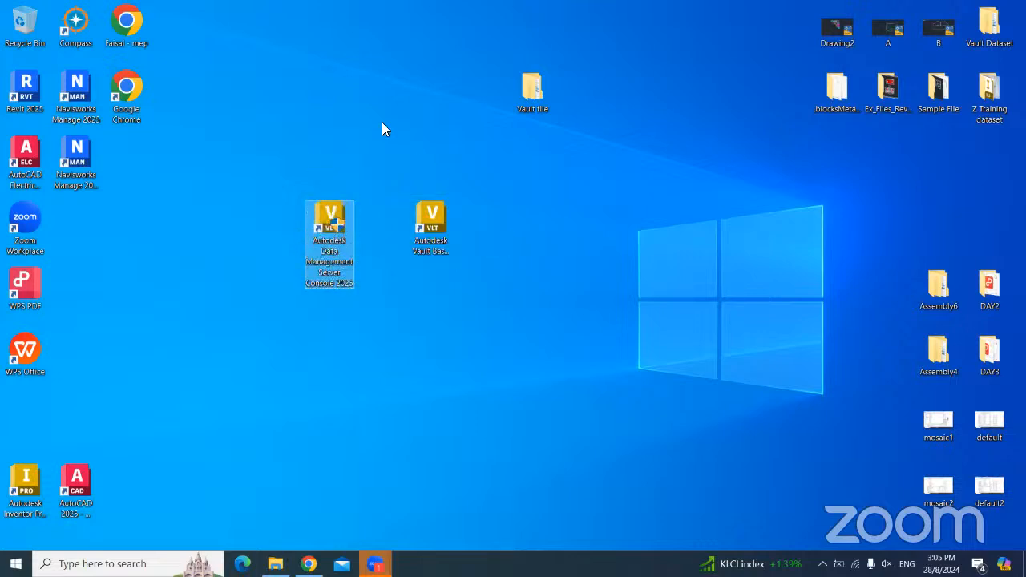
double_click(335, 231)
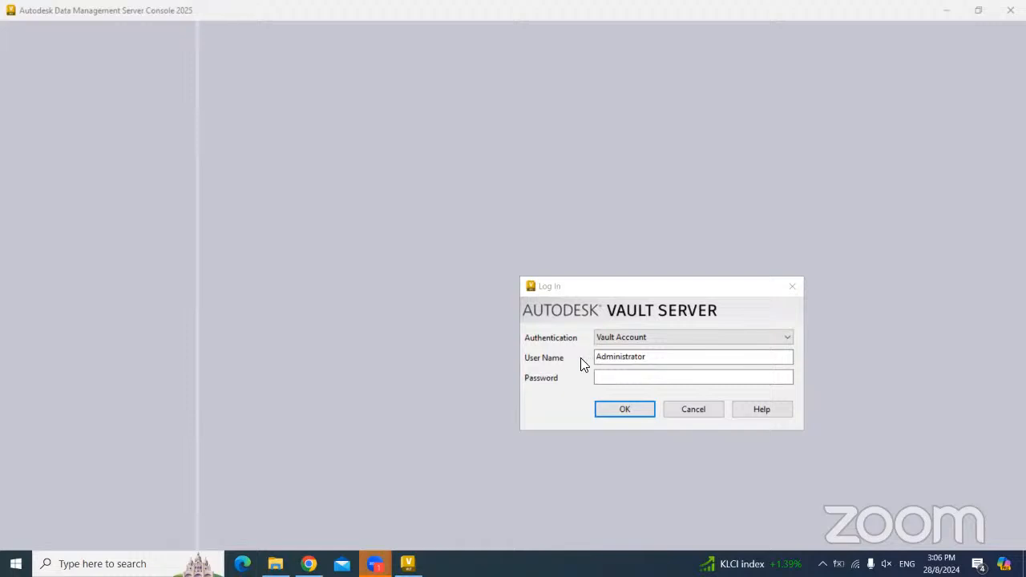
- Log in to the Vault server as Administrator with the account password
click(642, 358)
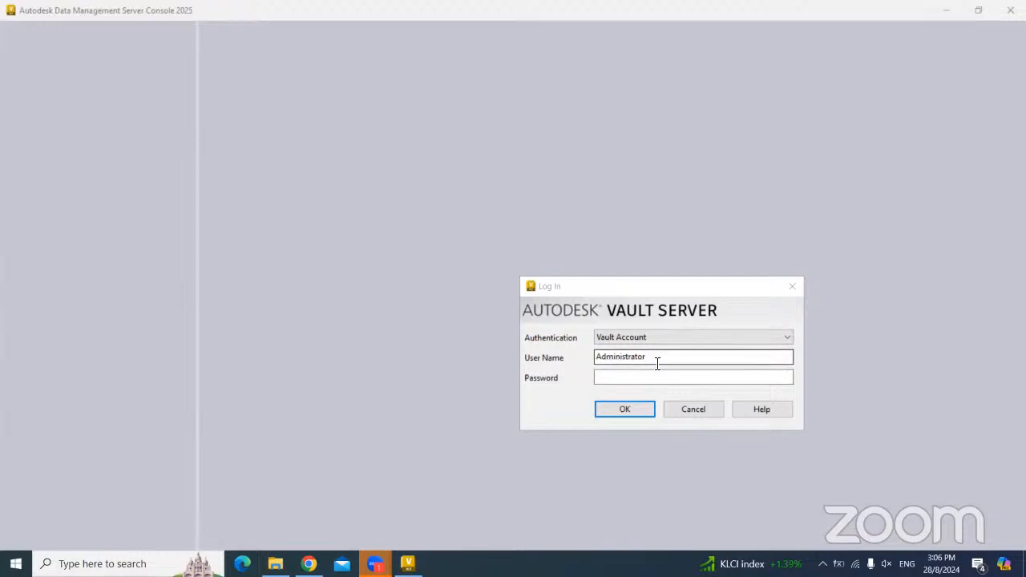
click(592, 360)
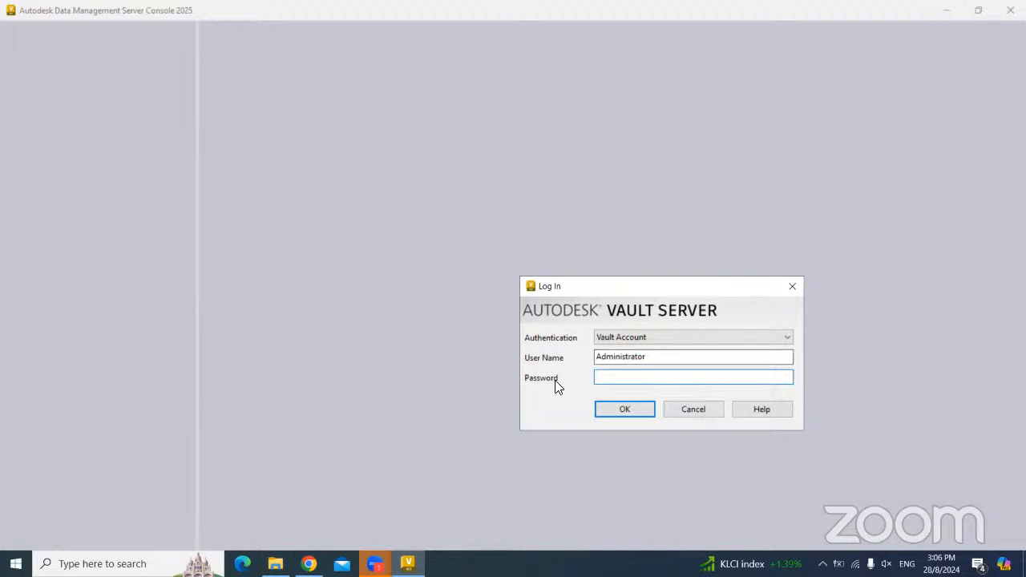
click(617, 409)
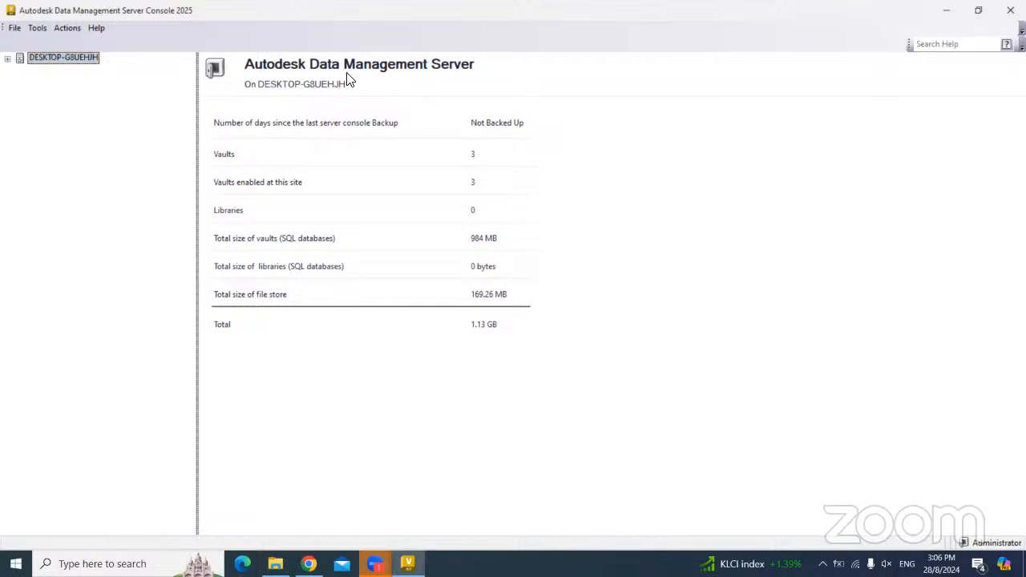
- Expand the server's Vaults tree and review the existing vaults, ending on DLTE's details
click(7, 58)
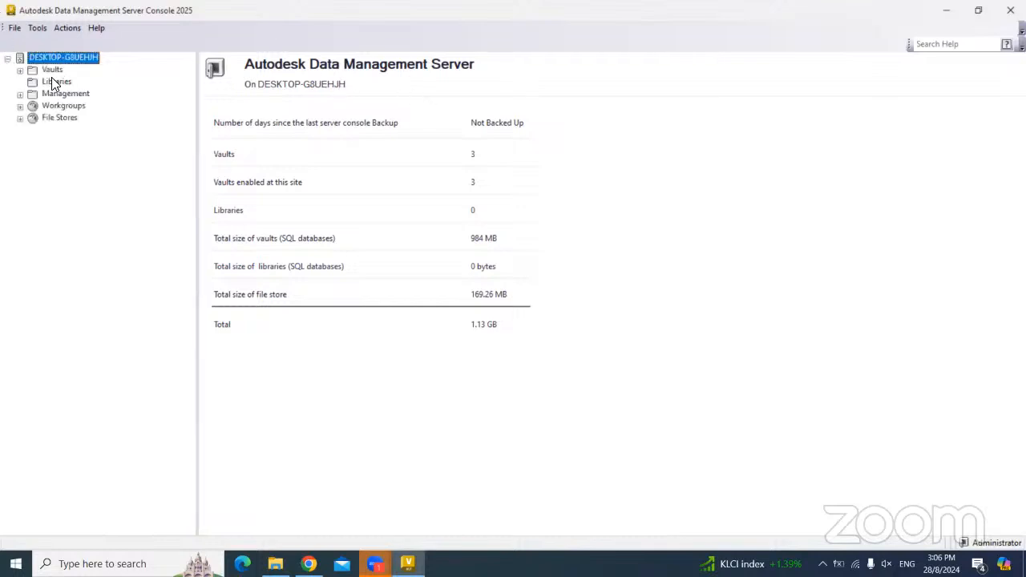
click(52, 70)
click(20, 71)
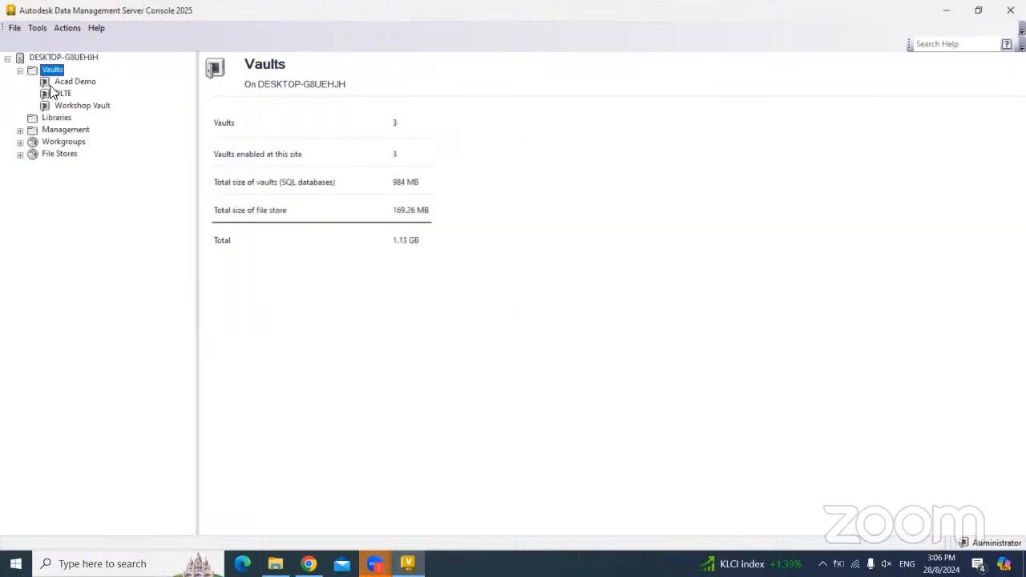
click(71, 81)
click(64, 94)
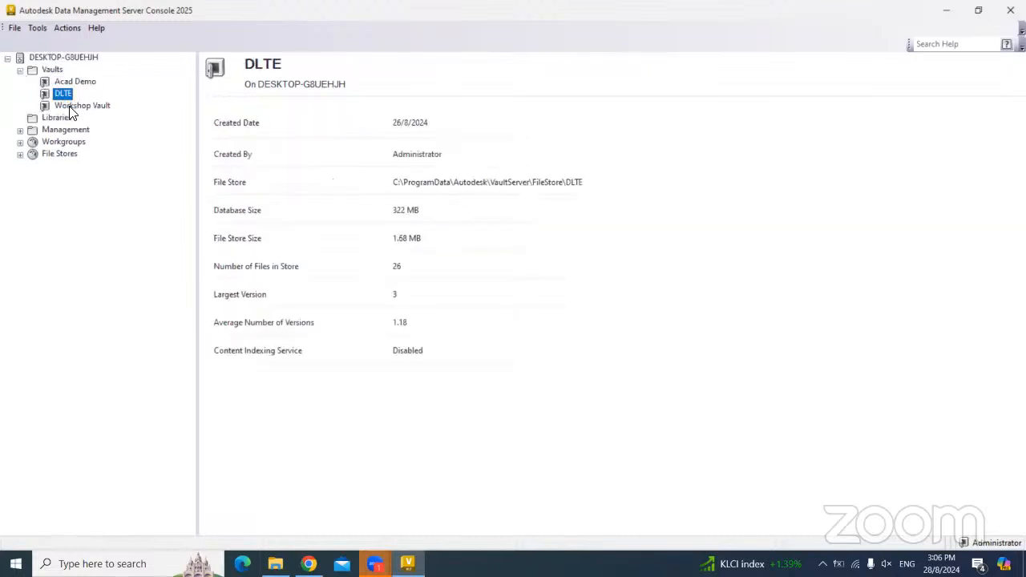
click(77, 105)
click(57, 83)
click(62, 94)
- Create a vault named FOL Vault using the Default File Store Location
right_click(53, 71)
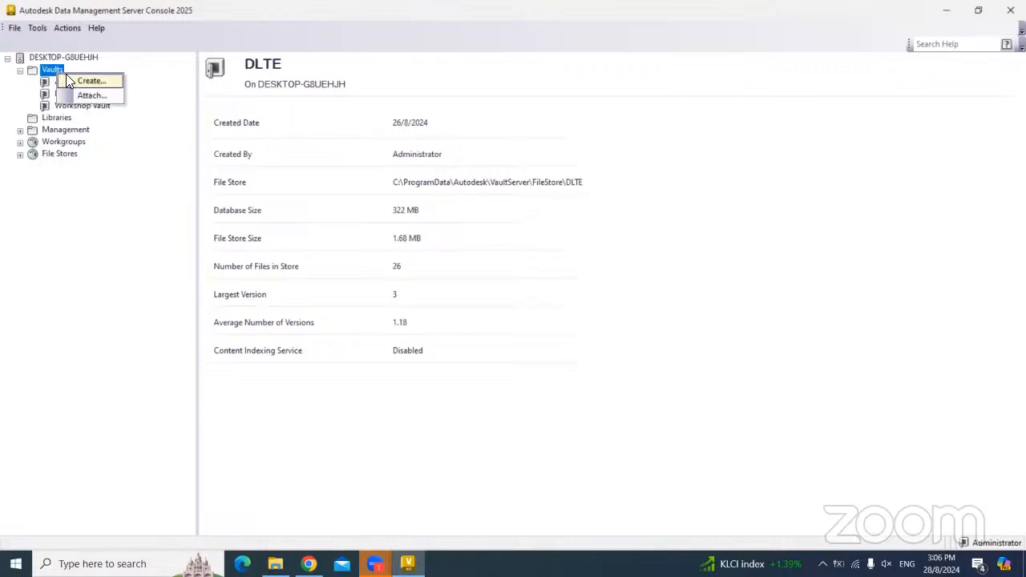
click(90, 81)
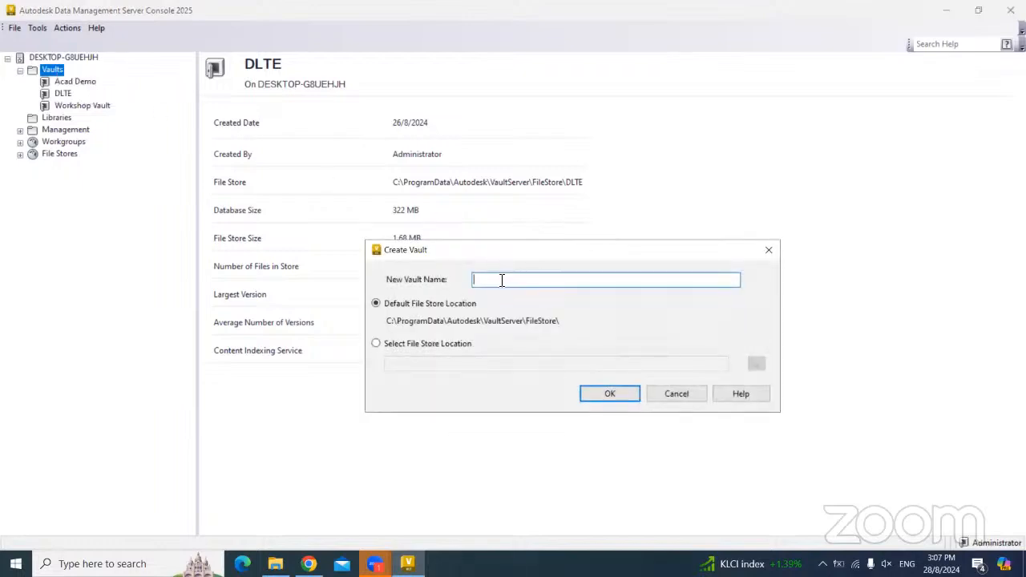
text(FOL Vault)
click(376, 343)
click(757, 364)
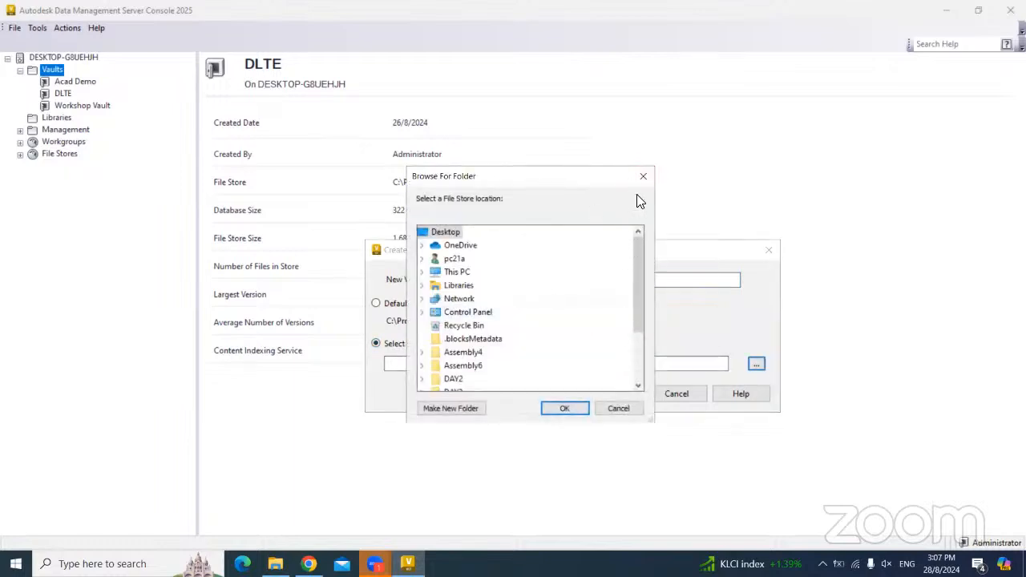
click(644, 182)
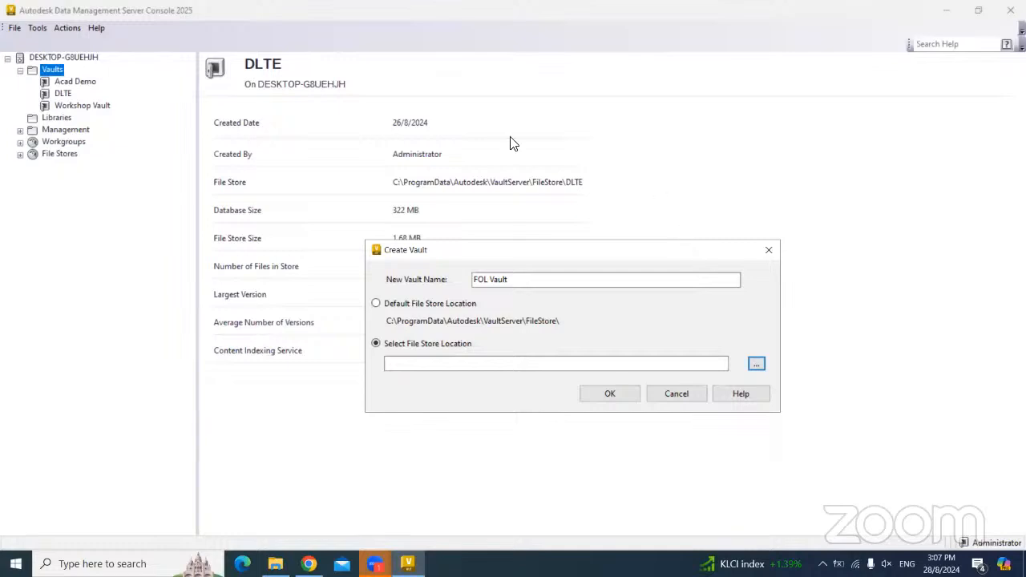
click(439, 303)
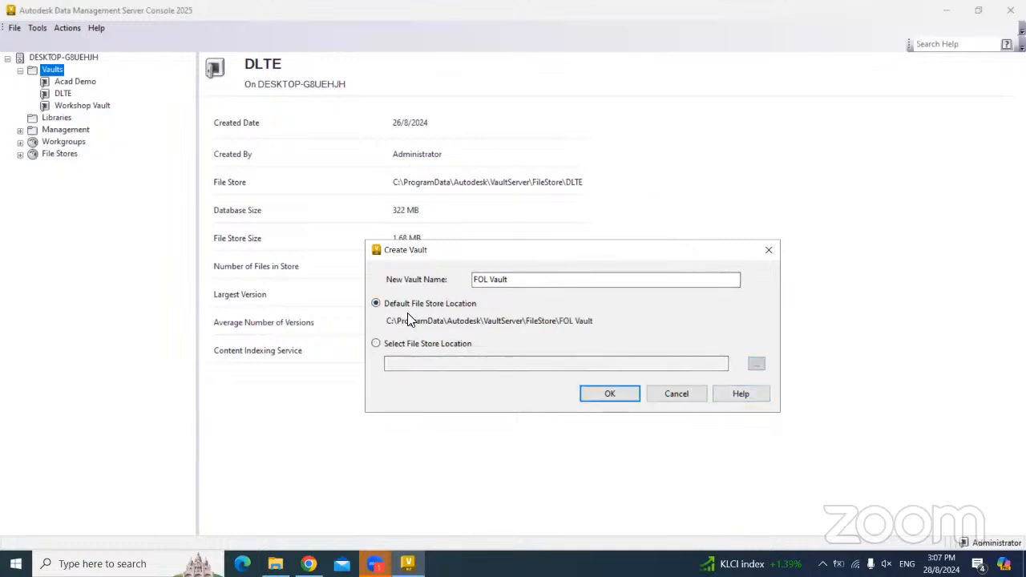
click(614, 394)
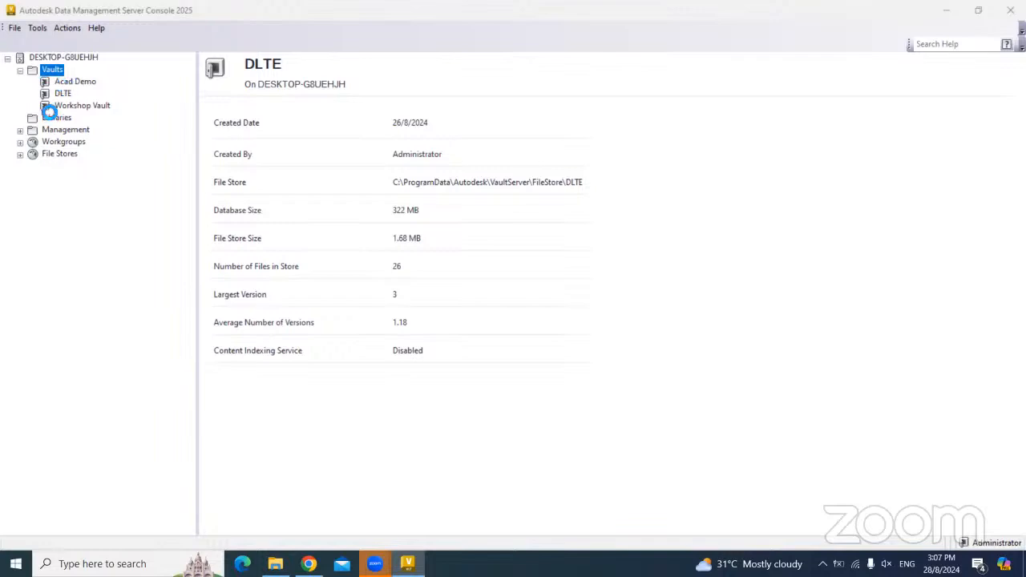
- Acknowledge the creation message, view FOL Vault's empty details, and open Tools > Administration
click(278, 77)
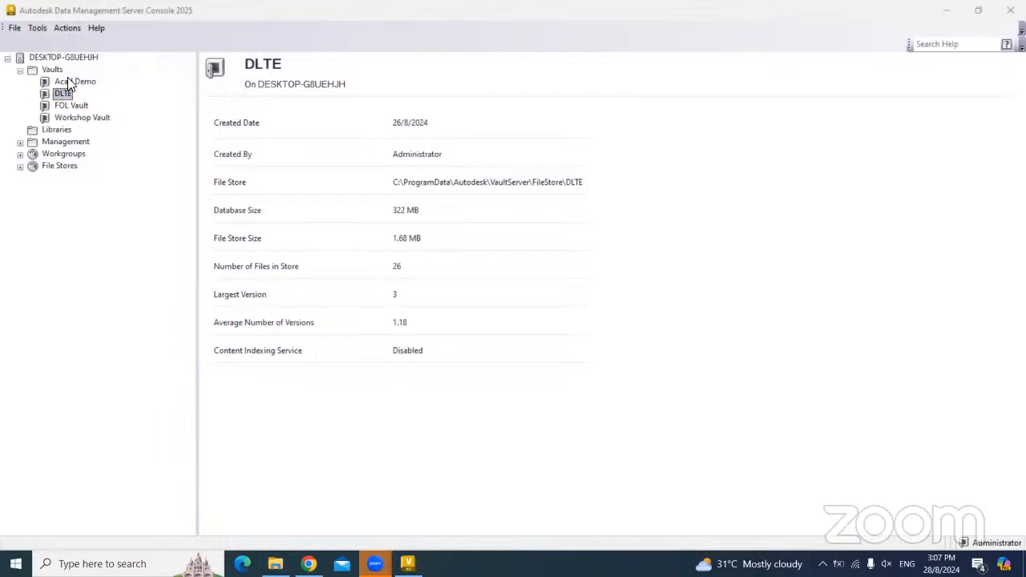
click(78, 103)
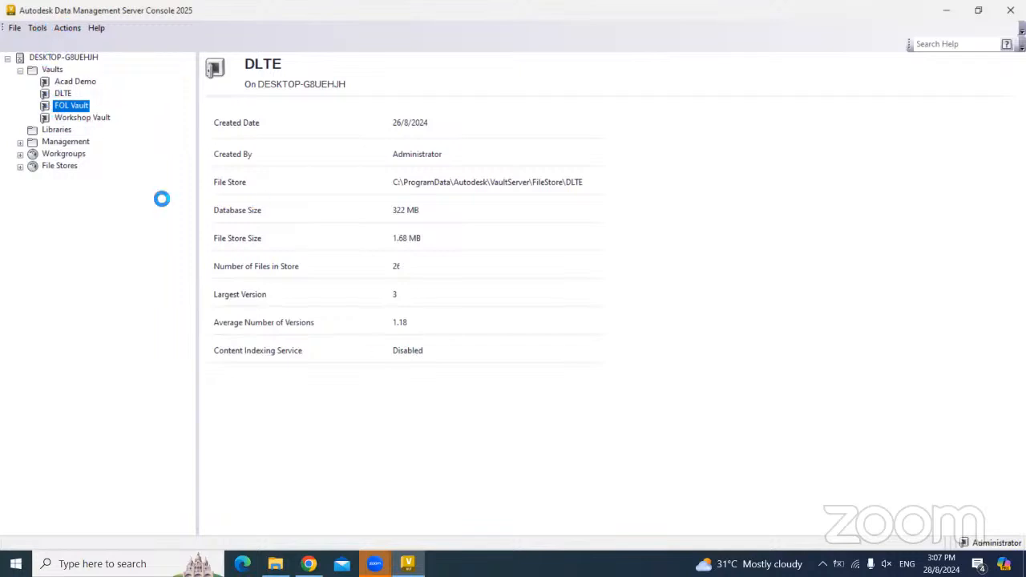
click(40, 27)
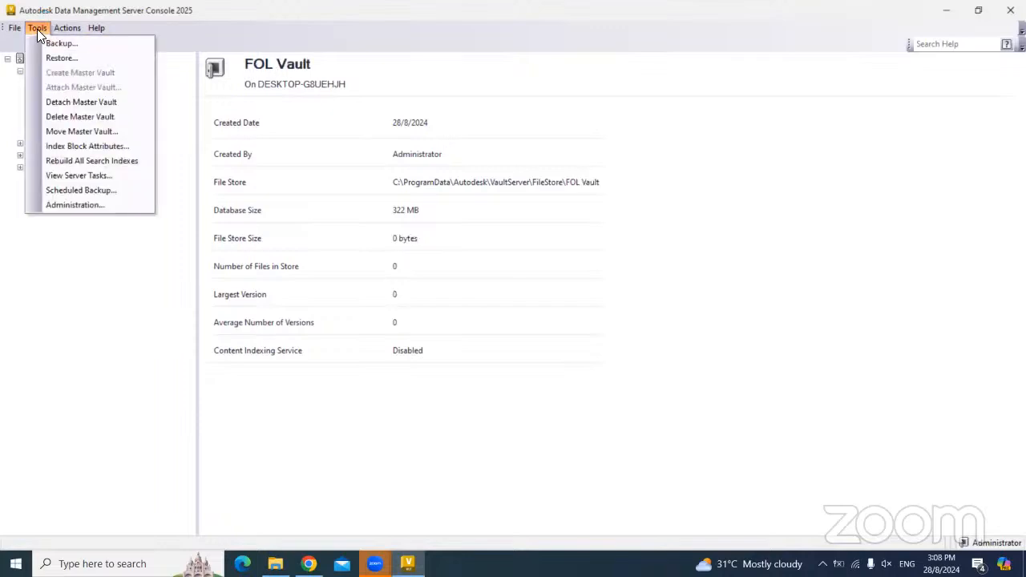
click(53, 205)
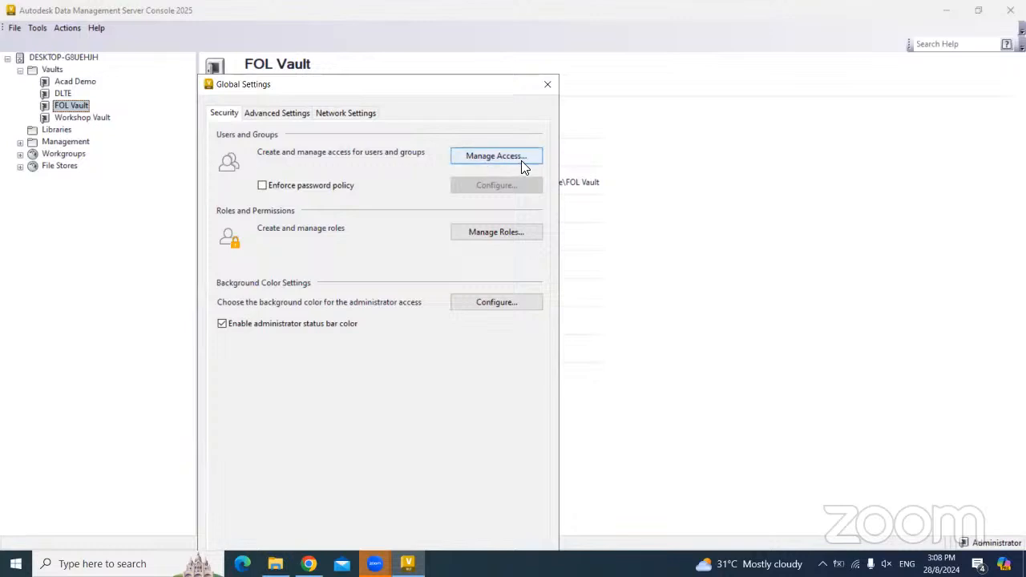
- Open Manage Access, cancel a new user profile, and bring up the first user's actions
click(502, 159)
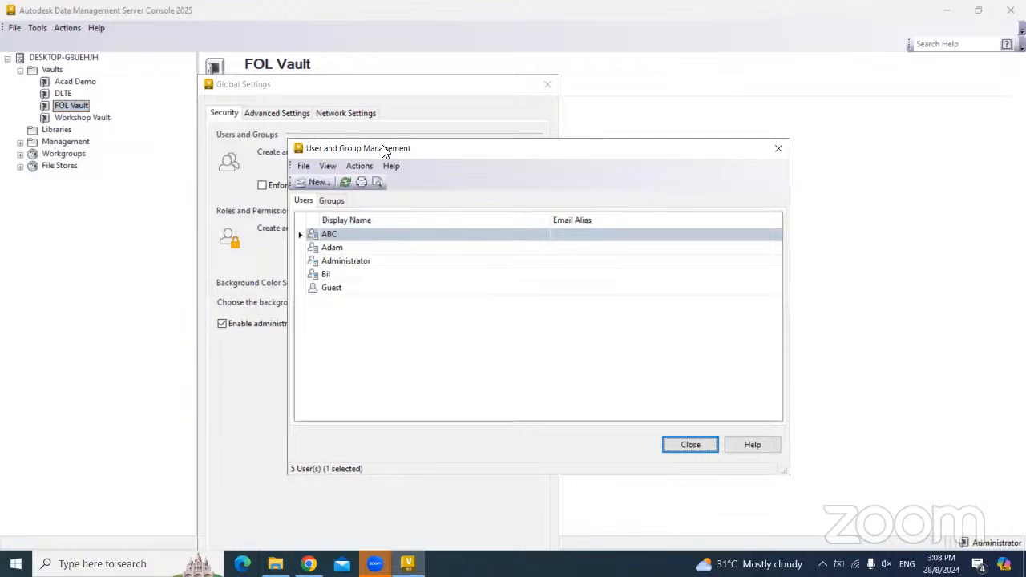
drag(383, 153, 360, 121)
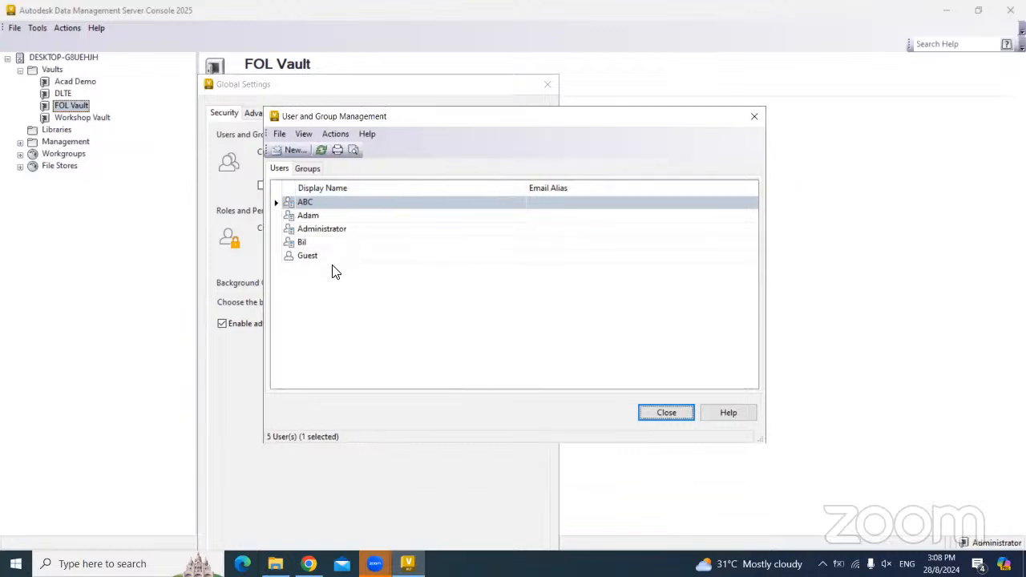
click(287, 152)
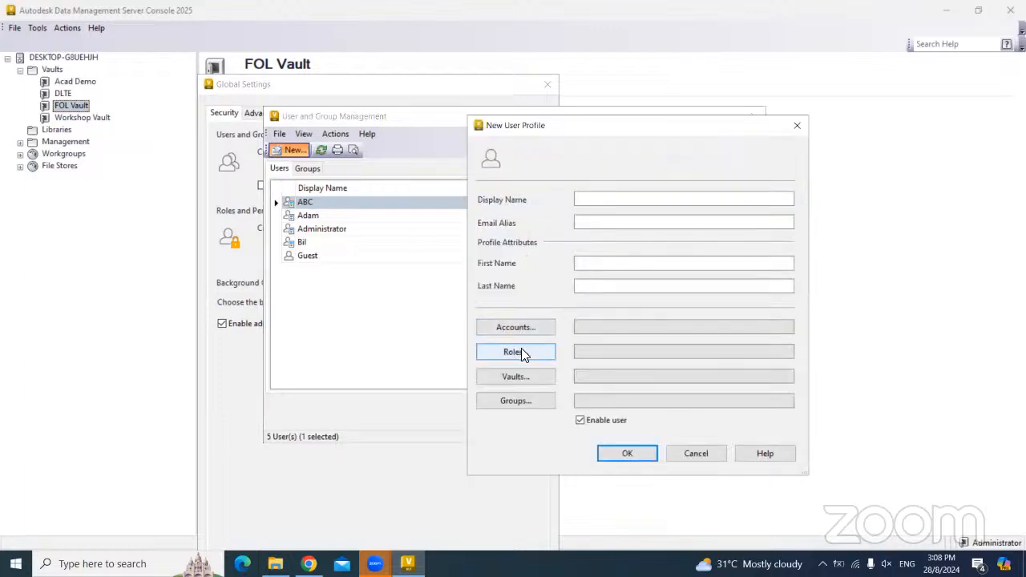
click(694, 453)
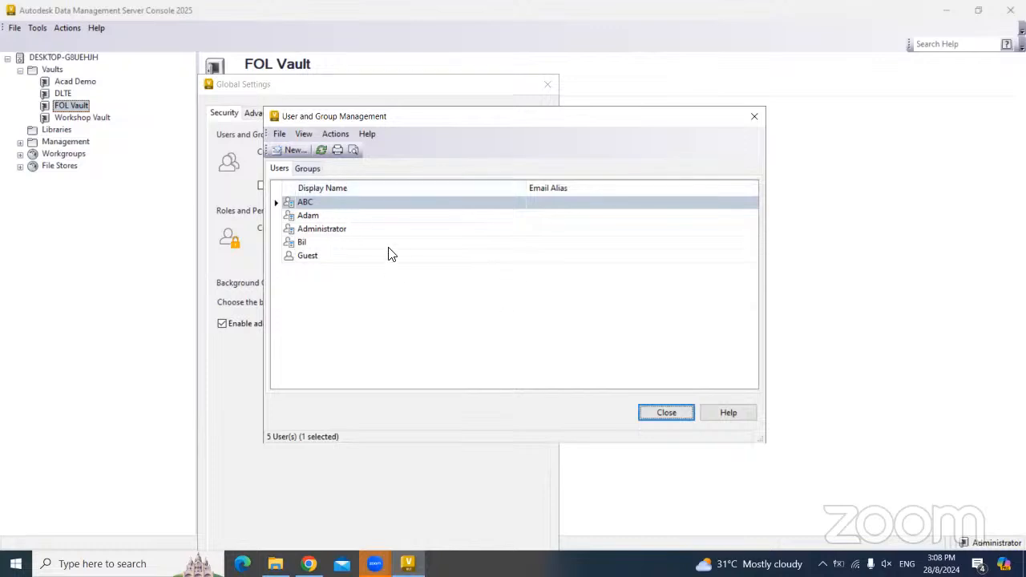
right_click(312, 207)
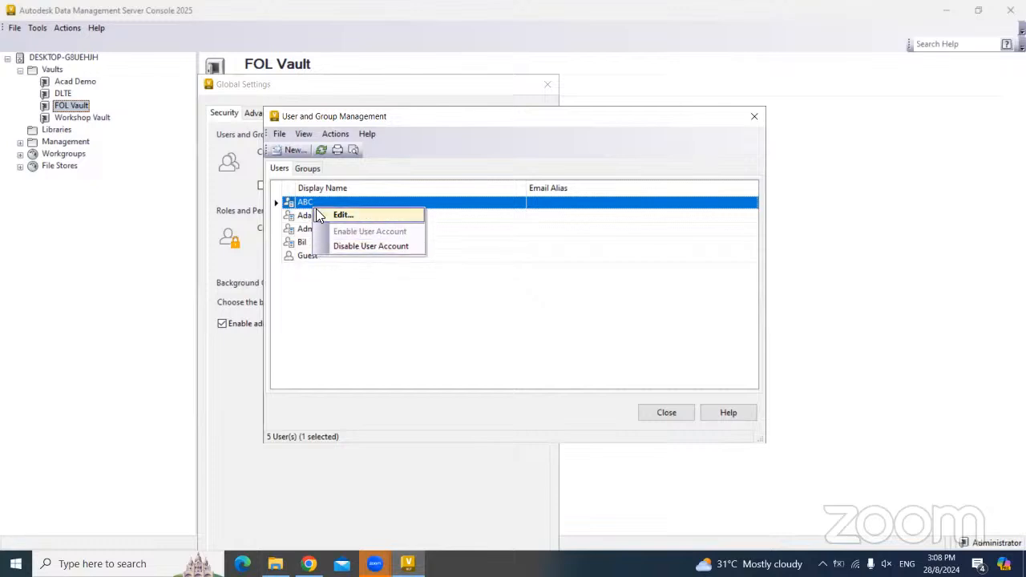
- Edit the first user account's profile and enter the new display name
click(294, 199)
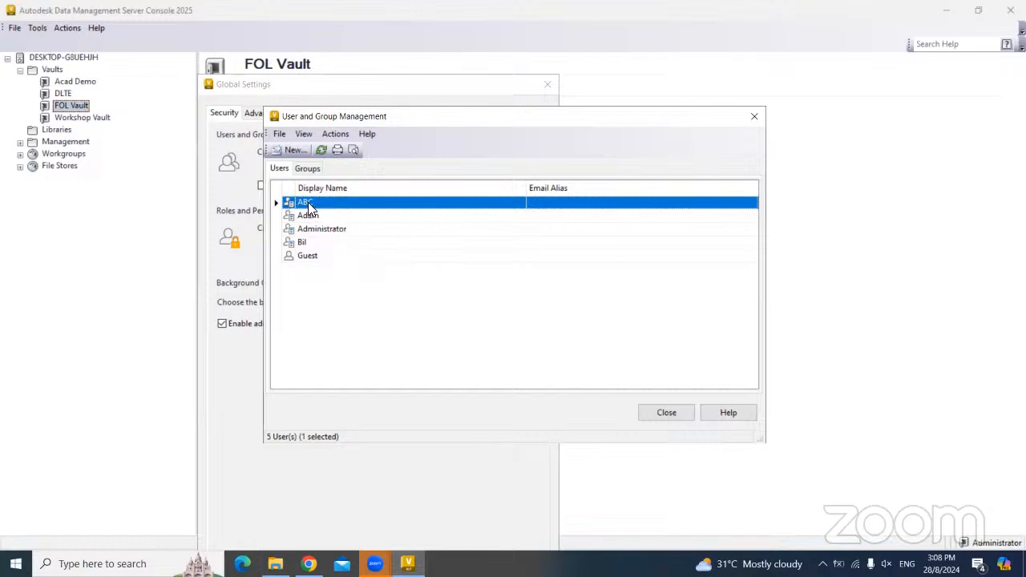
right_click(308, 202)
click(340, 214)
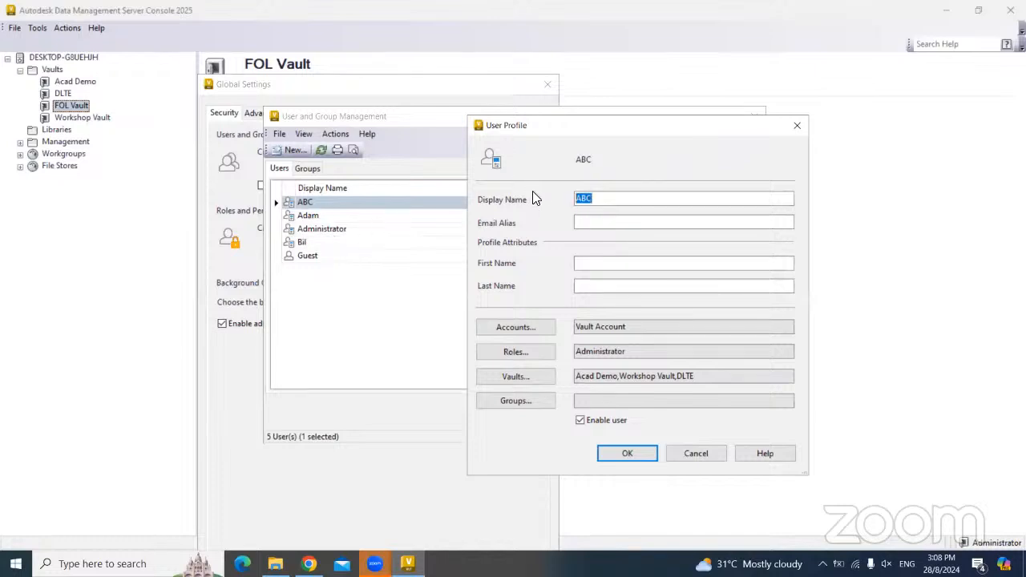
text(Jack)
key(Tab)
click(591, 285)
- Replace the user's Vault Account login name with the new user name
click(526, 329)
click(335, 354)
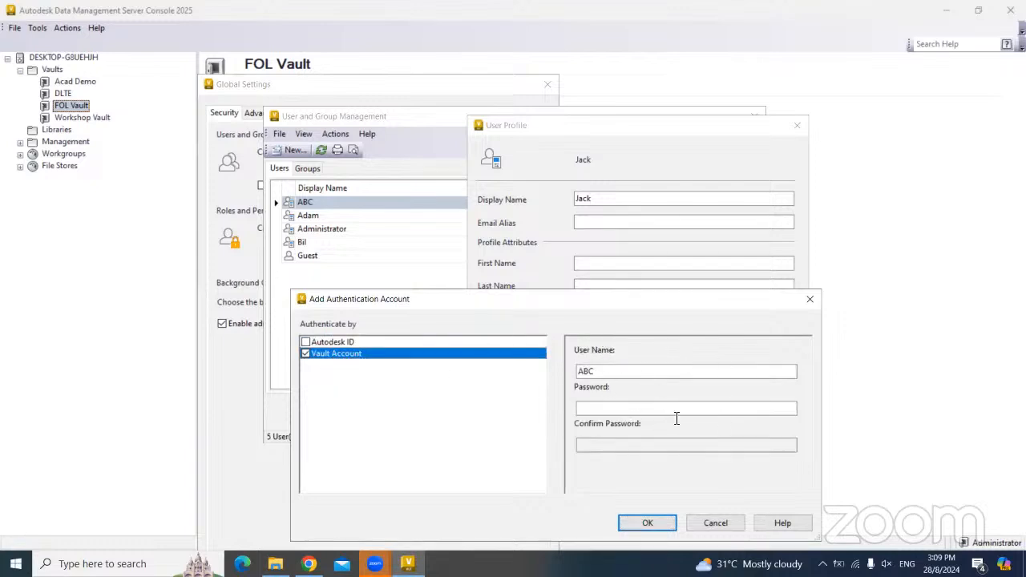
double_click(605, 375)
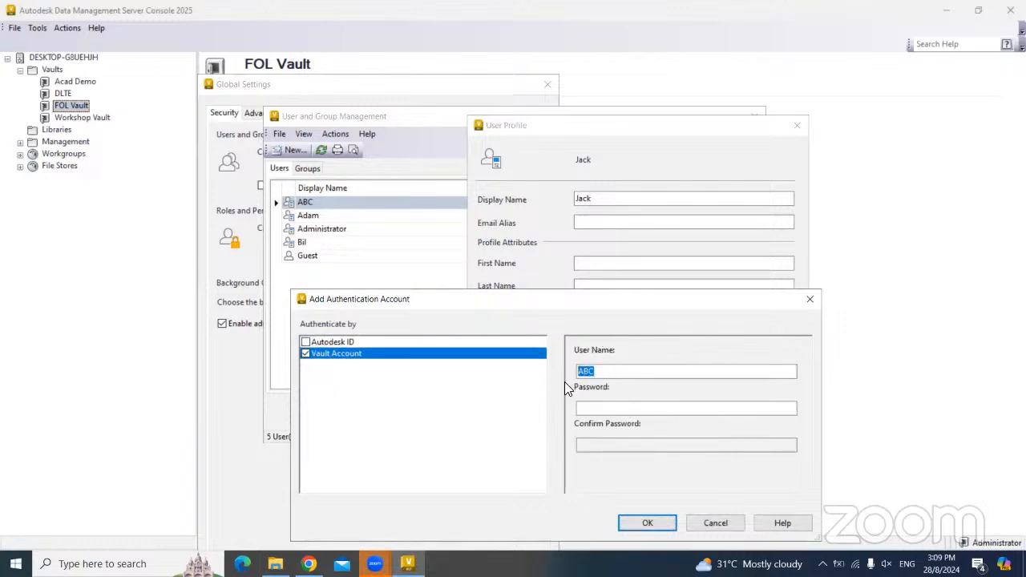
text(Jack)
click(647, 525)
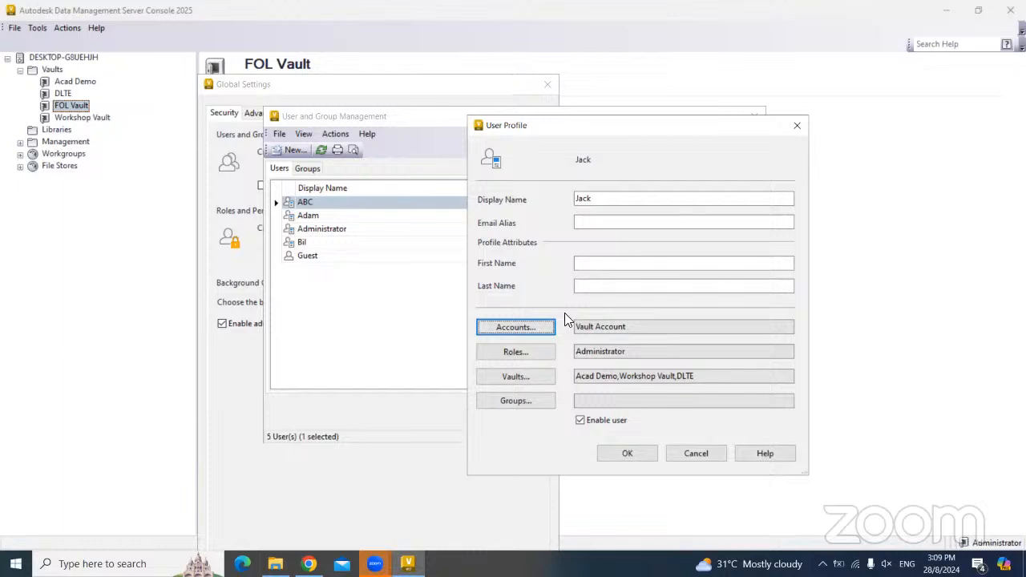
- Check the user's roles and keep Administrator assigned
click(538, 356)
drag(686, 245, 612, 194)
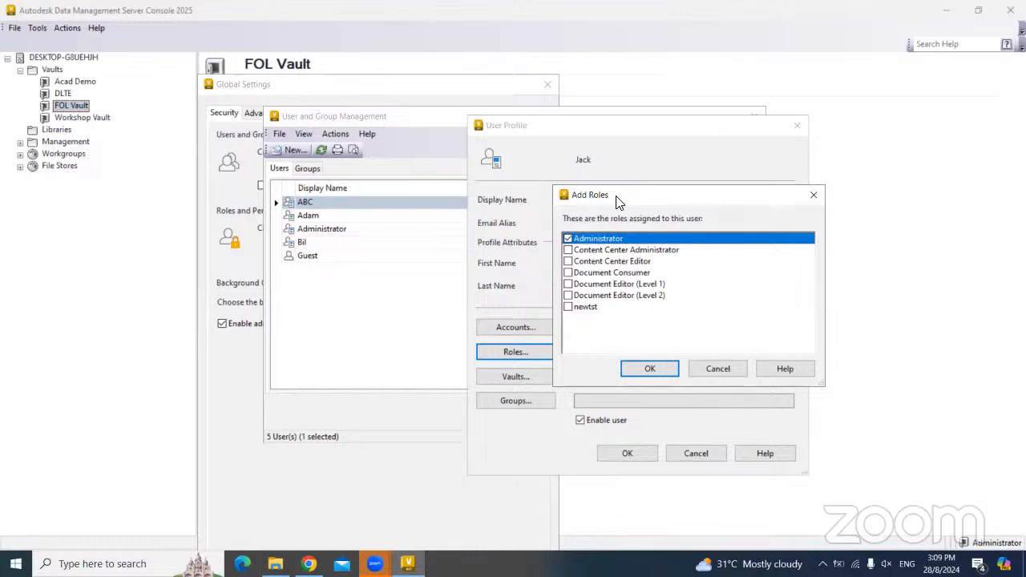
drag(617, 200, 620, 265)
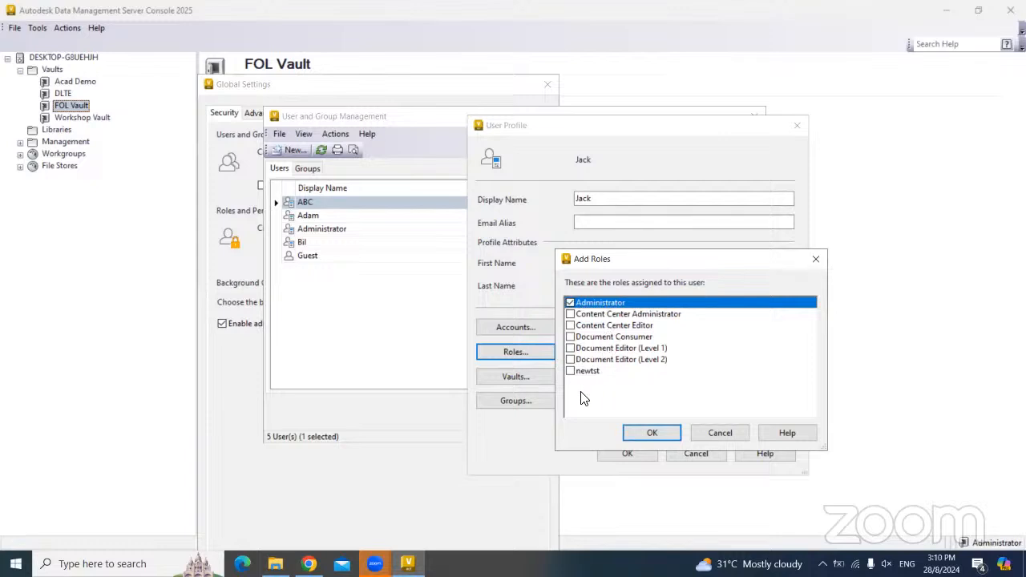
click(637, 434)
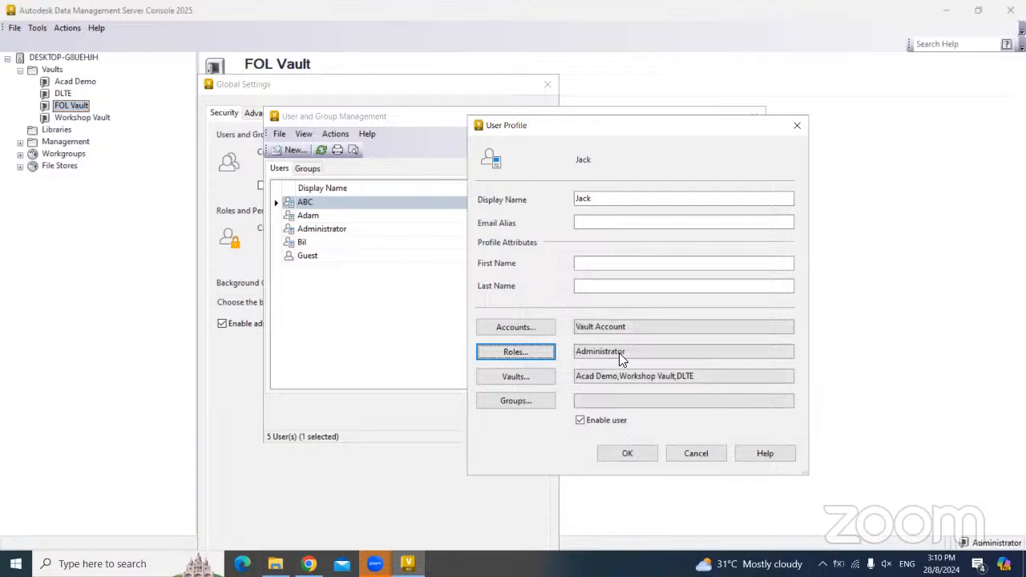
- Add FOL Vault to the renamed user's vault access, save the profile and acknowledge the search index notice
click(516, 378)
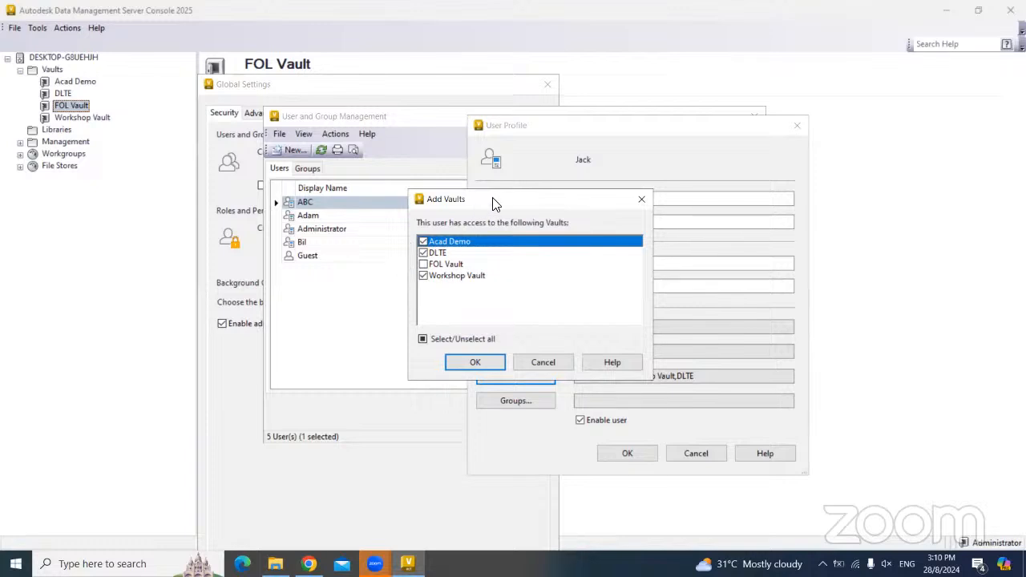
drag(494, 203, 638, 249)
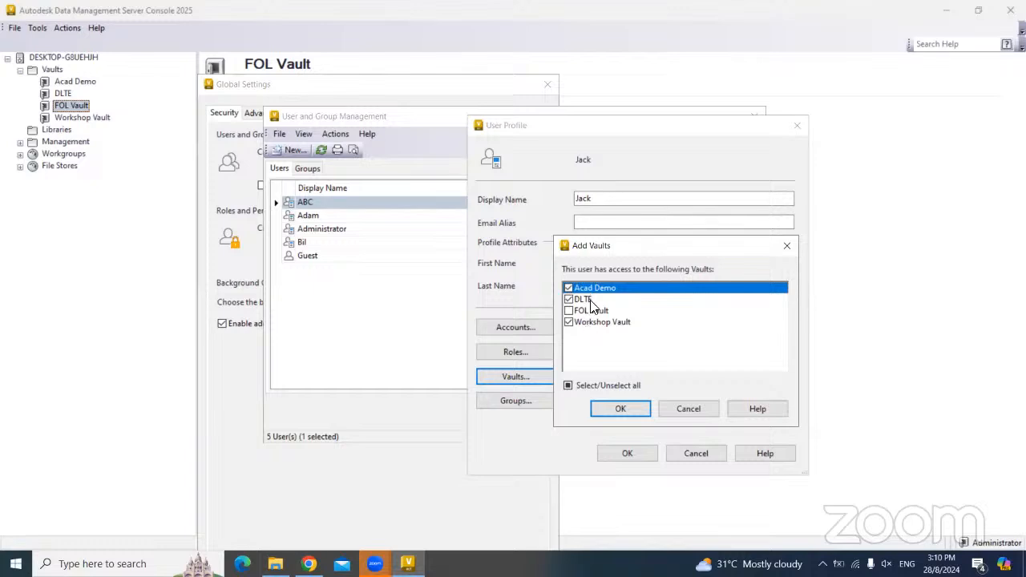
click(569, 311)
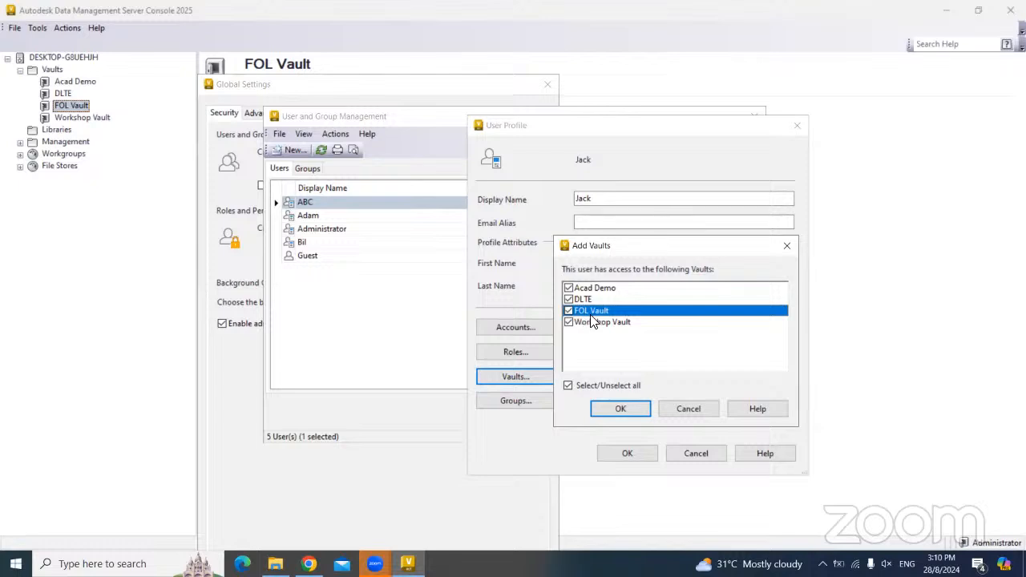
click(617, 409)
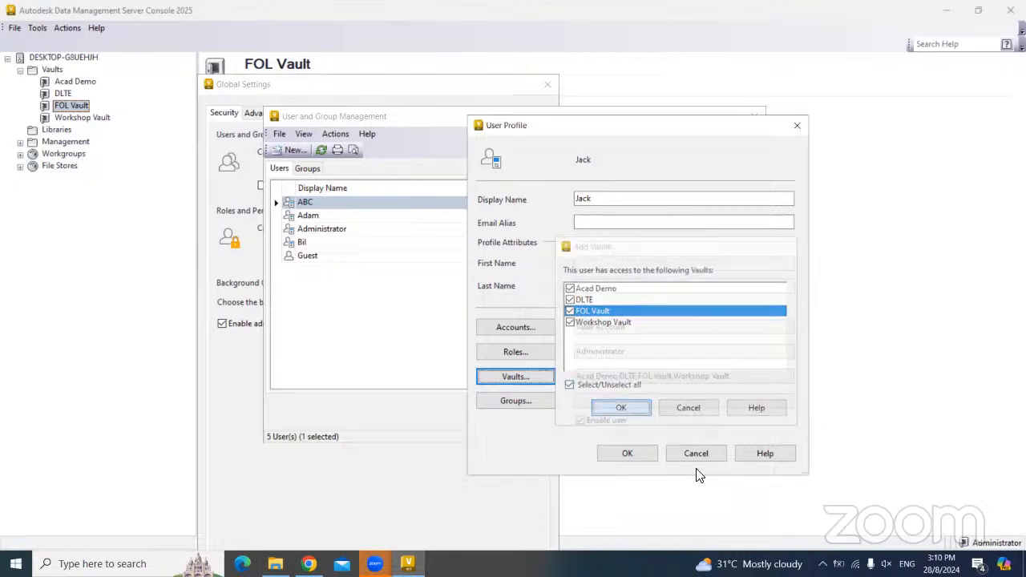
click(628, 454)
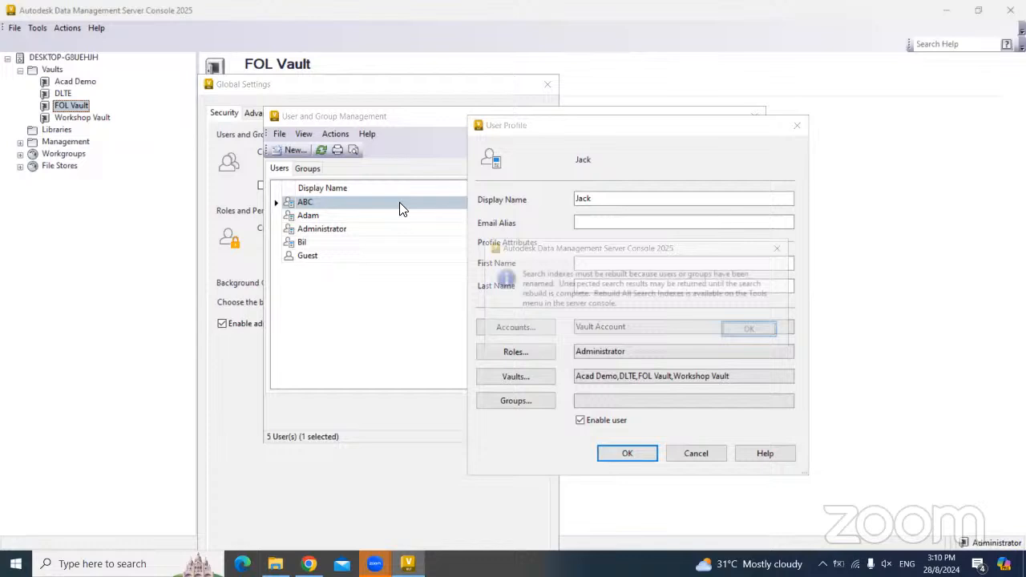
click(747, 339)
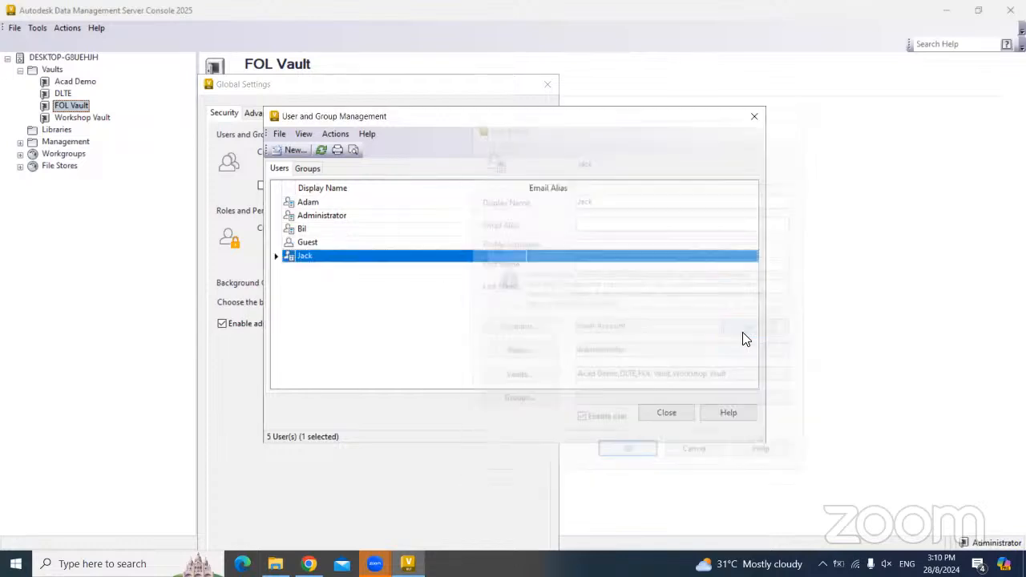
- Grant the next user access to FOL Vault and save their profile
double_click(325, 202)
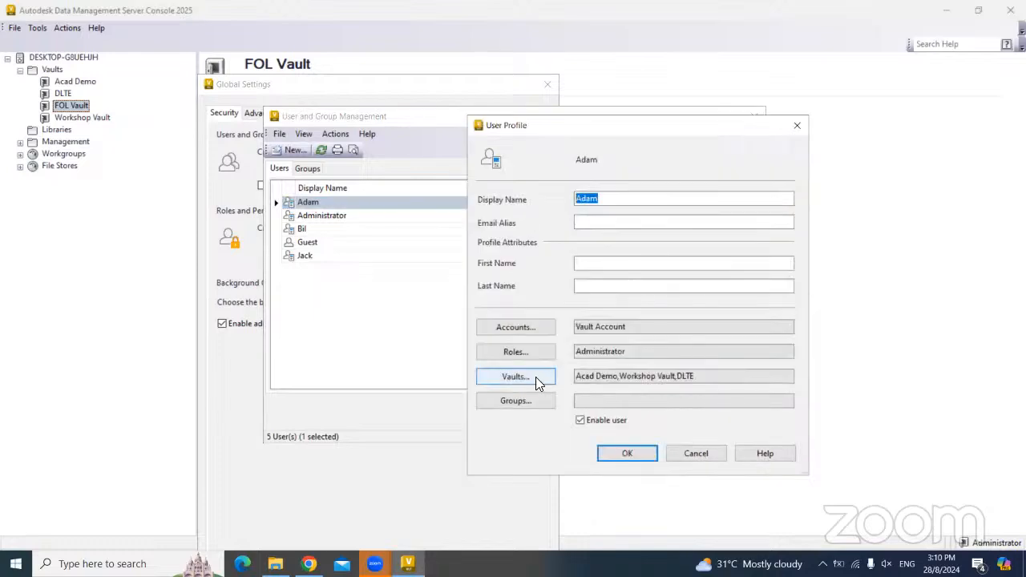
click(536, 377)
click(437, 266)
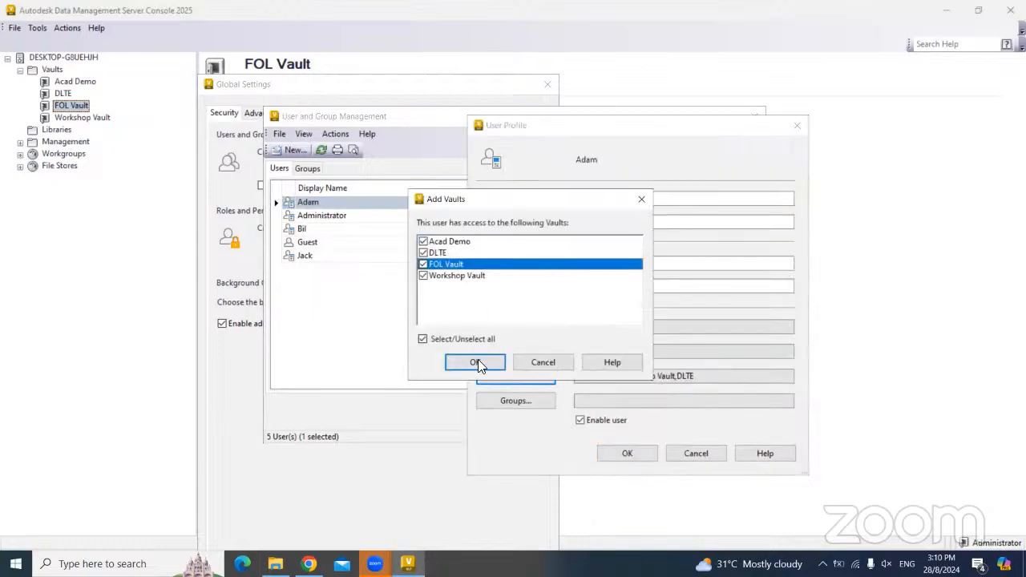
click(475, 362)
click(627, 453)
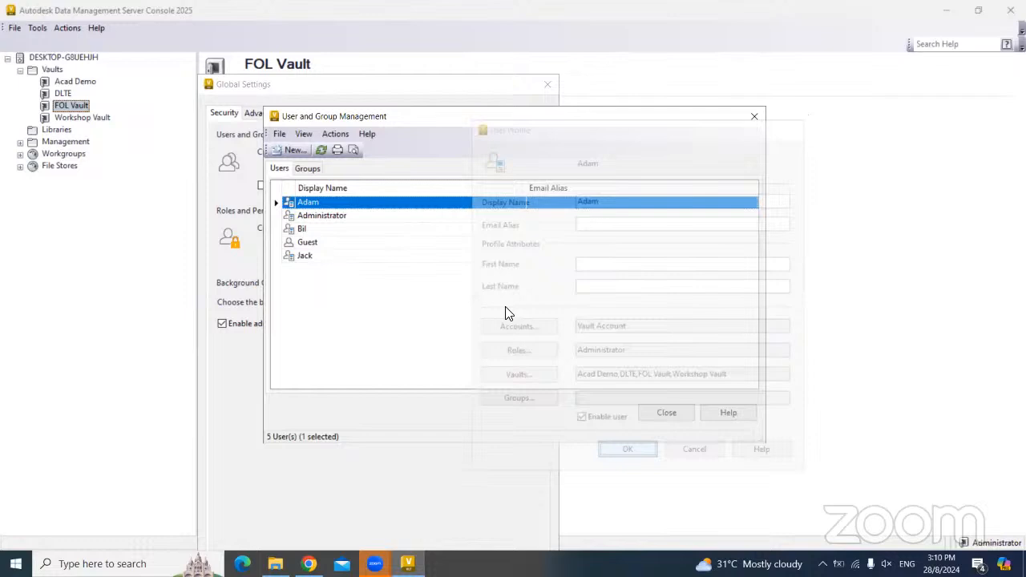
- Confirm the Administrator's vault access and save the Administrator profile
double_click(334, 217)
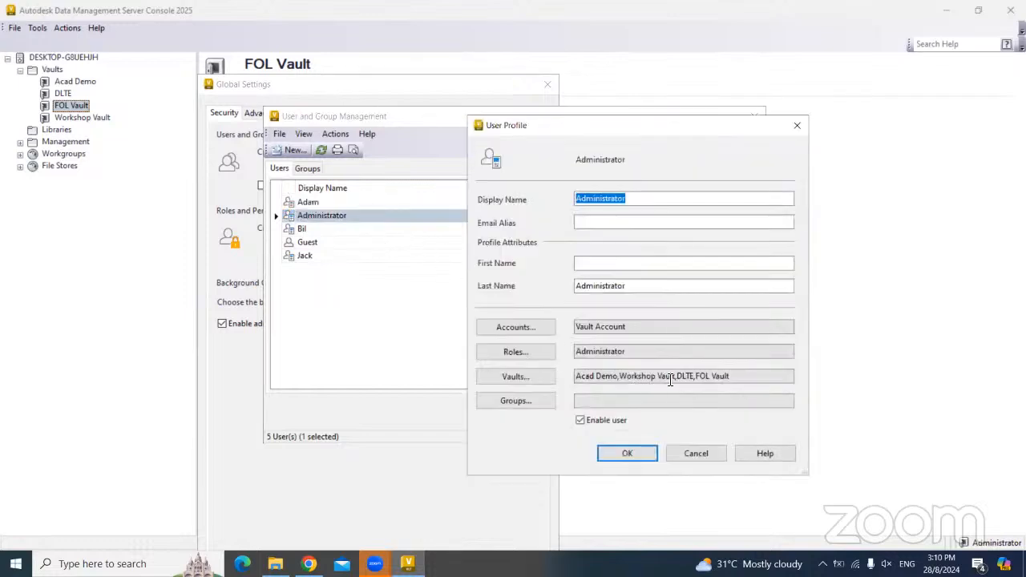
click(542, 376)
click(473, 362)
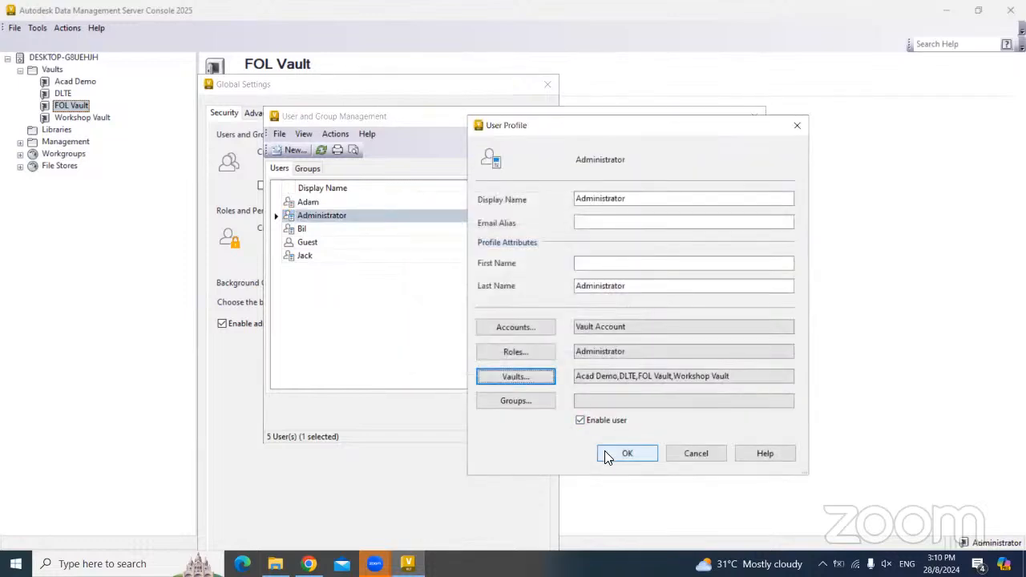
click(627, 453)
- Give the last user FOL Vault access, save it, and close User and Group Management
double_click(312, 229)
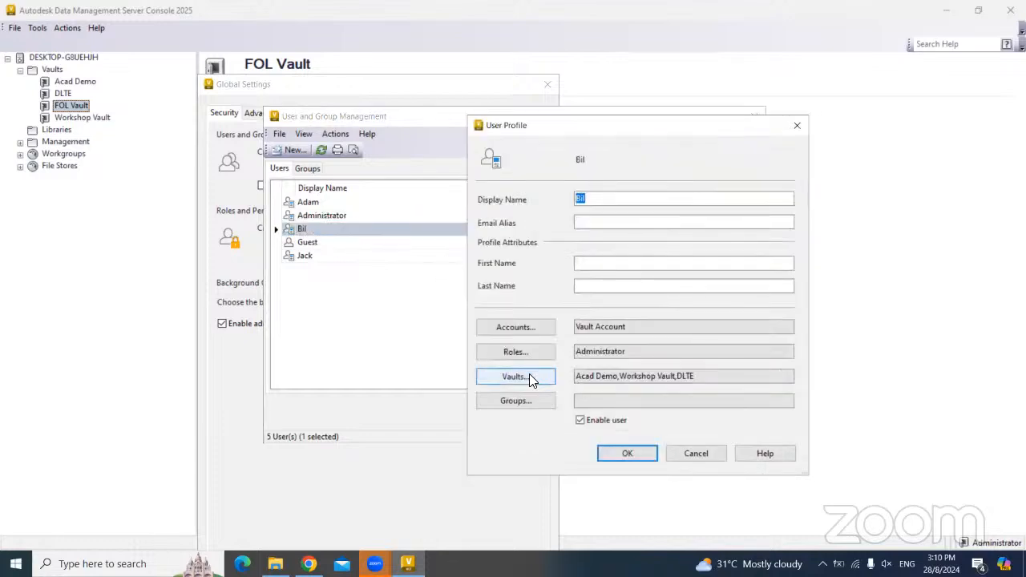
click(529, 376)
click(423, 263)
click(473, 361)
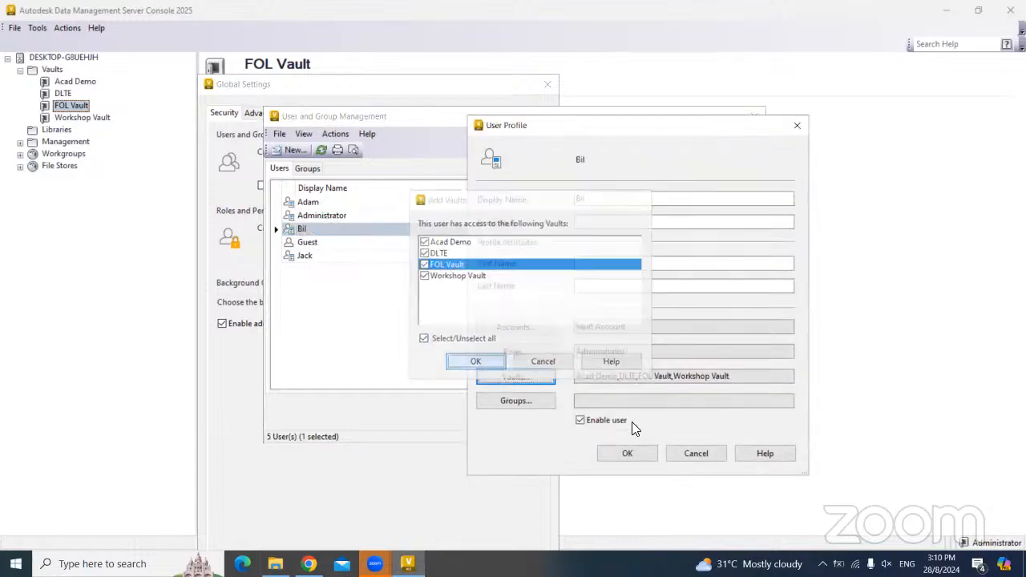
click(626, 453)
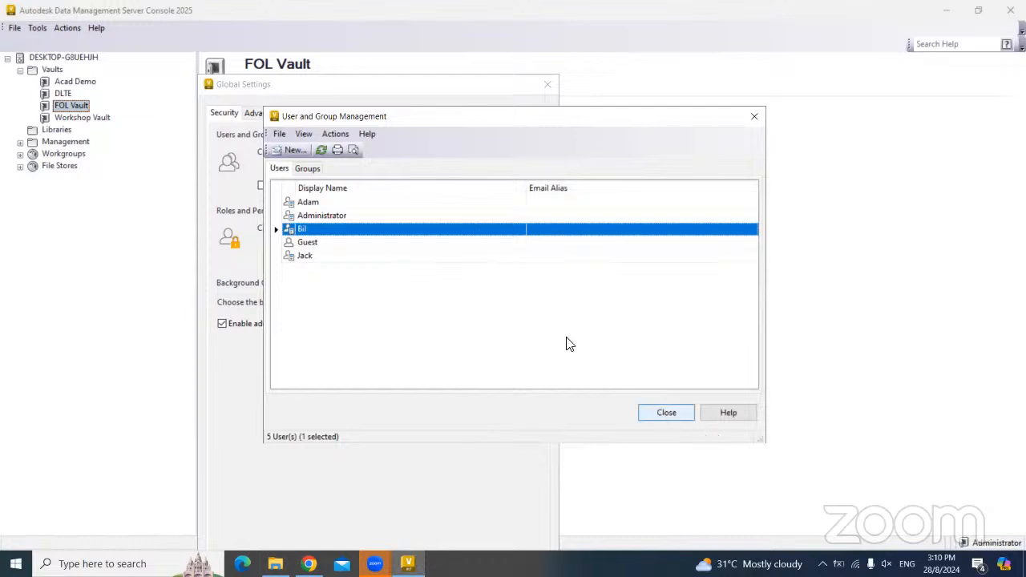
click(661, 414)
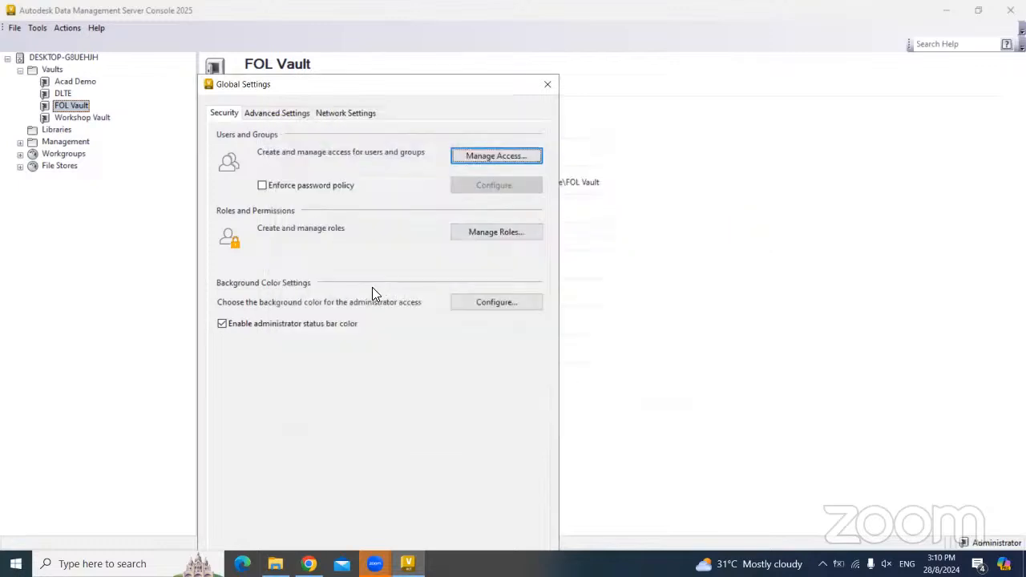
click(478, 234)
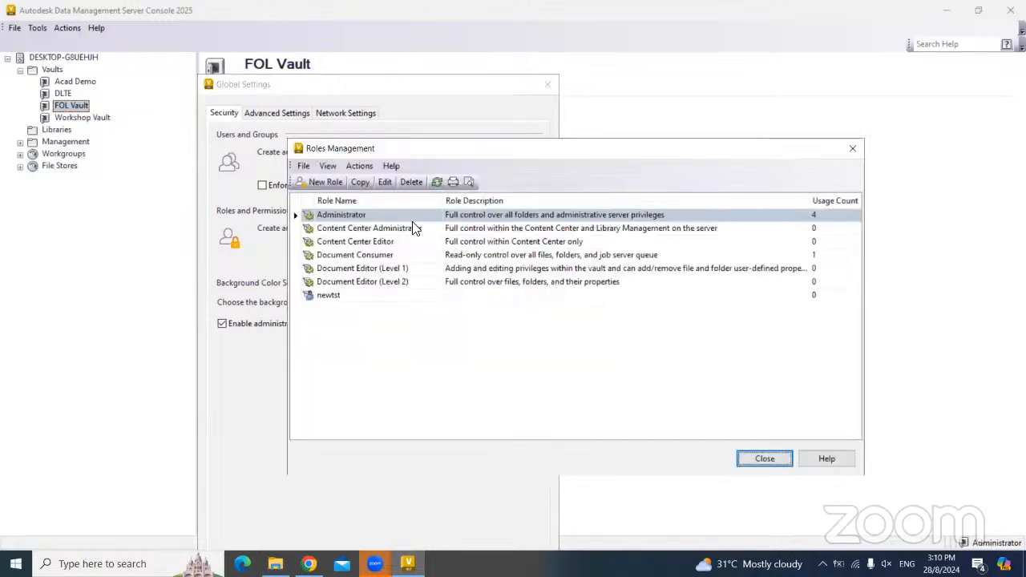
click(343, 229)
click(344, 242)
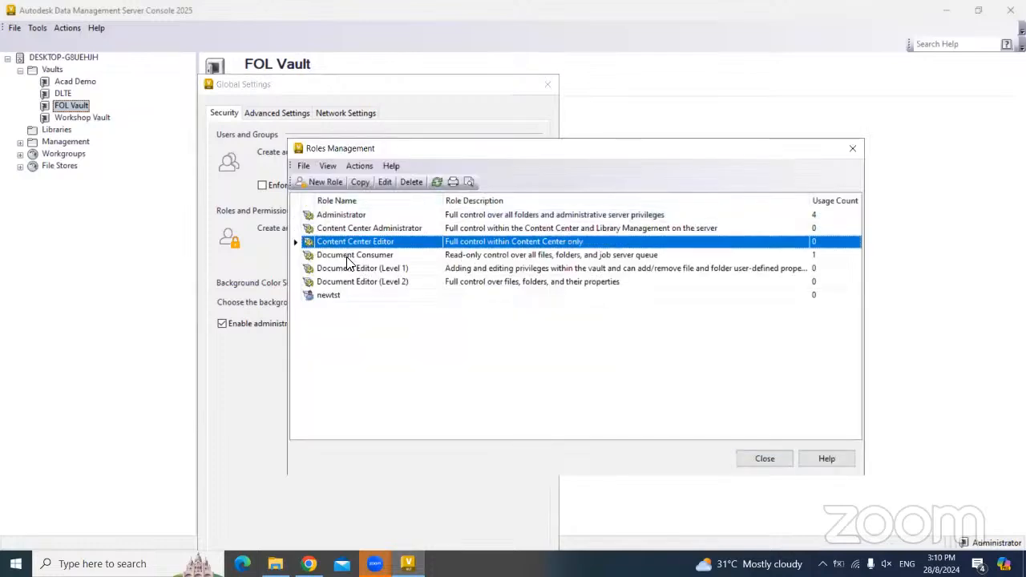
click(346, 255)
click(345, 268)
click(346, 281)
click(351, 255)
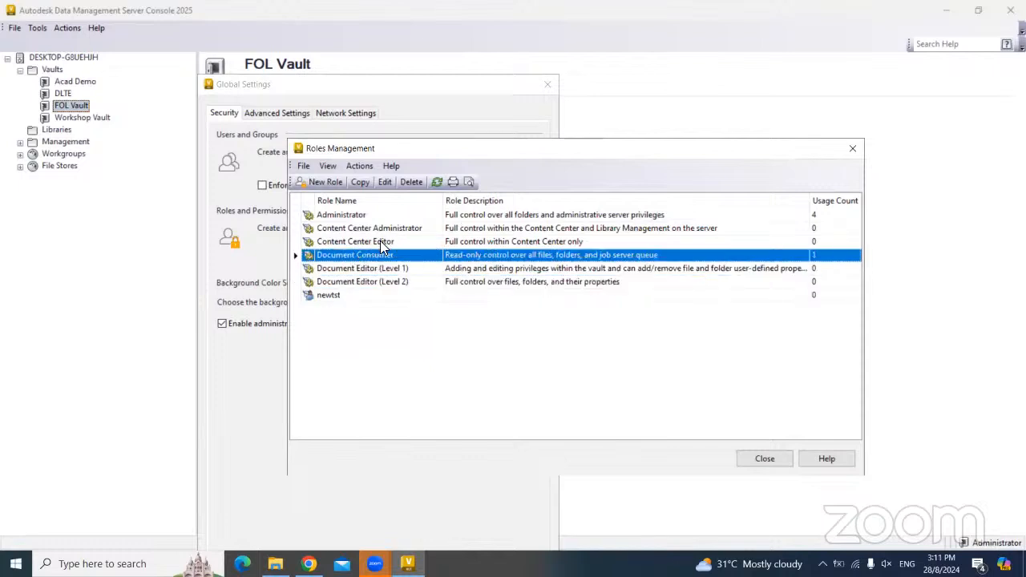
double_click(392, 255)
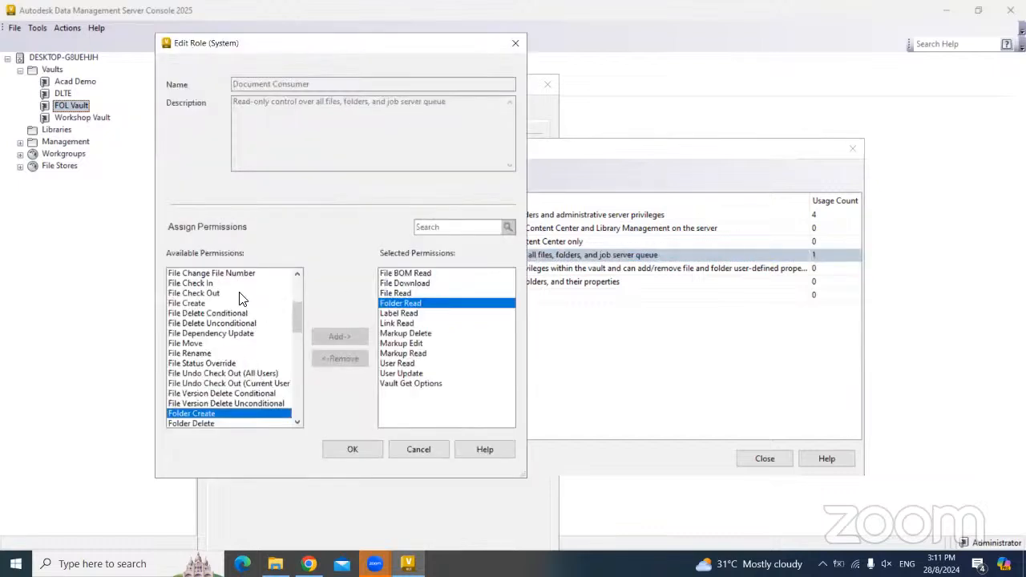
click(413, 452)
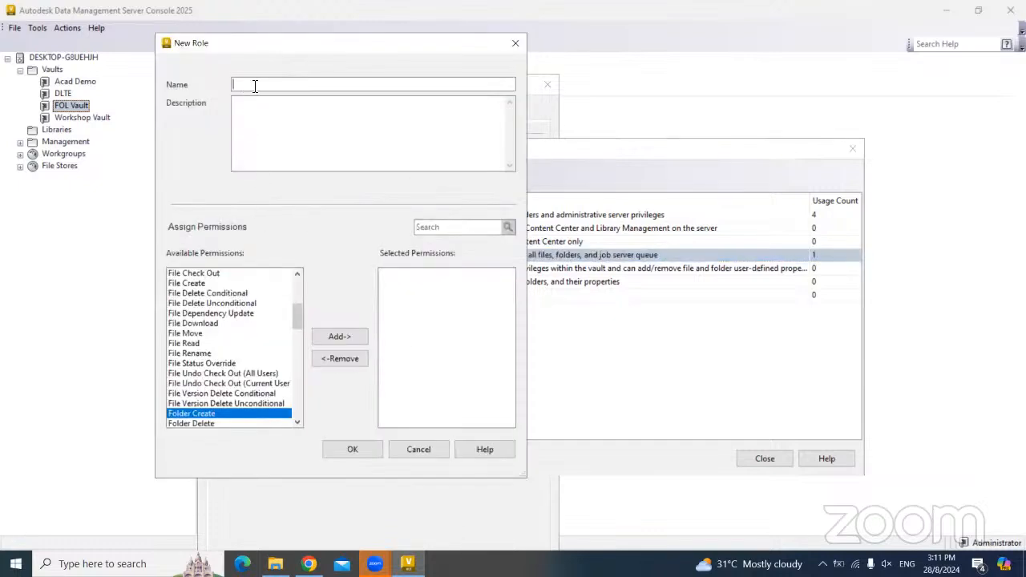
click(416, 450)
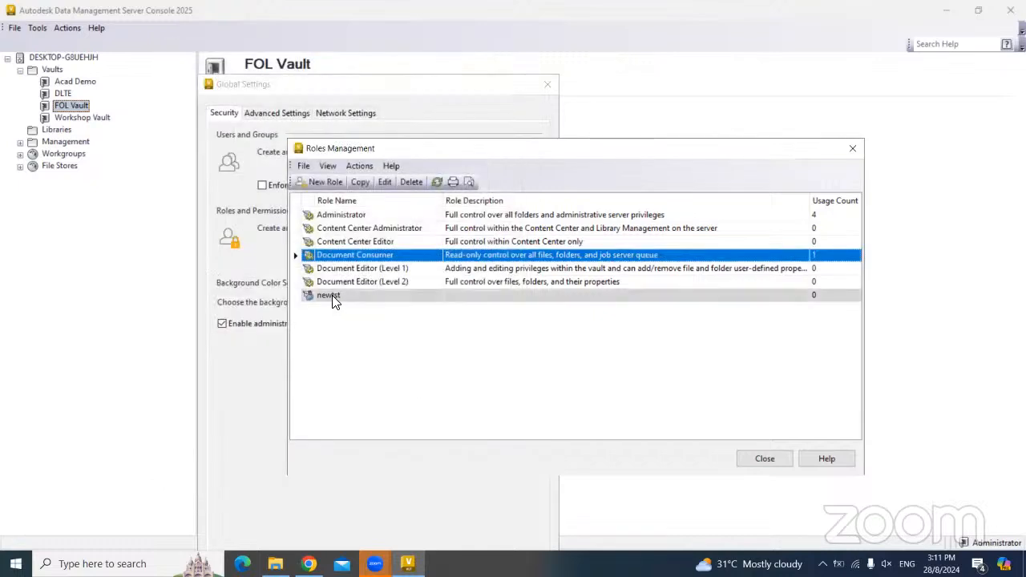
double_click(333, 299)
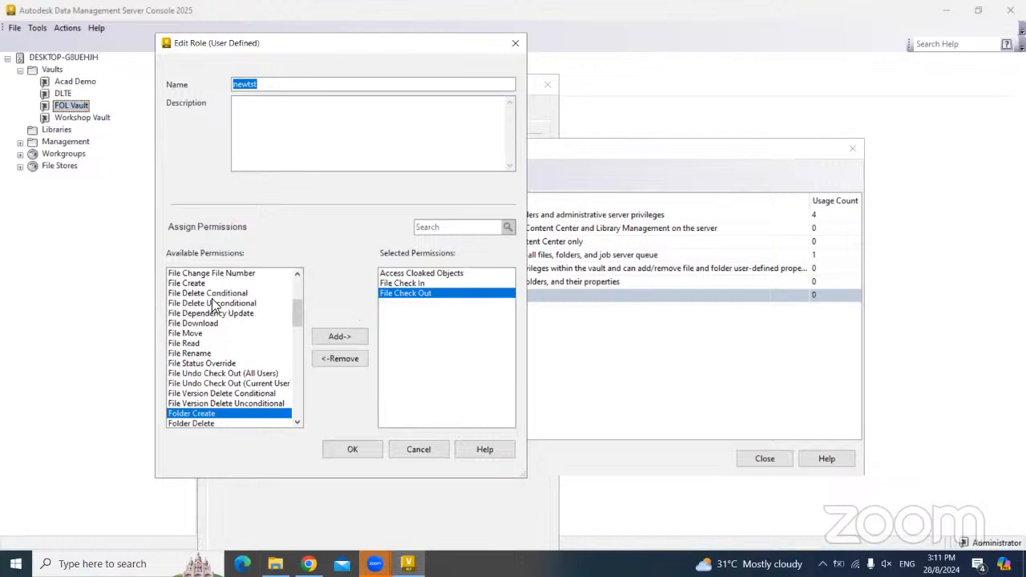
click(215, 303)
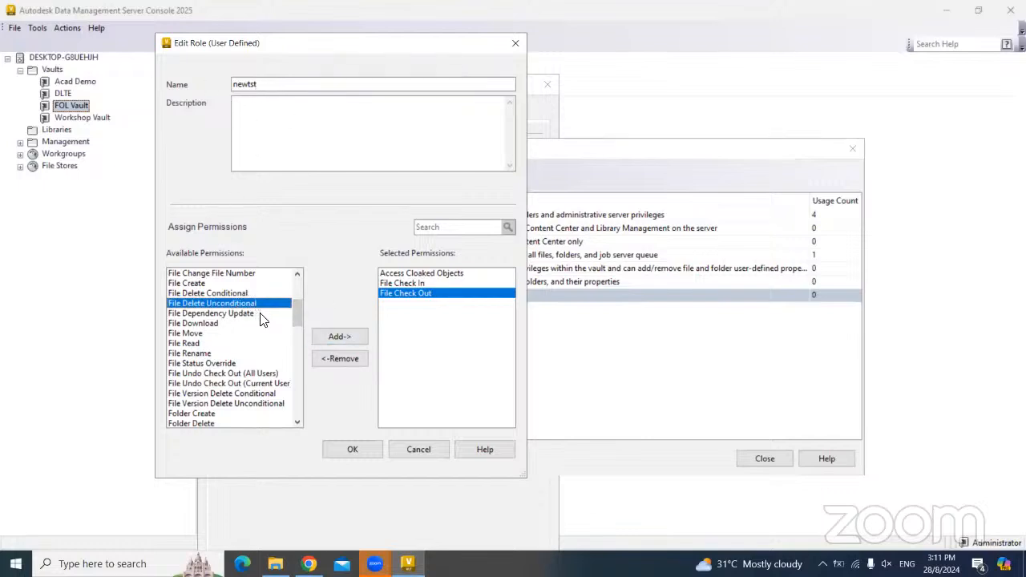
click(351, 450)
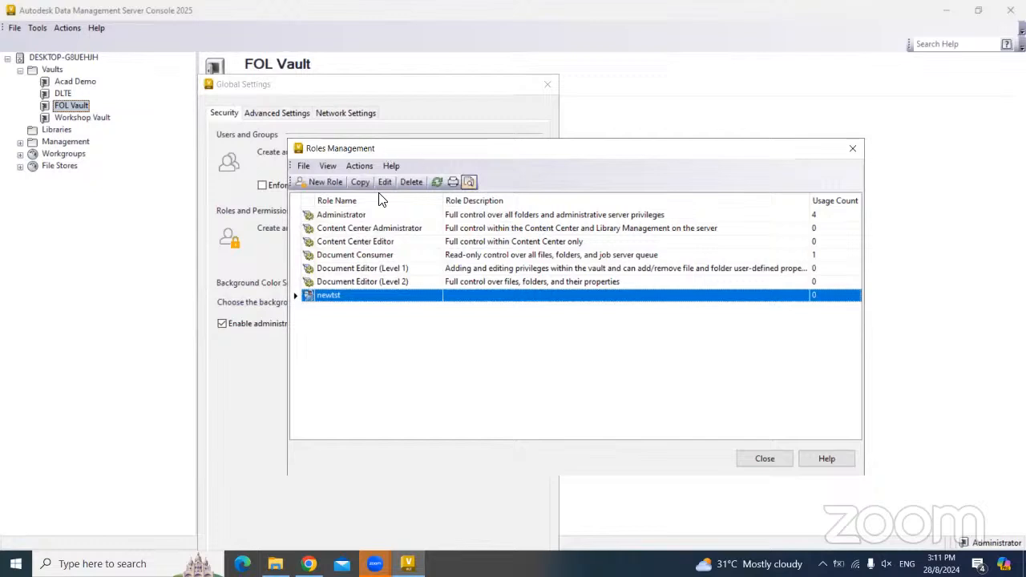
click(765, 459)
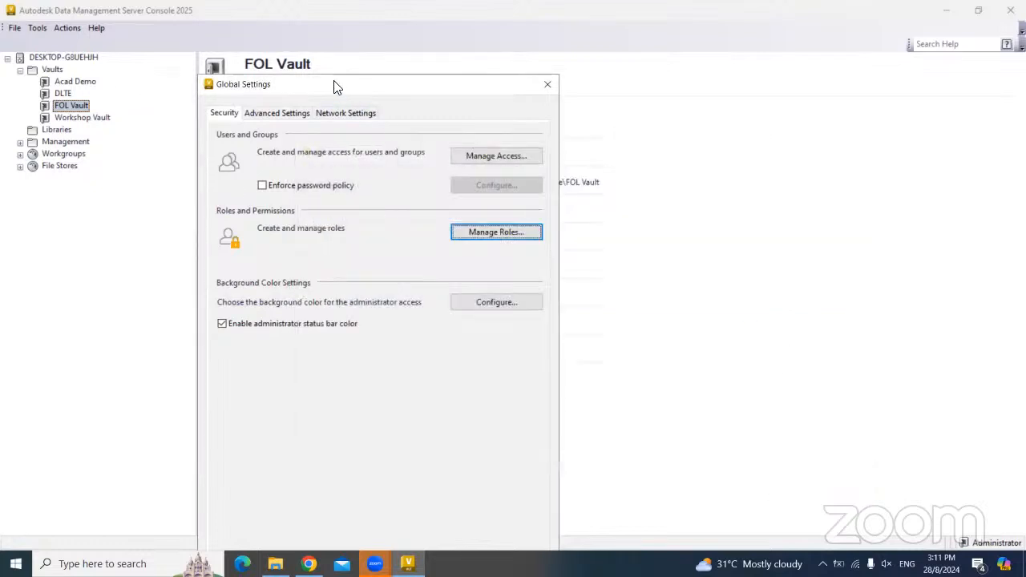
- Close Global Settings, then open Tools > Backup and cancel without running it
drag(333, 81, 261, 20)
click(378, 520)
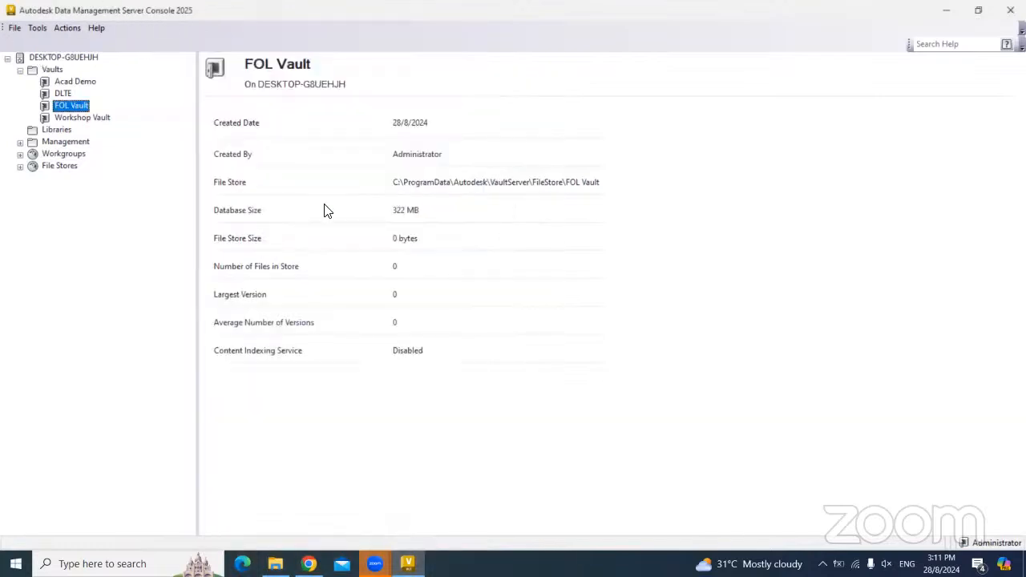
click(36, 28)
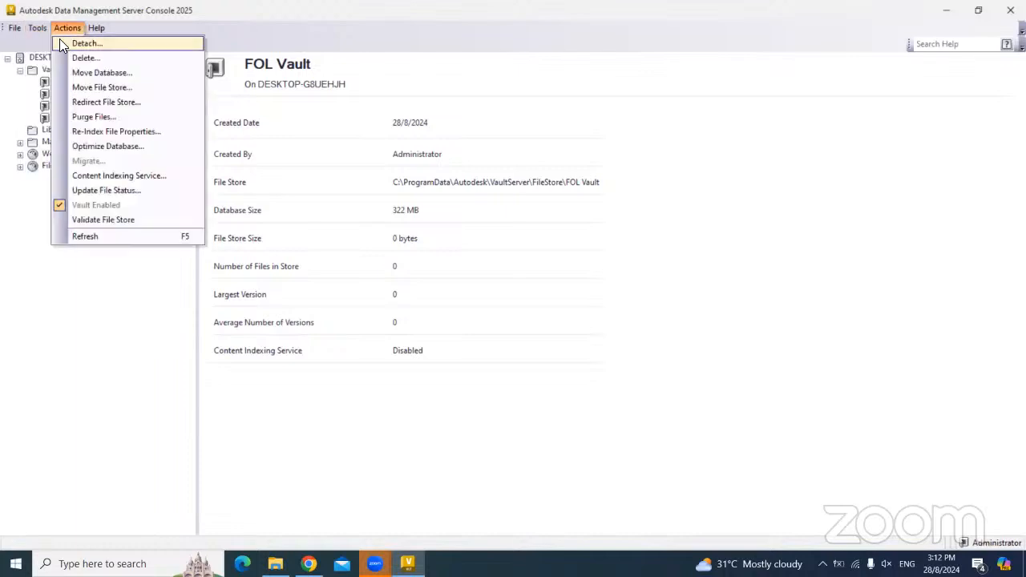
click(53, 43)
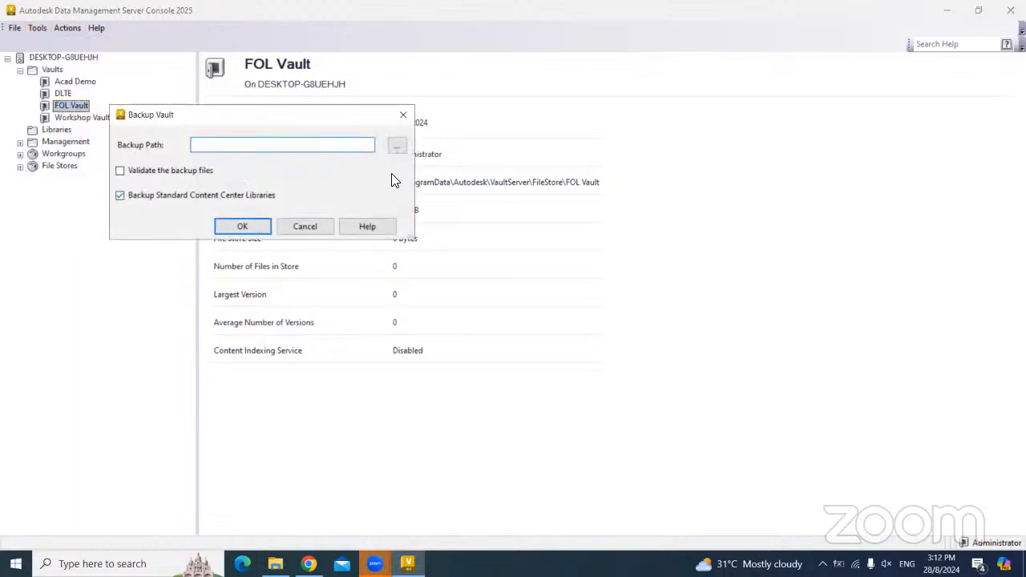
click(403, 115)
- Open Tools > Restore, decline it, and minimize the server console to the desktop
click(37, 29)
click(96, 28)
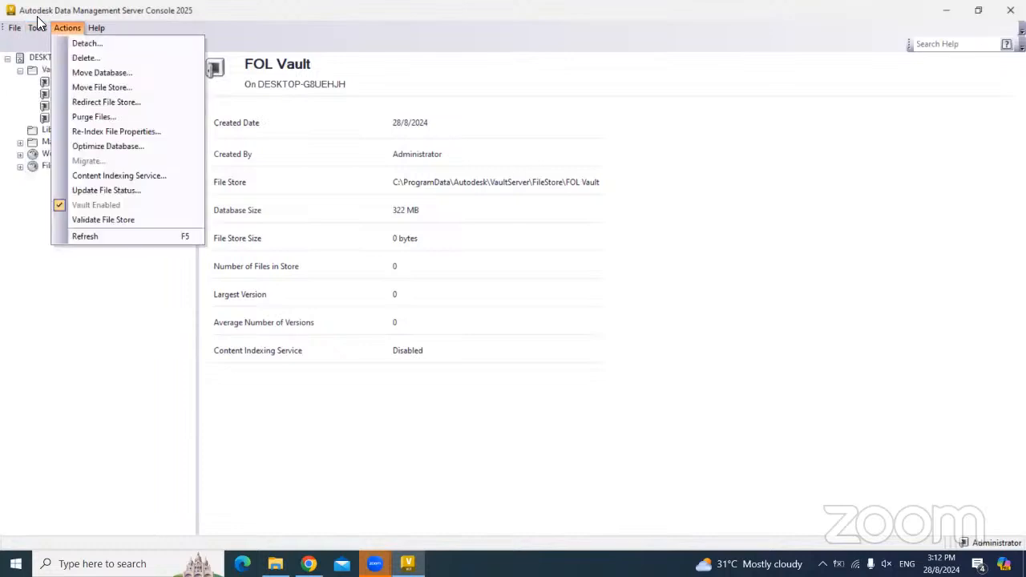
mouse_move(33, 35)
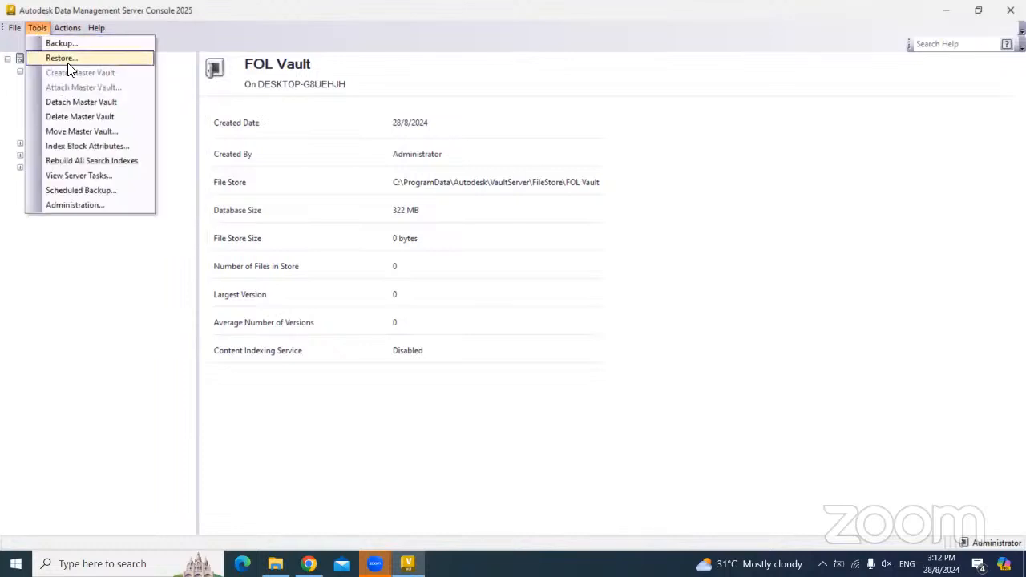
click(64, 59)
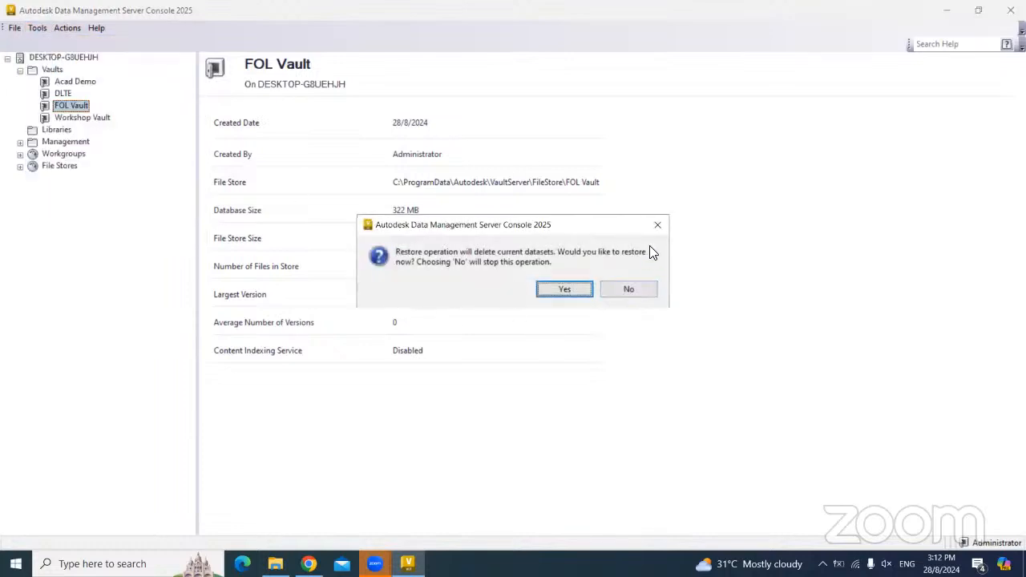
click(658, 225)
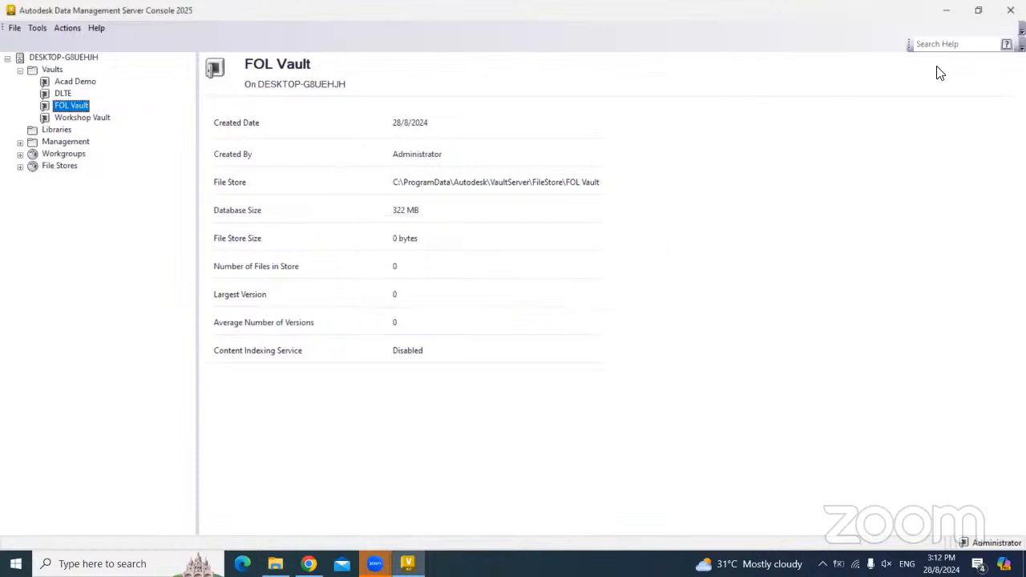
click(948, 16)
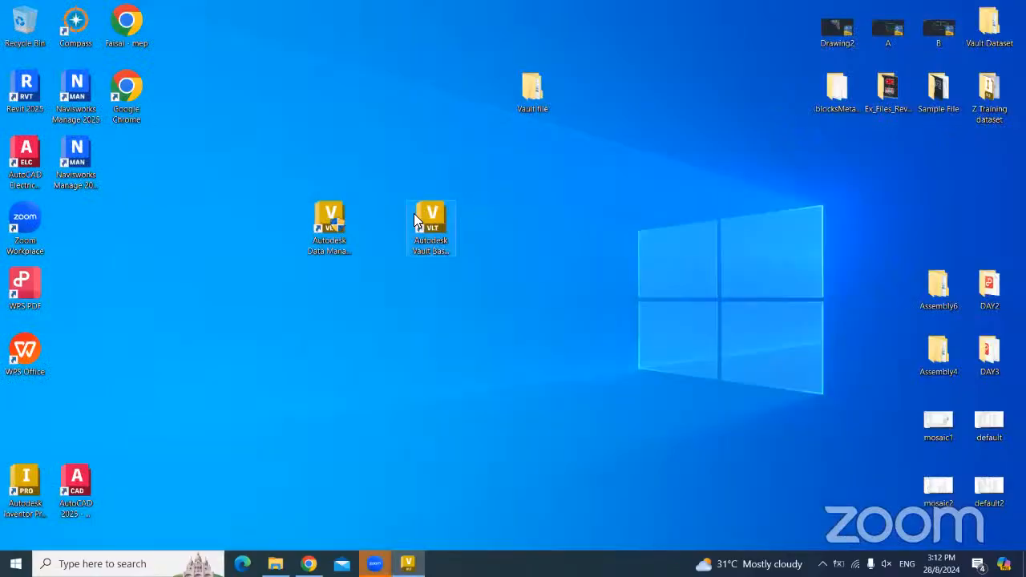
- Launch Autodesk Vault Basic 2025 and clear the user name in the Log In dialog
click(435, 226)
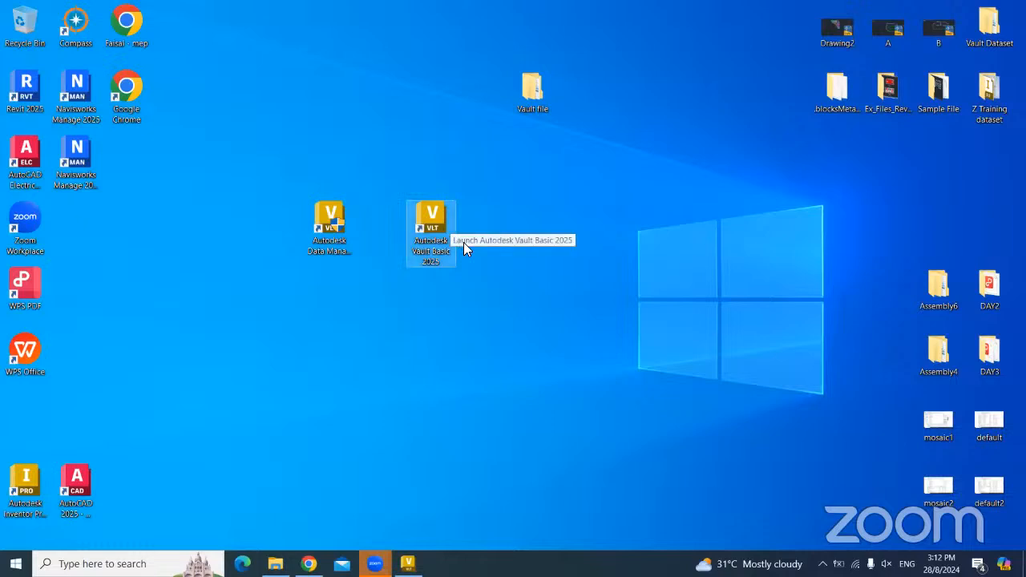
double_click(443, 215)
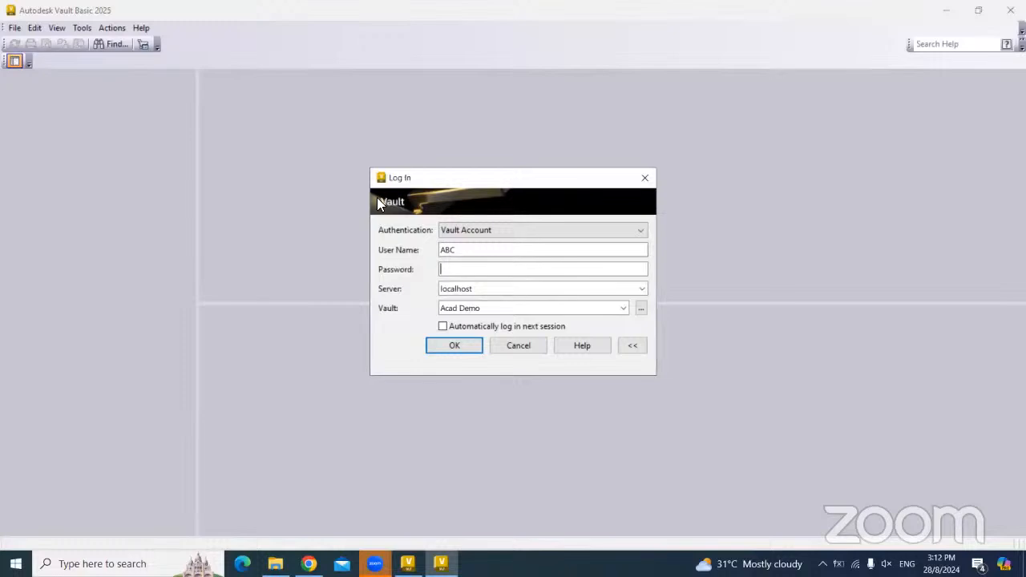
drag(453, 178, 377, 162)
drag(381, 235, 362, 236)
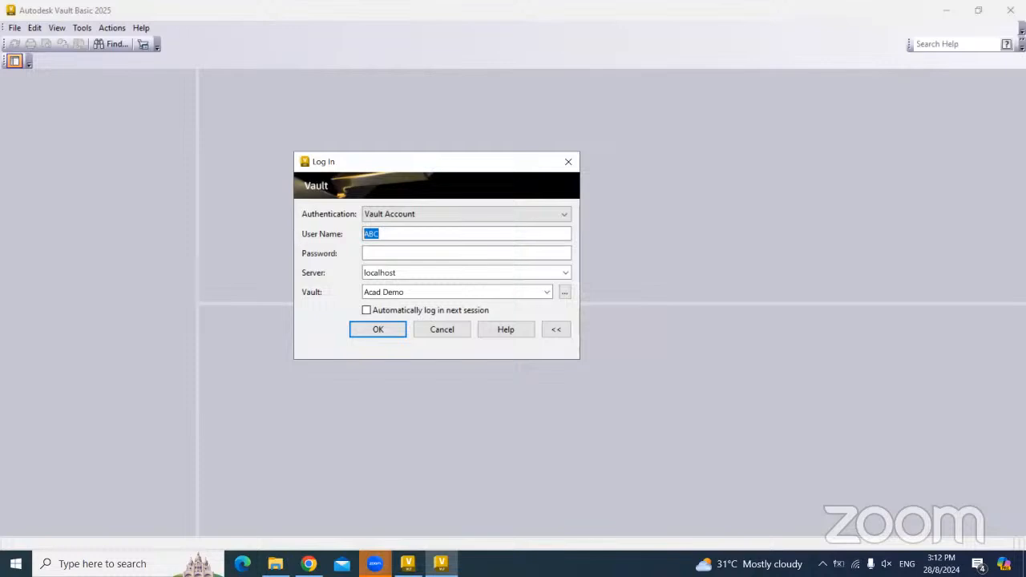
key(BackSpace)
- Log in to FOL Vault on localhost, picking it from the server's vault list
click(462, 278)
key(Tab)
click(546, 292)
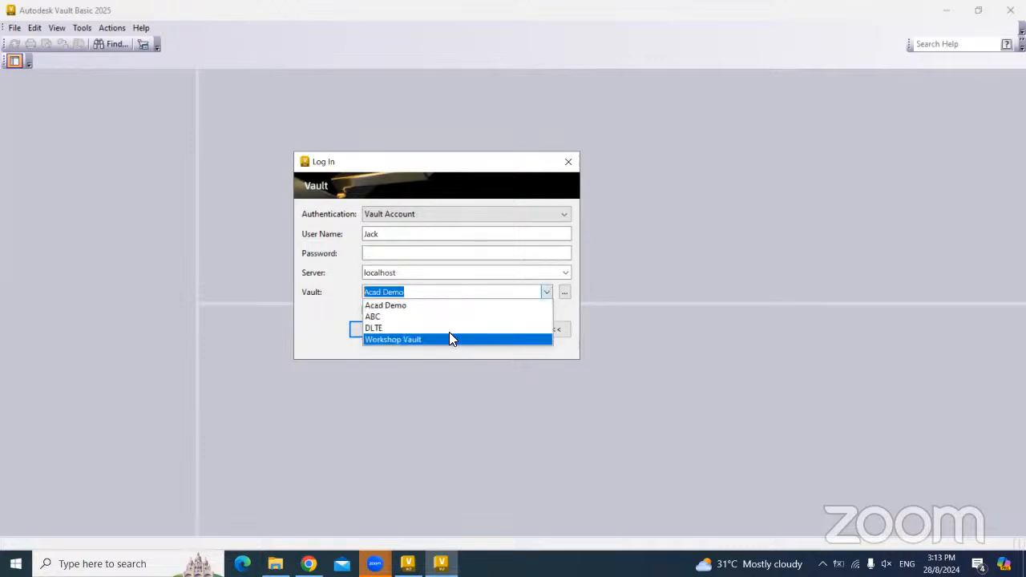
click(564, 292)
click(355, 240)
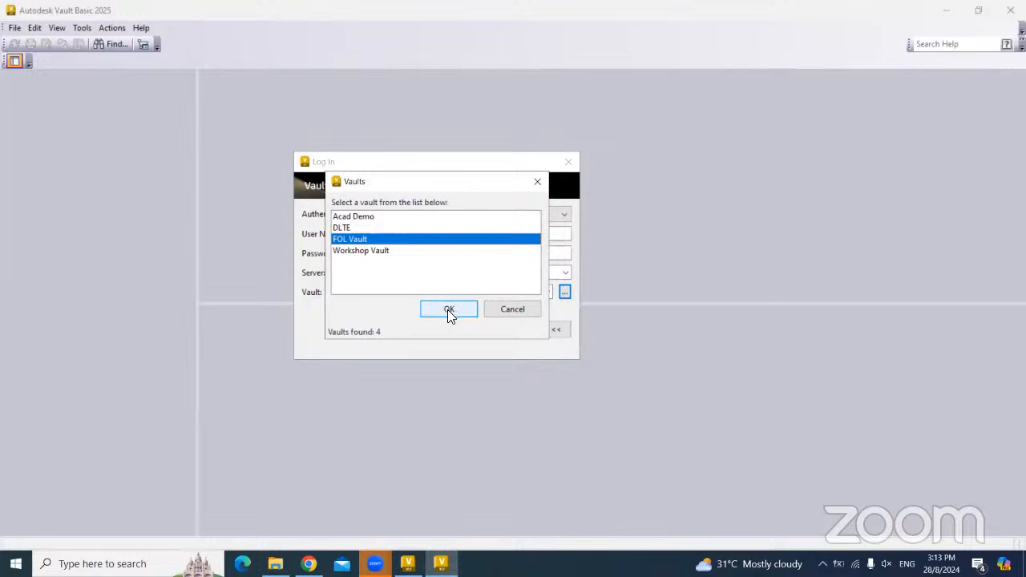
click(448, 309)
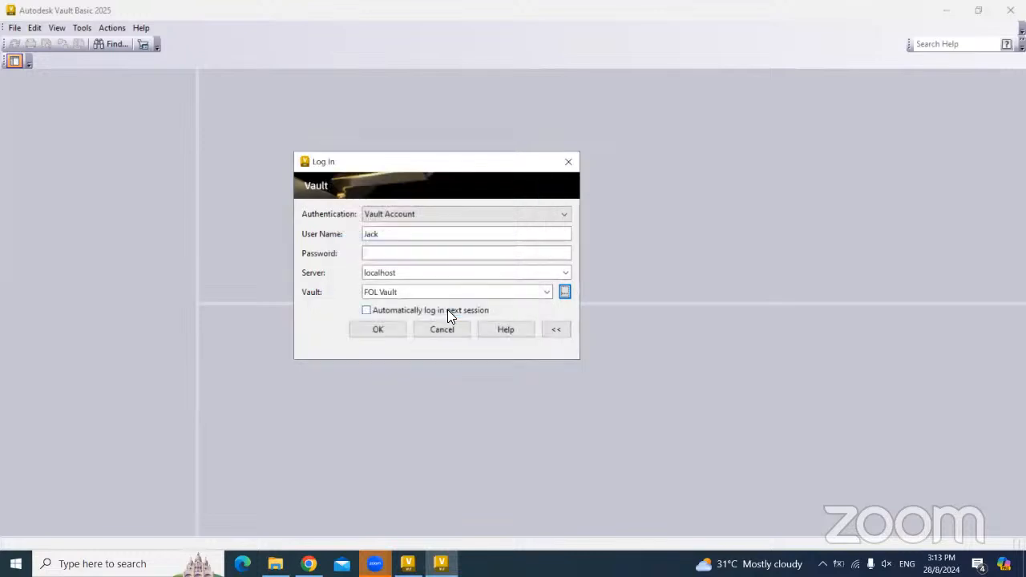
click(379, 329)
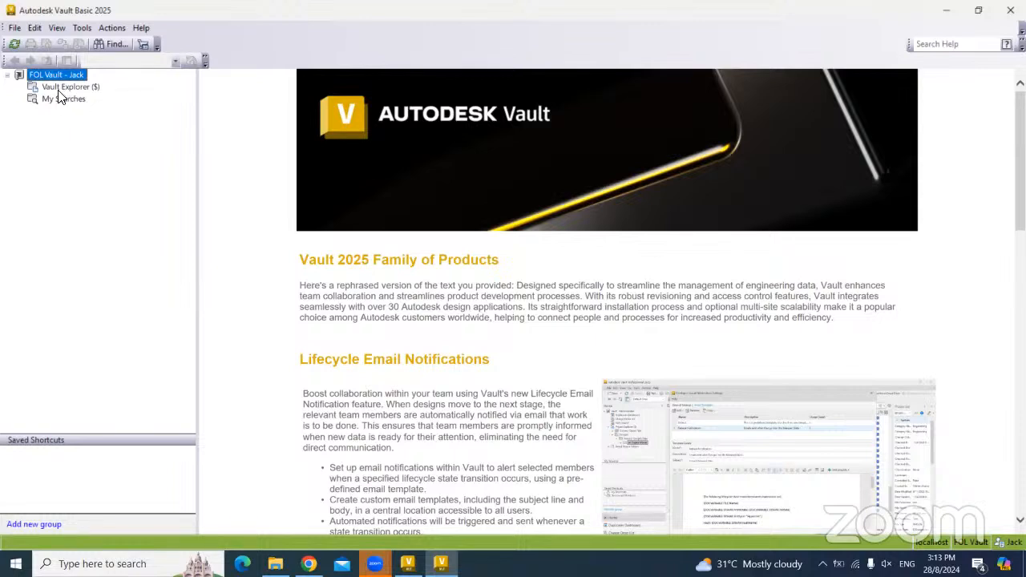
- Create a 'Data location' folder under Vault Explorer
right_click(58, 90)
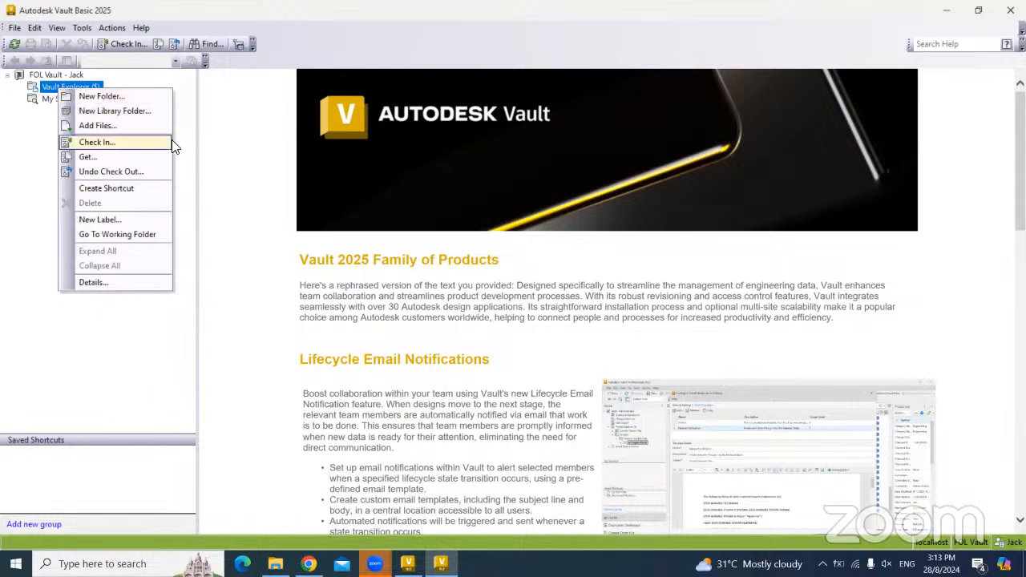
click(96, 98)
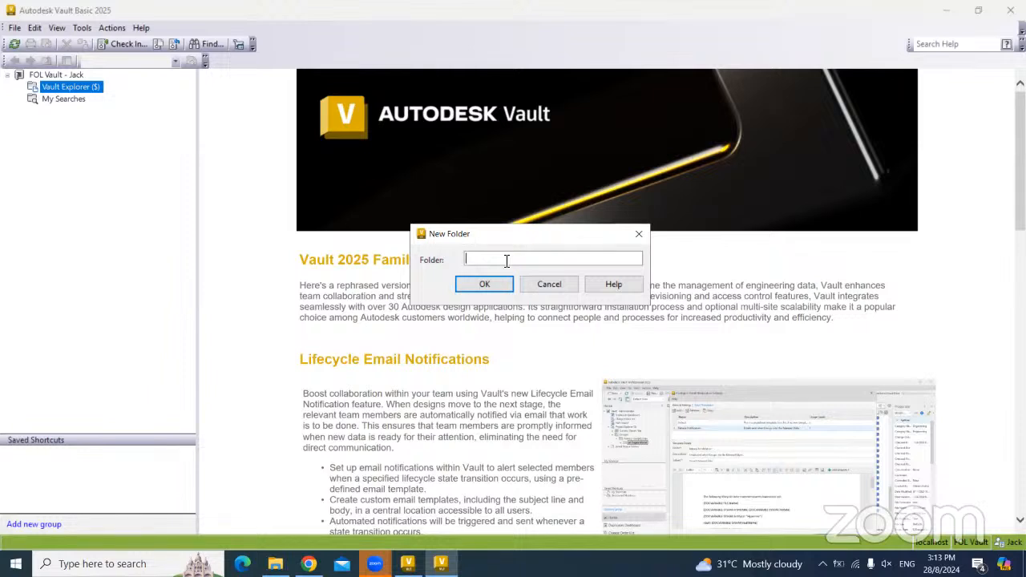
text(Data location)
click(482, 285)
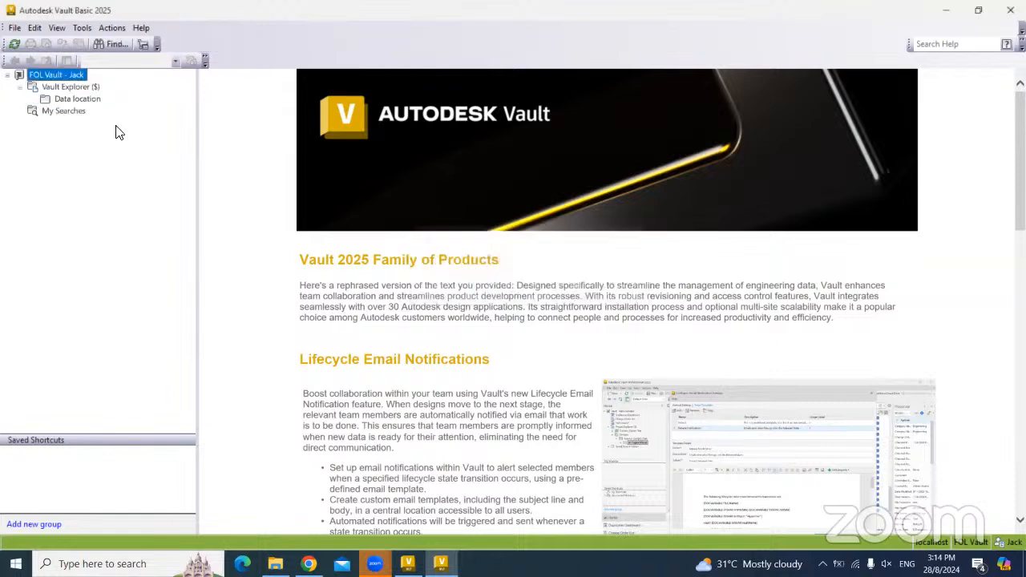
- Create two library folders, 'Library' and 'Content center', under Vault Explorer
right_click(77, 90)
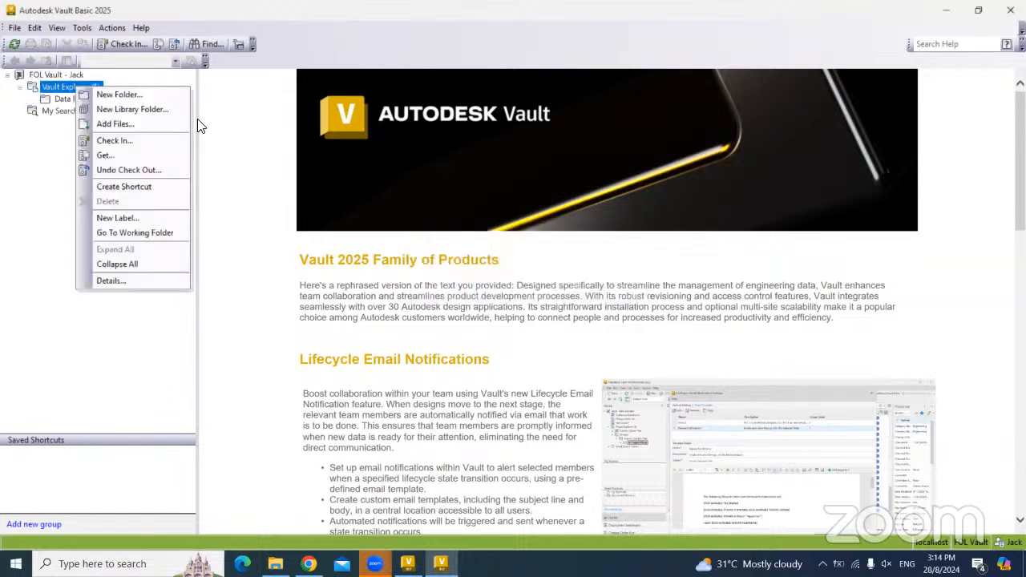
click(134, 108)
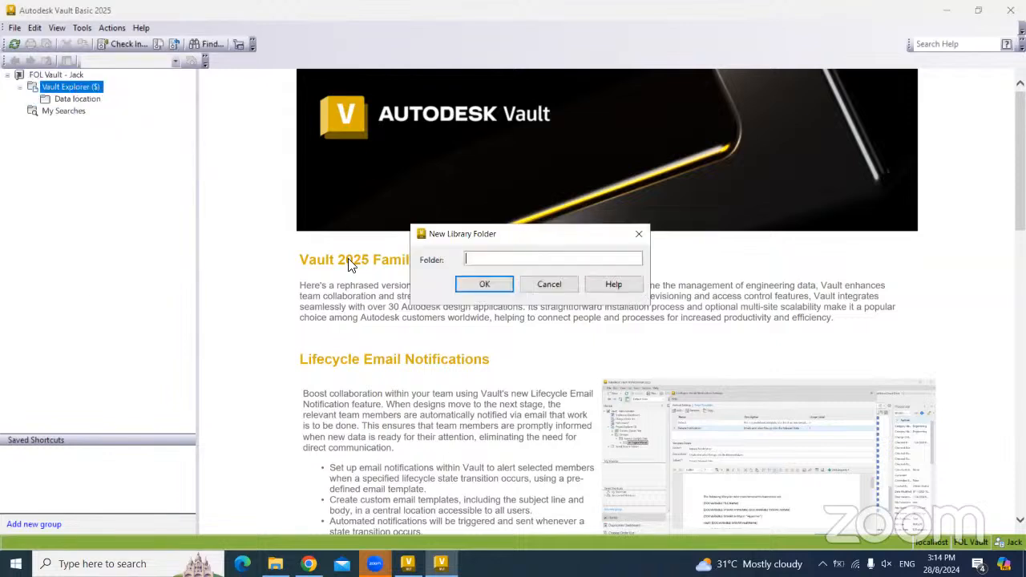
text(Library)
click(485, 284)
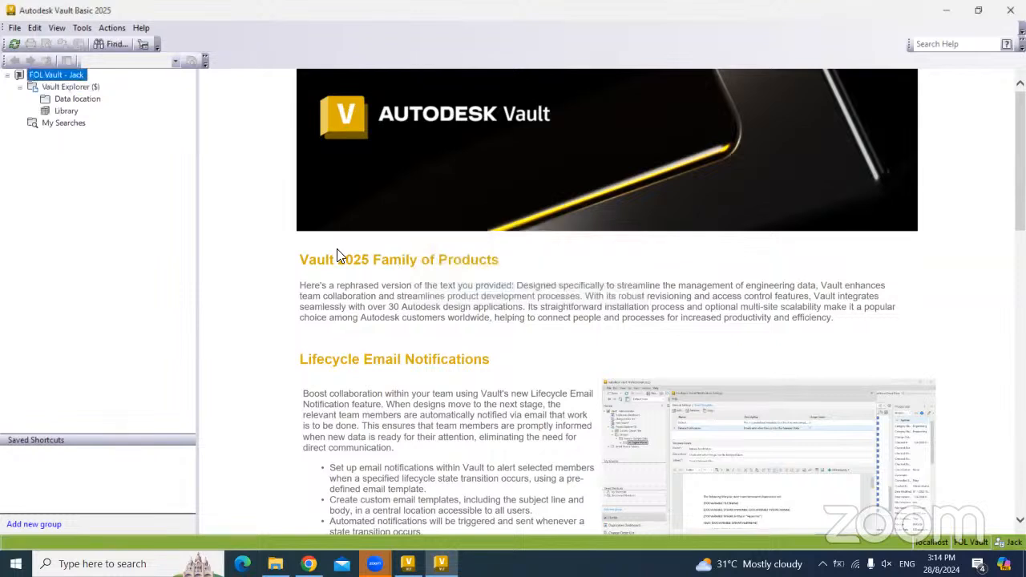
right_click(64, 88)
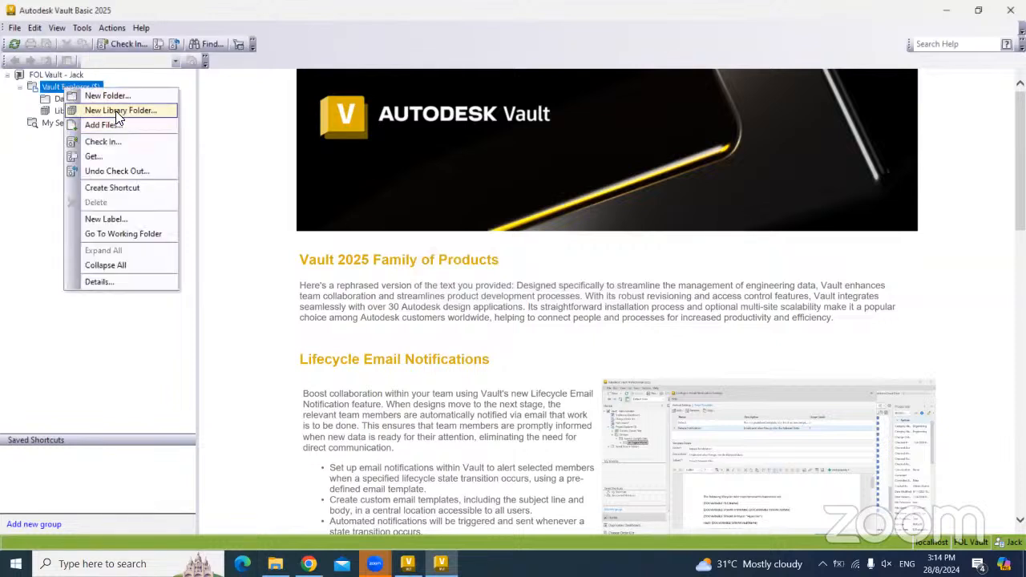
click(117, 109)
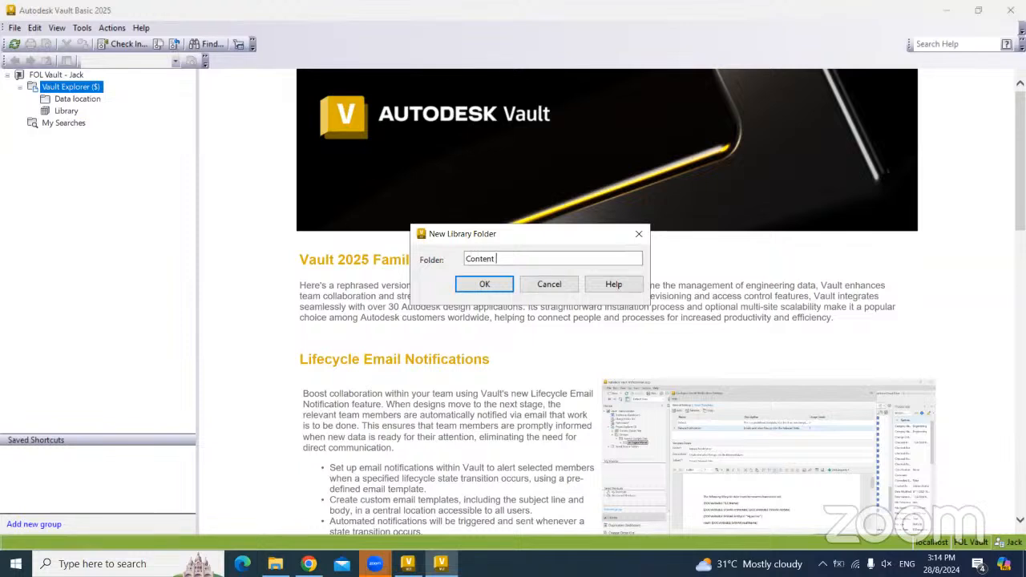
text(Content center)
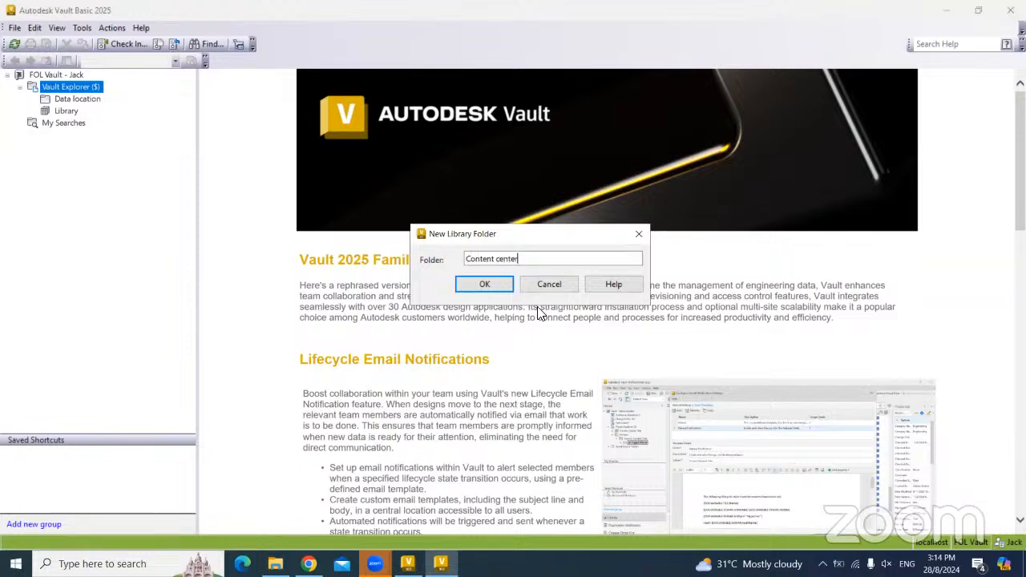
click(484, 284)
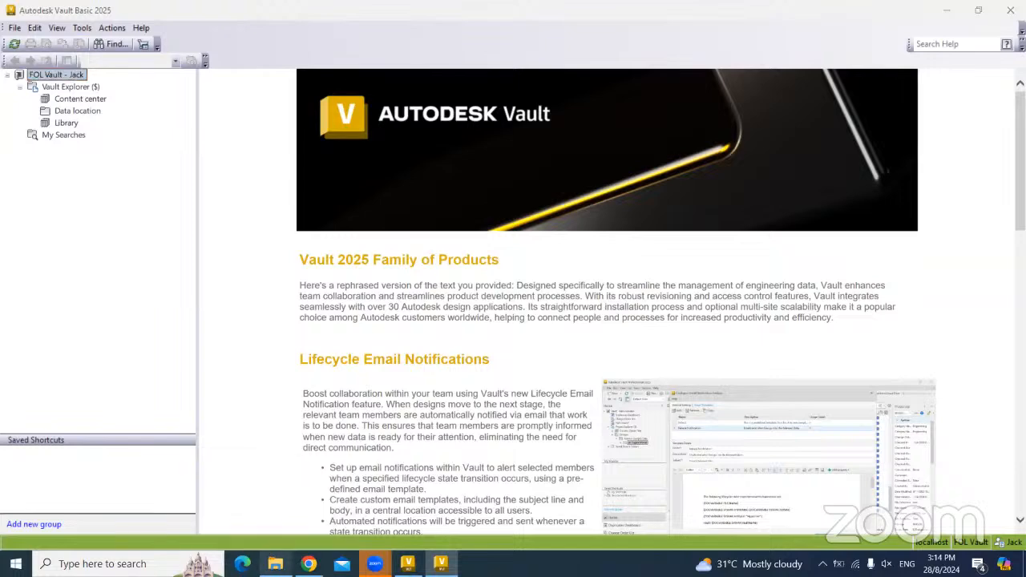
click(275, 564)
- Create a new folder named 'FOL Vault' on Local Disk (C:)
double_click(264, 246)
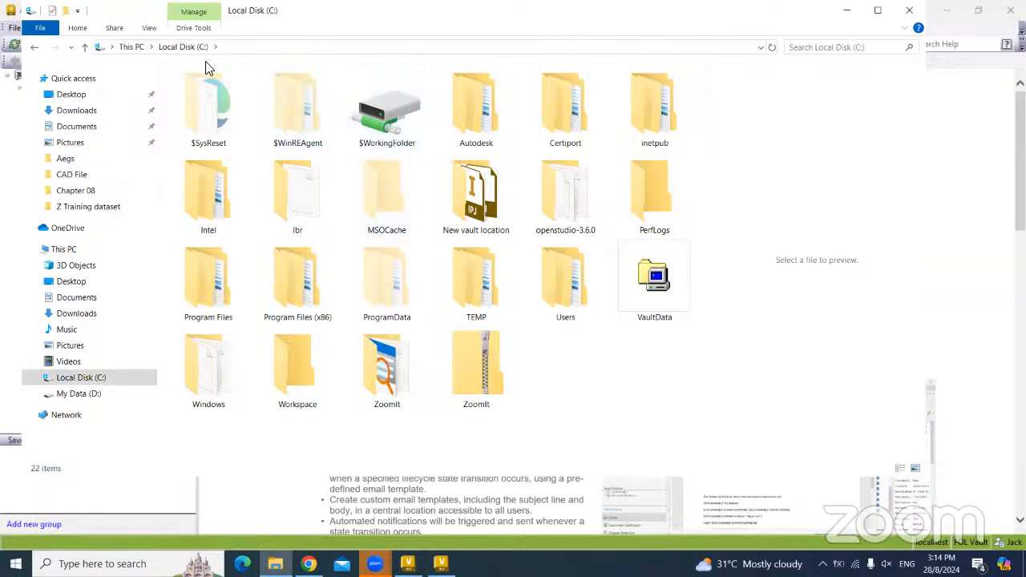
right_click(585, 380)
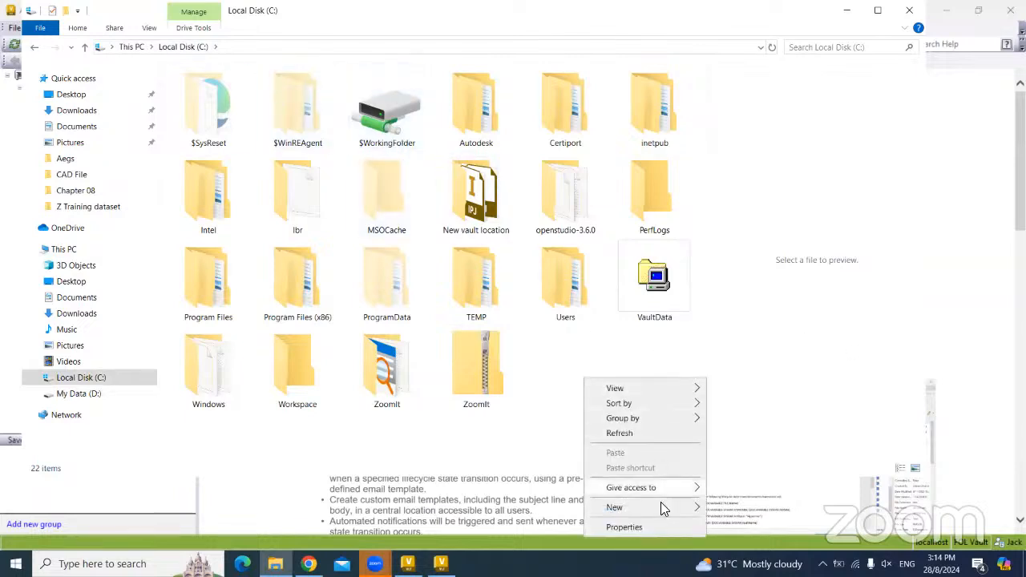
mouse_move(662, 506)
click(740, 510)
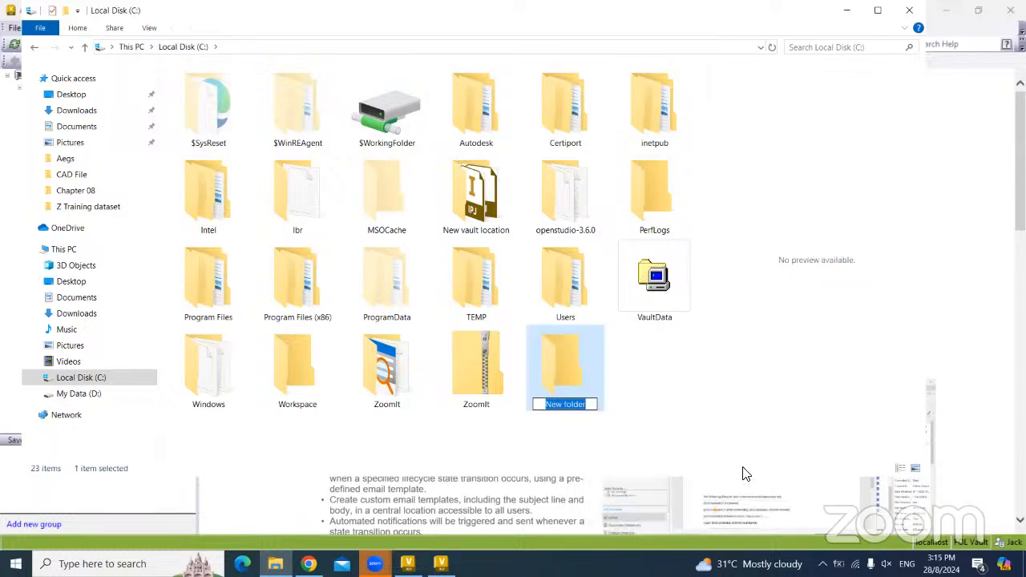
text(FOL )
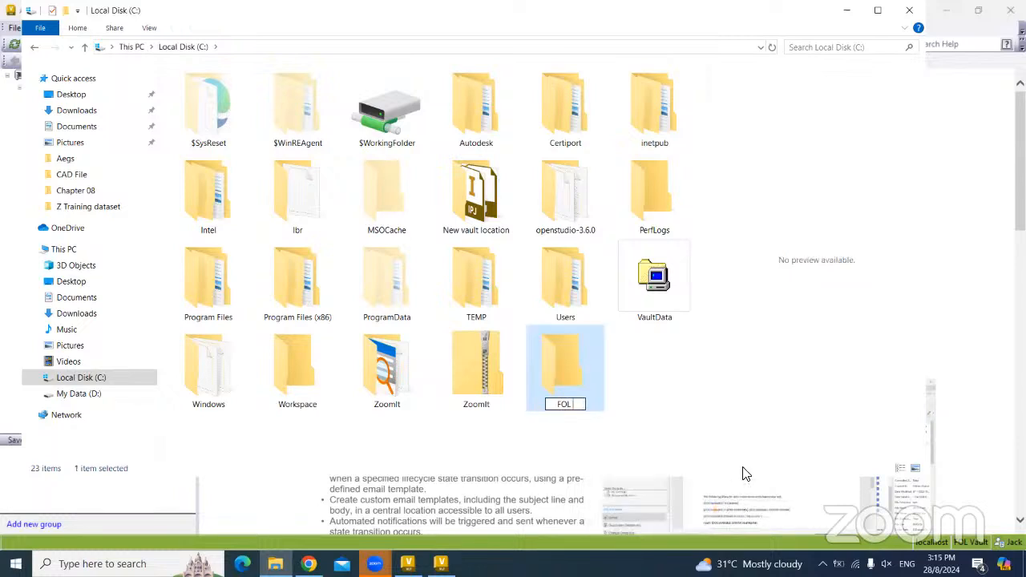
text(Vault)
key(BackSpace)
key(BackSpace)
text(lt)
click(620, 373)
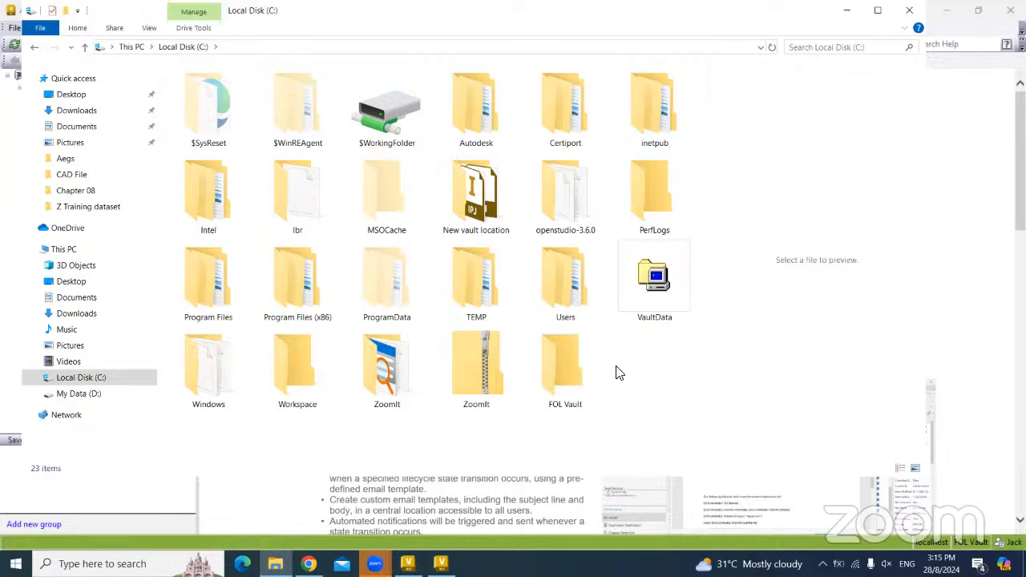
- Give the FOL Vault folder a drive-style icon through its Properties > Customize settings
right_click(567, 371)
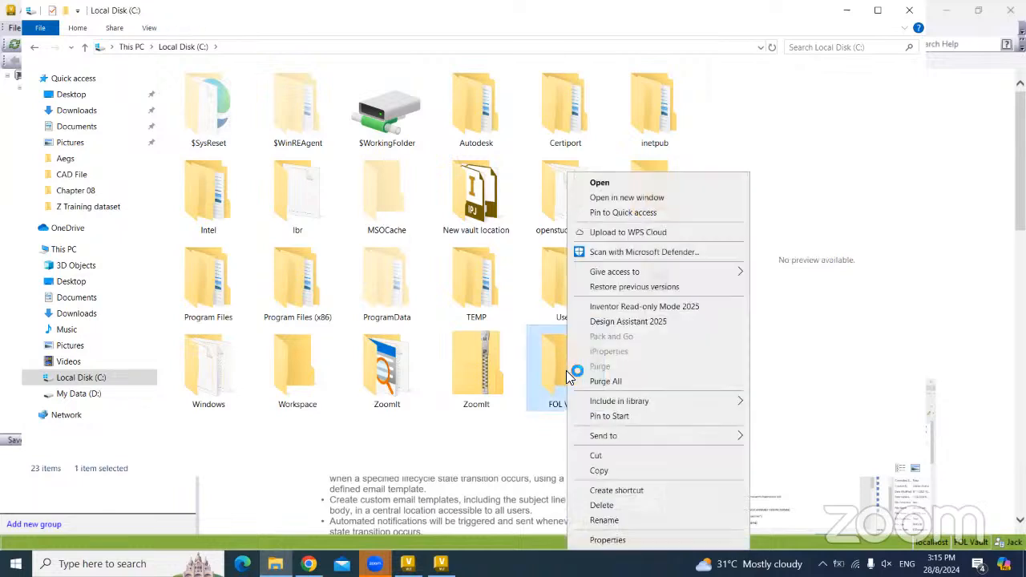
click(607, 543)
click(771, 259)
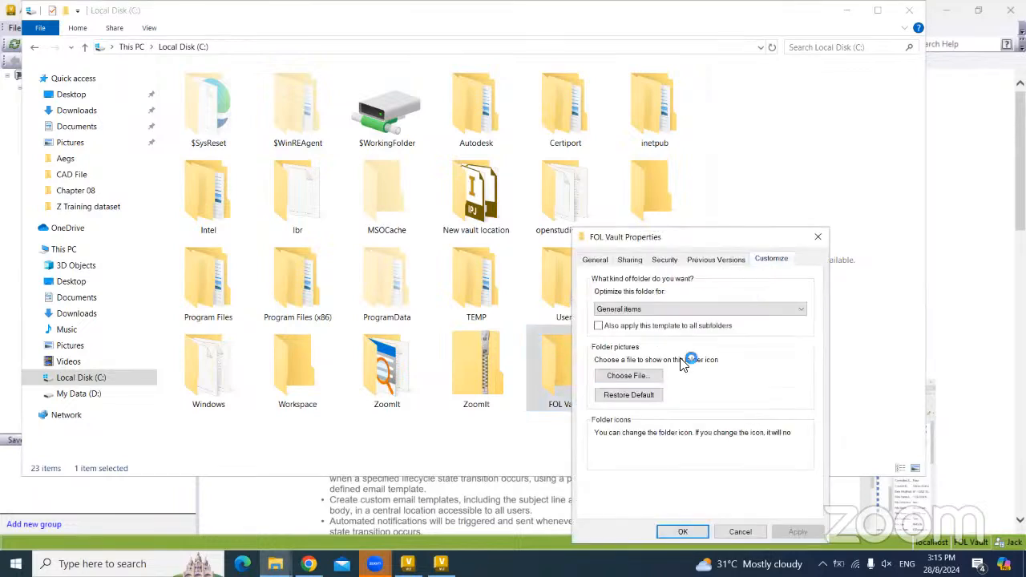
click(645, 456)
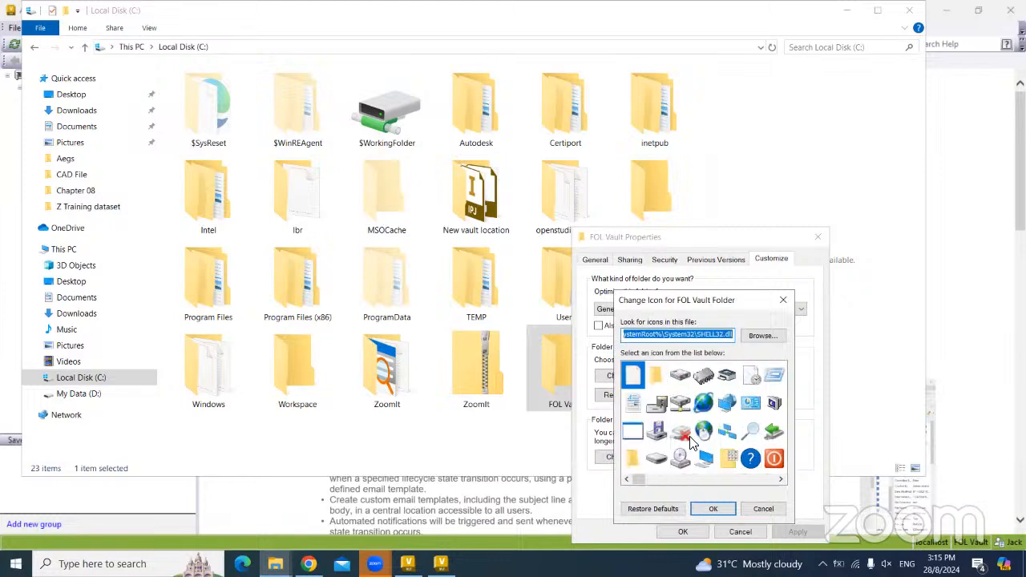
click(680, 458)
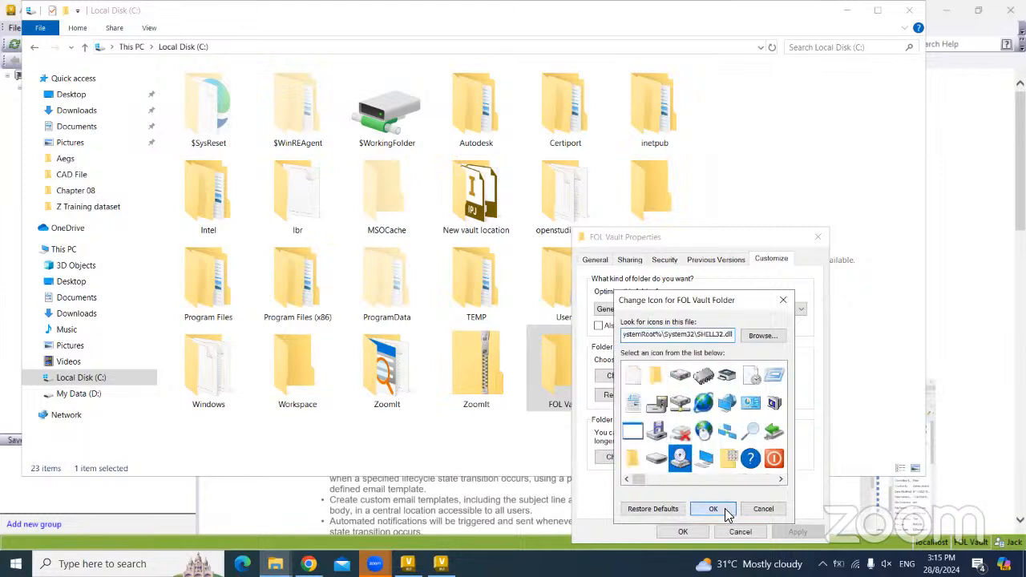
click(725, 508)
click(670, 532)
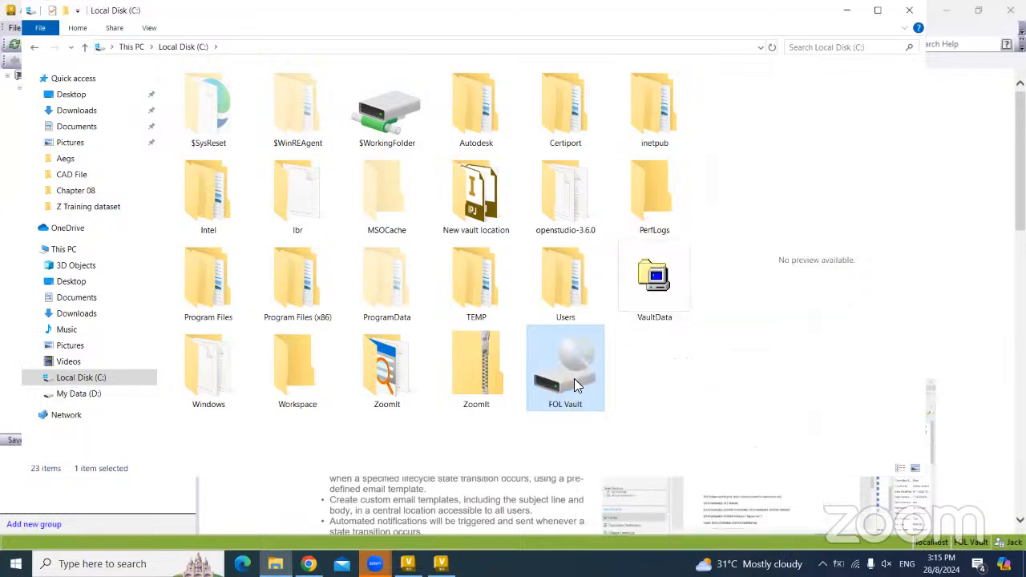
- Check the FOL Vault folder, go back to C:, and return to the Vault window
double_click(575, 385)
click(34, 47)
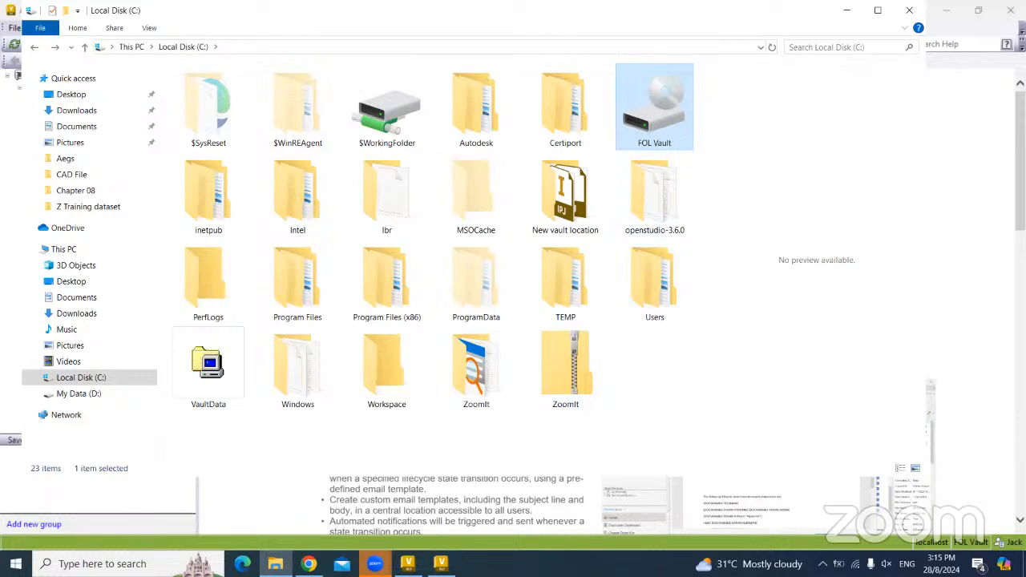
click(441, 564)
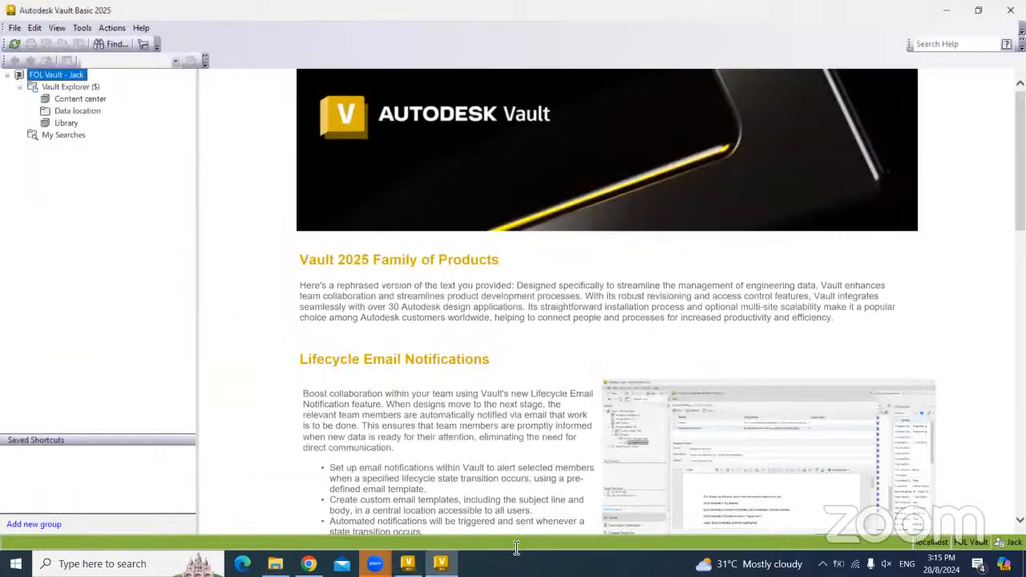
- In Vault Settings, enforce C:\FOL Vault as the working folder for all clients
click(84, 32)
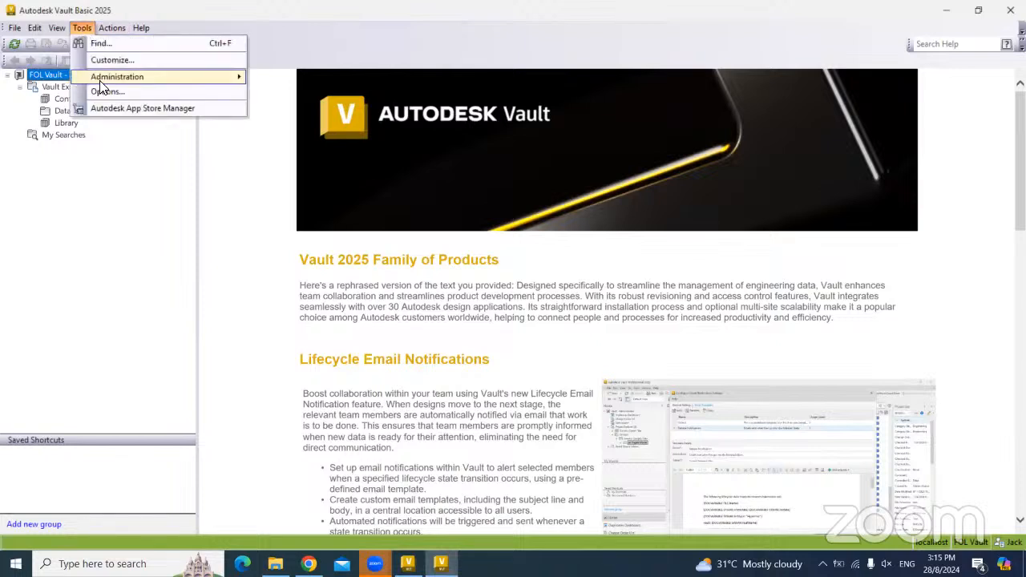
mouse_move(129, 77)
click(281, 82)
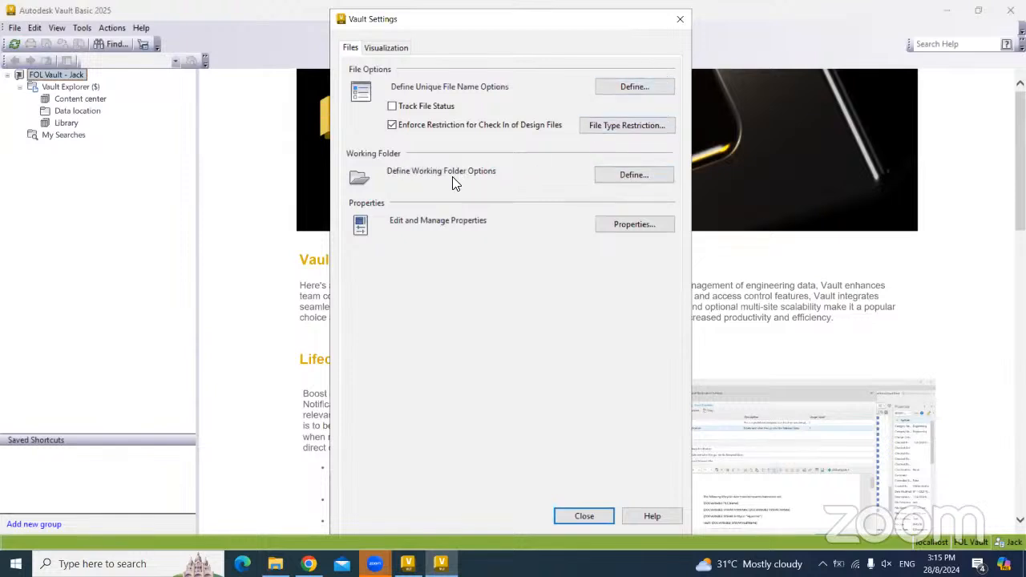
click(627, 178)
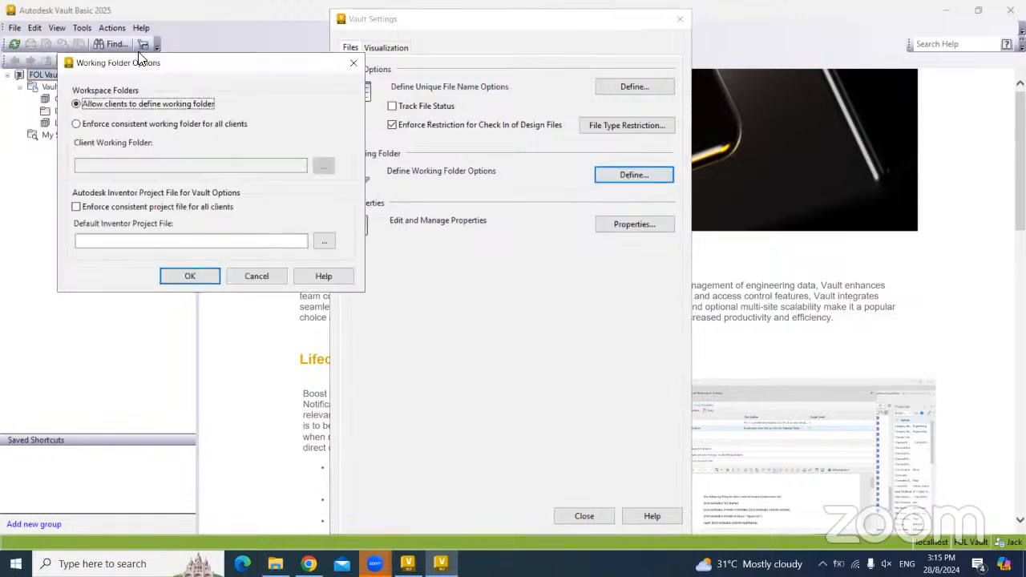
click(87, 125)
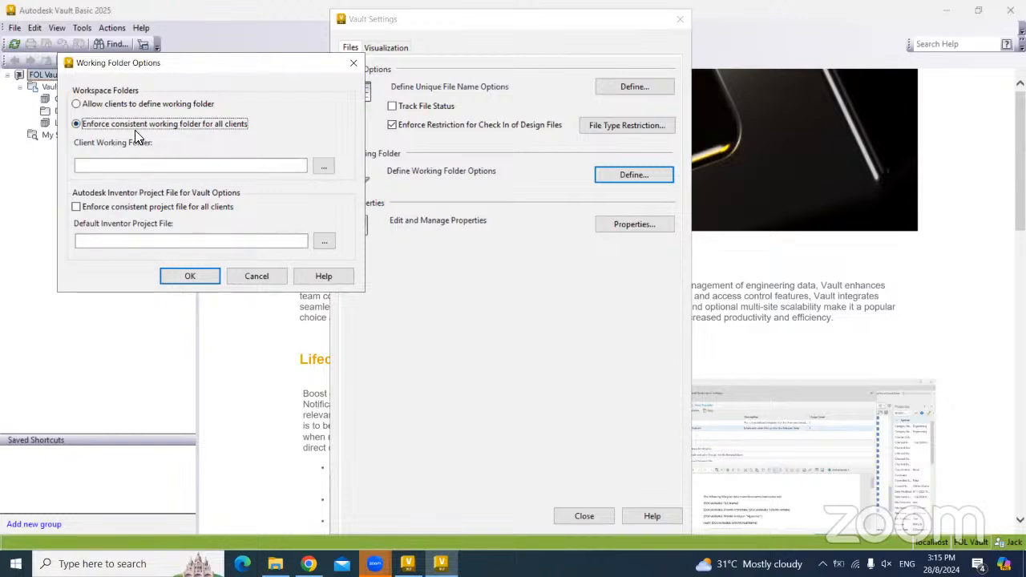
click(325, 169)
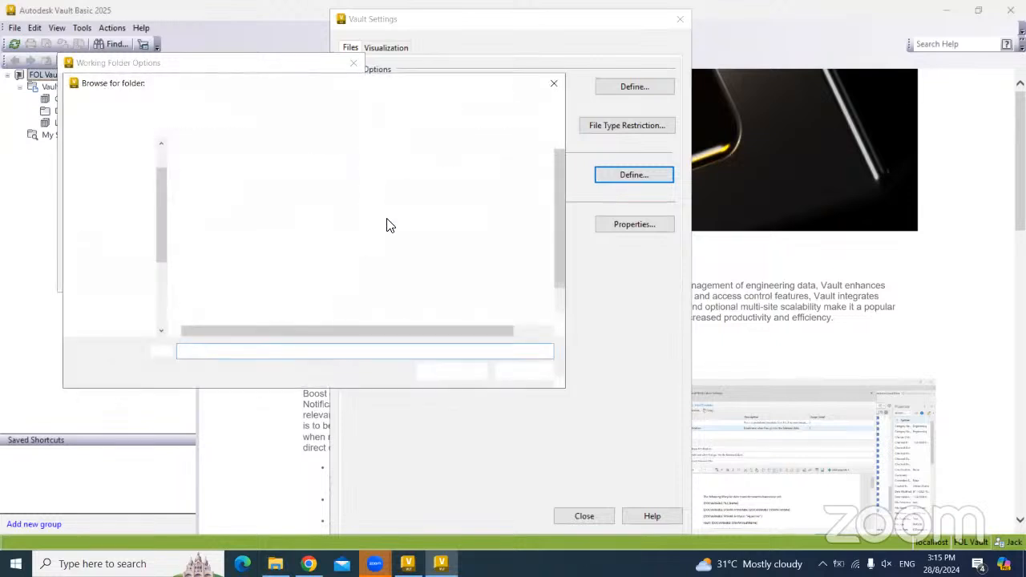
scroll(138, 241, down, 3)
click(125, 300)
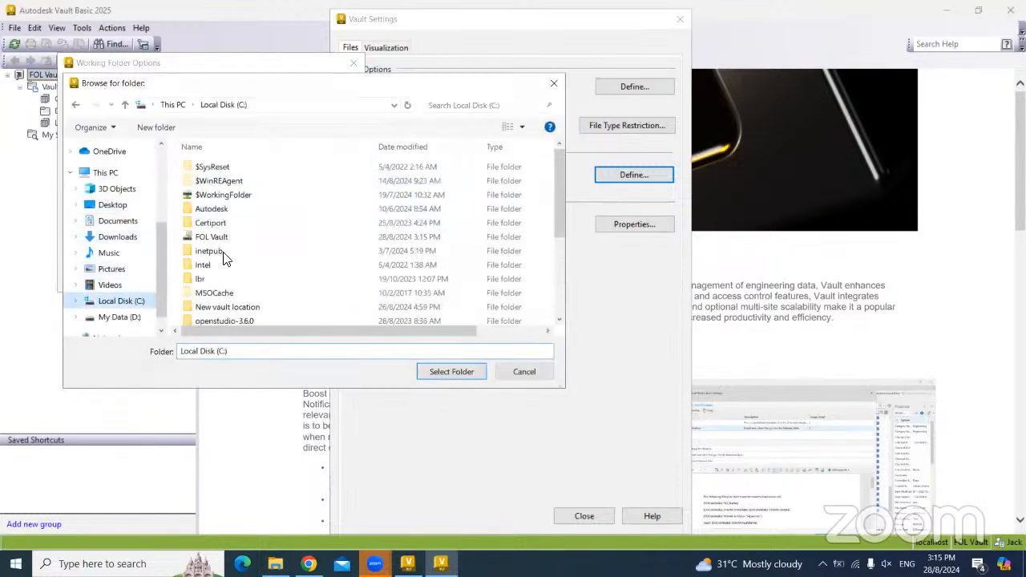
click(211, 238)
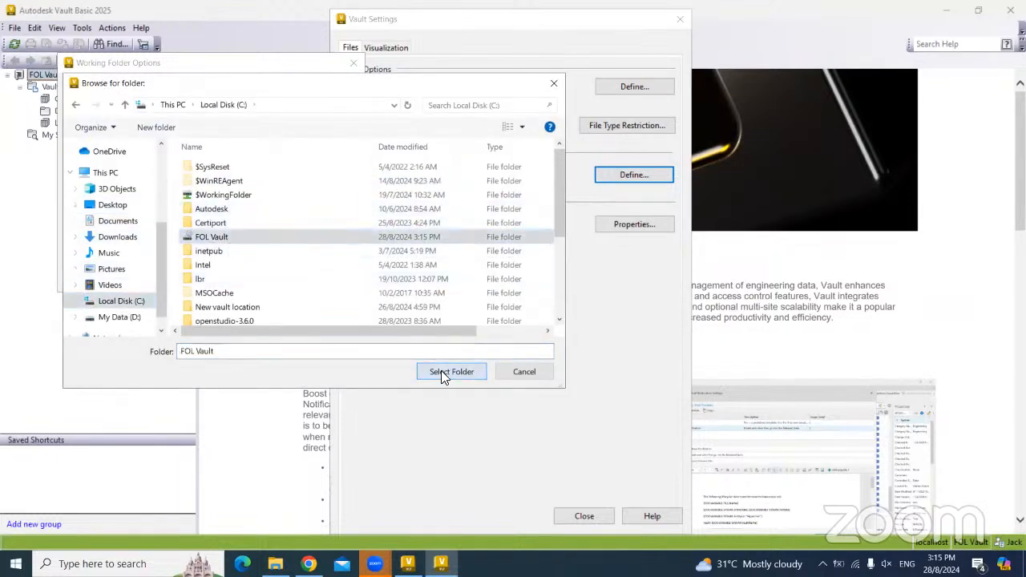
click(443, 371)
click(185, 275)
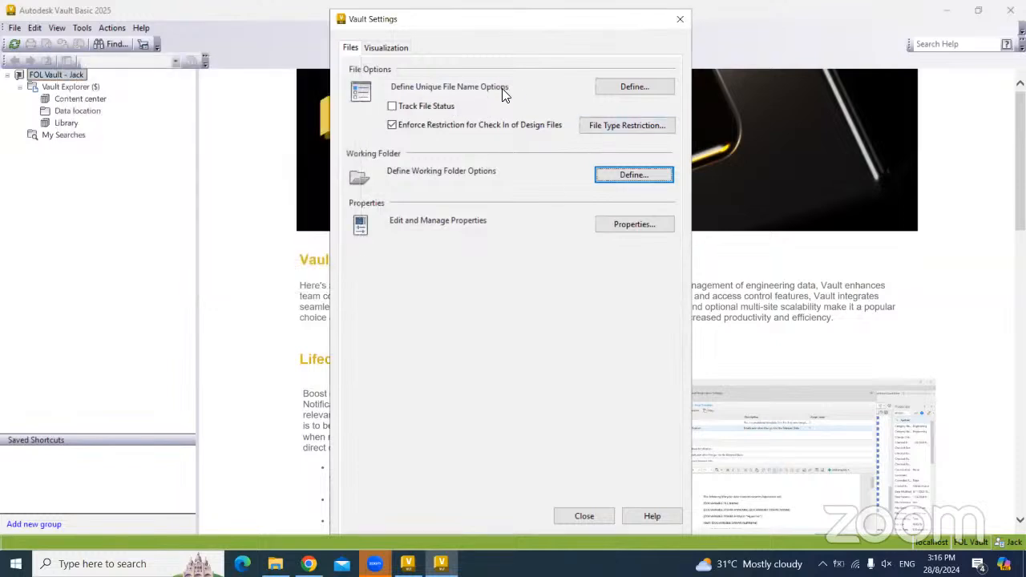
- Enable Enforce unique file name and apply the setting
click(625, 85)
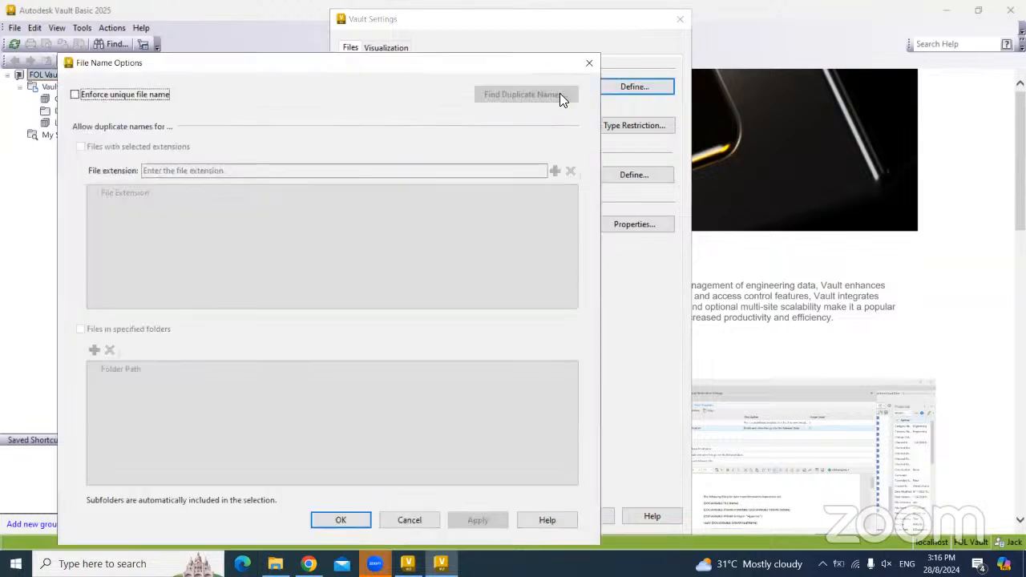
click(92, 95)
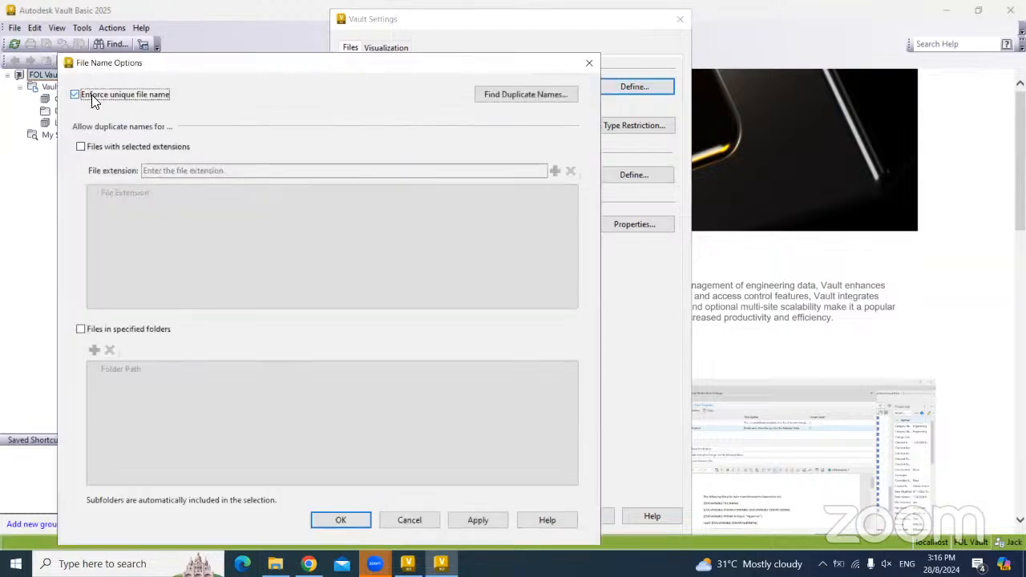
click(346, 520)
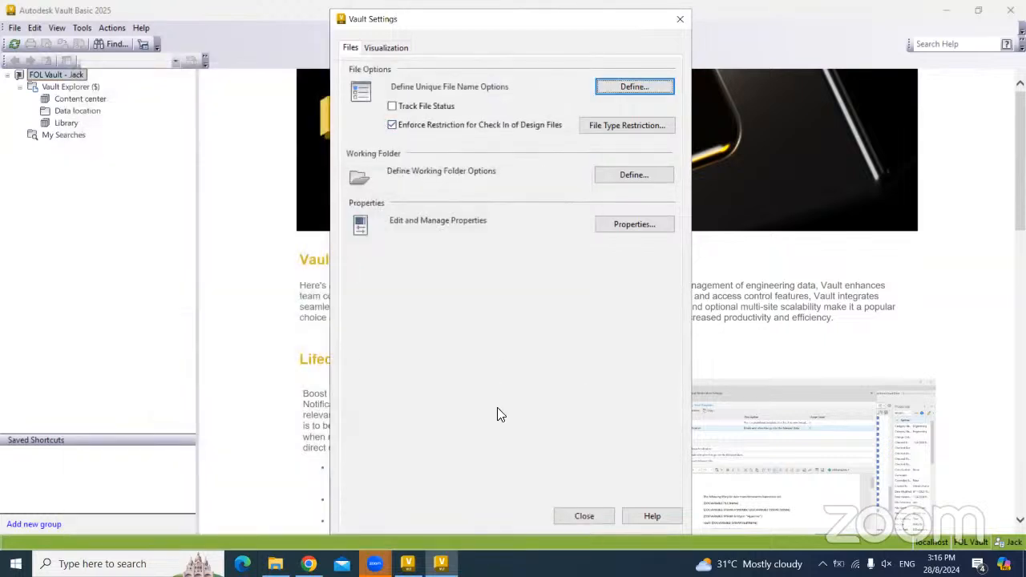
- Close Vault Settings, confirm C:\FOL Vault is empty, then minimize that Explorer window
click(585, 516)
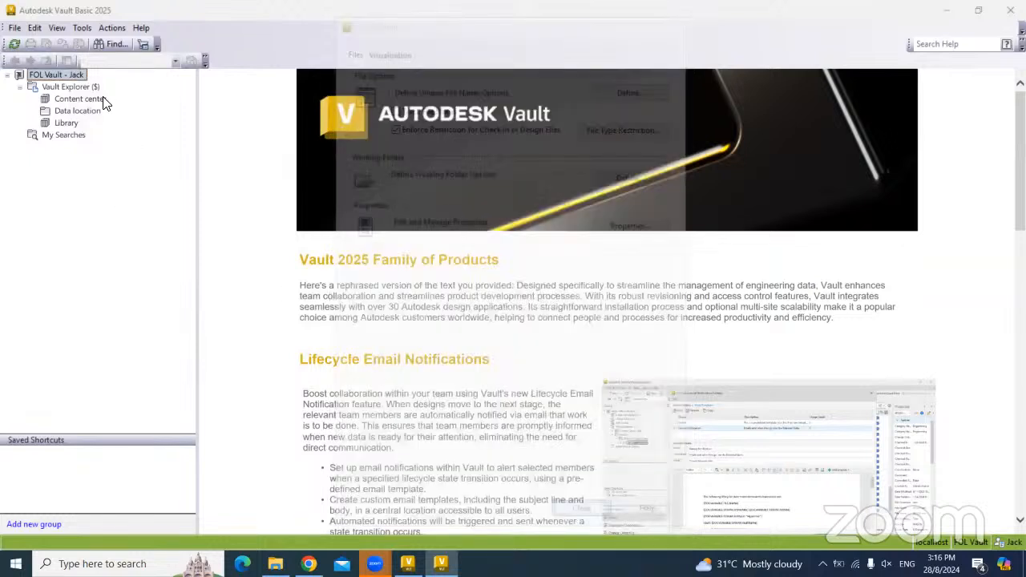
right_click(72, 100)
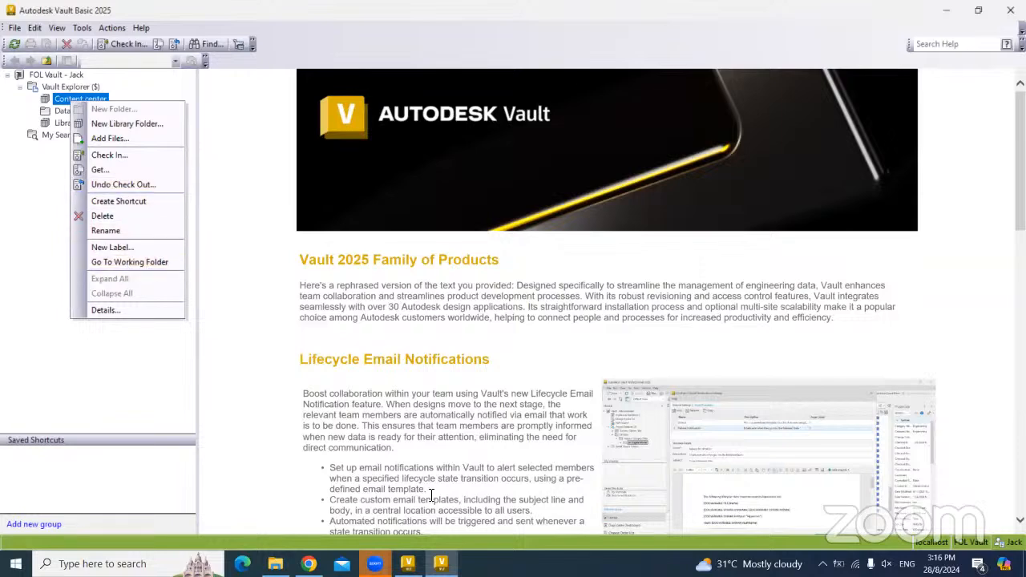
click(286, 517)
double_click(667, 112)
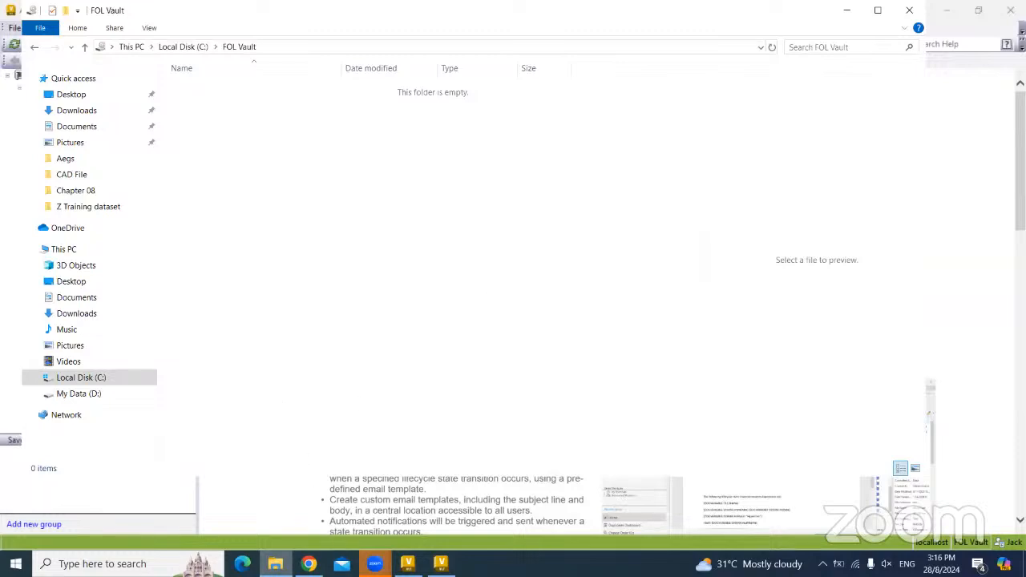
click(275, 564)
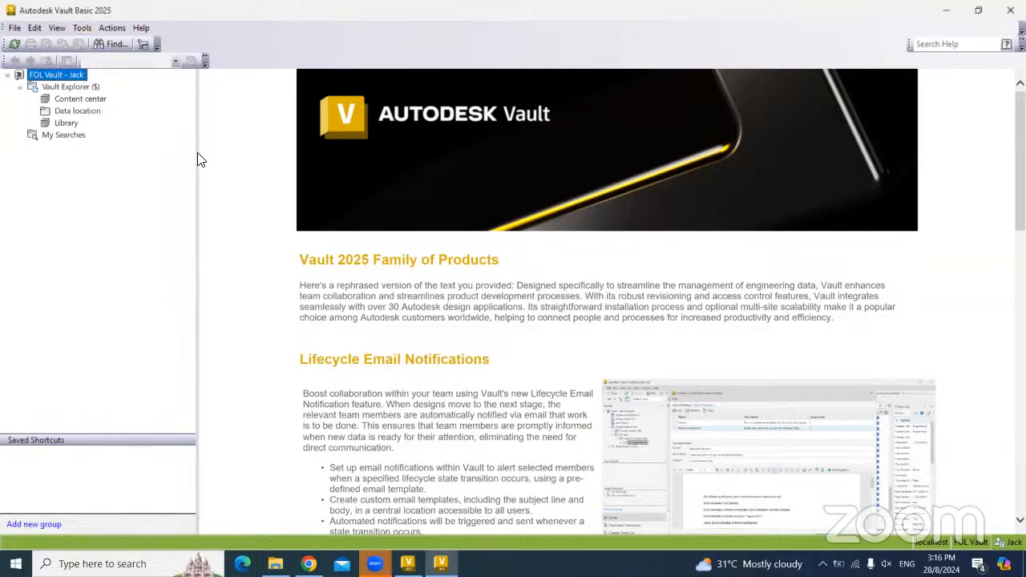
- Log out and back in to FOL Vault, accepting the enforced C:\FOL Vault\ working folder notice
click(14, 29)
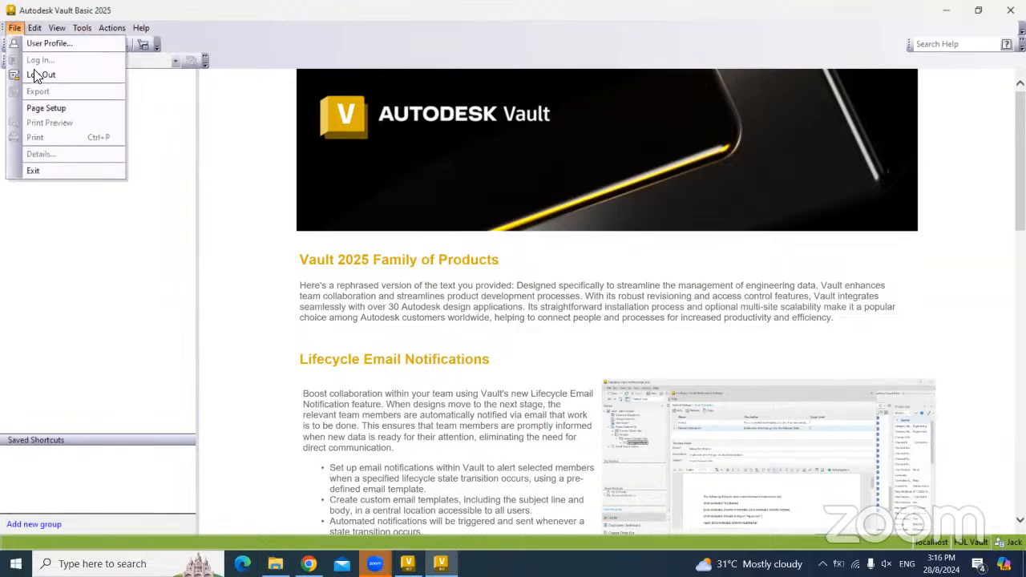
click(56, 76)
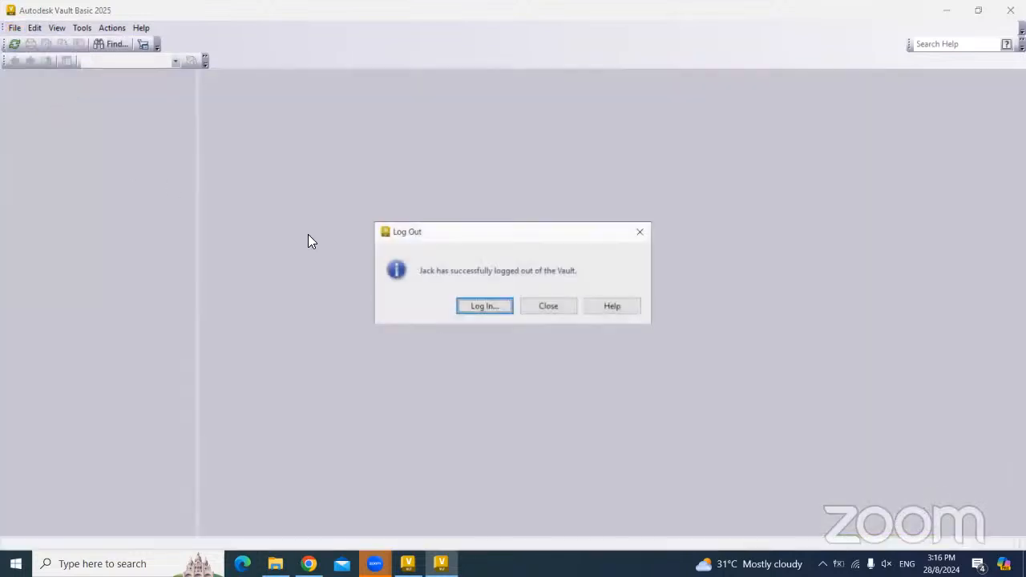
click(477, 308)
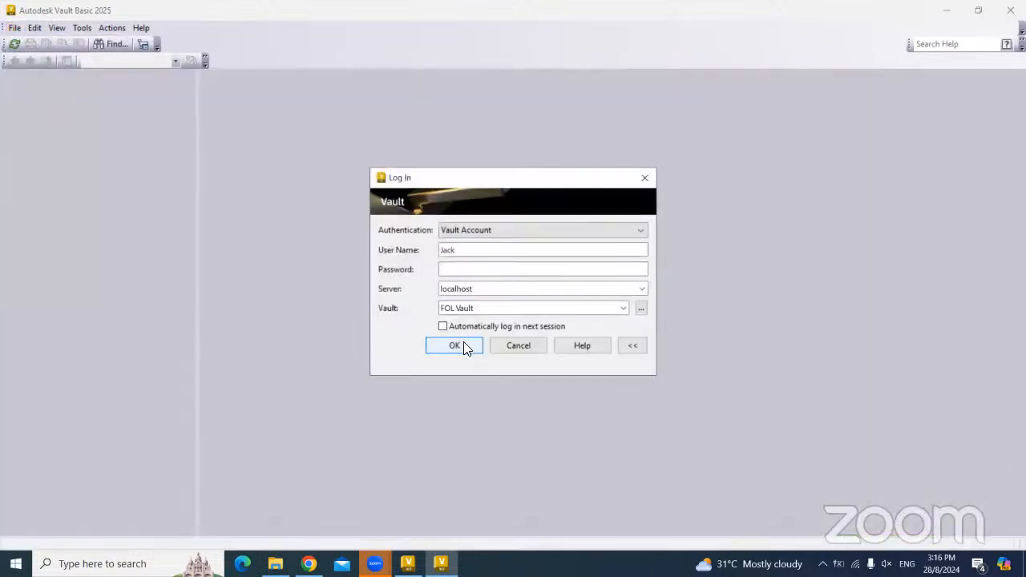
click(463, 345)
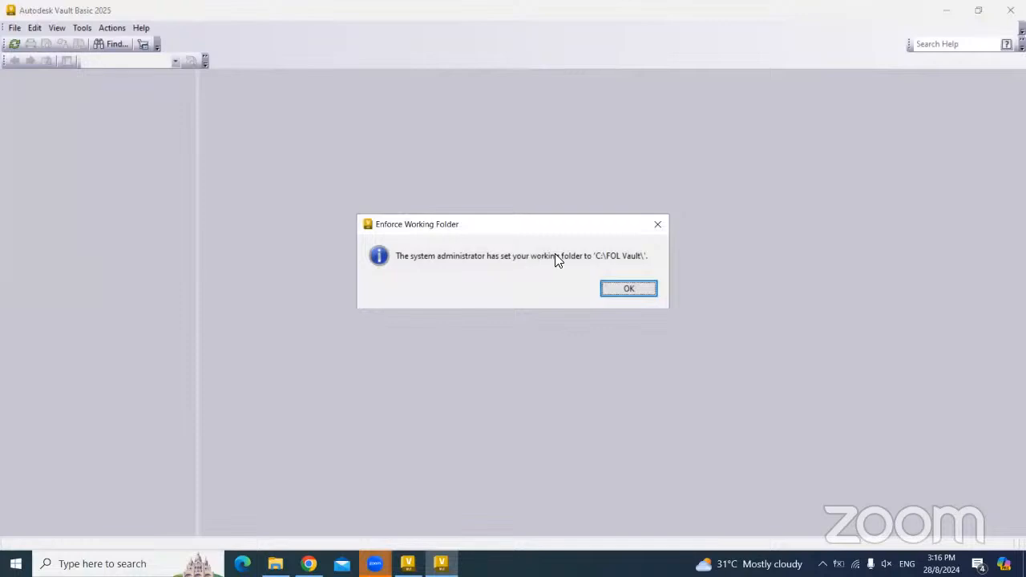
click(630, 290)
click(7, 75)
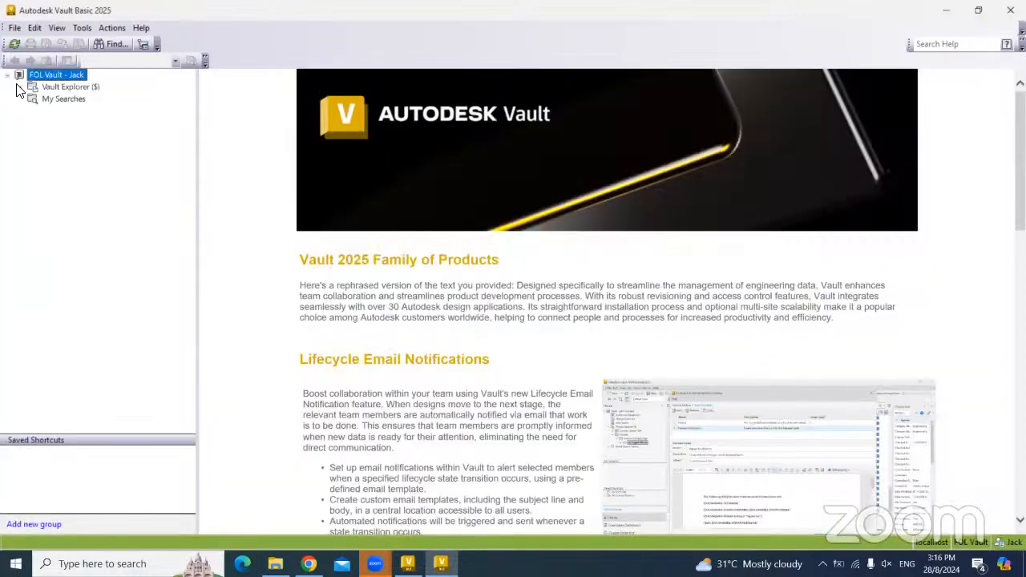
click(80, 99)
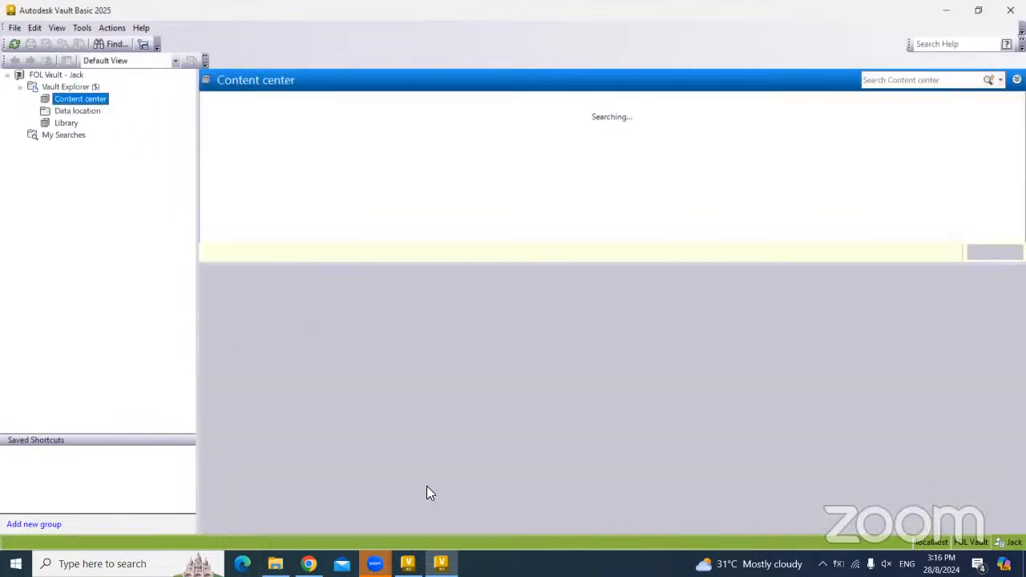
- Create Content center's local working folder with Go To Working Folder
click(77, 111)
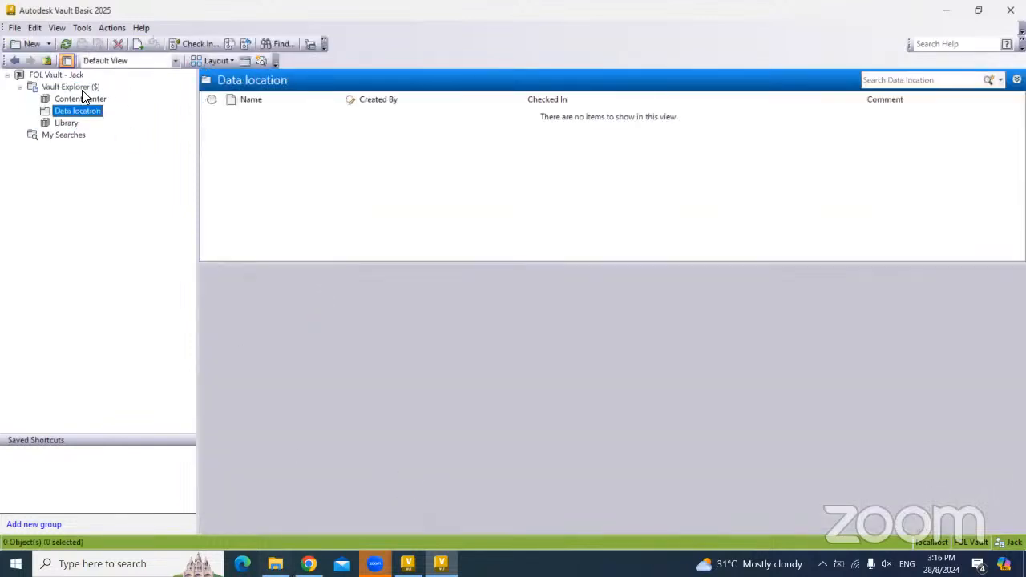
right_click(79, 104)
click(133, 264)
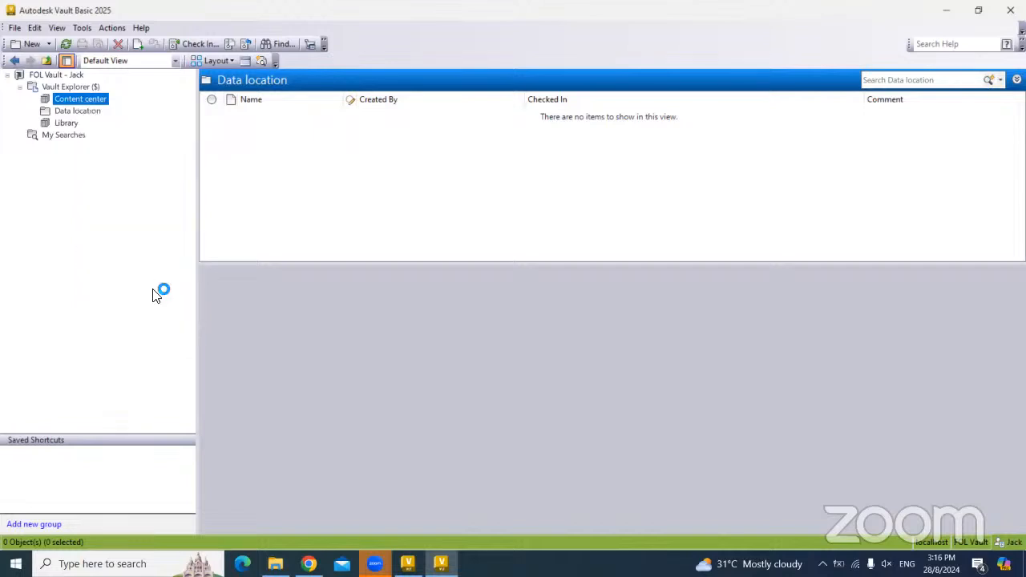
click(276, 564)
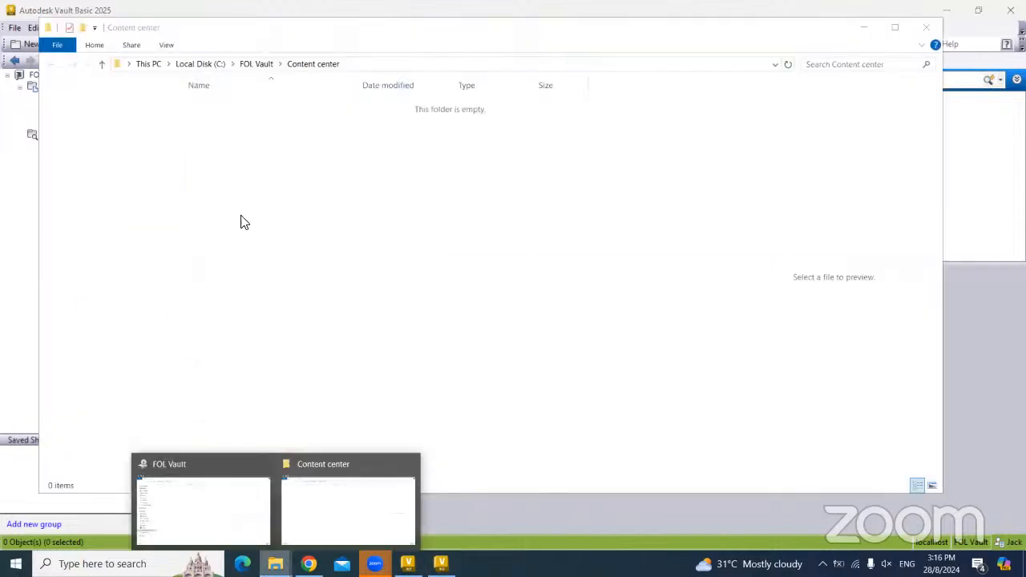
click(255, 65)
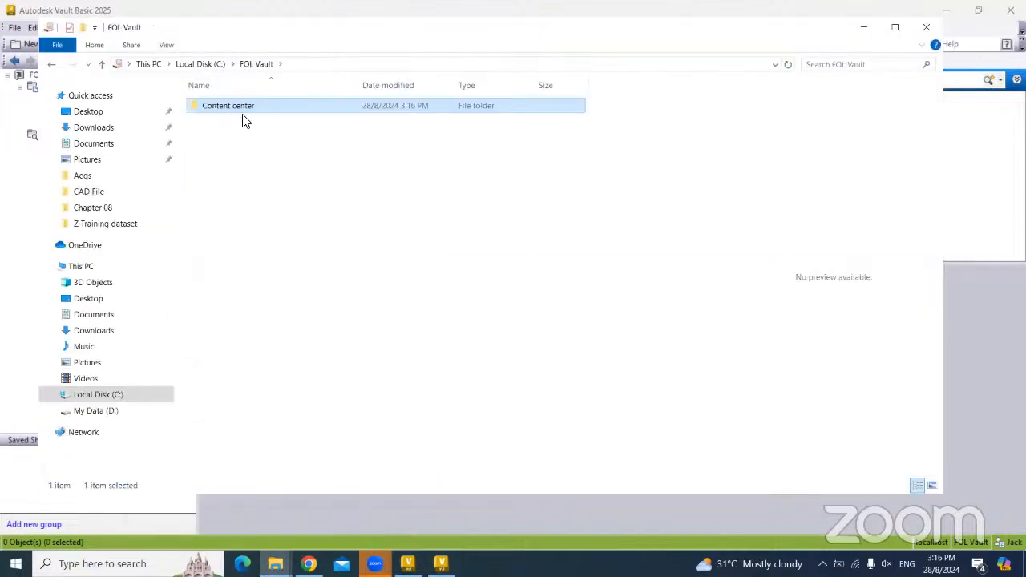
click(4, 214)
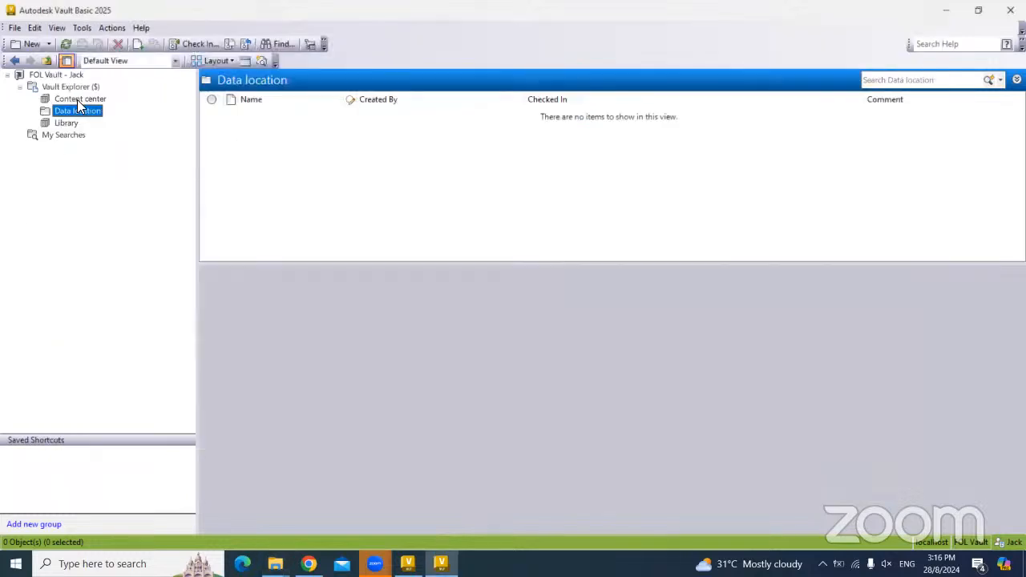
- Create the Data location and Library working folders, closing each Explorer window
right_click(71, 113)
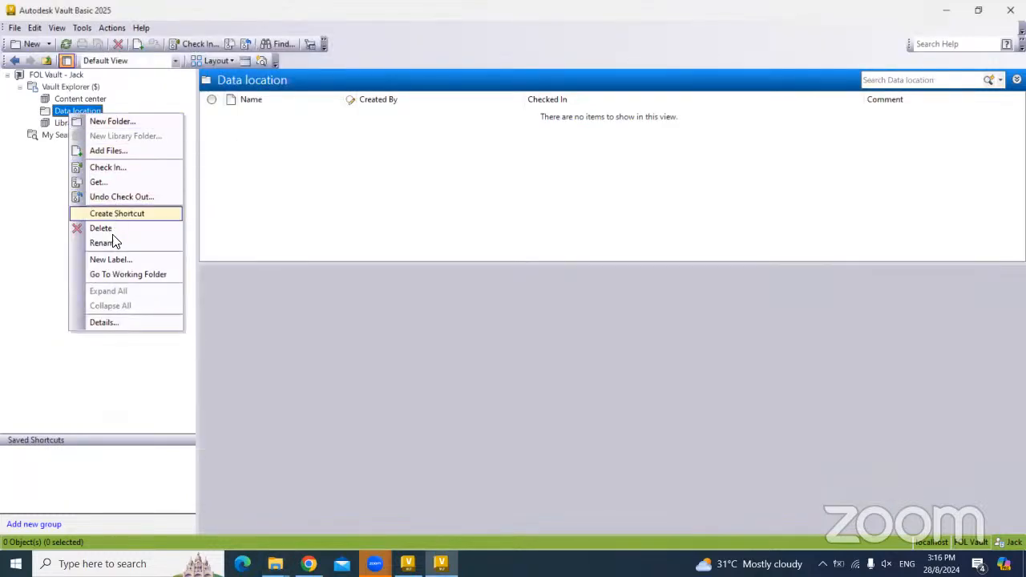
click(112, 275)
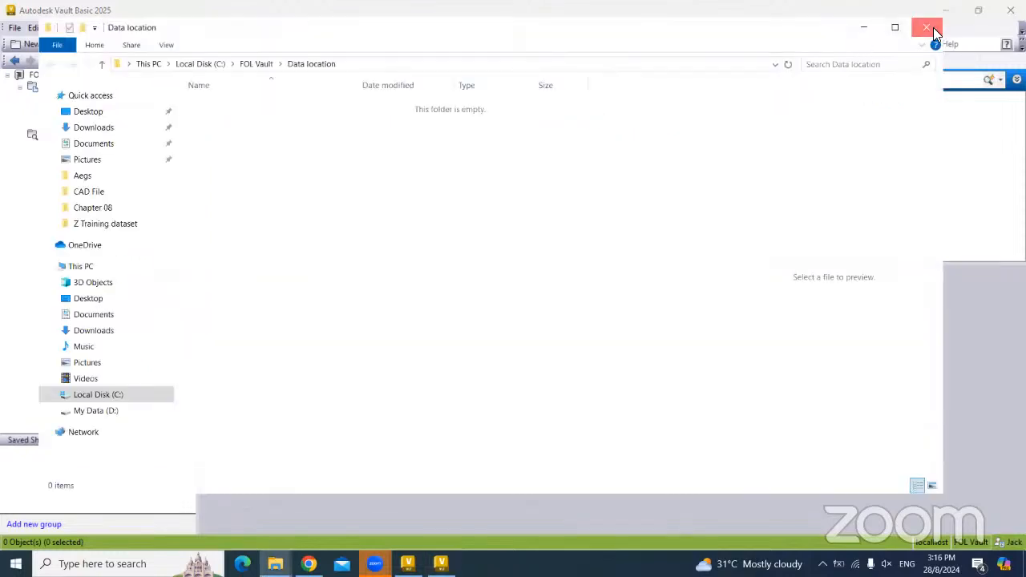
click(928, 29)
right_click(68, 126)
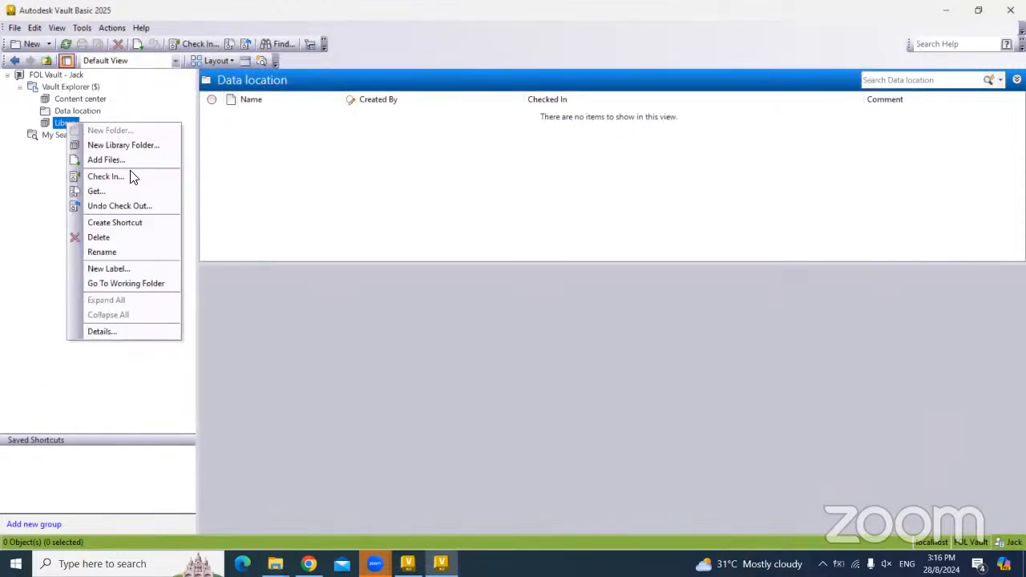
click(115, 284)
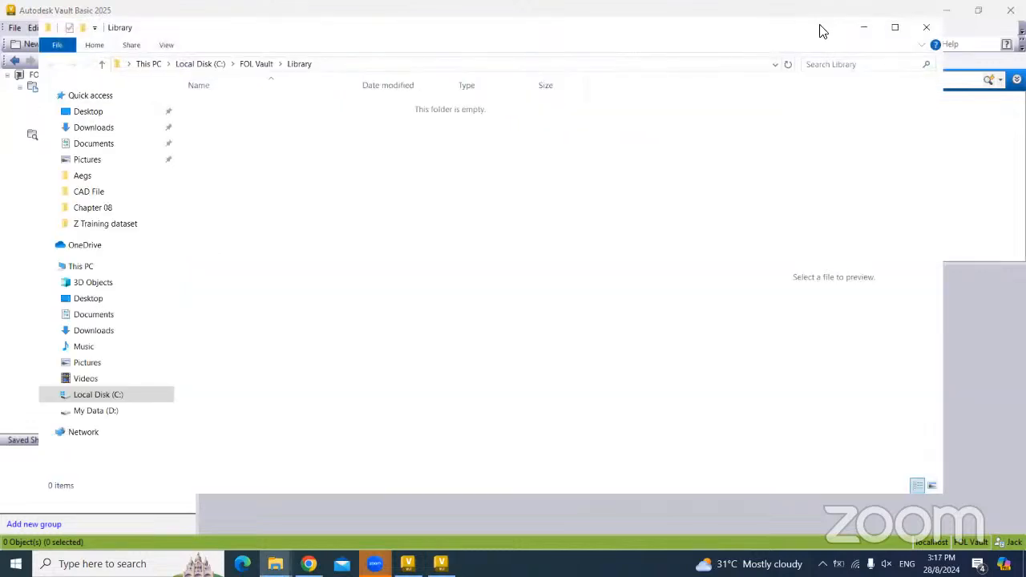
click(931, 31)
- Minimize the FOL Vault window, browse the three vault folders, then minimize Vault
mouse_move(275, 564)
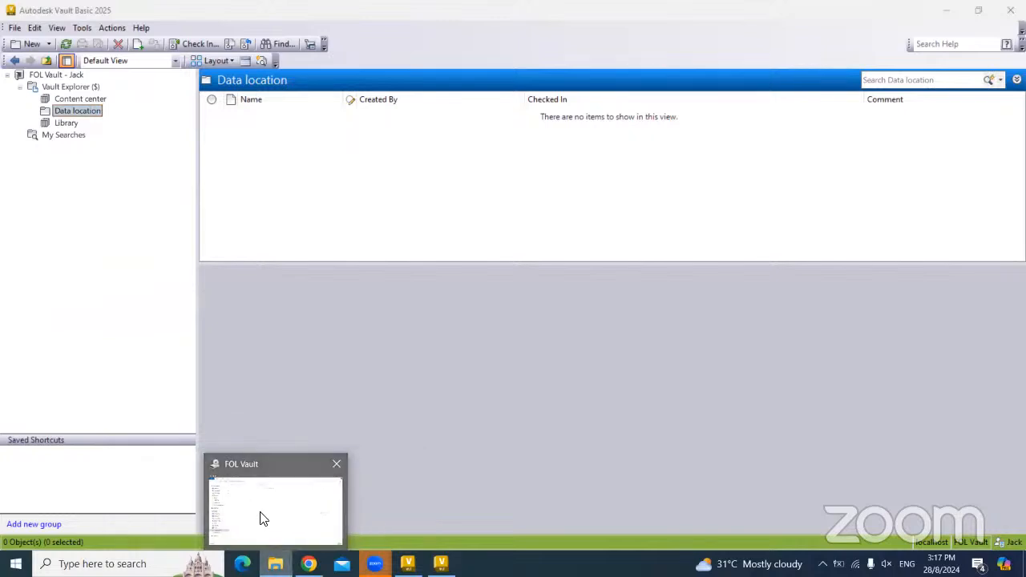
click(261, 519)
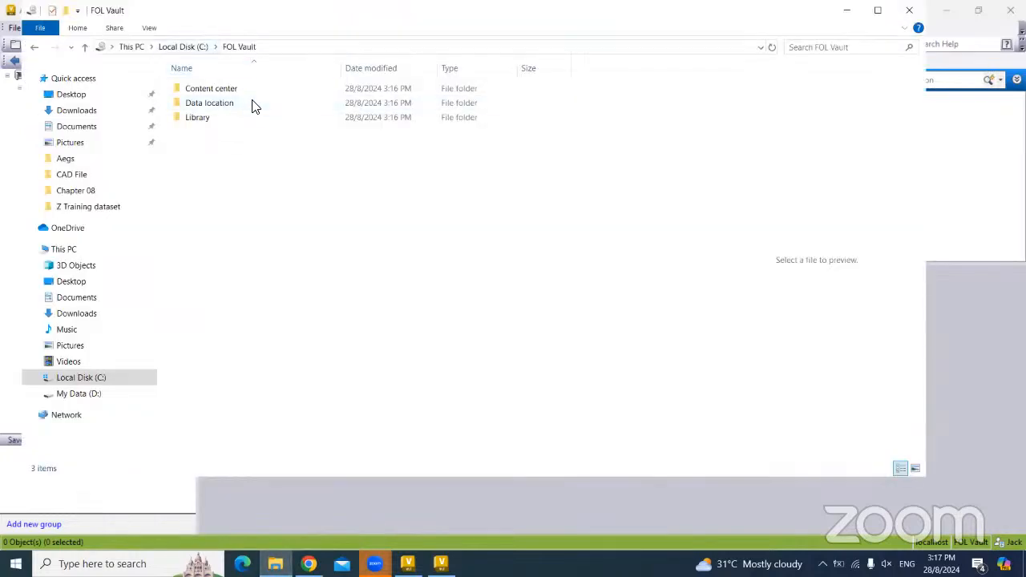
click(848, 11)
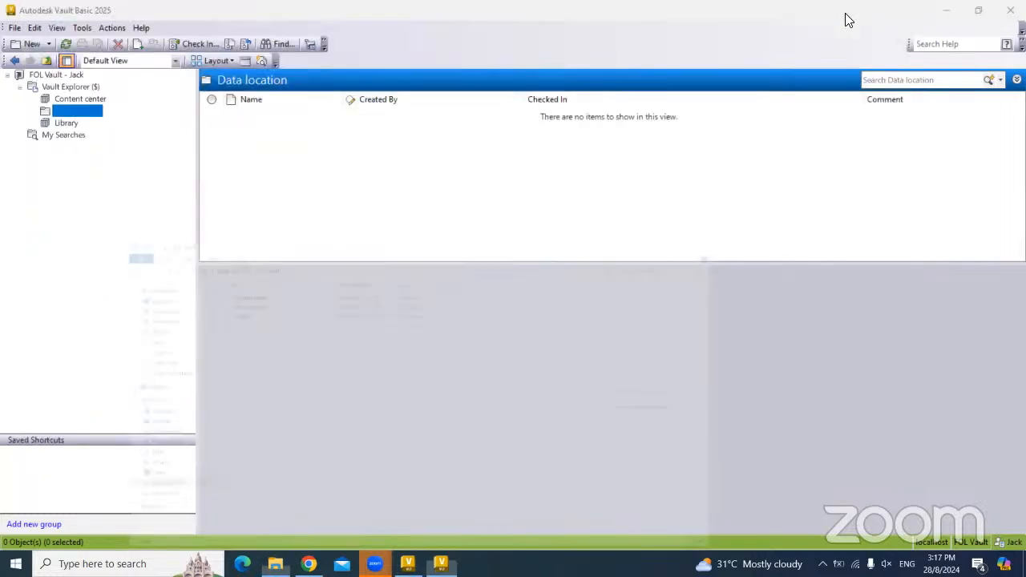
click(79, 99)
click(77, 112)
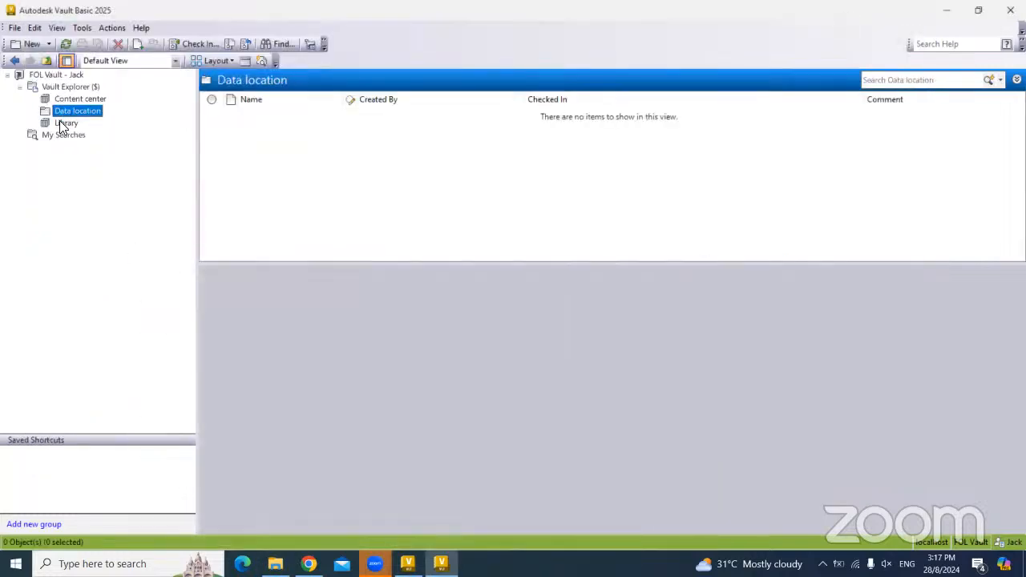
click(63, 124)
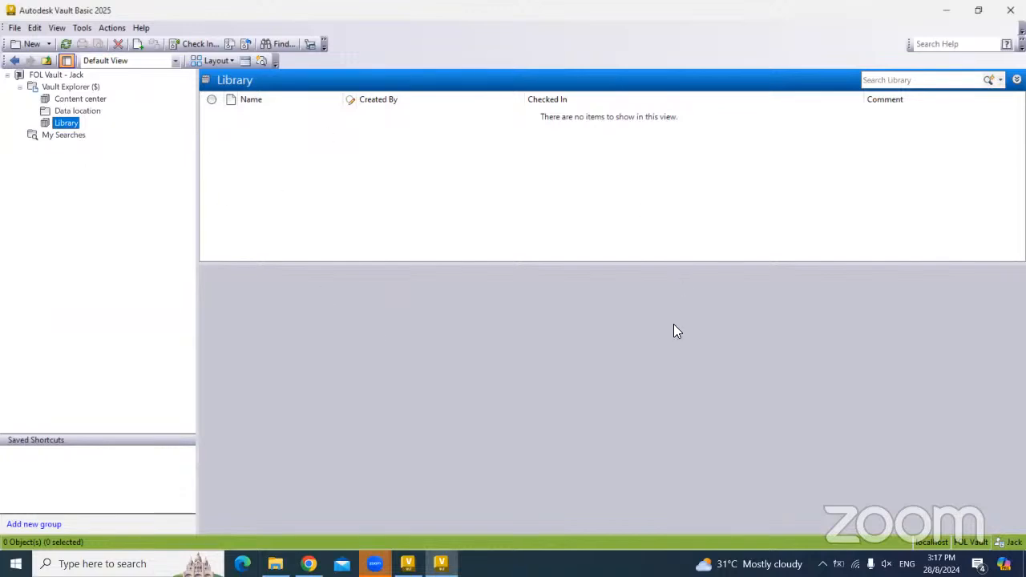
click(949, 14)
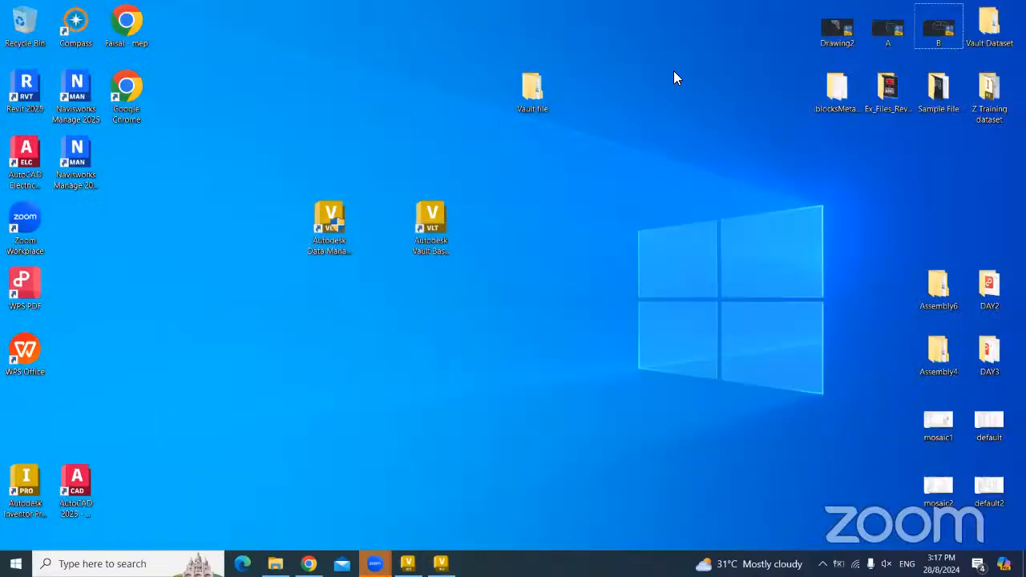
- Launch Autodesk Inventor Professional 2025 from its desktop shortcut and wait for the Home page
double_click(25, 485)
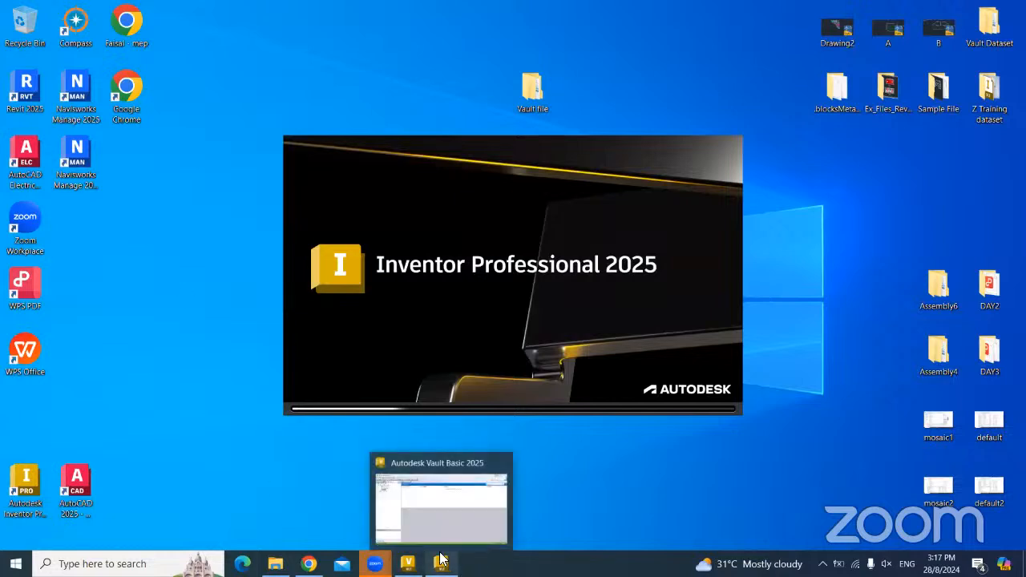
click(86, 484)
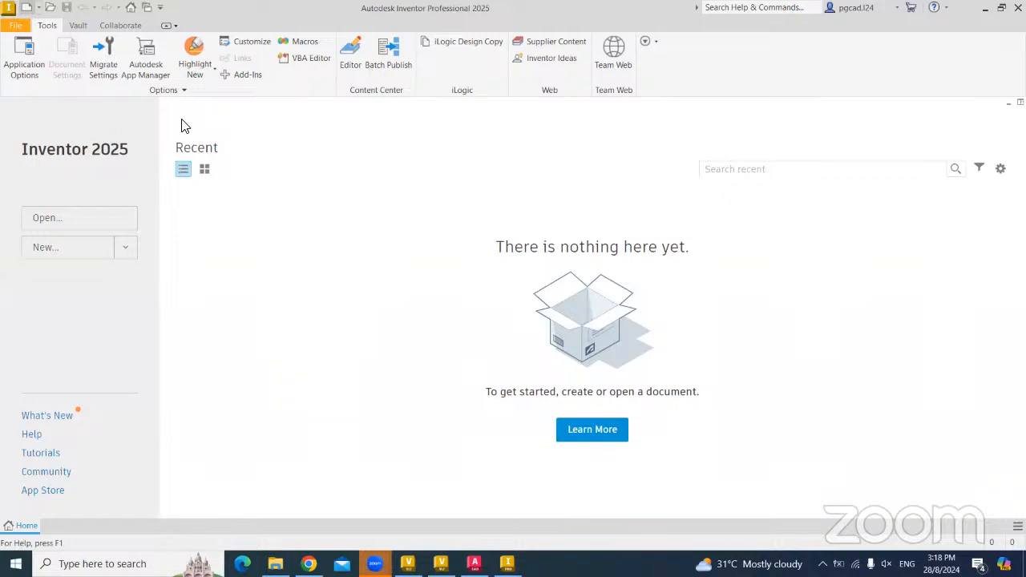
- Start a new Vault project named 'FOL VAult'
click(602, 440)
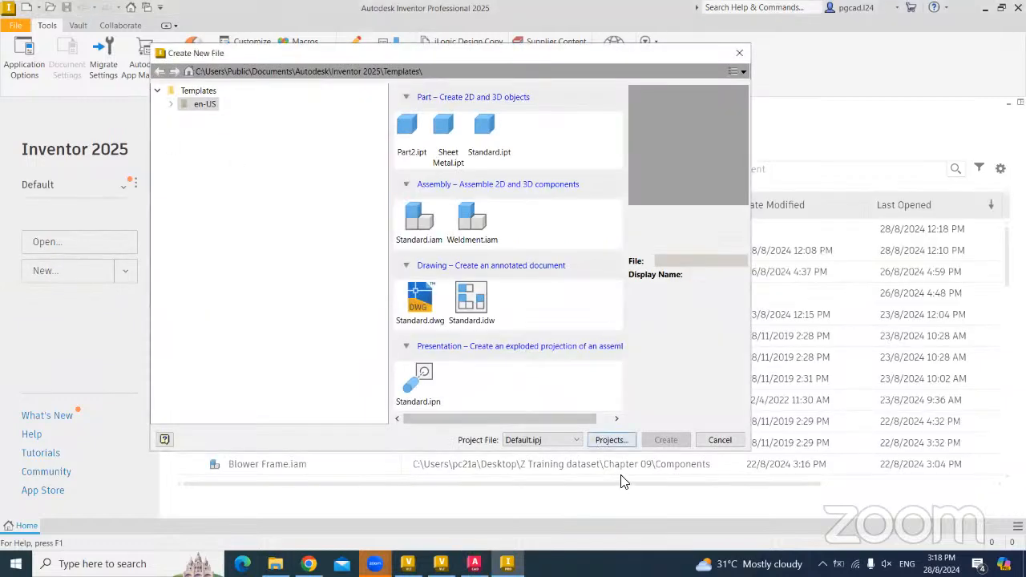
click(417, 316)
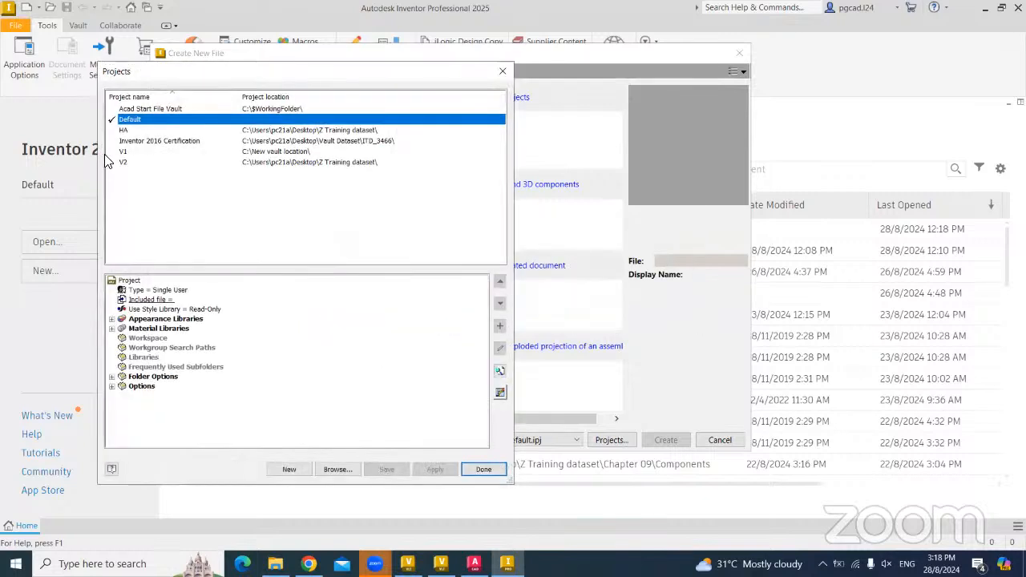
click(289, 469)
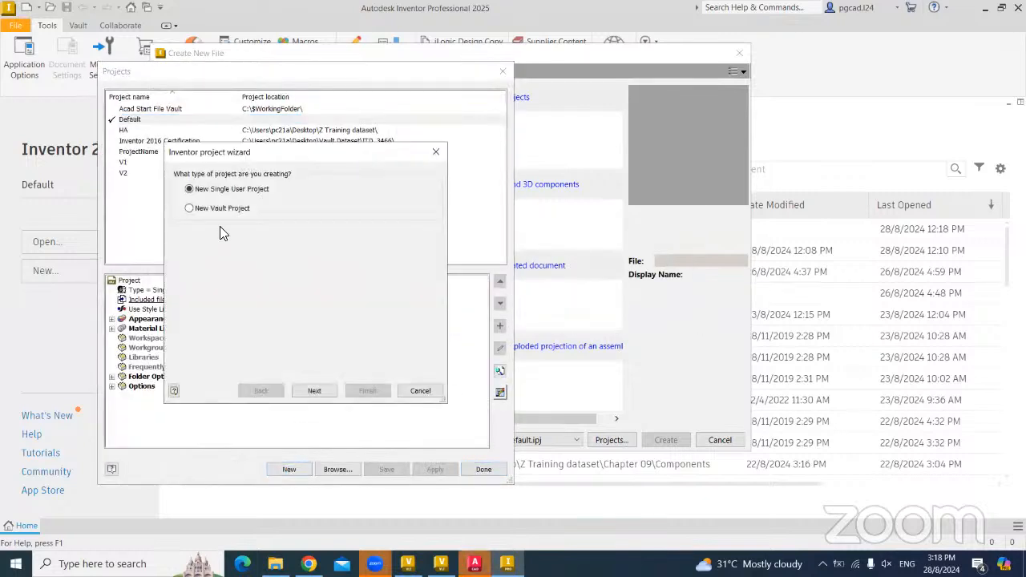
click(207, 209)
click(314, 391)
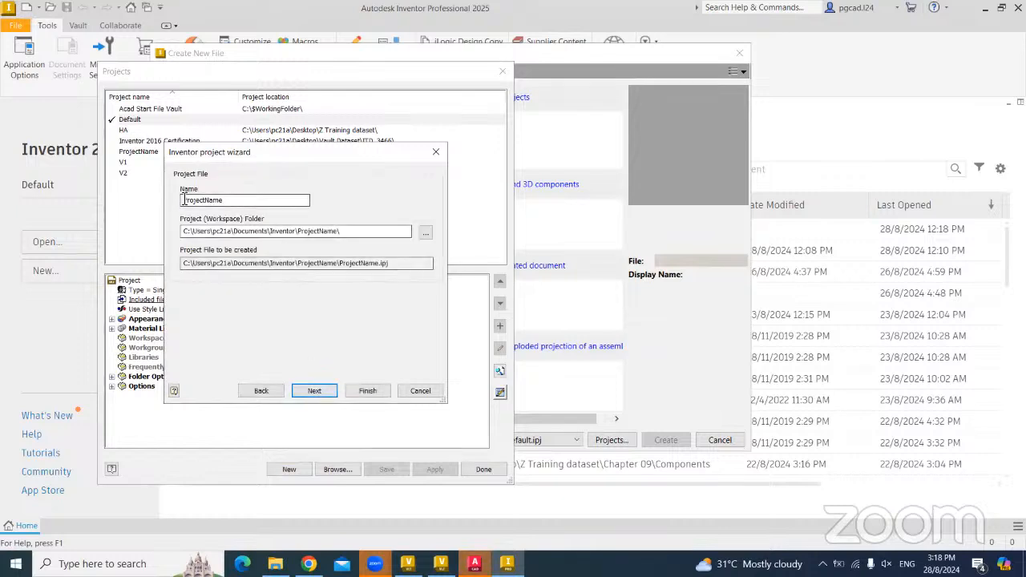
text(FOL)
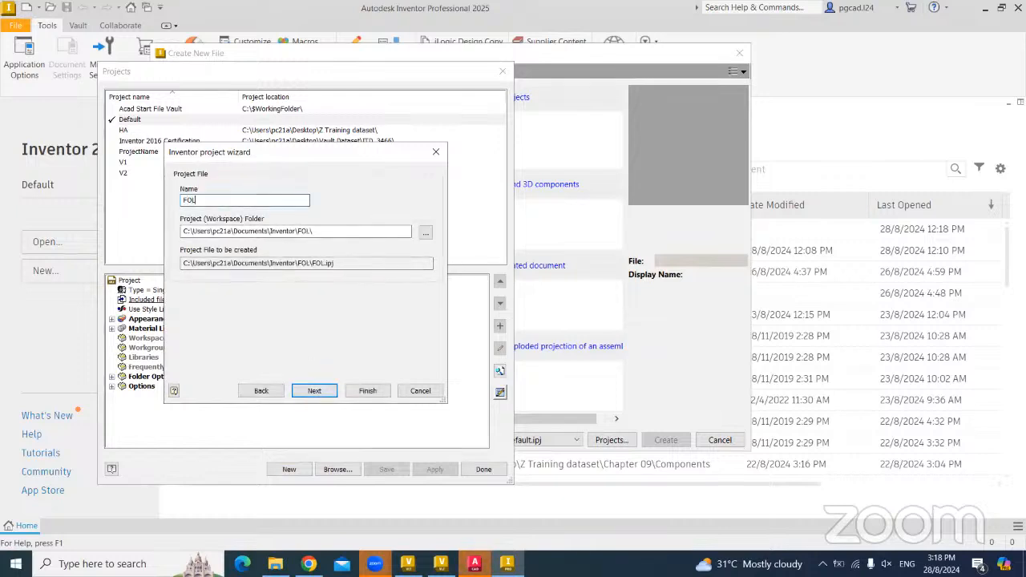
text( VAult)
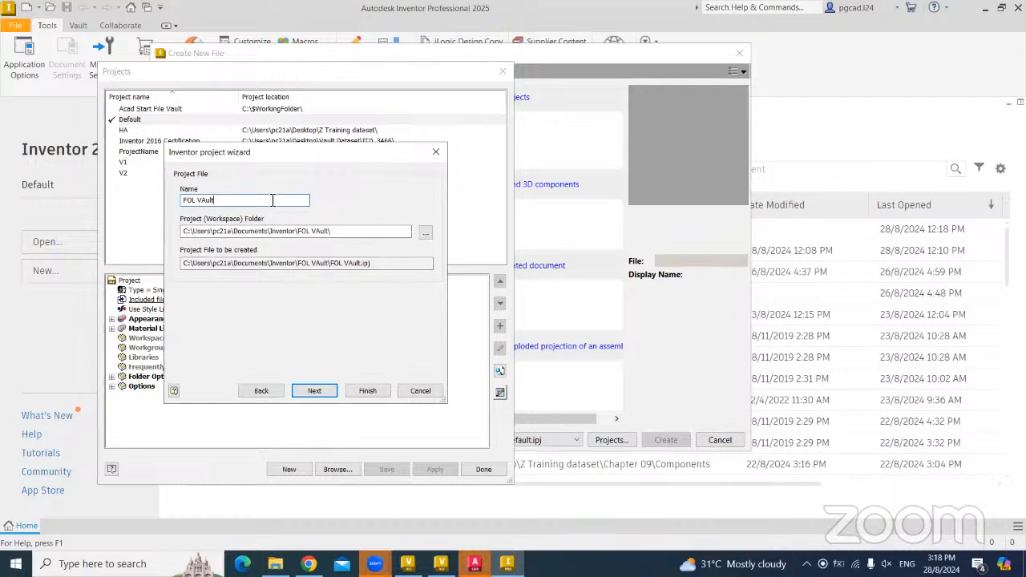
- Set the project workspace folder to C:\FOL Vault\Data location and finish creating the project
click(425, 232)
scroll(301, 300, down, 3)
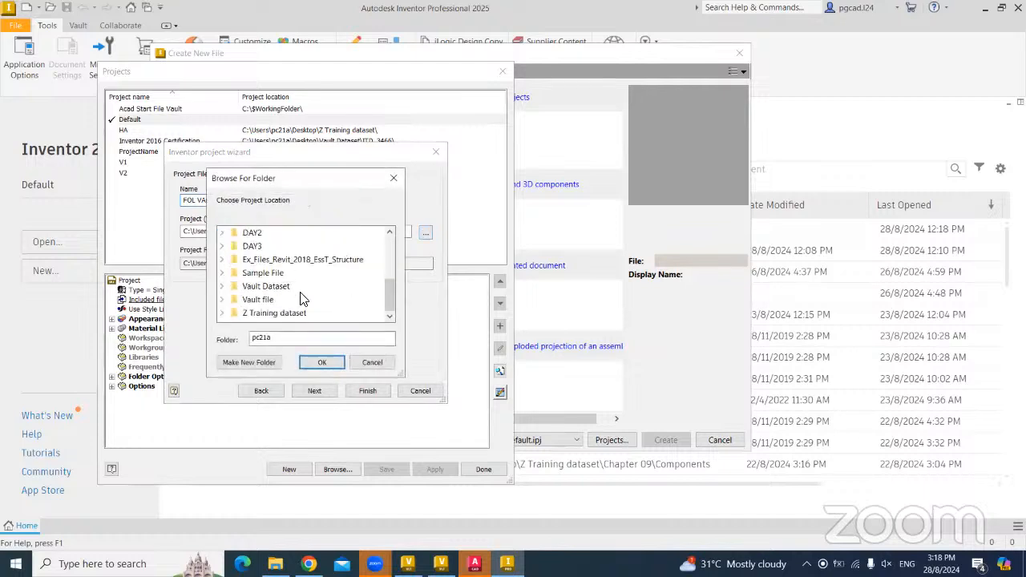
scroll(302, 300, up, 3)
click(250, 273)
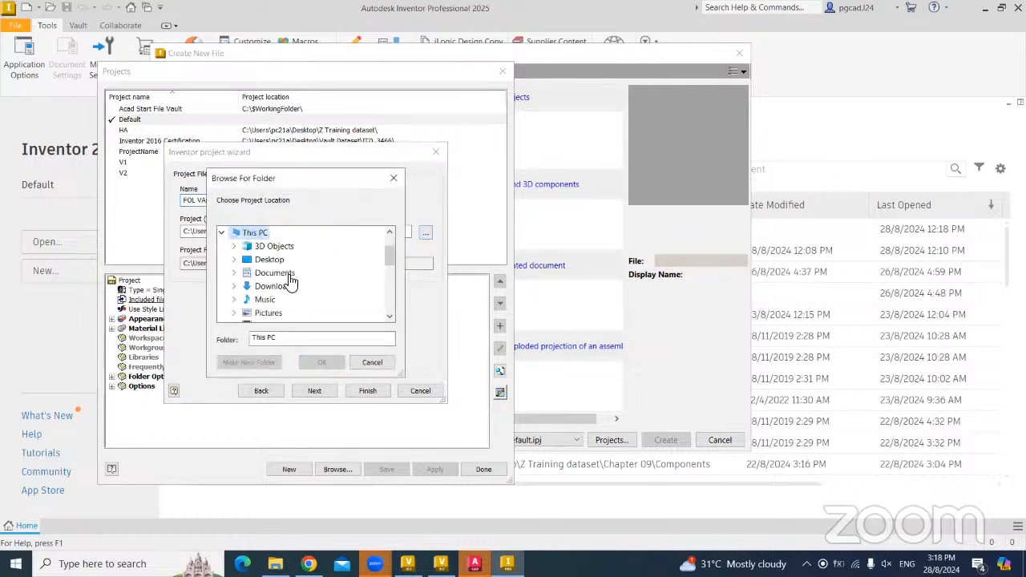
scroll(313, 280, down, 3)
scroll(315, 273, up, 2)
scroll(315, 272, down, 1)
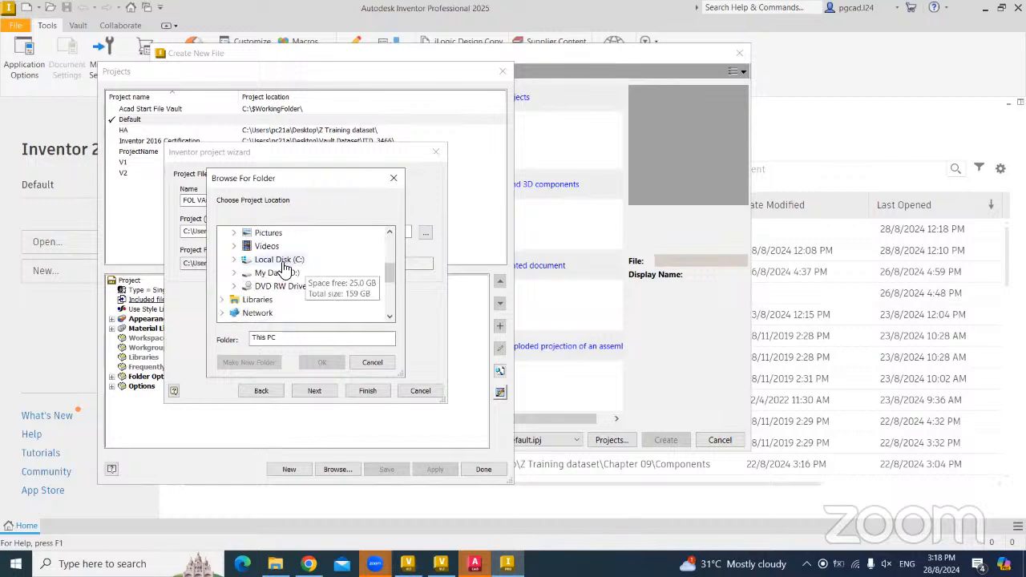
click(290, 261)
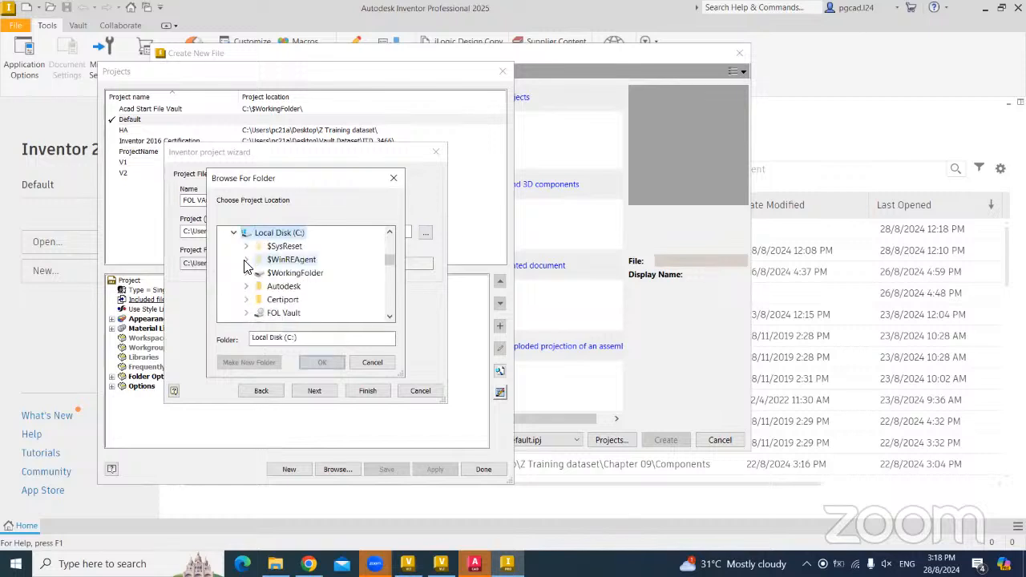
click(276, 316)
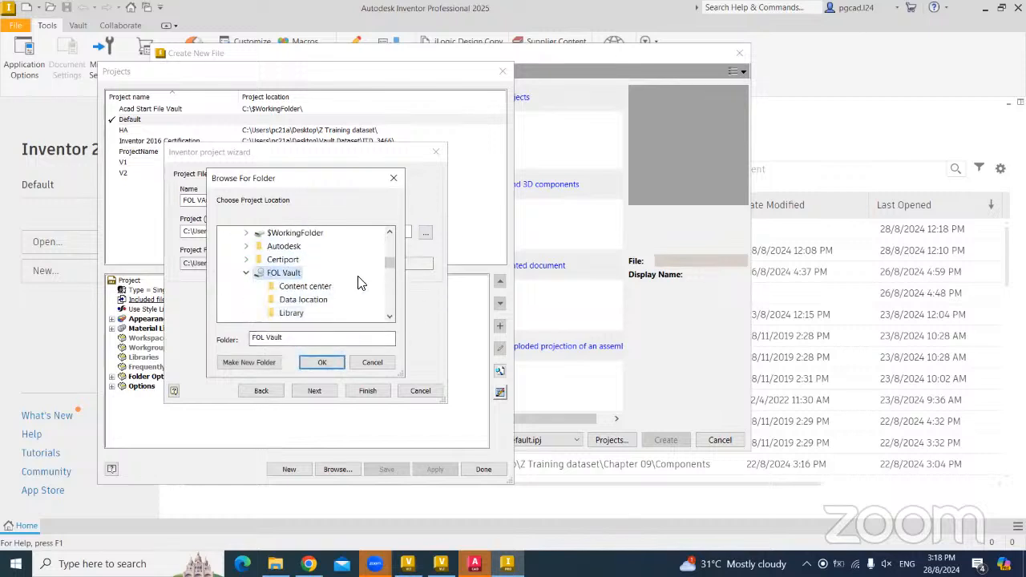
click(308, 288)
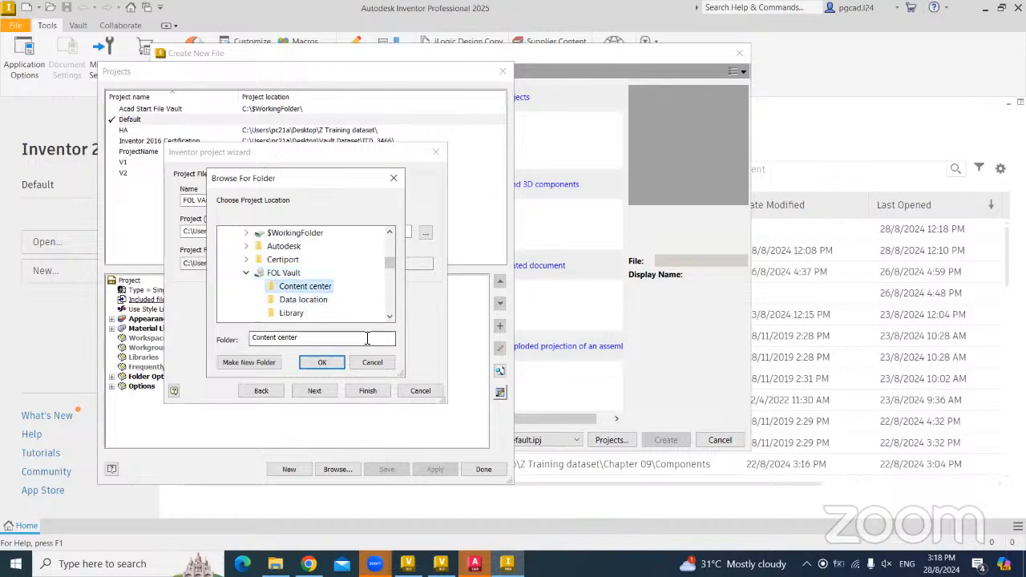
click(302, 301)
click(325, 362)
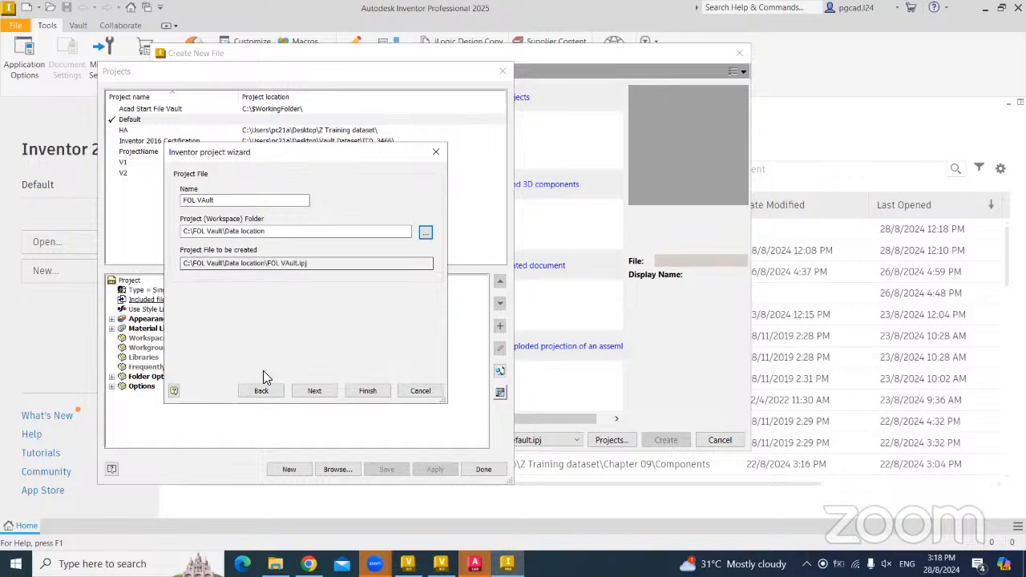
click(368, 392)
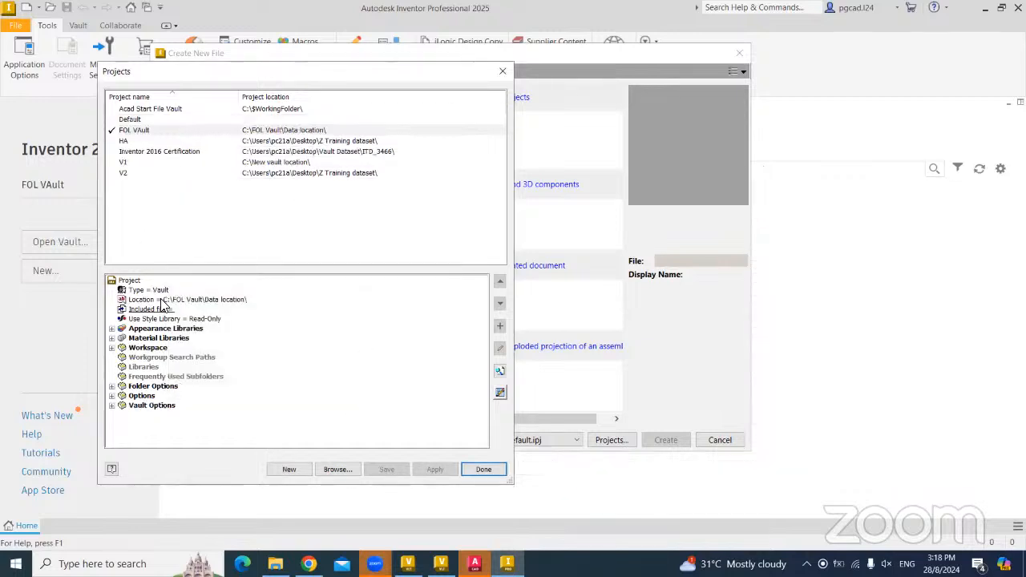
- Edit the project's Workspace entry, leaving it as '.'
click(133, 348)
click(113, 349)
right_click(163, 358)
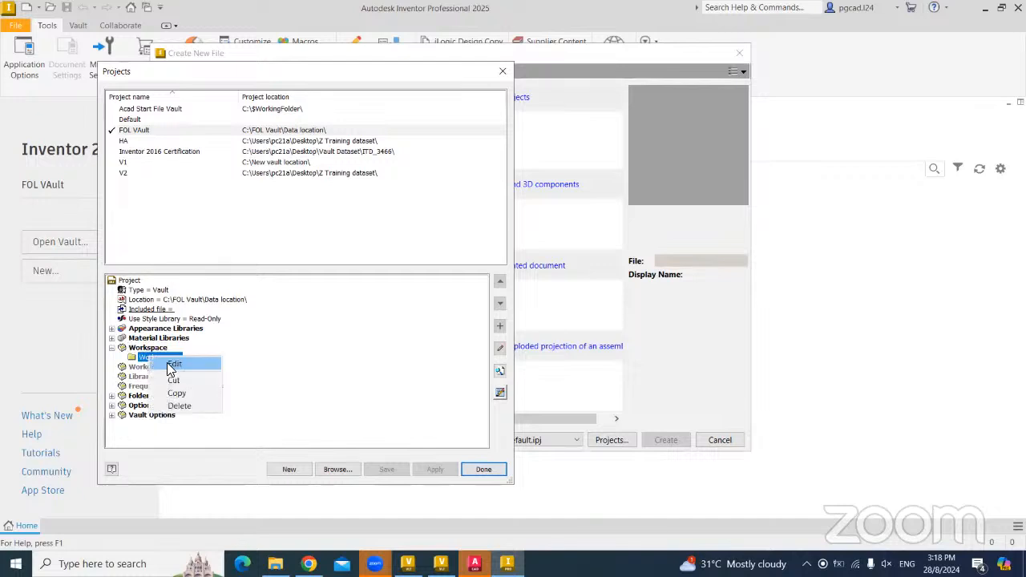
click(169, 364)
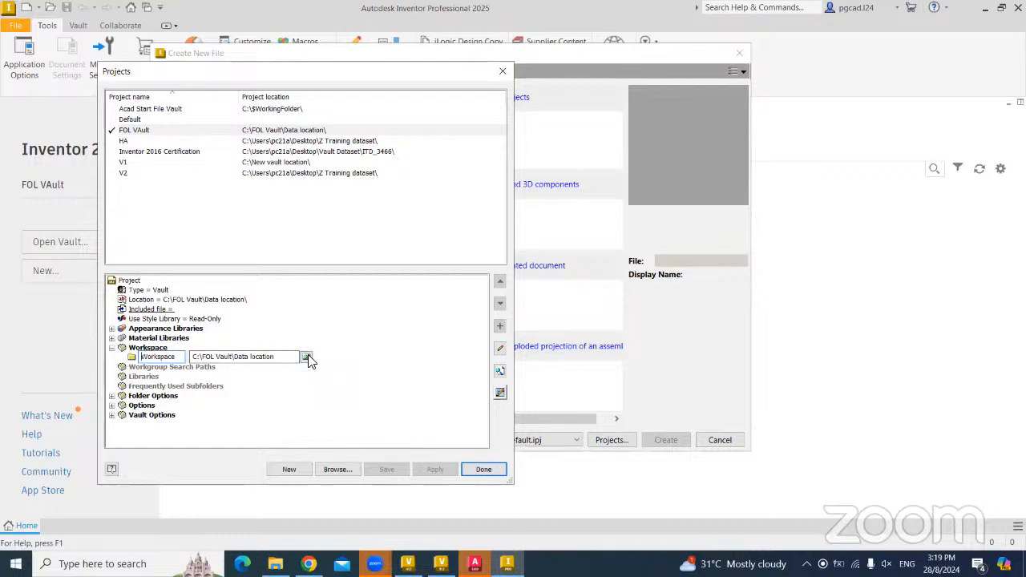
click(349, 391)
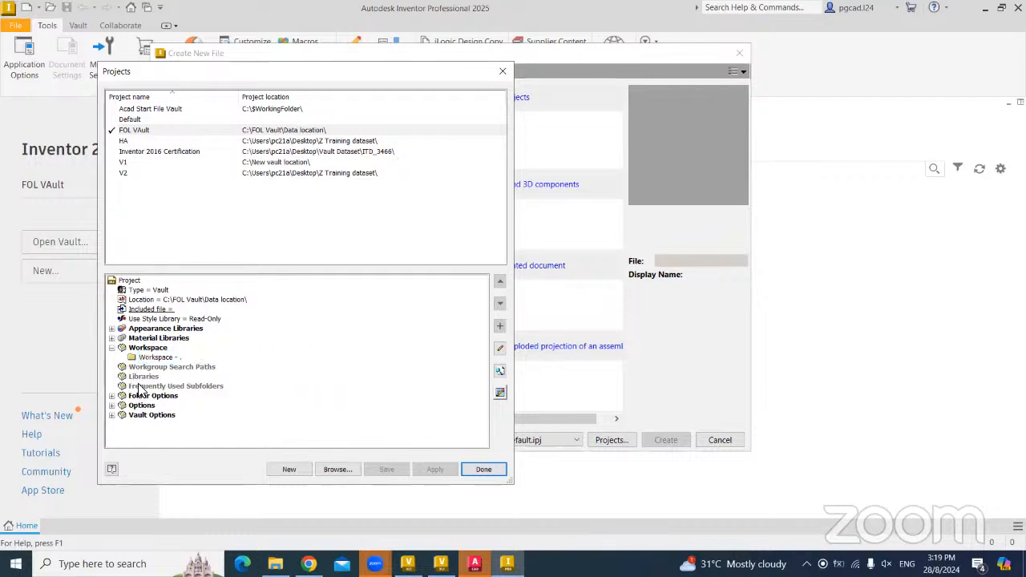
- Add a new library path under the project's Libraries
click(143, 376)
right_click(144, 377)
click(189, 380)
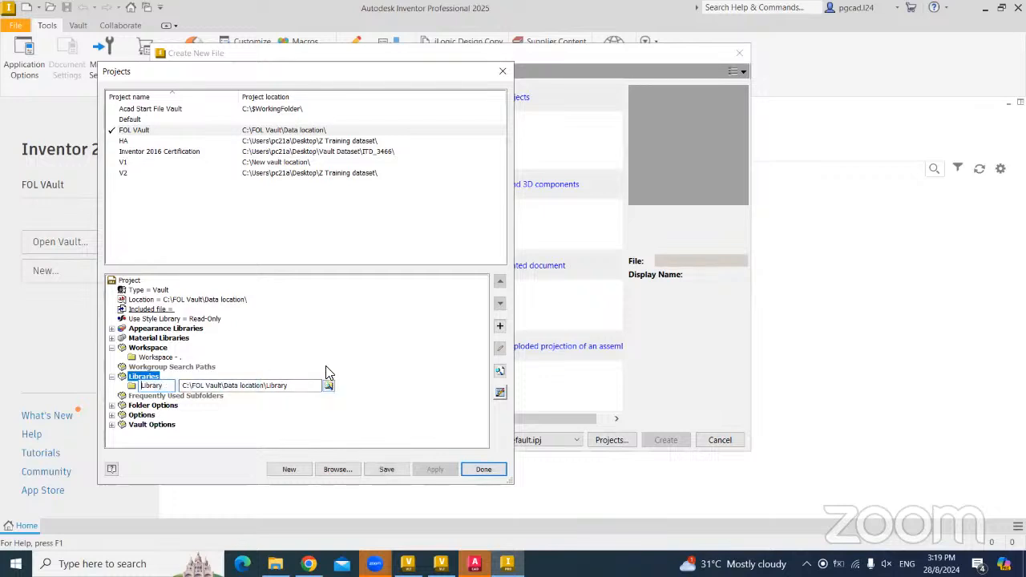
- Point the new Library entry at the Data location folder
click(316, 371)
click(339, 339)
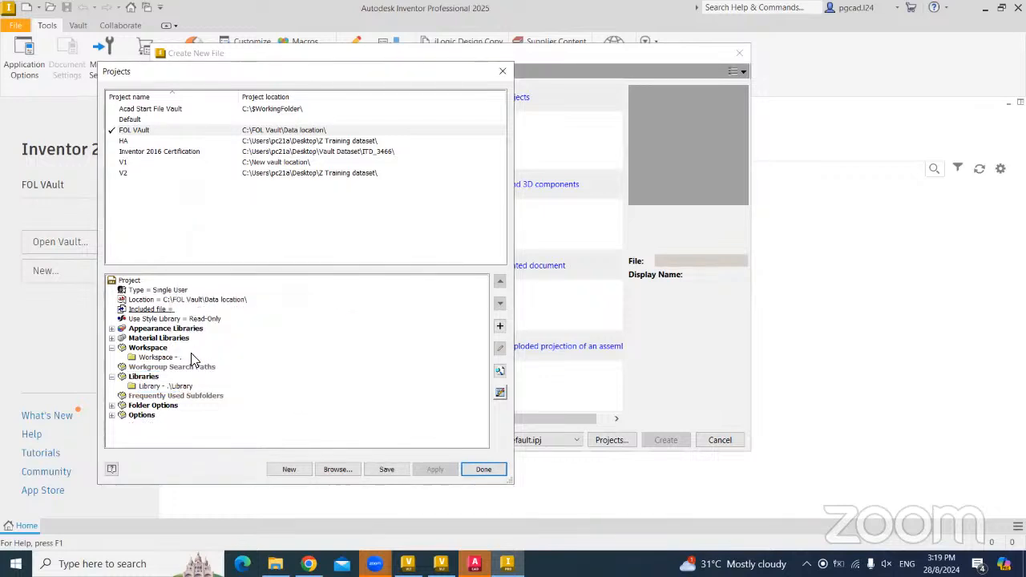
click(169, 292)
click(168, 292)
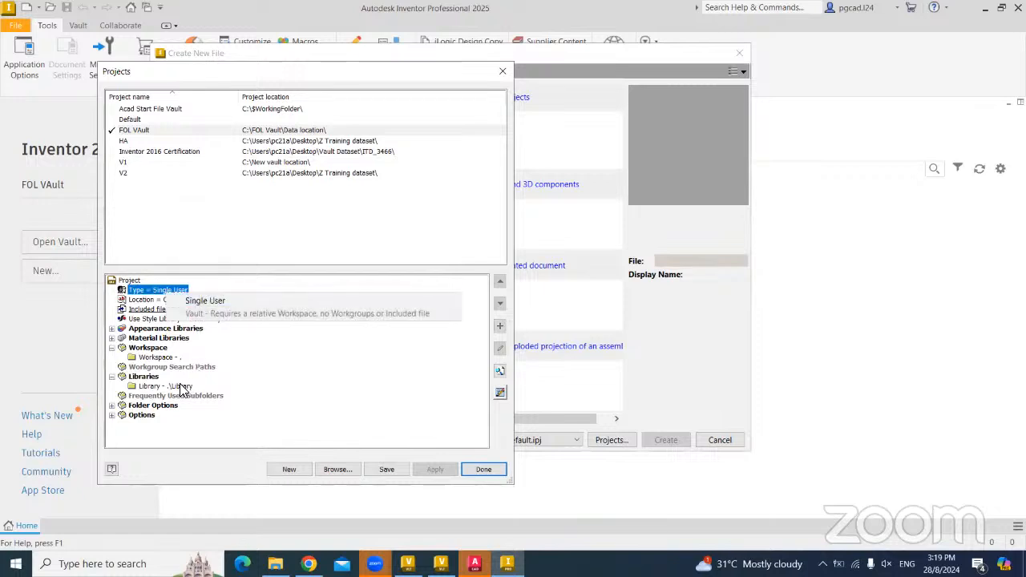
right_click(201, 384)
click(217, 390)
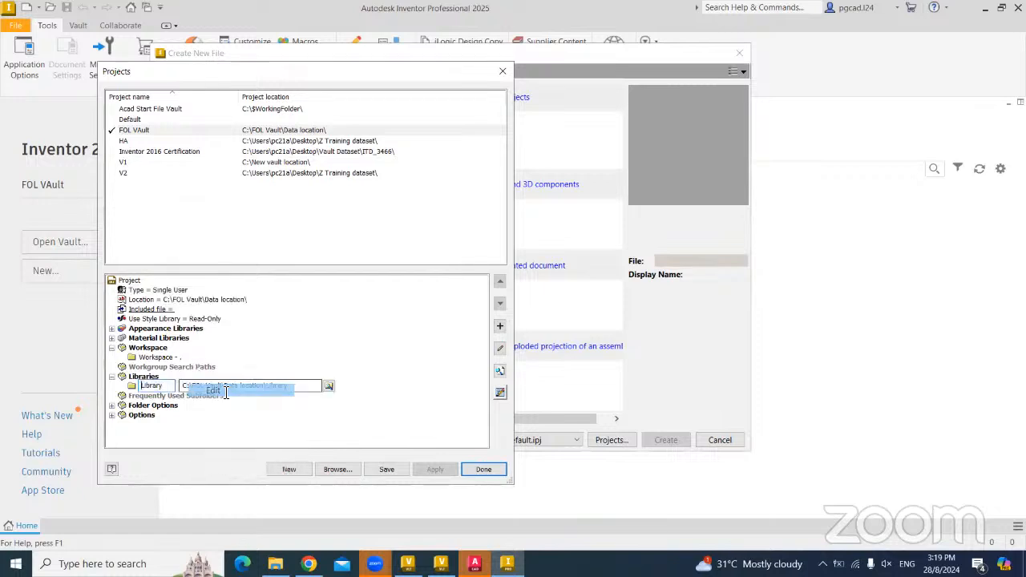
click(329, 387)
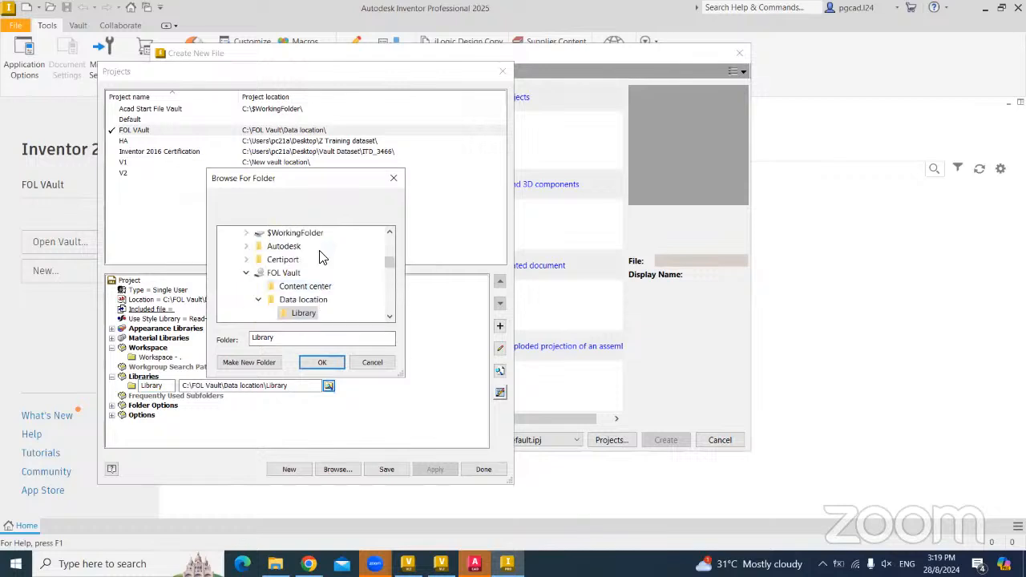
click(298, 299)
click(320, 365)
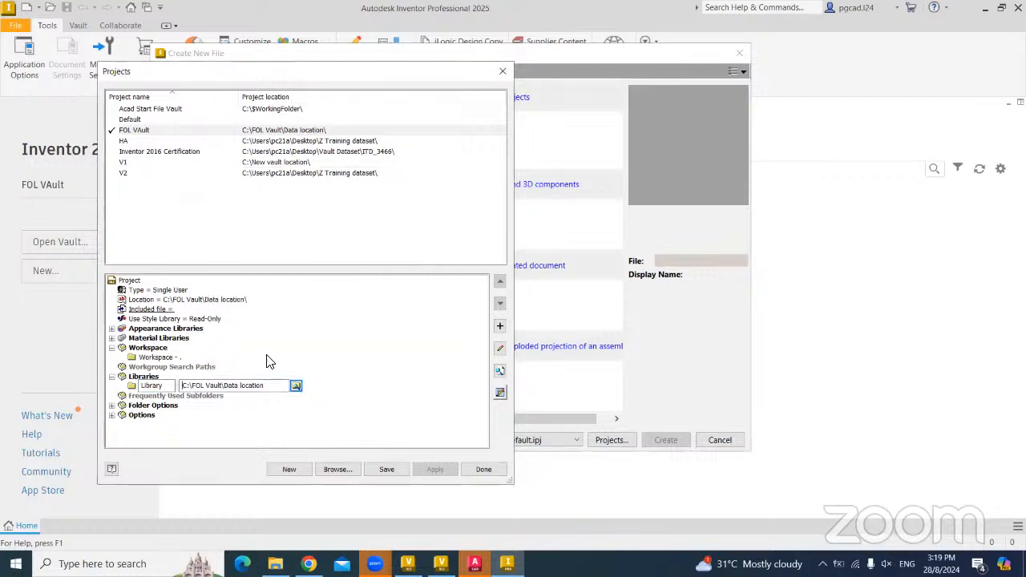
key(Return)
click(365, 326)
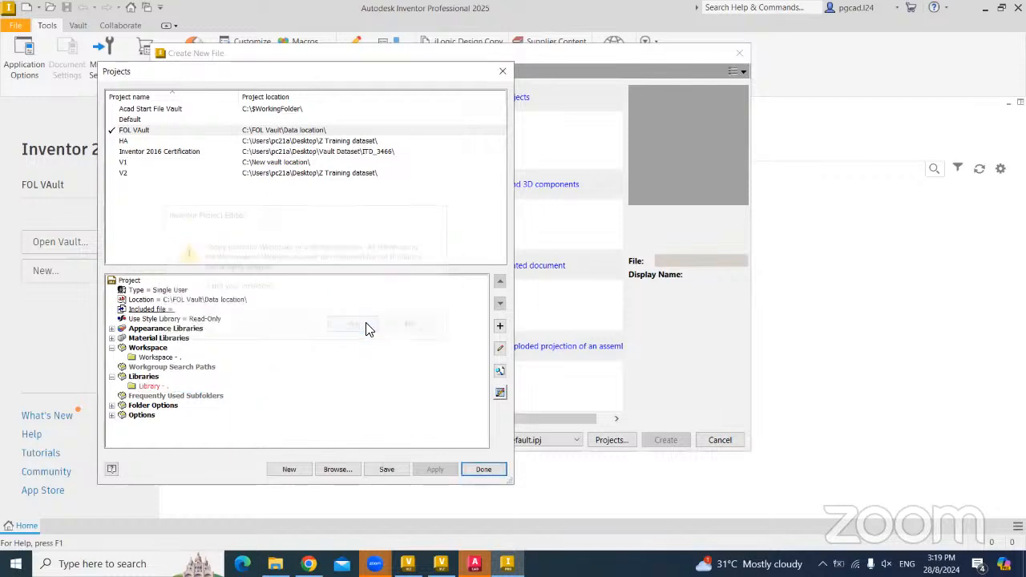
- Delete the Library entry, keep the project type as Vault, and save the project
right_click(151, 385)
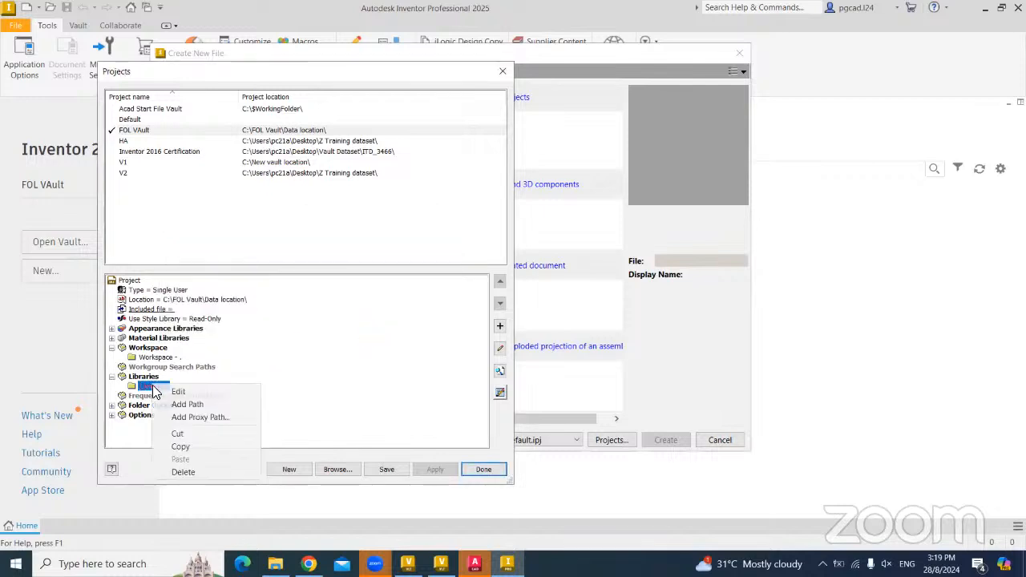
click(190, 471)
double_click(151, 291)
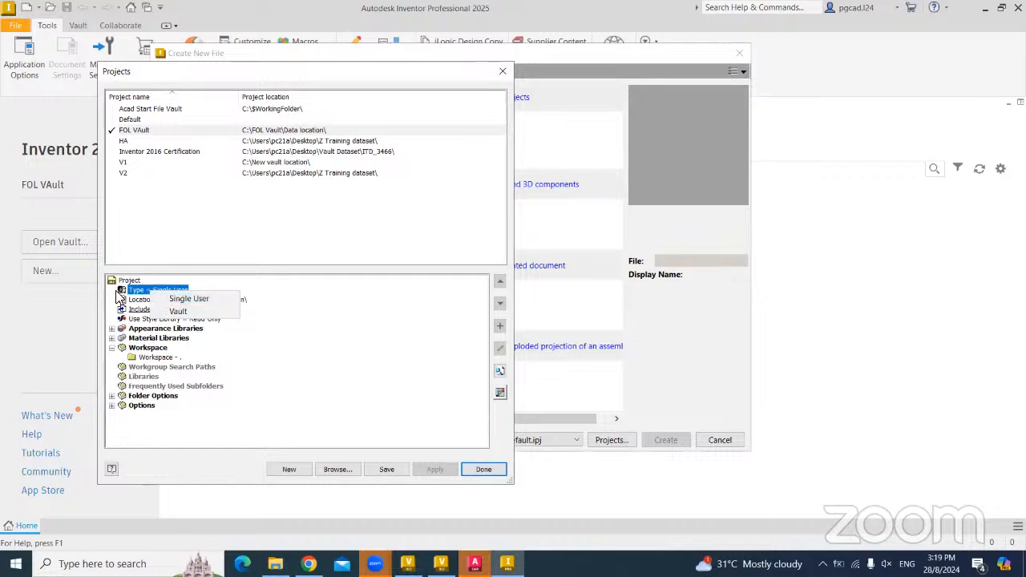
click(178, 310)
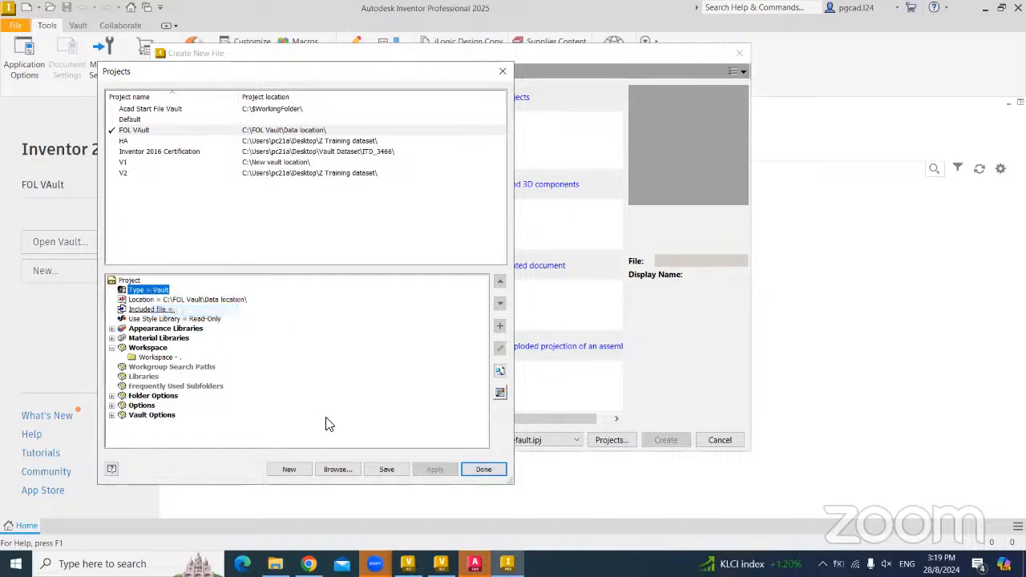
click(156, 290)
click(190, 315)
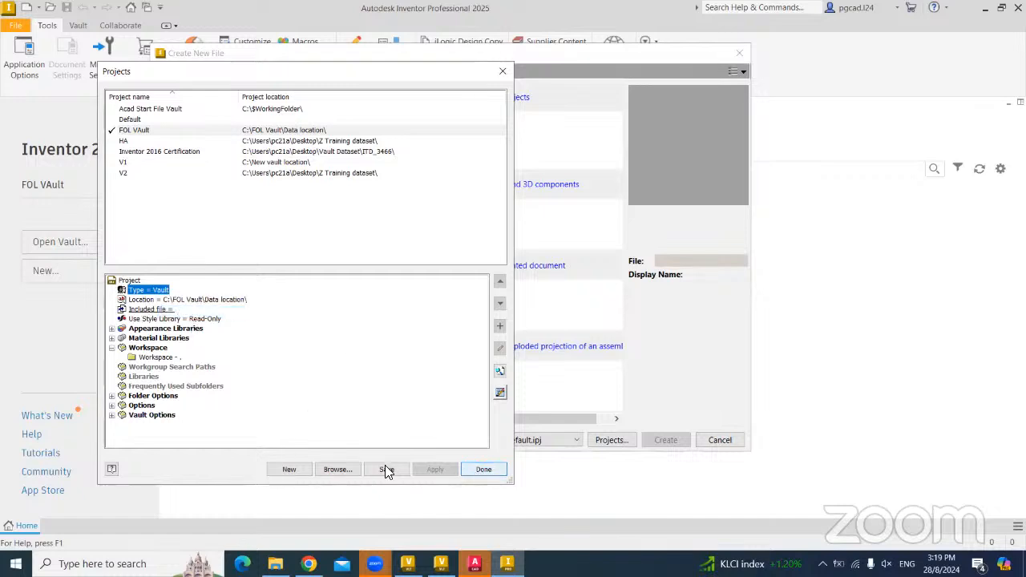
click(497, 472)
click(716, 440)
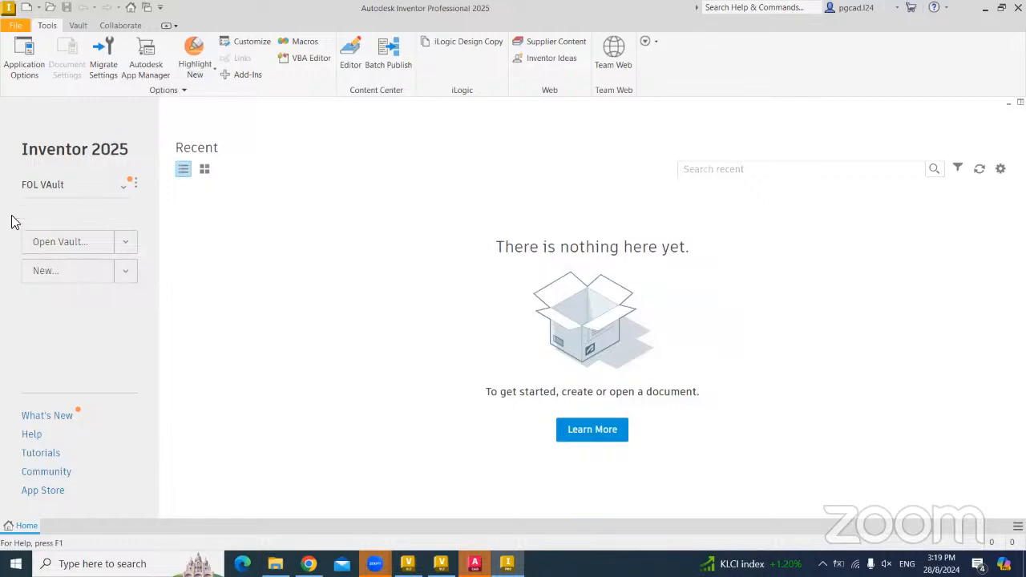
- Create Part1 from the Metric Standard (mm).ipt part template
click(26, 7)
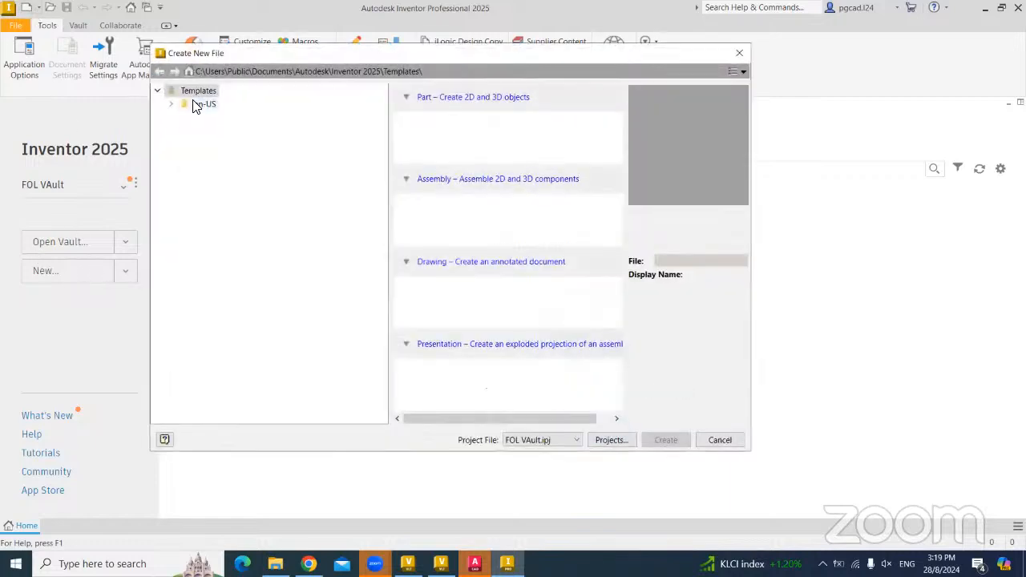
click(170, 105)
click(218, 131)
click(517, 140)
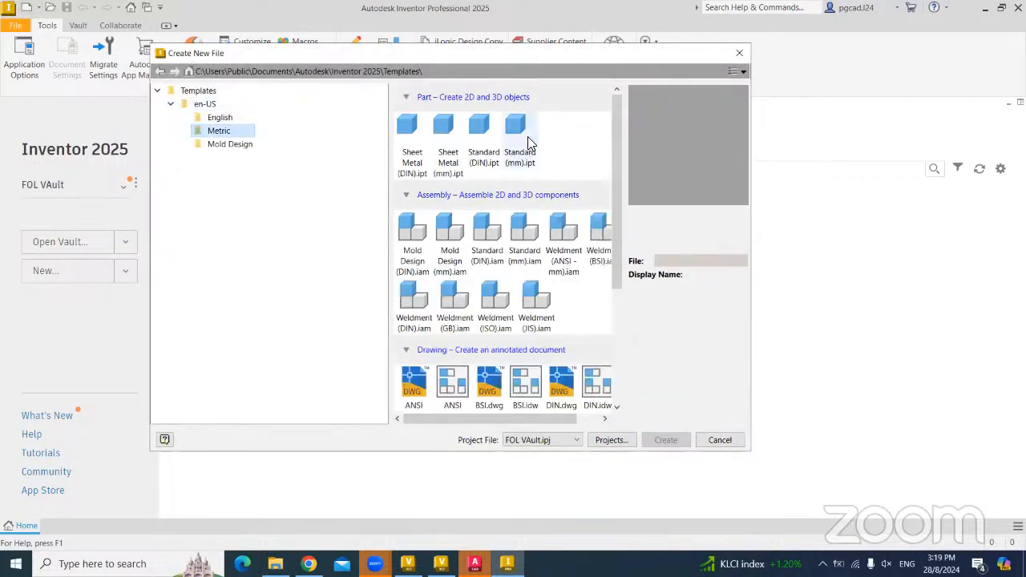
double_click(528, 135)
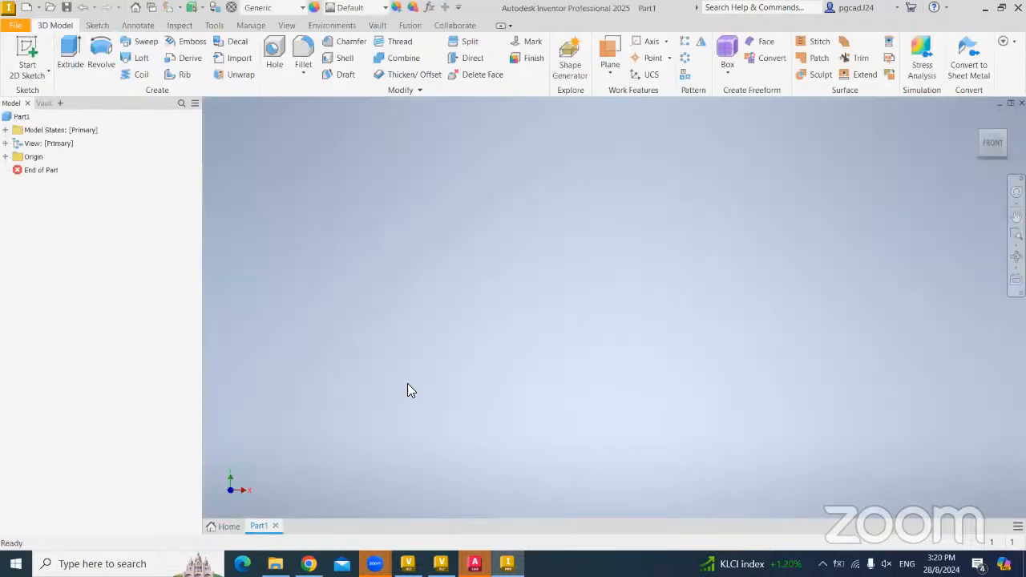
- Close the server console window
mouse_move(408, 564)
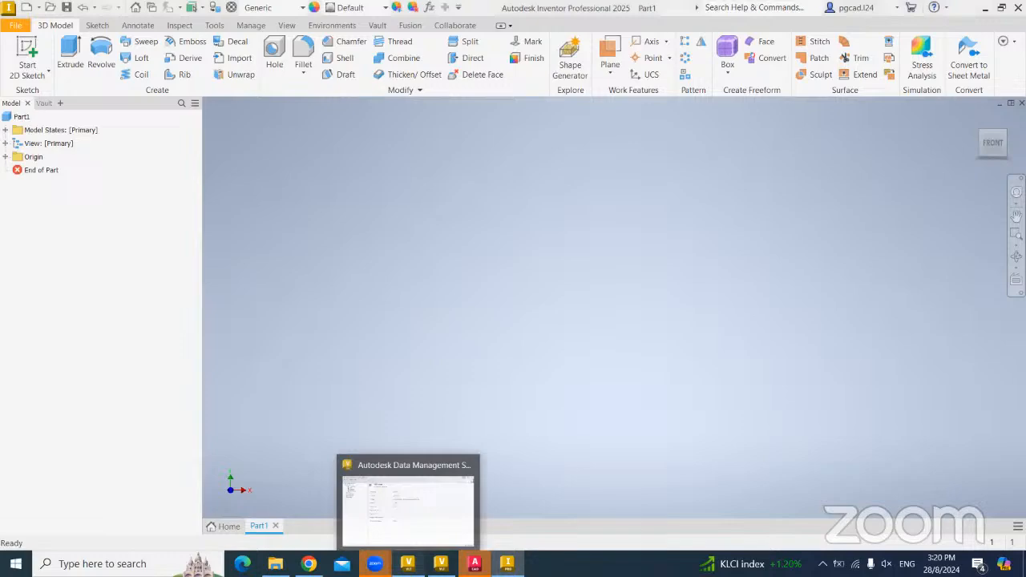
click(407, 509)
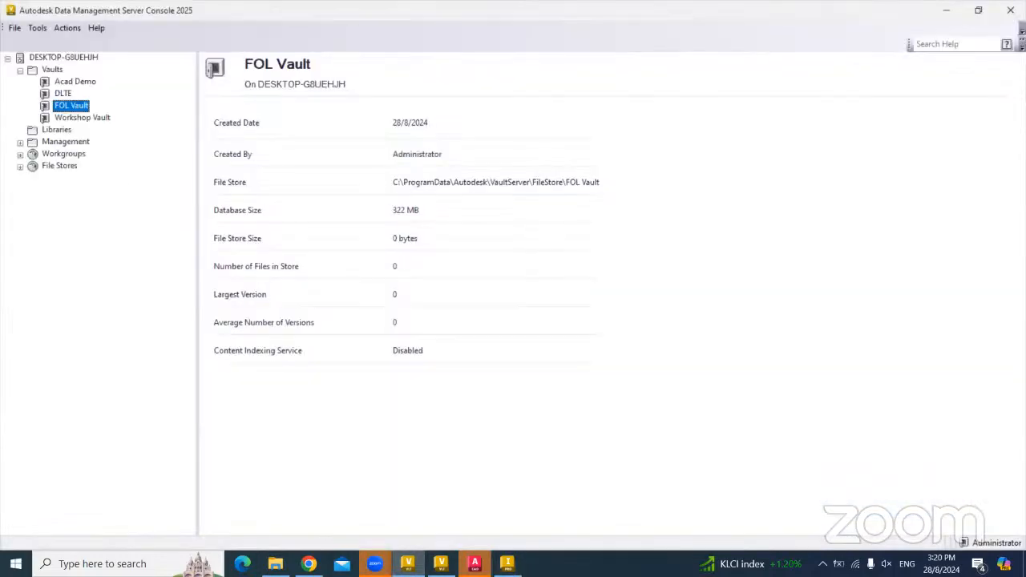
click(978, 9)
click(607, 167)
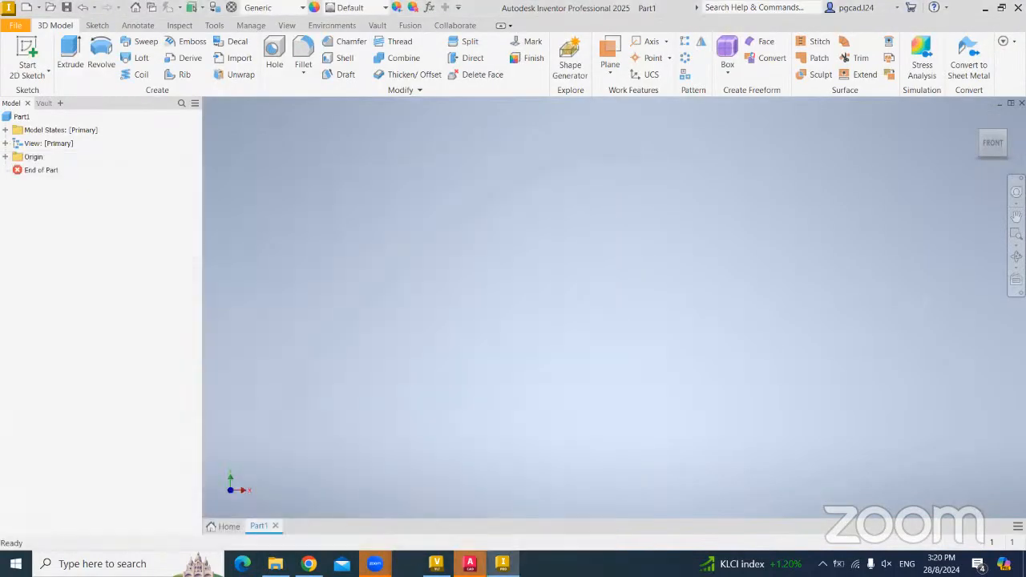
- Open the Data location folder in Vault Basic, then start a 2D sketch in Part1
click(408, 564)
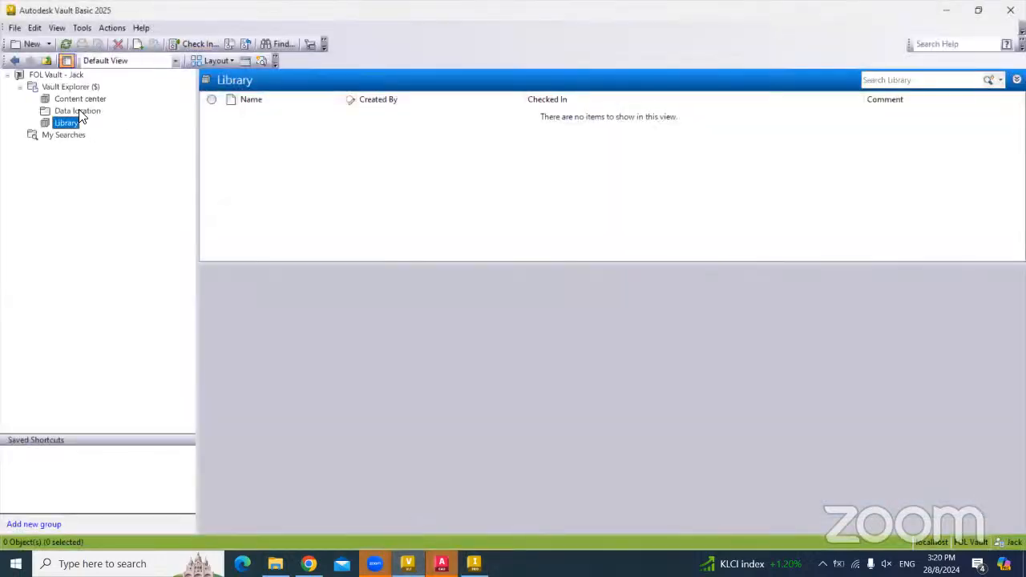
click(79, 111)
click(408, 563)
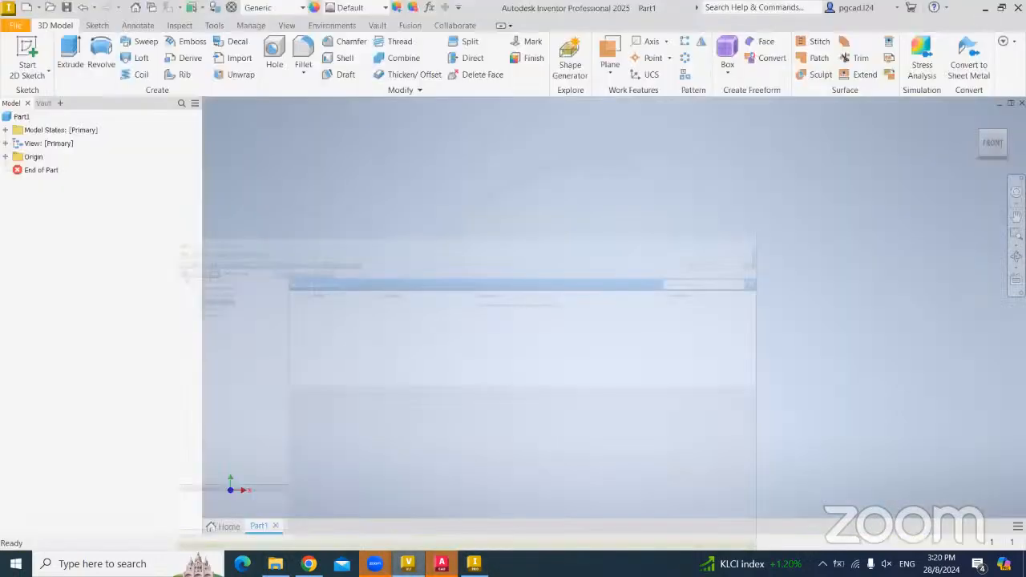
click(13, 59)
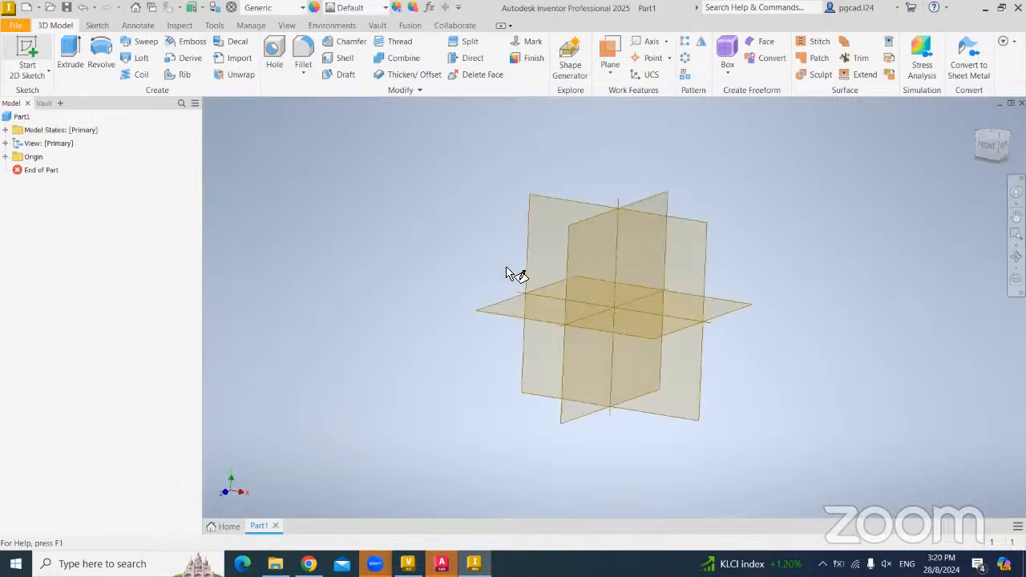
- Draw a two-point rectangle on an origin plane and finish the sketch
click(556, 303)
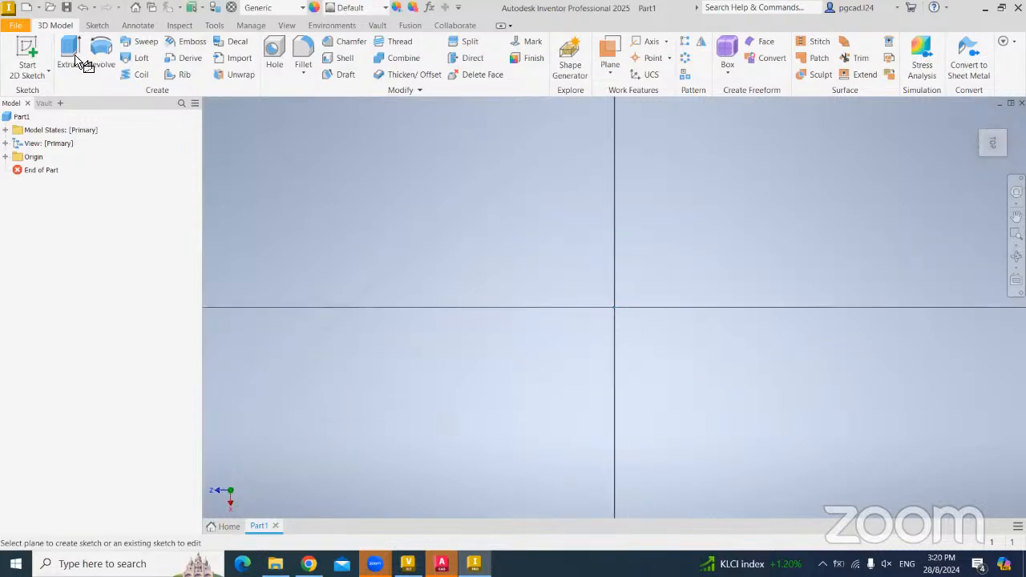
key(r)
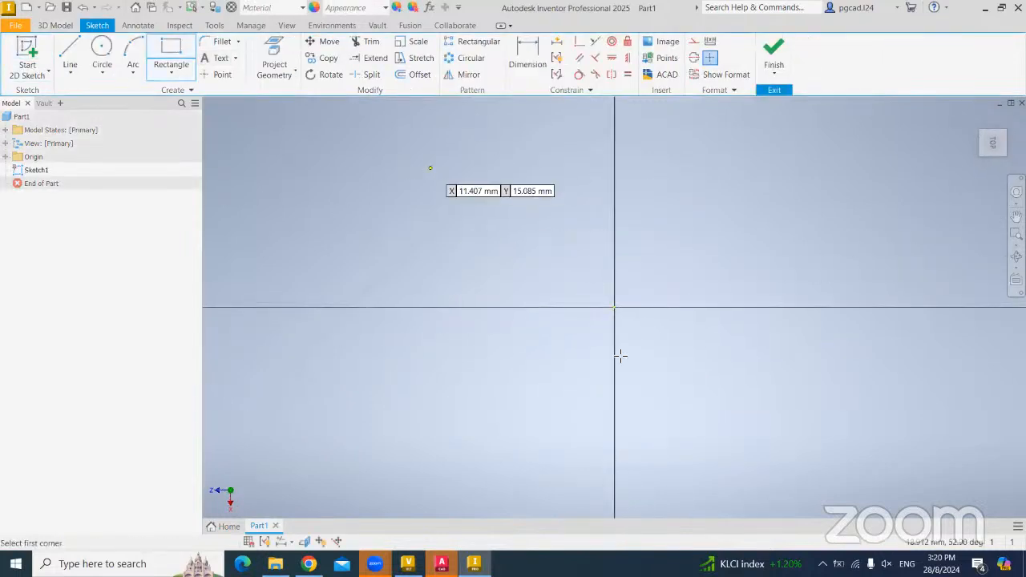
click(431, 169)
click(795, 490)
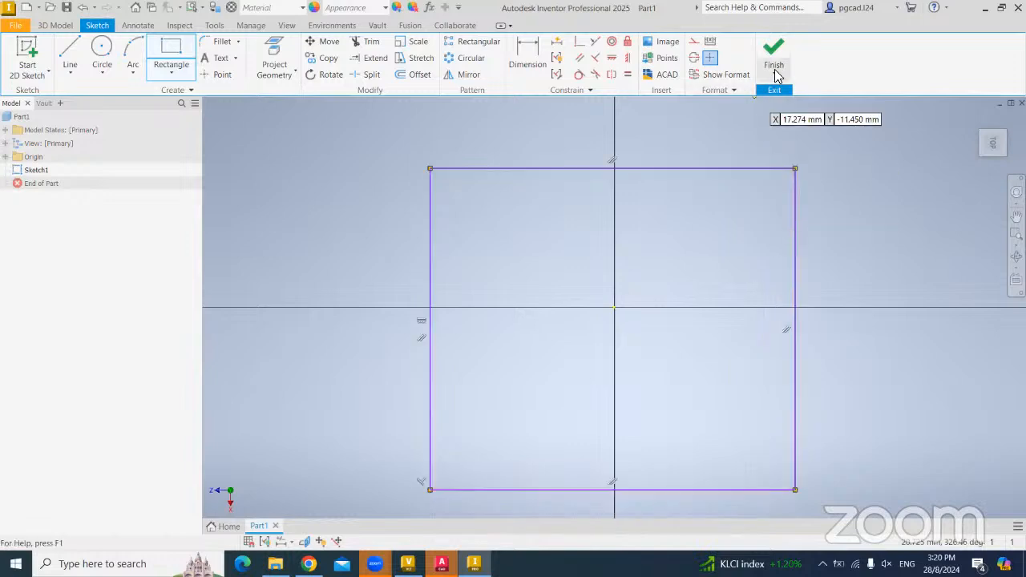
click(773, 76)
click(786, 94)
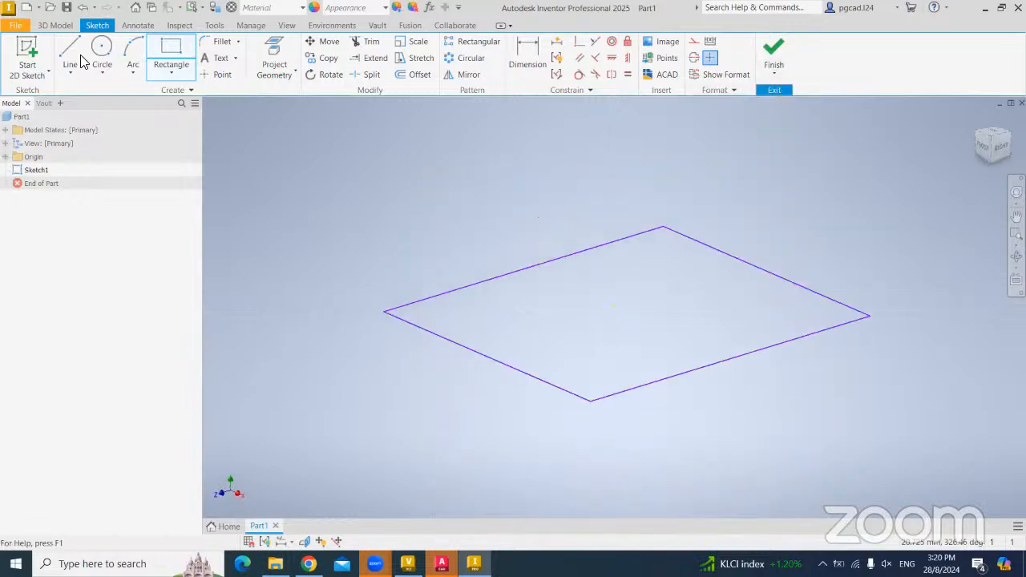
- Extrude the rectangle 10 mm into a solid box and save the part
key(e)
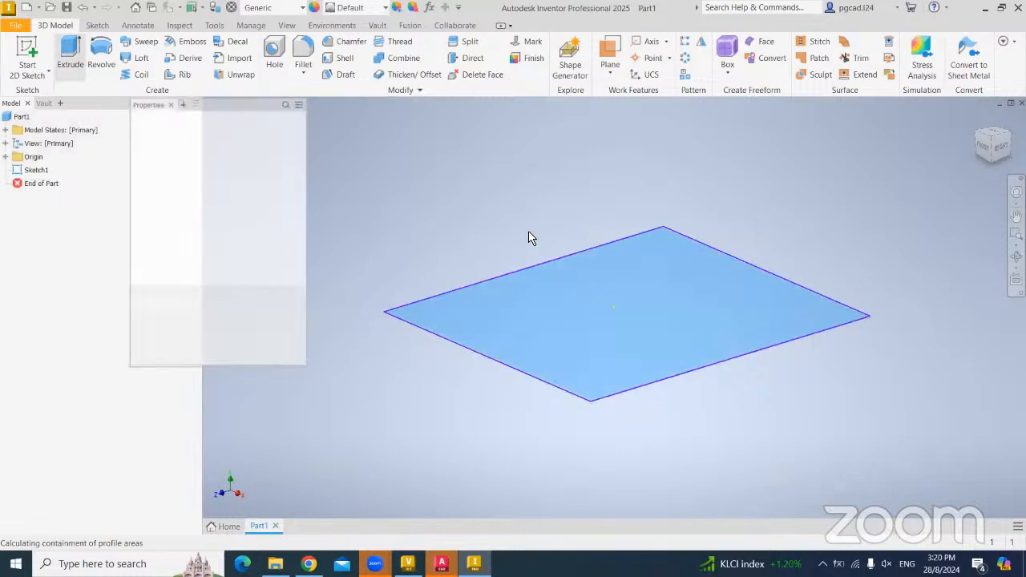
scroll(503, 265, up, 5)
scroll(502, 259, up, 3)
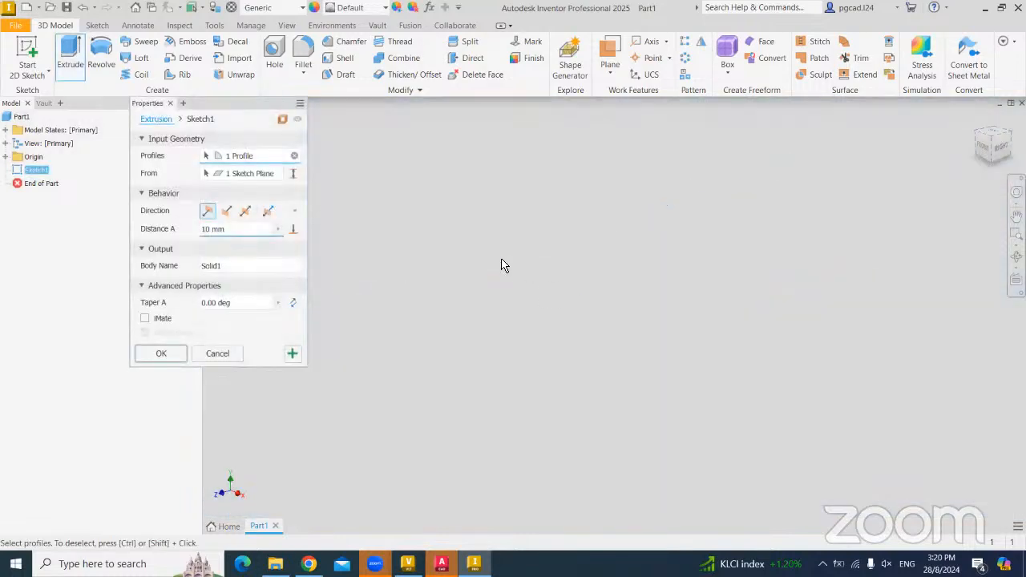
scroll(516, 252, down, 7)
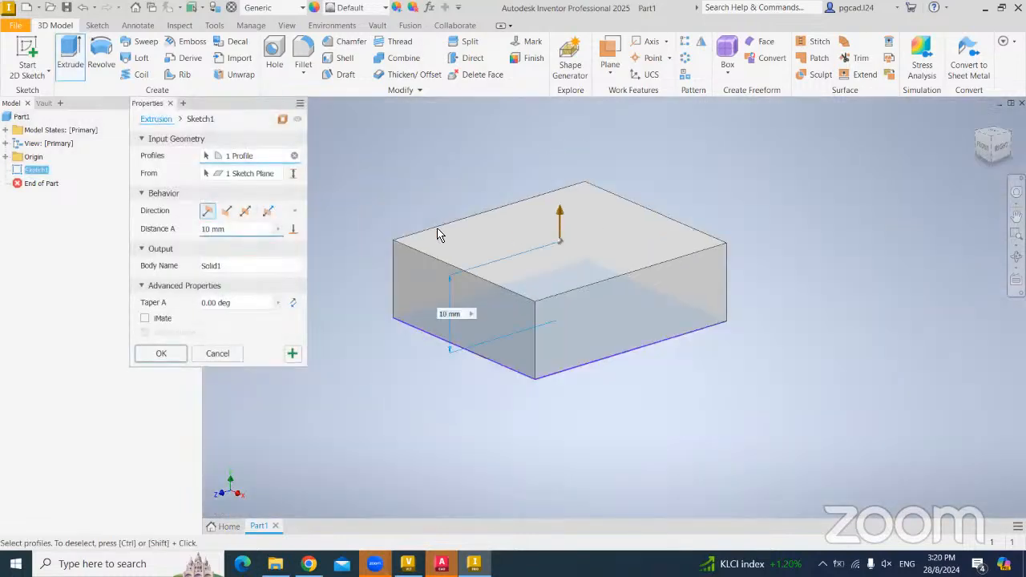
click(161, 354)
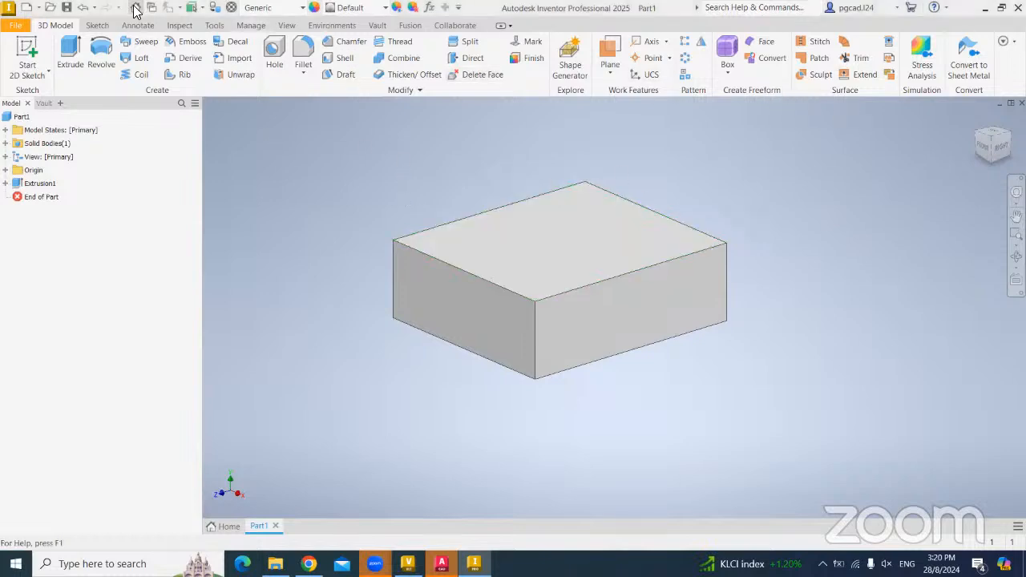
click(67, 8)
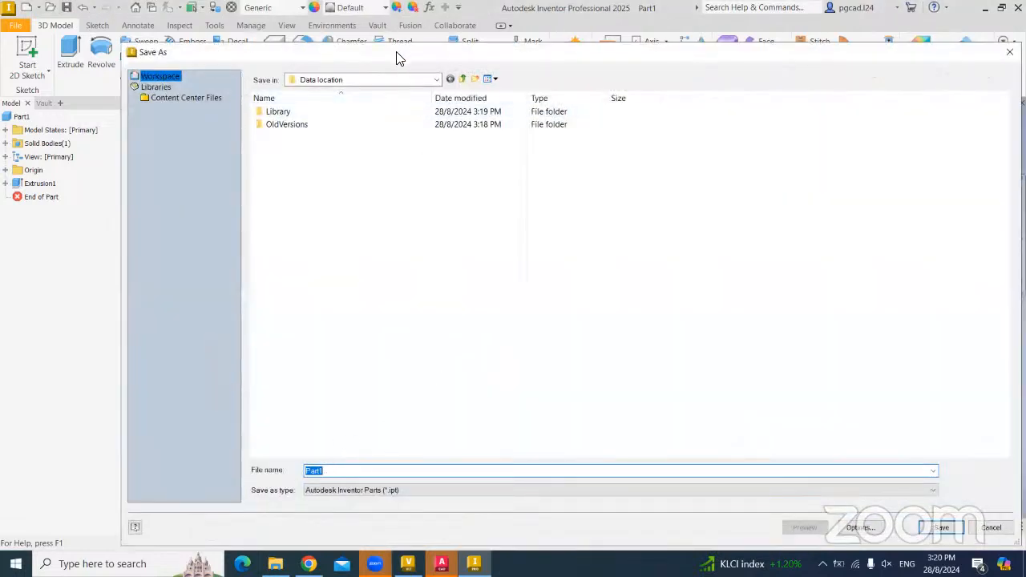
- Save the part as Part1.ipt in Data location and expand the Vault tab's Access options
drag(398, 59, 333, 46)
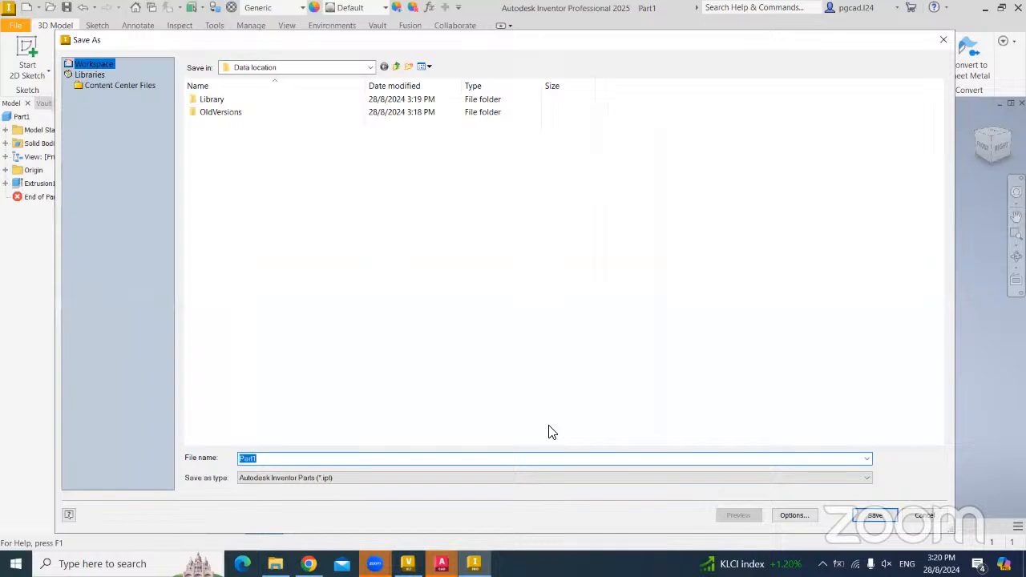
key(Return)
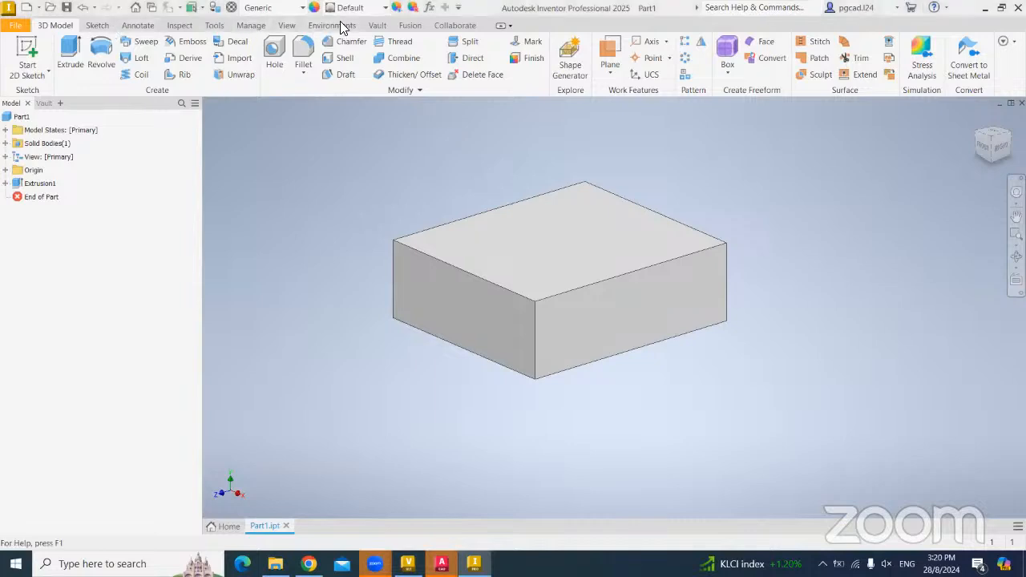
click(377, 25)
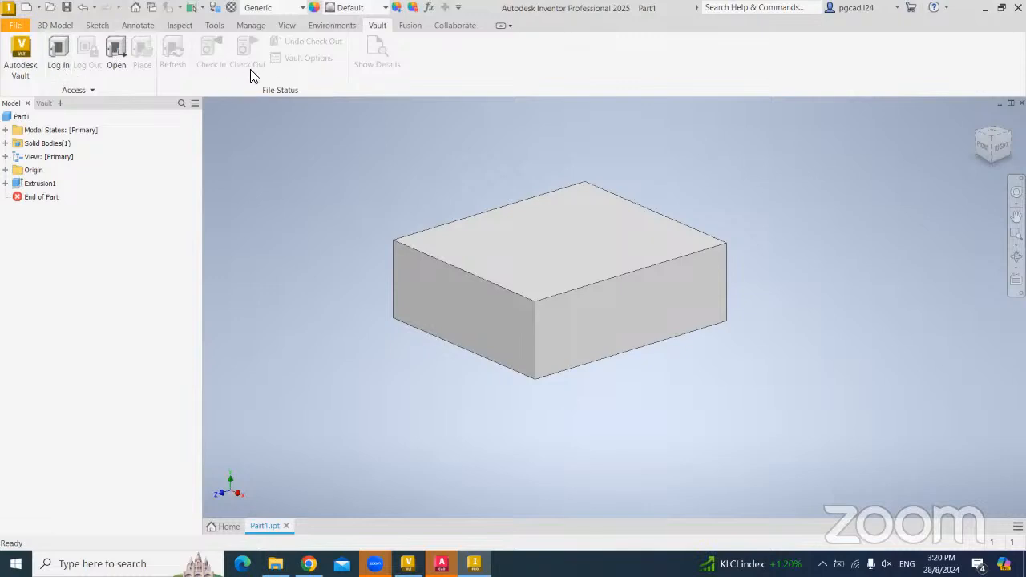
click(85, 91)
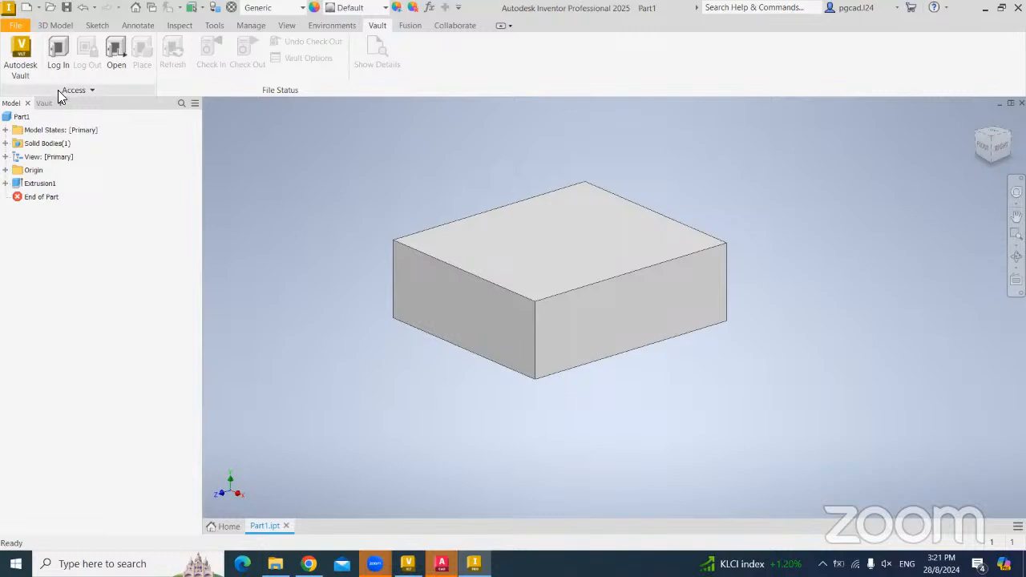
- Log in to FOL Vault with the vault account's user name
click(58, 89)
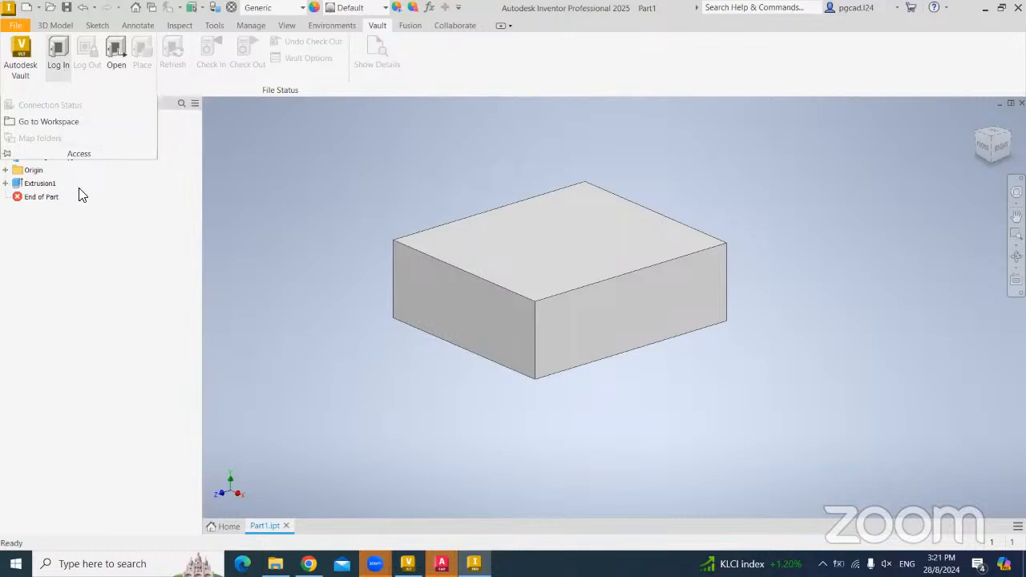
click(61, 64)
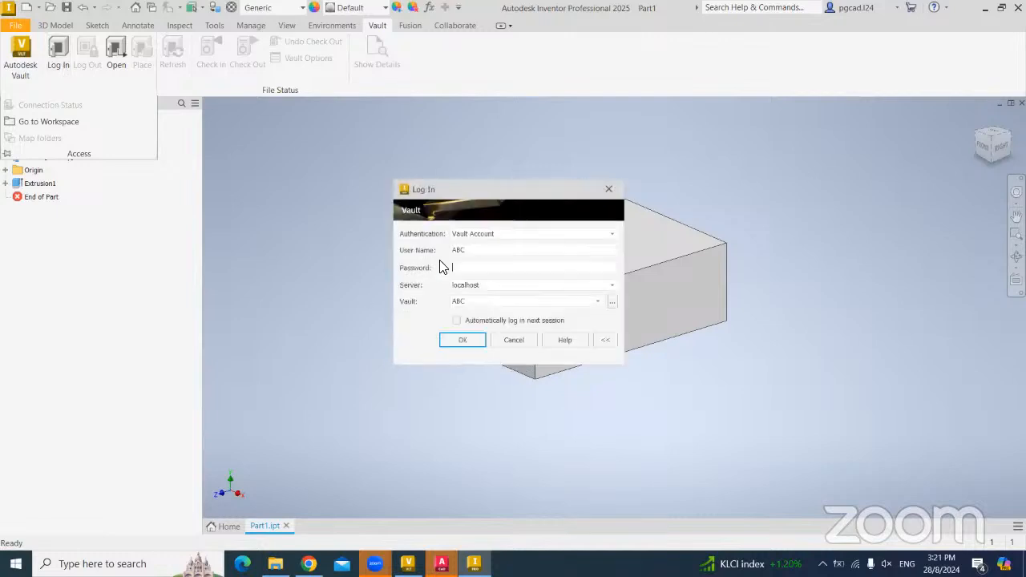
drag(467, 251, 430, 253)
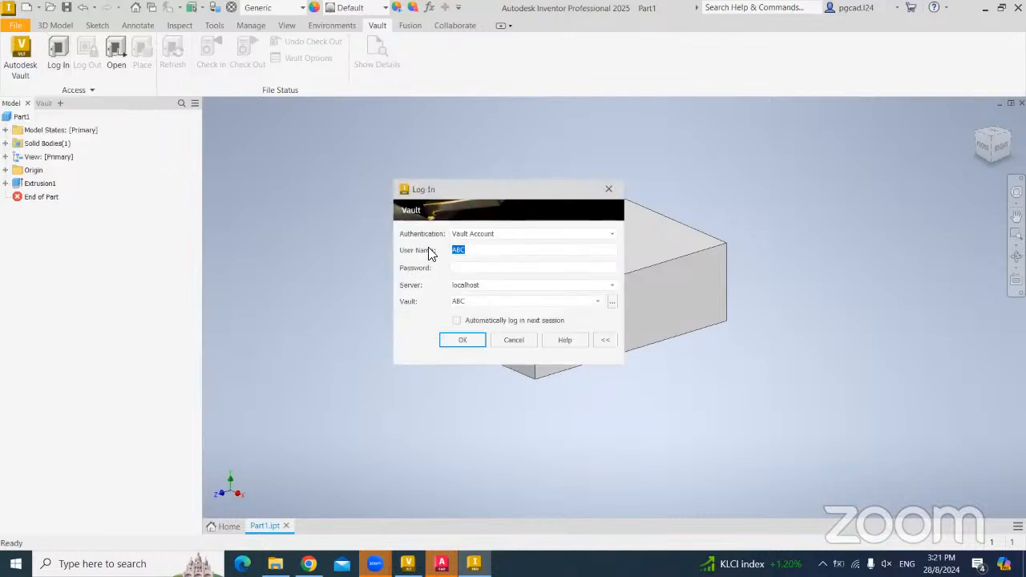
key(BackSpace)
text(Jack)
click(598, 301)
click(526, 311)
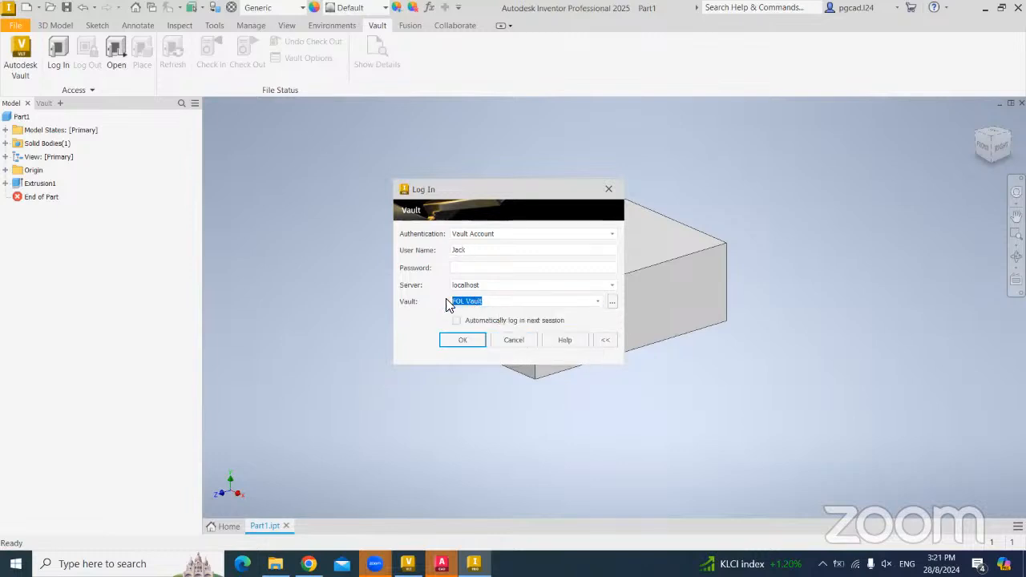
click(462, 343)
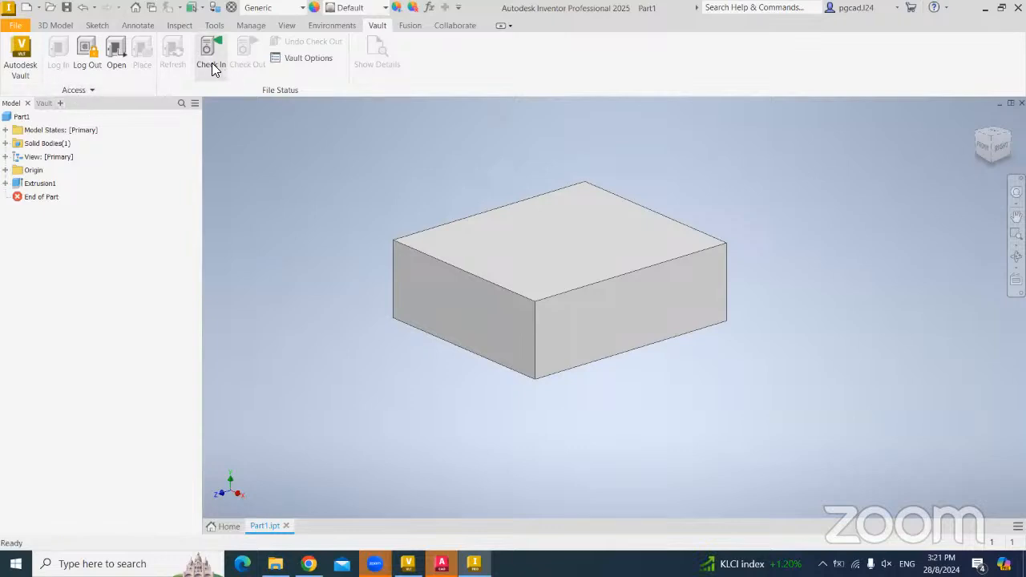
click(89, 90)
- Map Project Root to the $/Data location vault folder
click(33, 138)
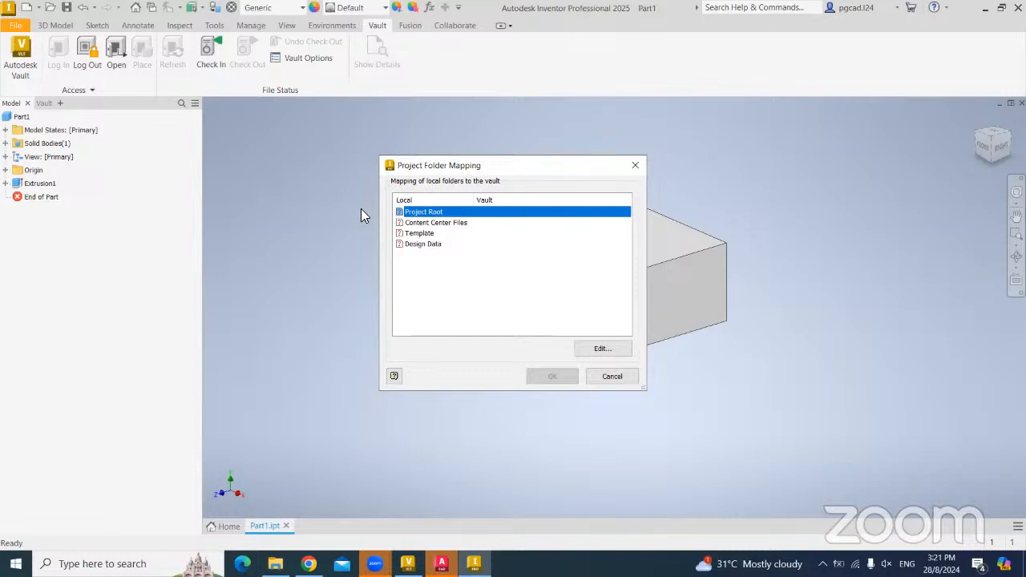
click(597, 348)
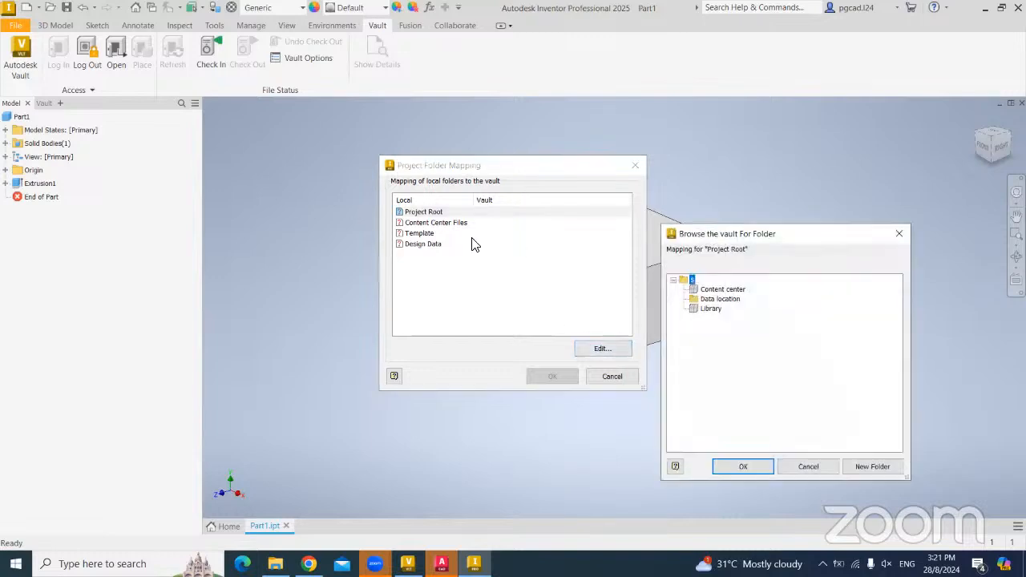
click(743, 466)
drag(705, 334, 585, 334)
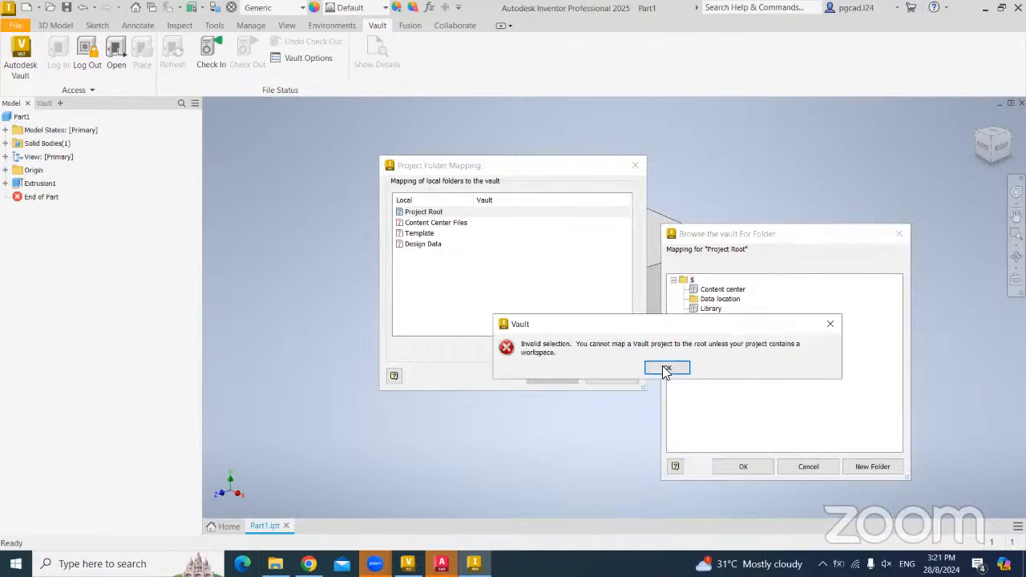
click(666, 371)
click(720, 300)
click(742, 466)
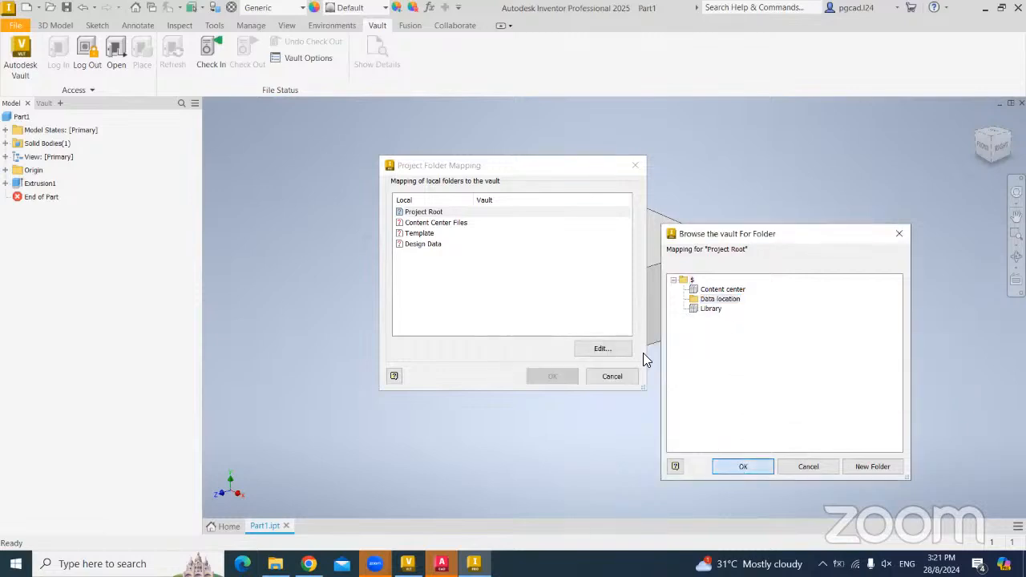
- Map Content Center Files to the $/Content center vault folder
click(441, 223)
click(597, 348)
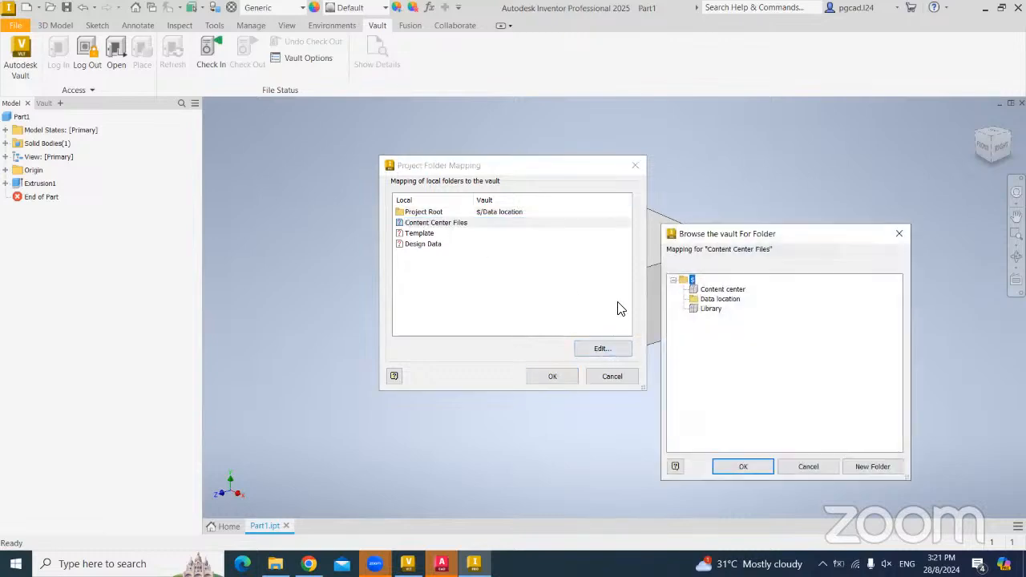
click(714, 290)
click(744, 467)
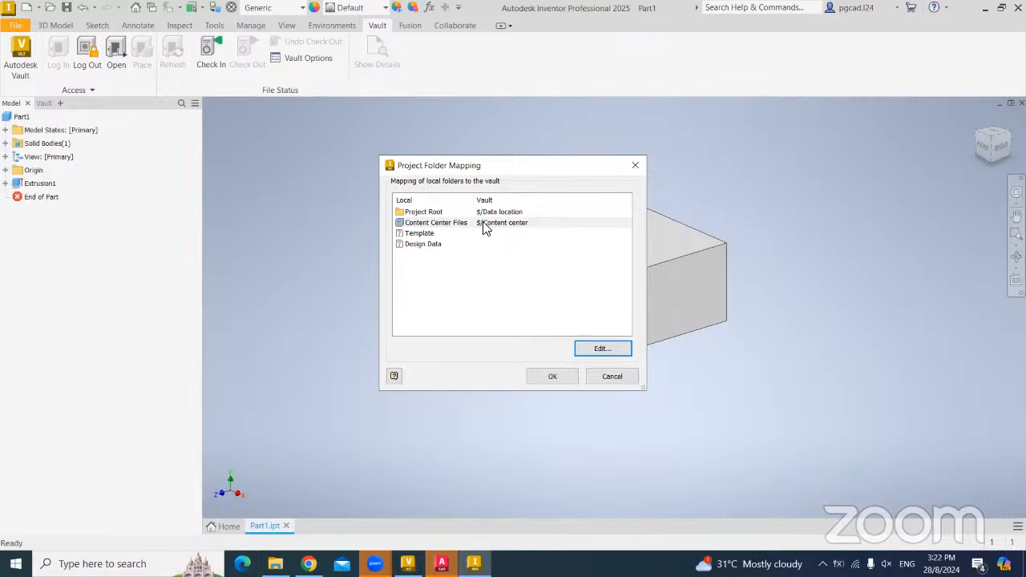
- Leave Design Data unmapped and accept the project folder mapping
click(433, 247)
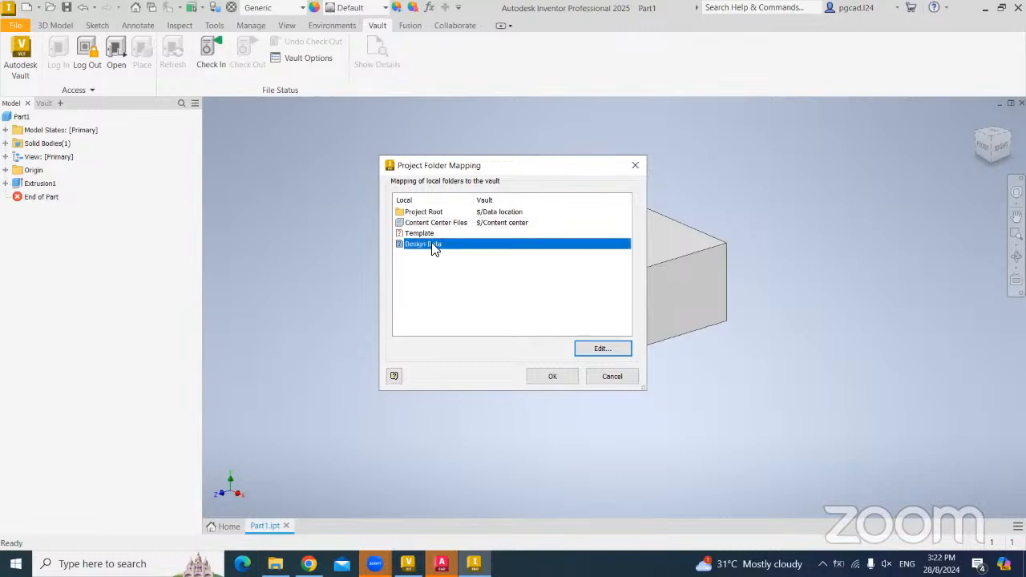
click(611, 348)
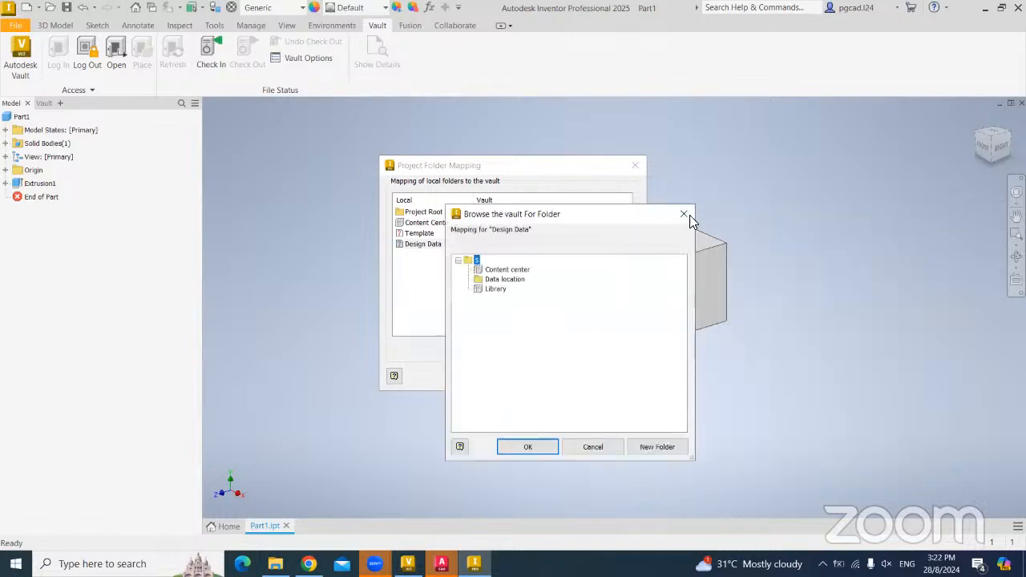
click(684, 215)
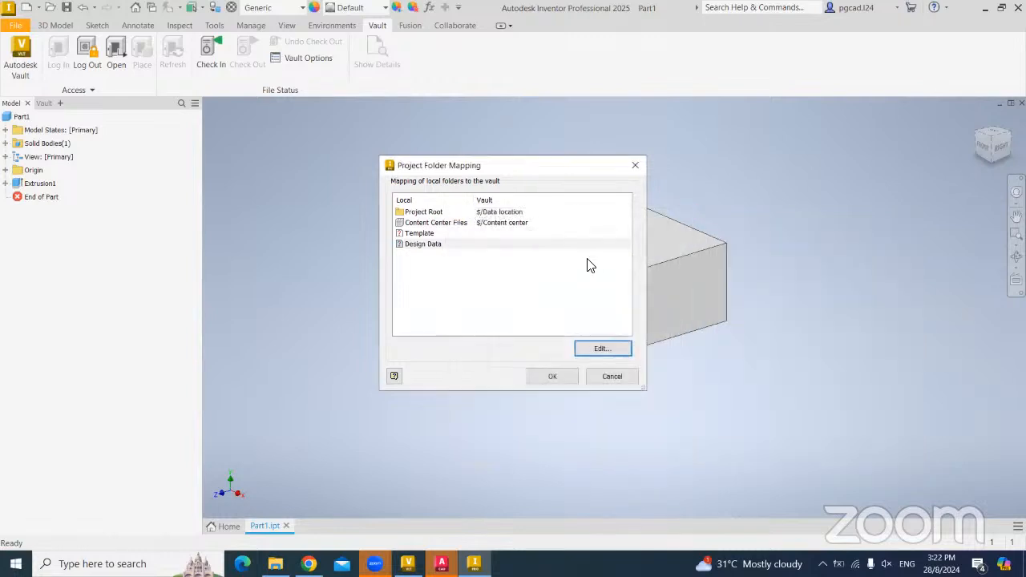
click(546, 378)
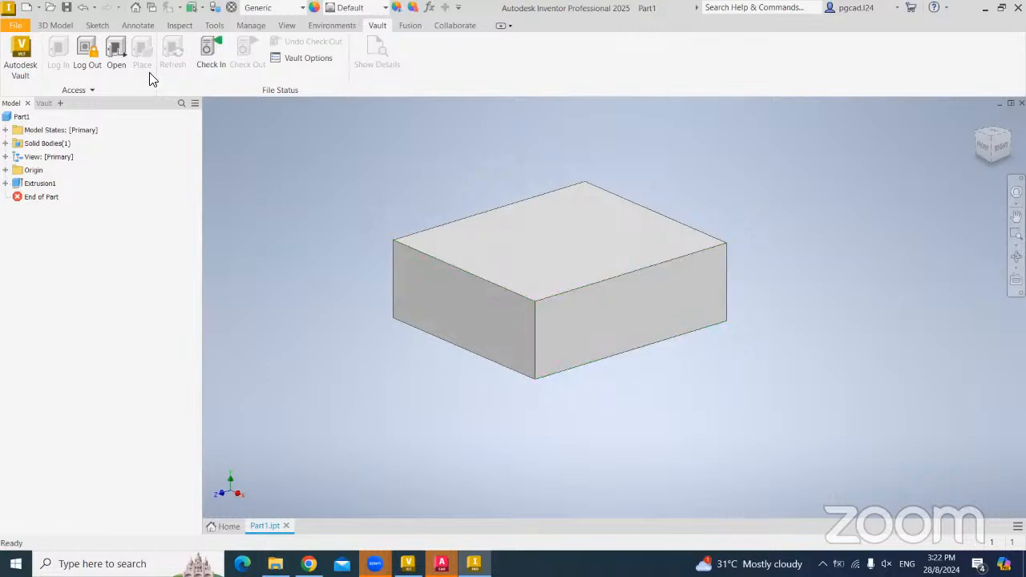
- Check Part1.ipt and FOL VAult.ipj into the vault's Data location and bring Vault Basic forward
click(210, 50)
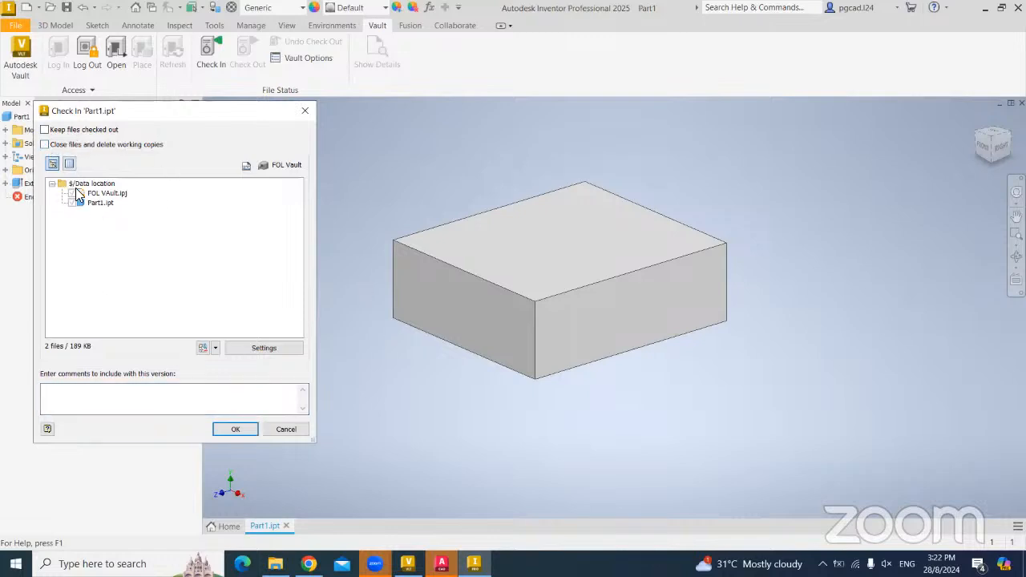
click(227, 429)
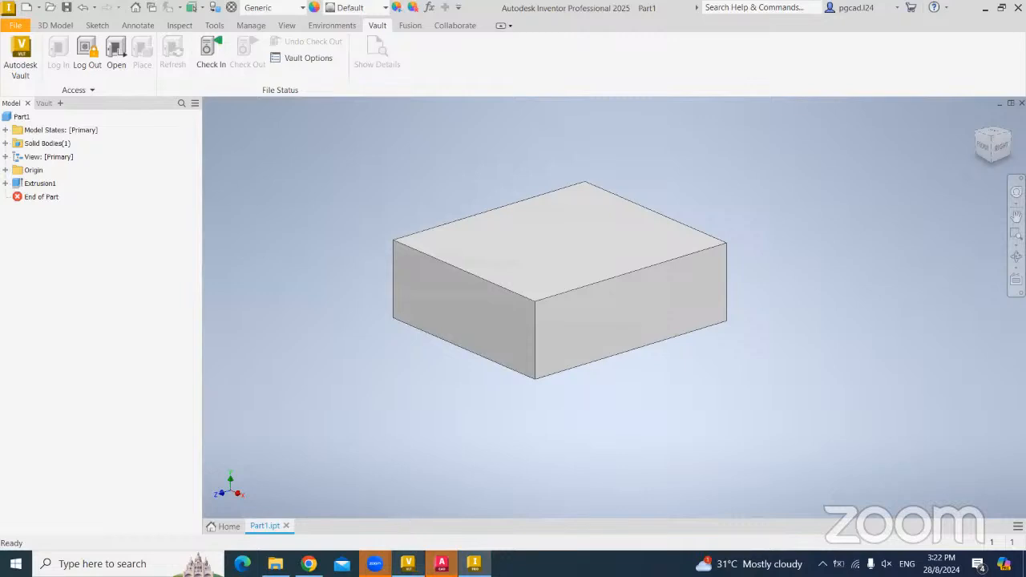
mouse_move(407, 564)
click(407, 507)
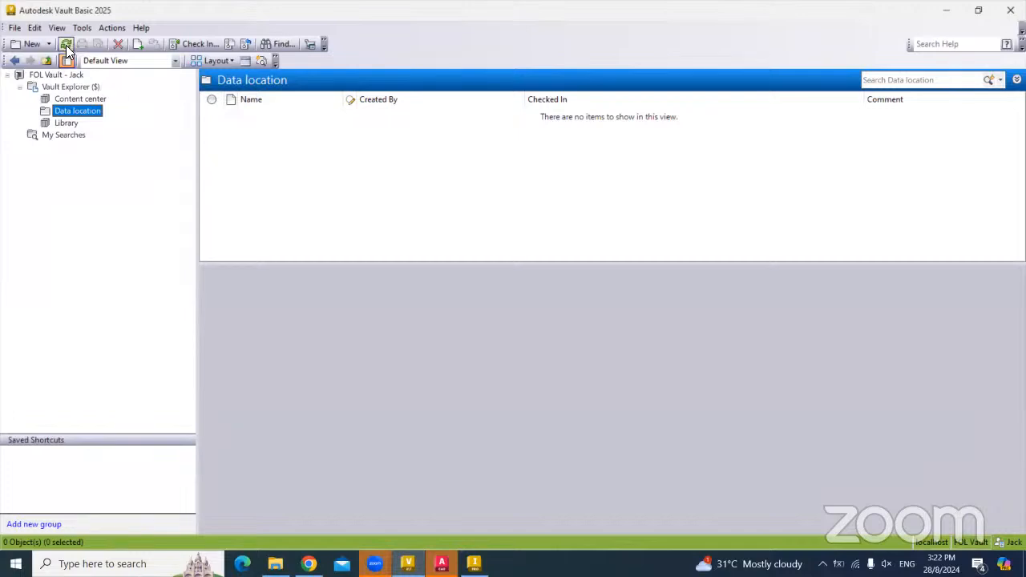
- Refresh the Data location and show Part1.ipt's history at version 1
click(66, 45)
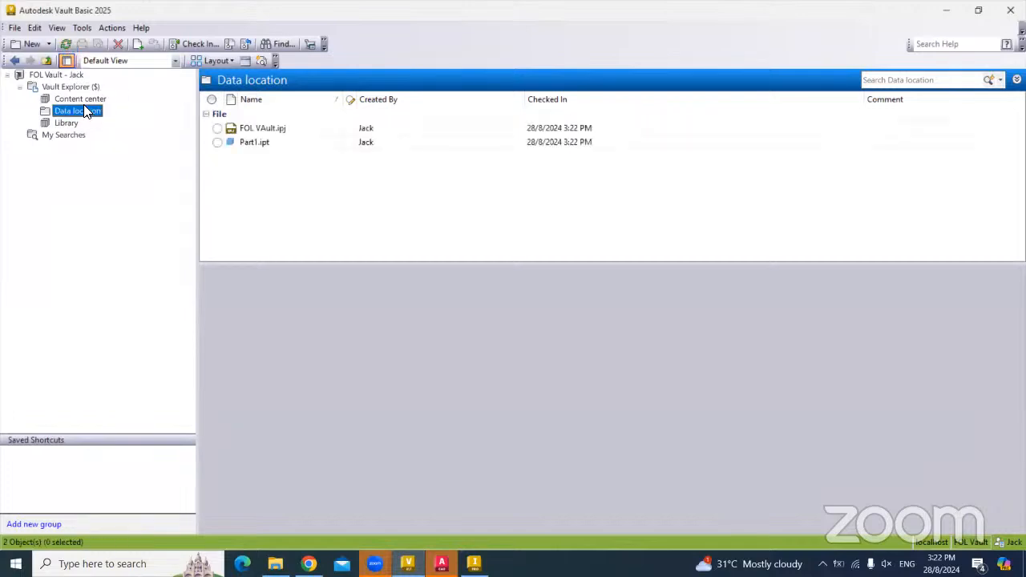
click(317, 199)
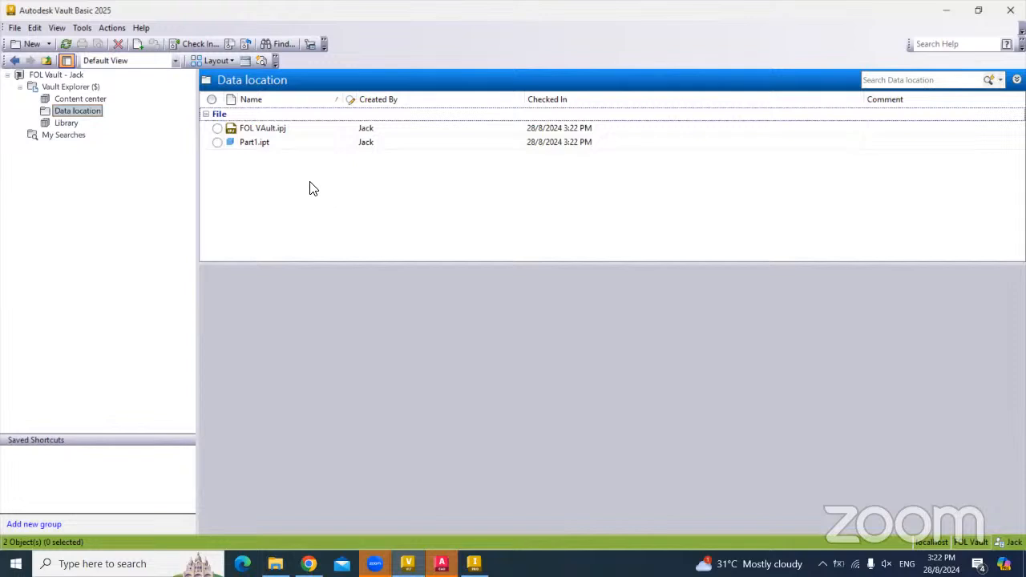
click(258, 145)
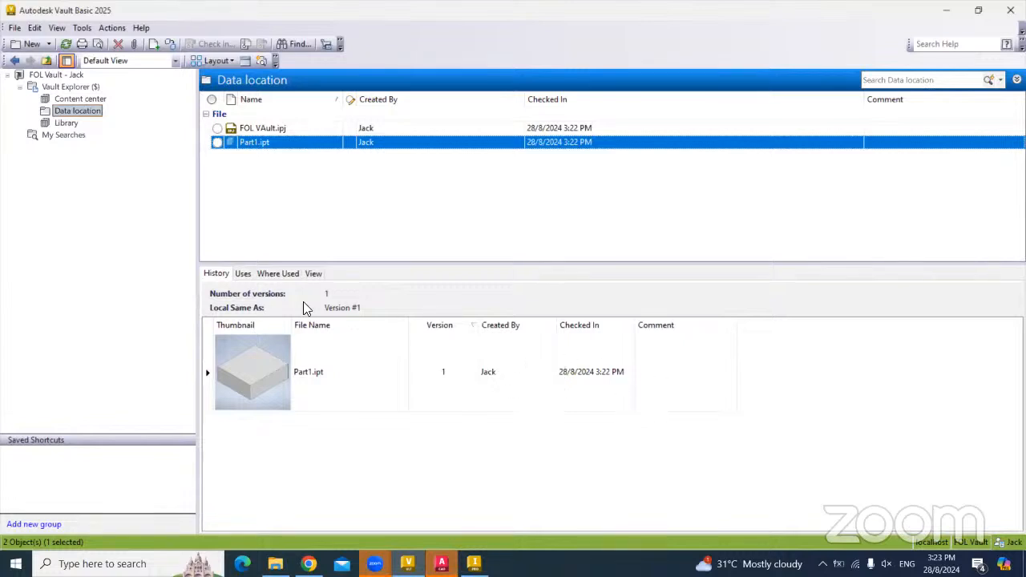
- Review Part1.ipt's Uses, Where Used and View tabs, then go back to Inventor
click(243, 275)
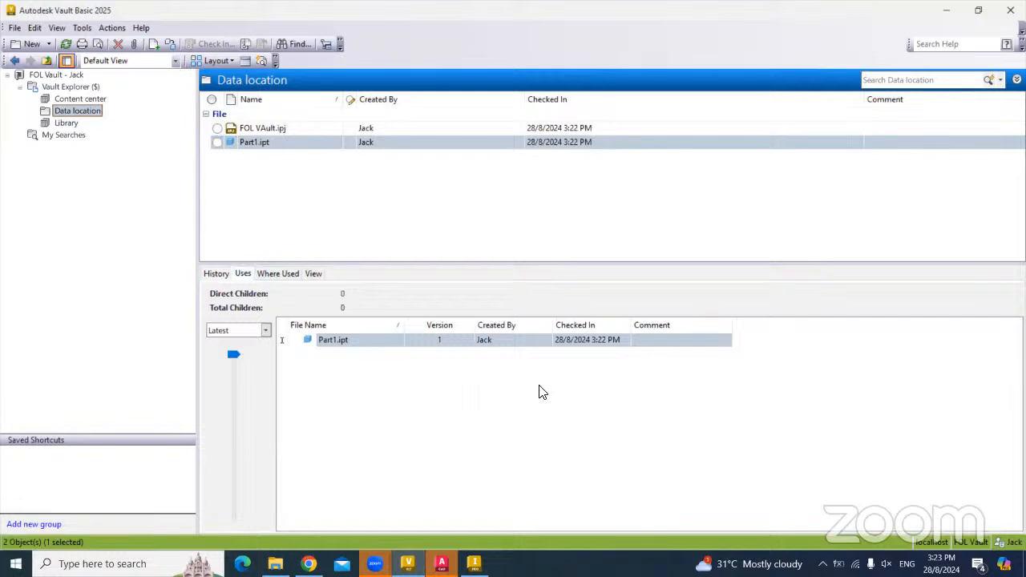
click(269, 275)
click(243, 273)
click(274, 274)
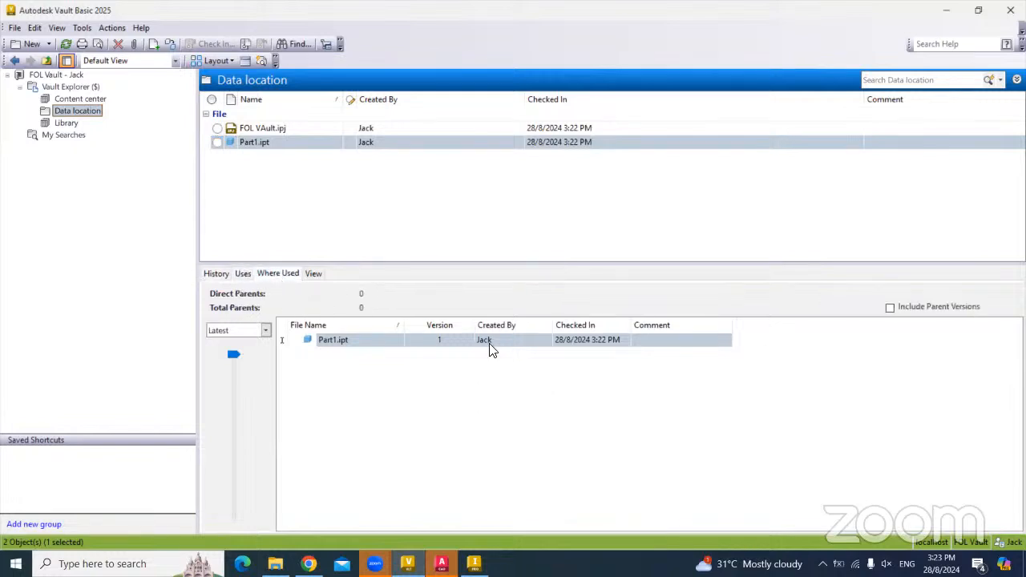
click(313, 275)
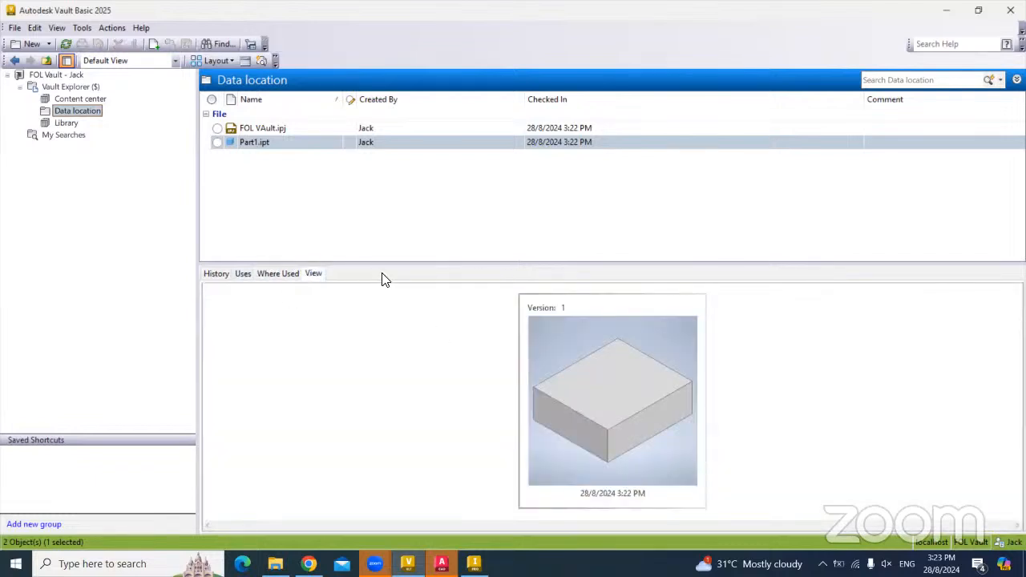
click(225, 275)
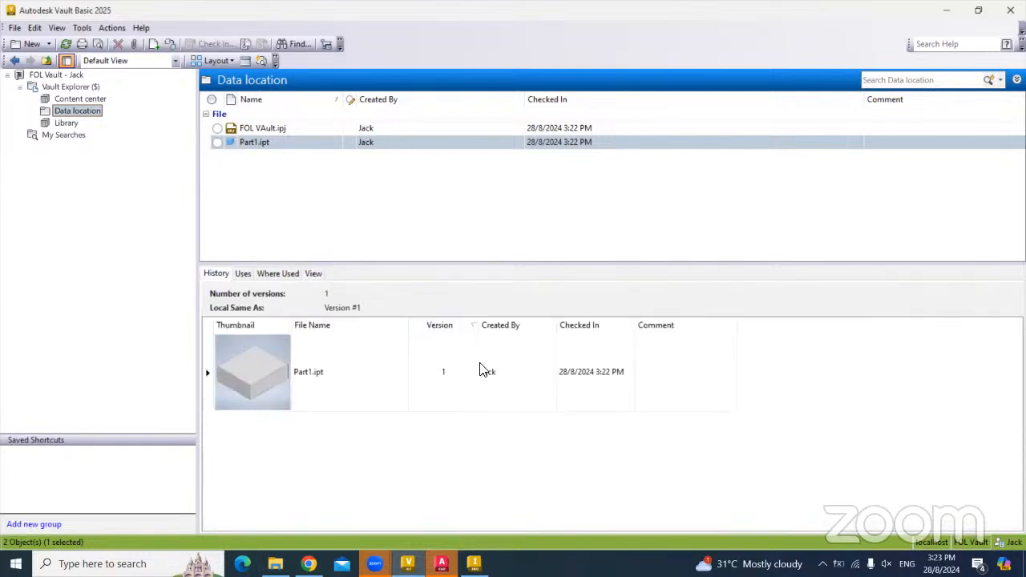
click(475, 564)
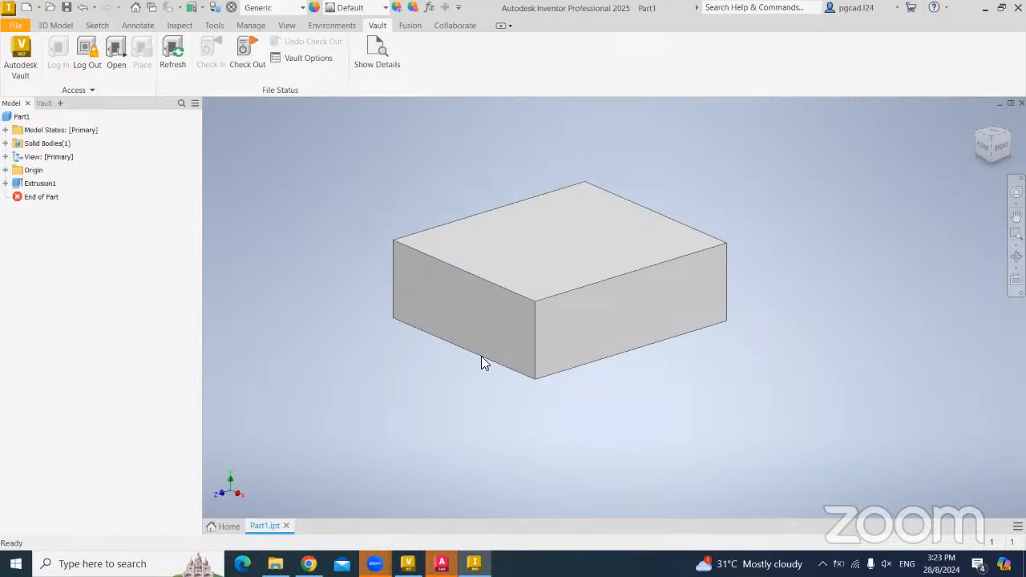
- Check out Part1.ipt from the vault for editing
click(246, 66)
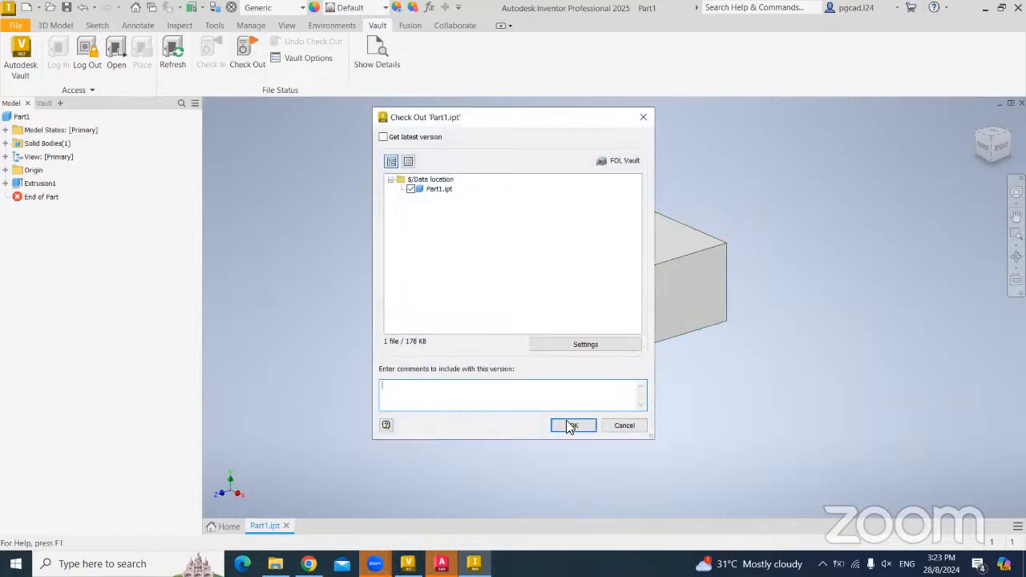
click(571, 427)
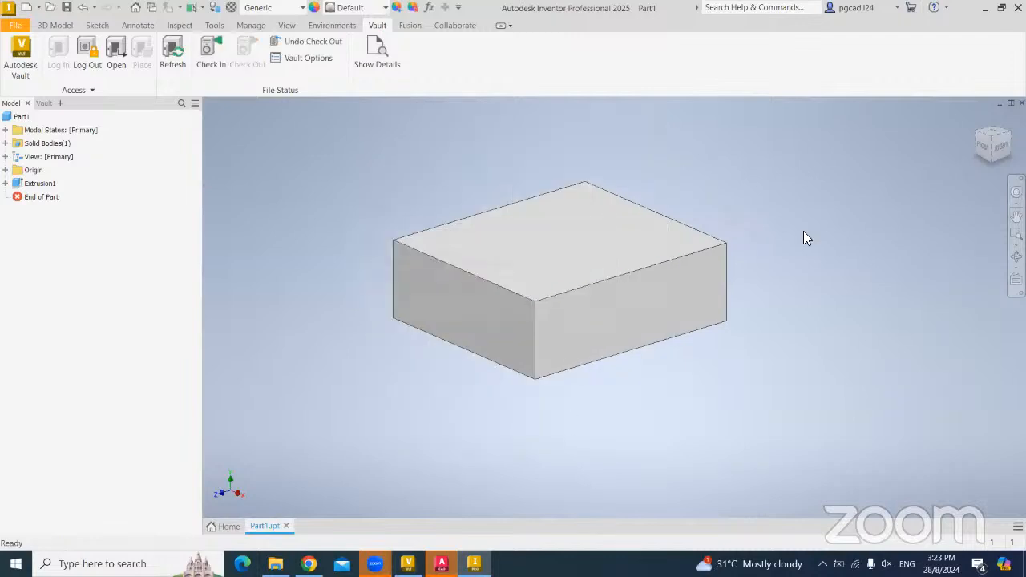
click(97, 25)
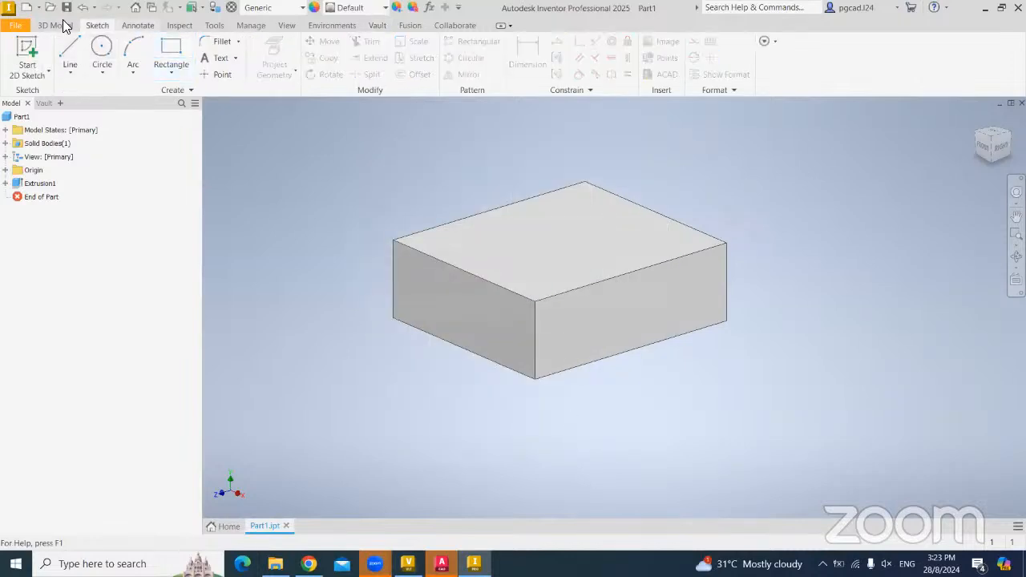
click(62, 25)
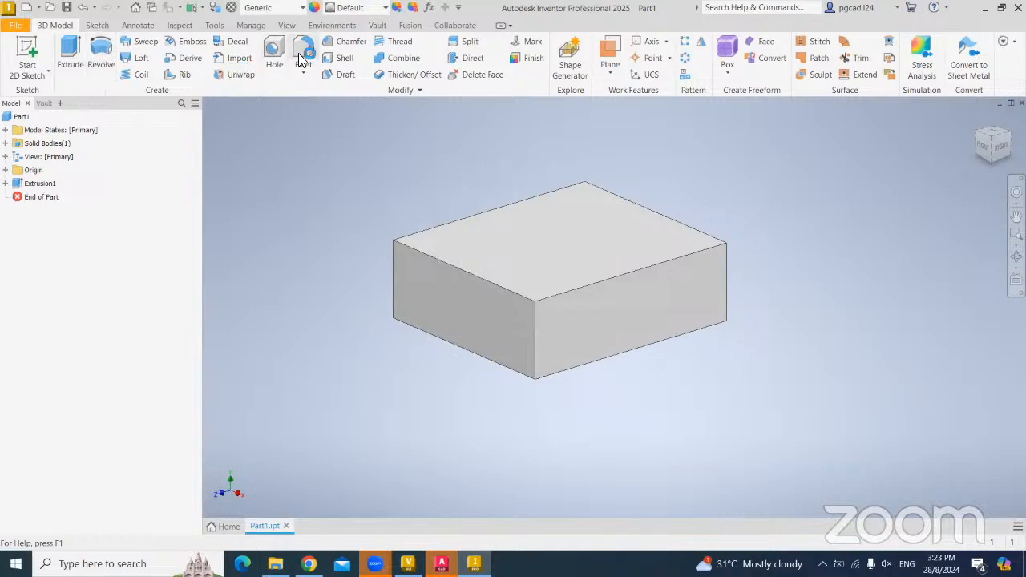
- Round five box edges with a 2 mm fillet and begin checking Part1.ipt back in
click(481, 277)
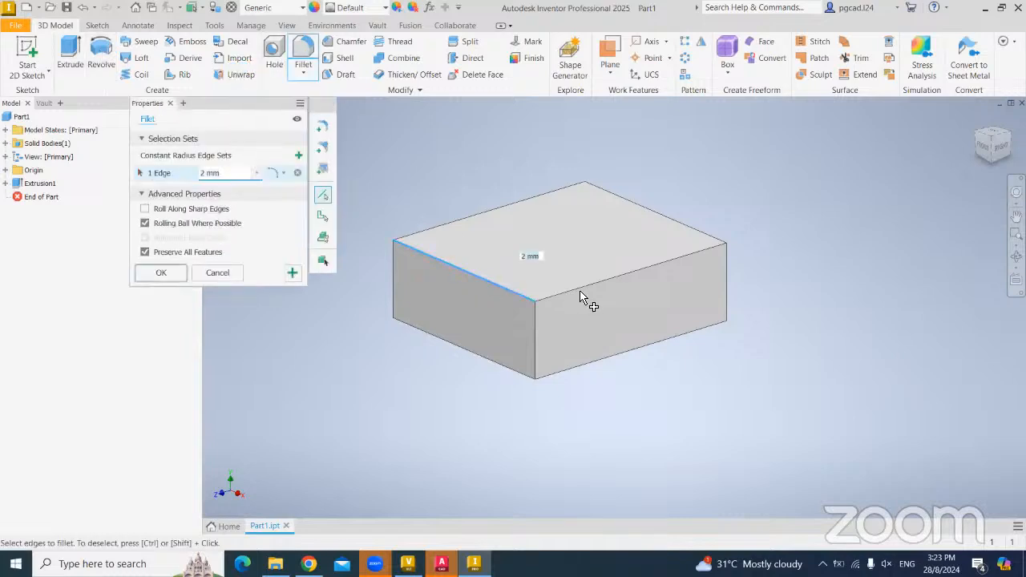
click(577, 297)
click(537, 329)
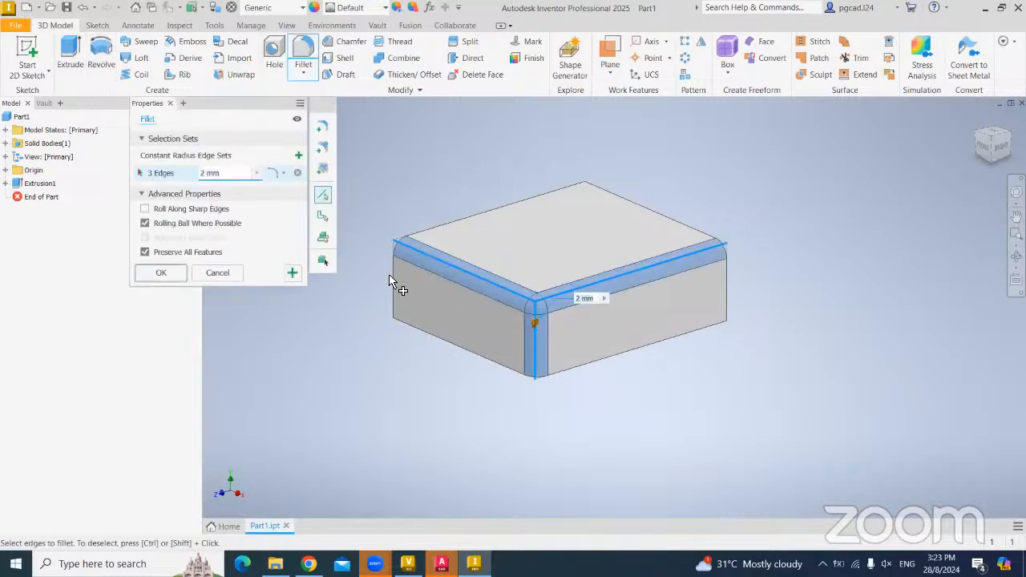
click(394, 280)
click(727, 285)
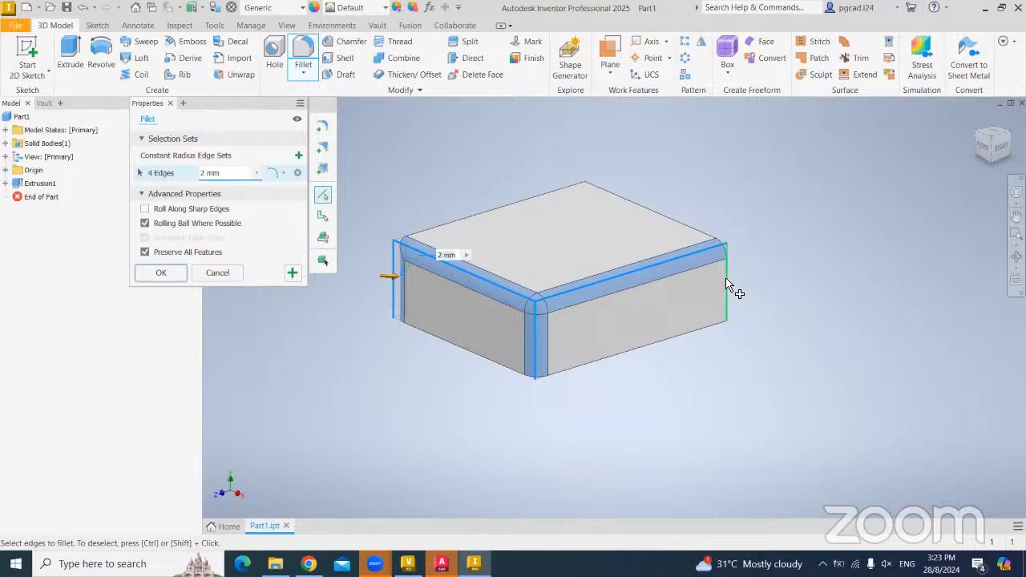
click(158, 274)
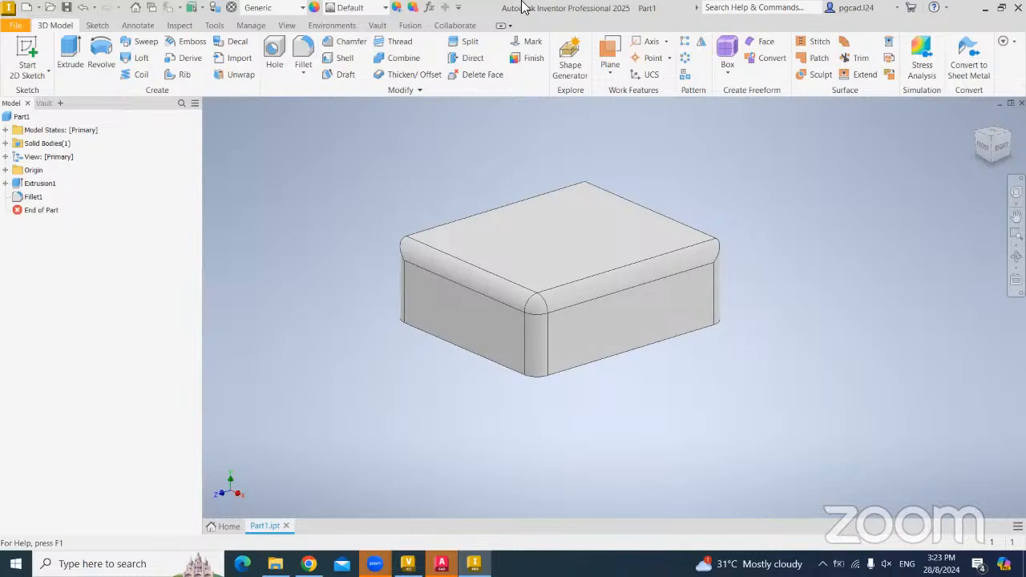
click(377, 24)
click(211, 55)
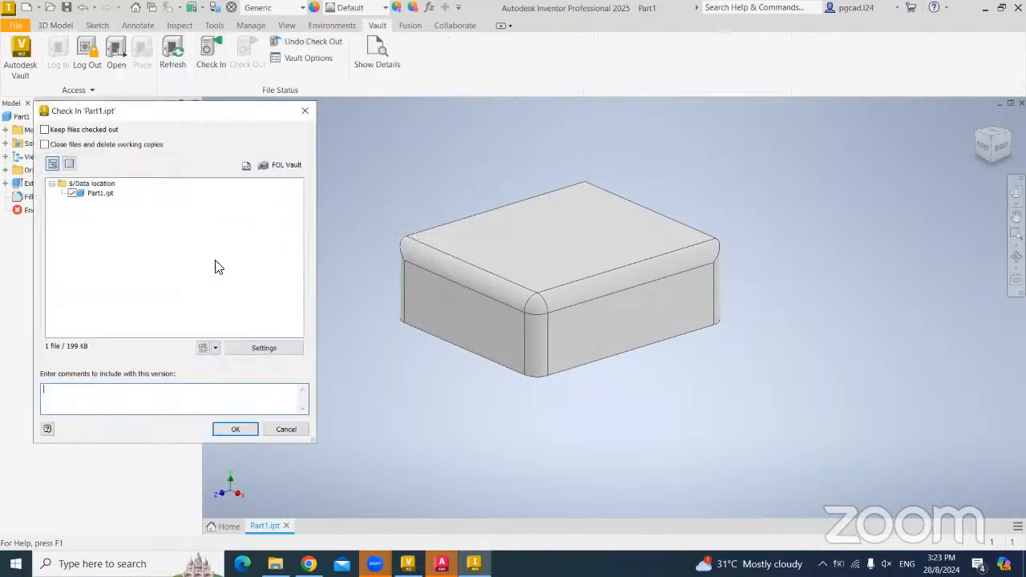
- Check in the filleted Part1.ipt and refresh Vault to show version 2
click(231, 428)
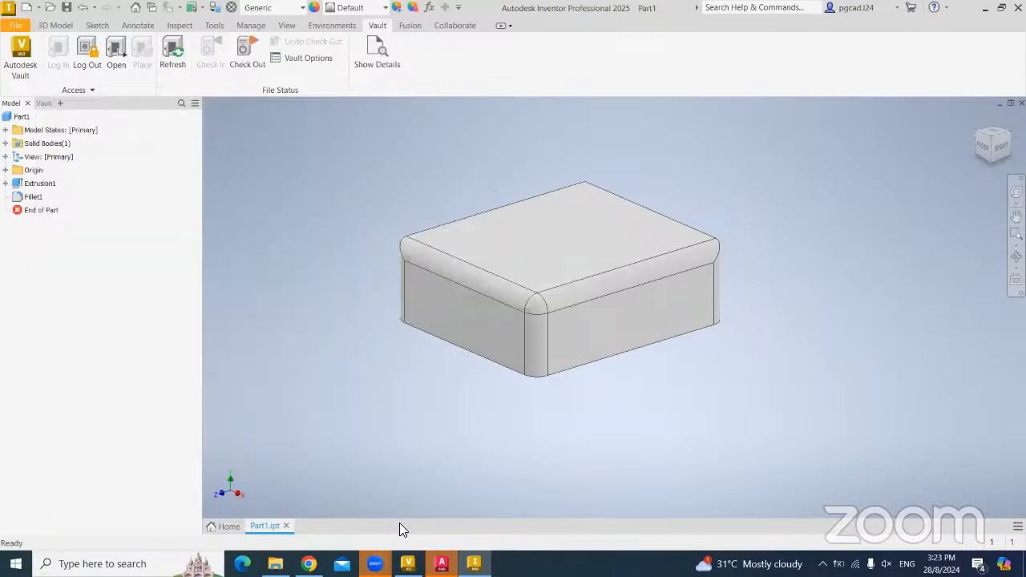
click(408, 563)
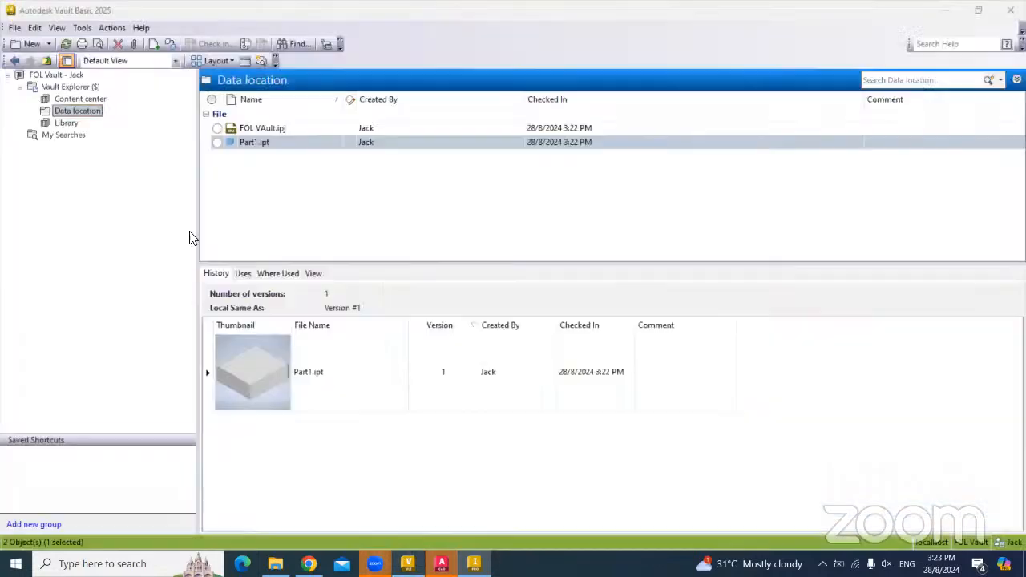
click(67, 45)
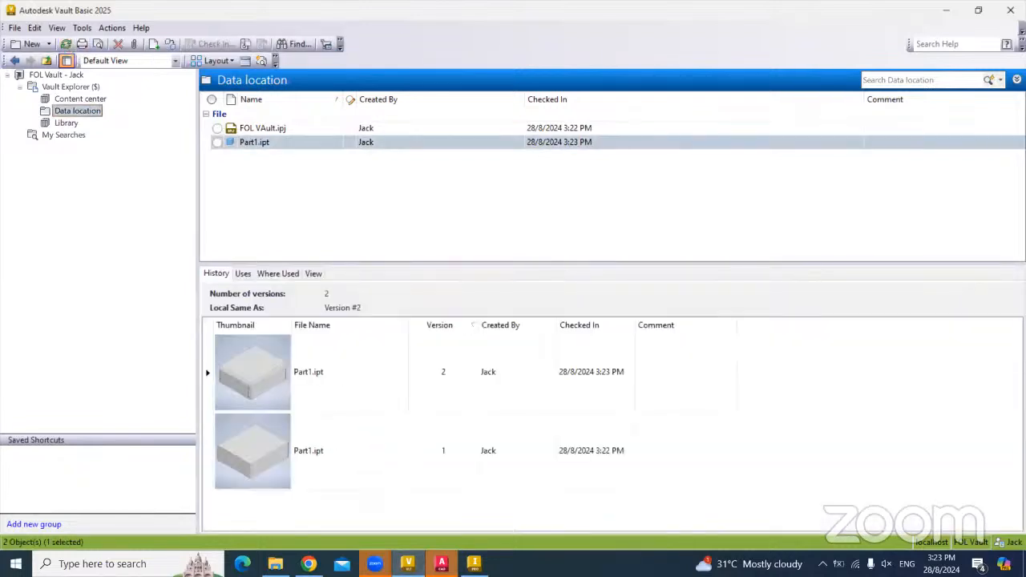
- Check Part1.ipt out again from Inventor
click(474, 563)
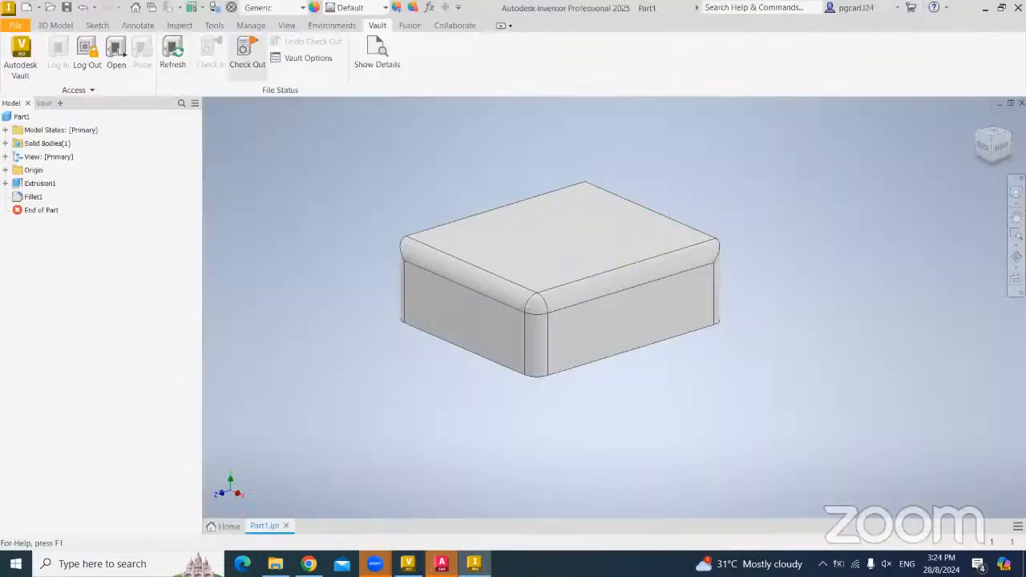
click(247, 56)
click(565, 425)
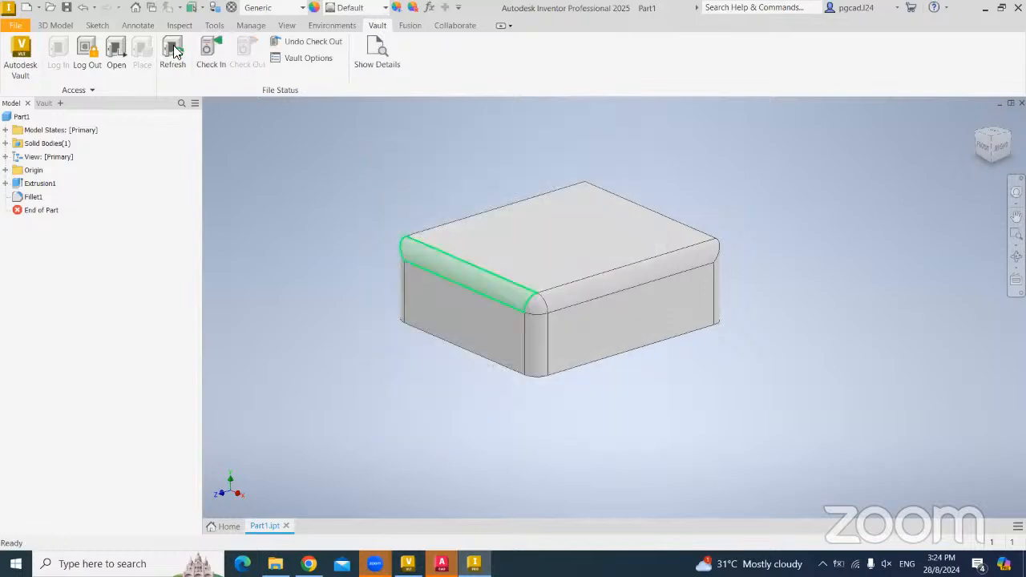
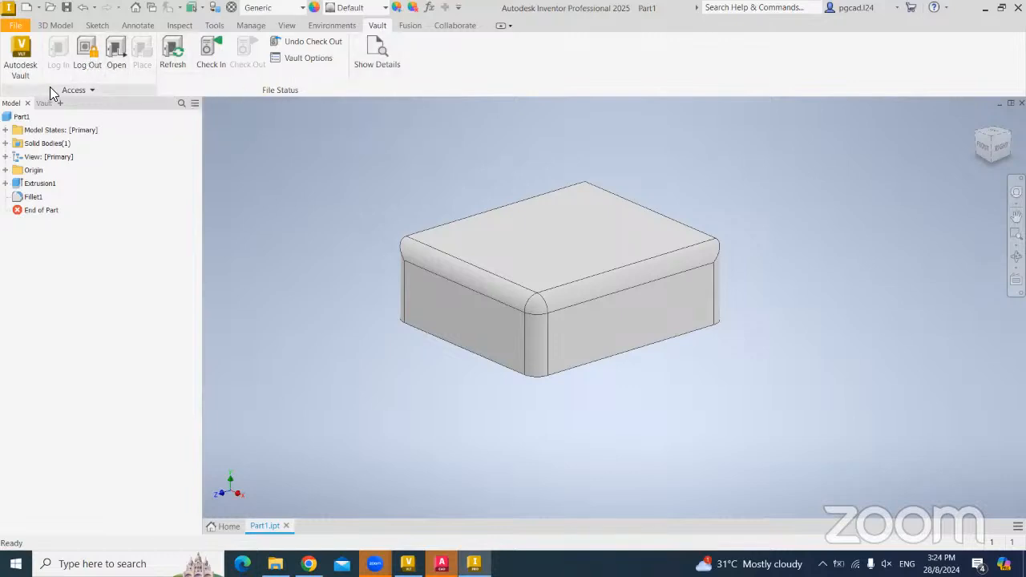
- Log out of FOL Vault and log back in under a different user name
click(80, 57)
click(462, 299)
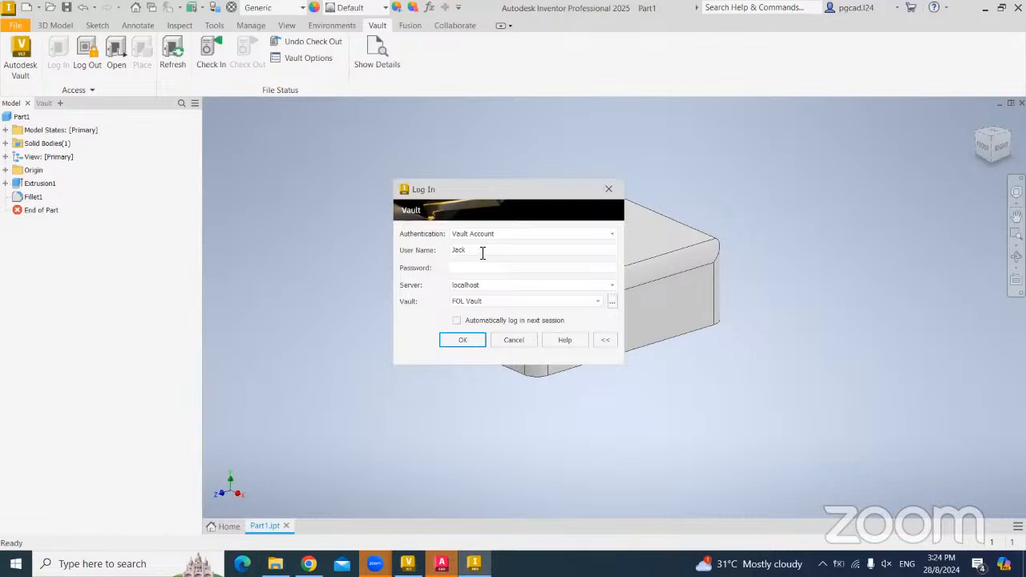
drag(482, 253, 414, 252)
text(Adam)
click(443, 342)
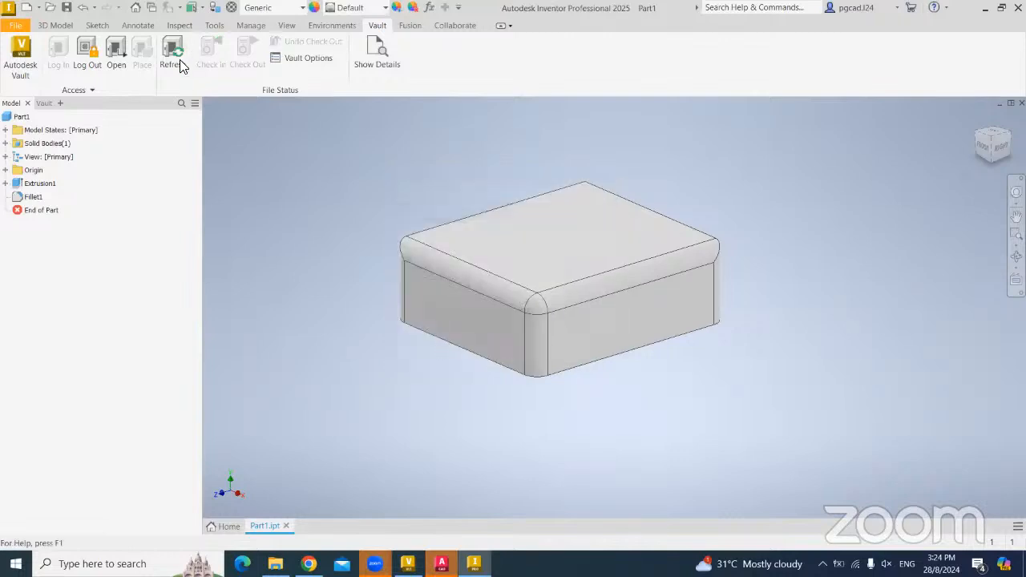
- Close Part1.ipt and reopen it from the Home recent files list
click(286, 526)
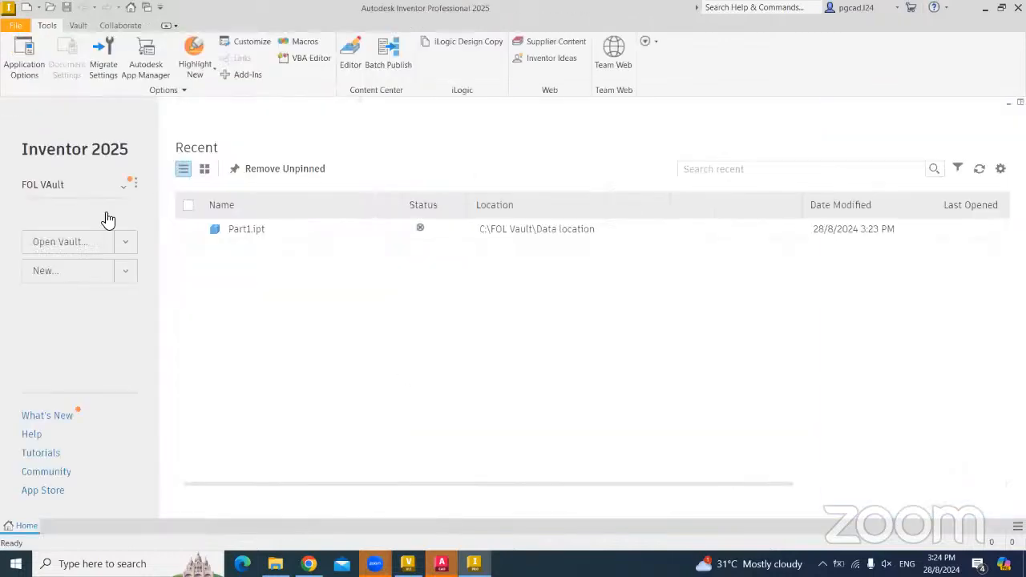
click(264, 228)
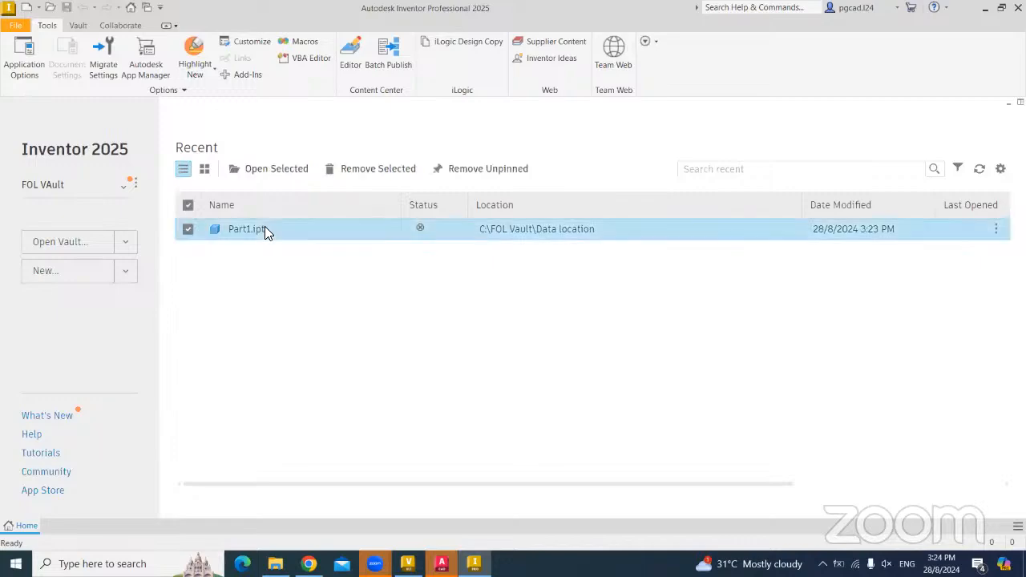
double_click(265, 229)
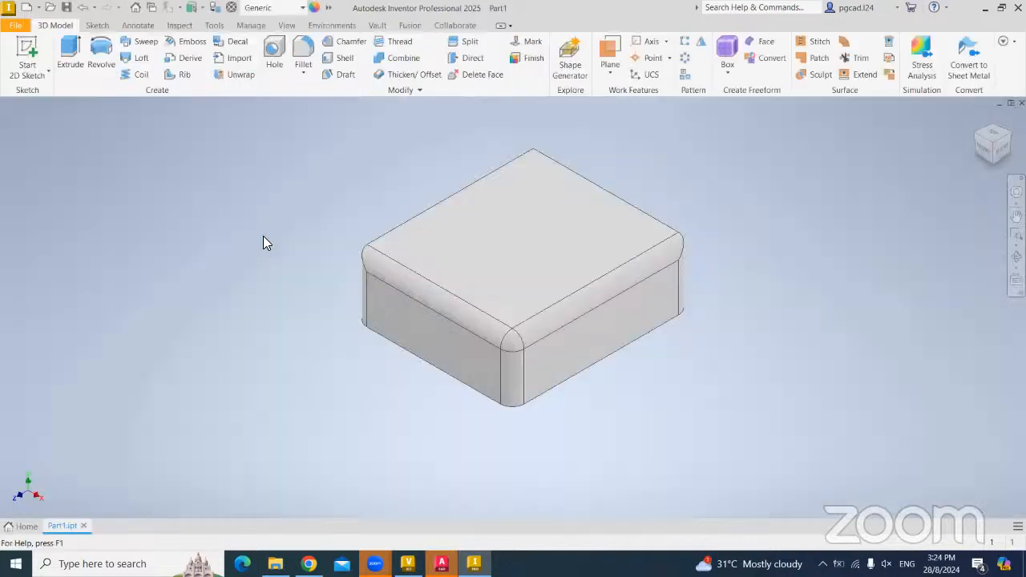
scroll(292, 201, up, 2)
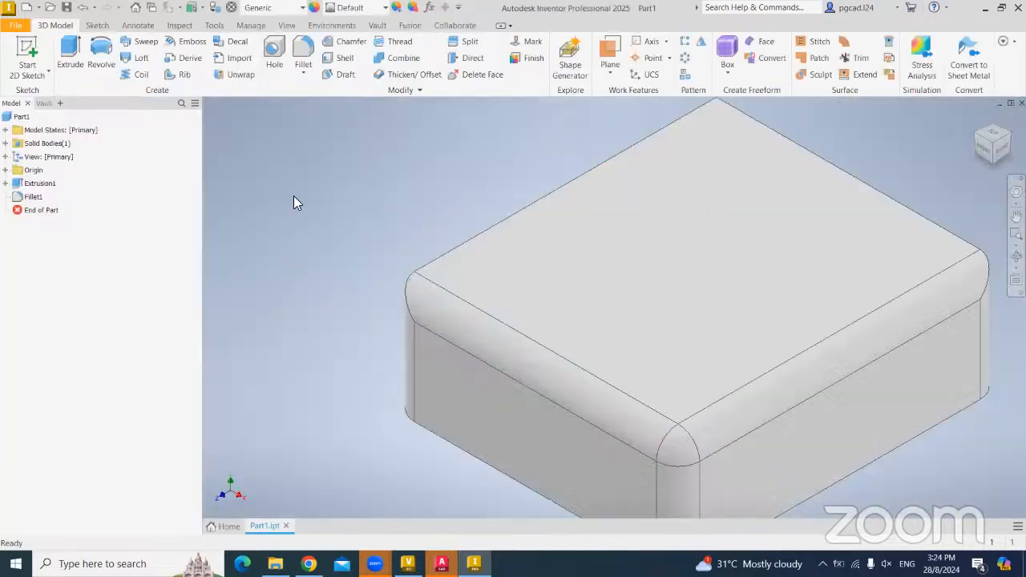
scroll(310, 221, down, 5)
middle_drag(310, 222, 306, 276)
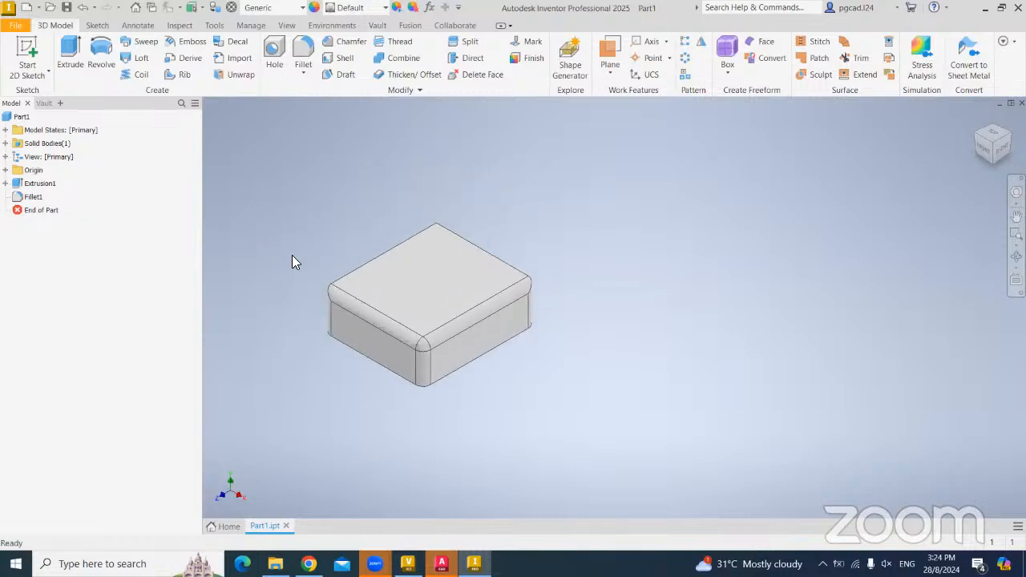
shift+middle_drag(334, 256, 473, 273)
click(375, 25)
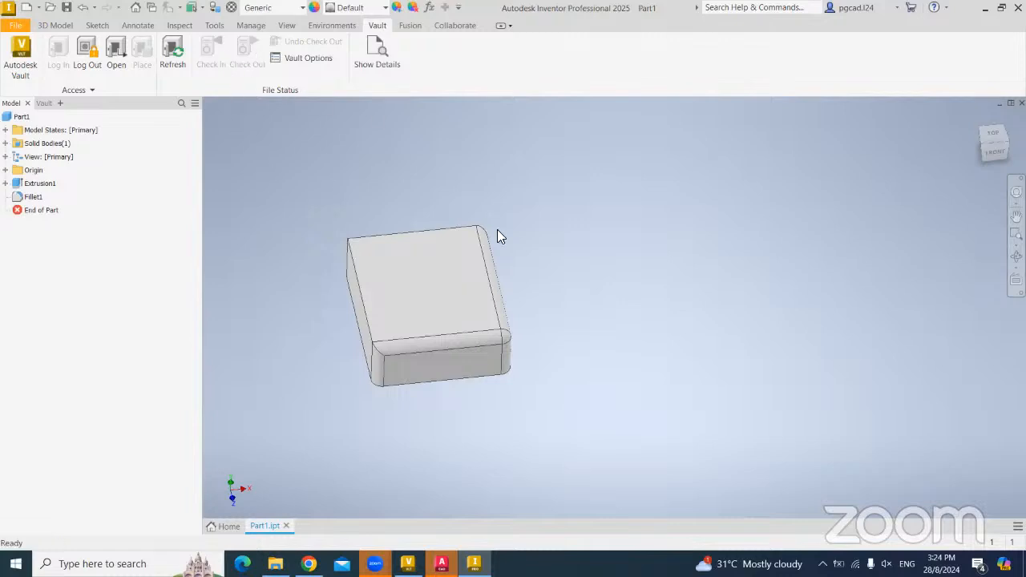
shift+middle_drag(389, 259, 405, 240)
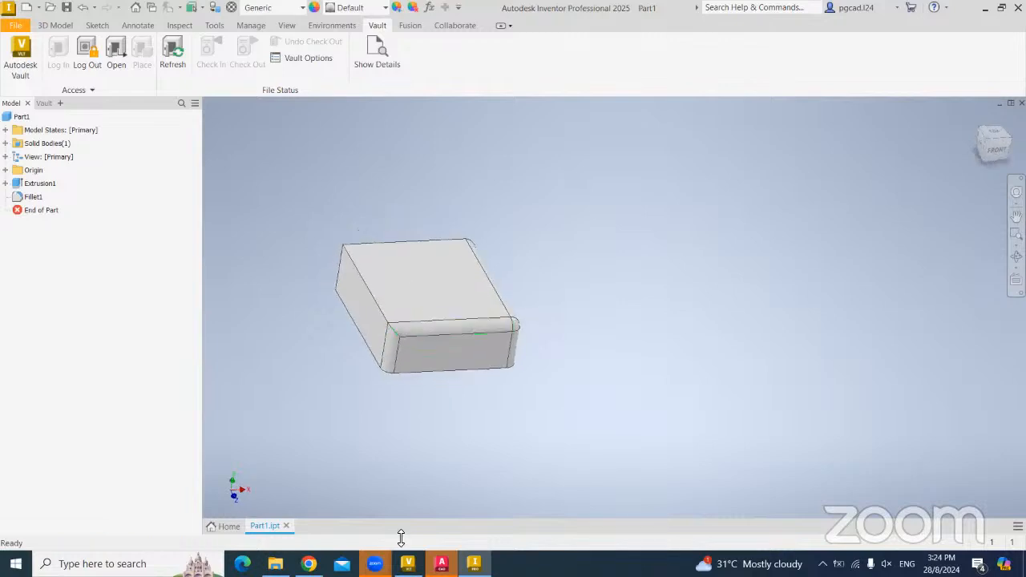
click(408, 564)
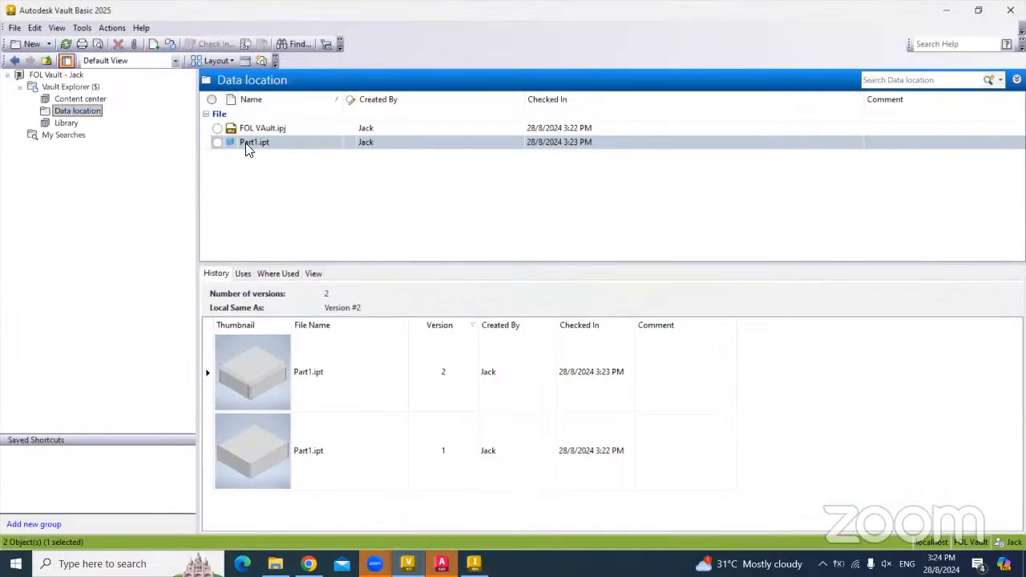
- View Part1.ipt's details in the Data location, then close them
right_click(271, 141)
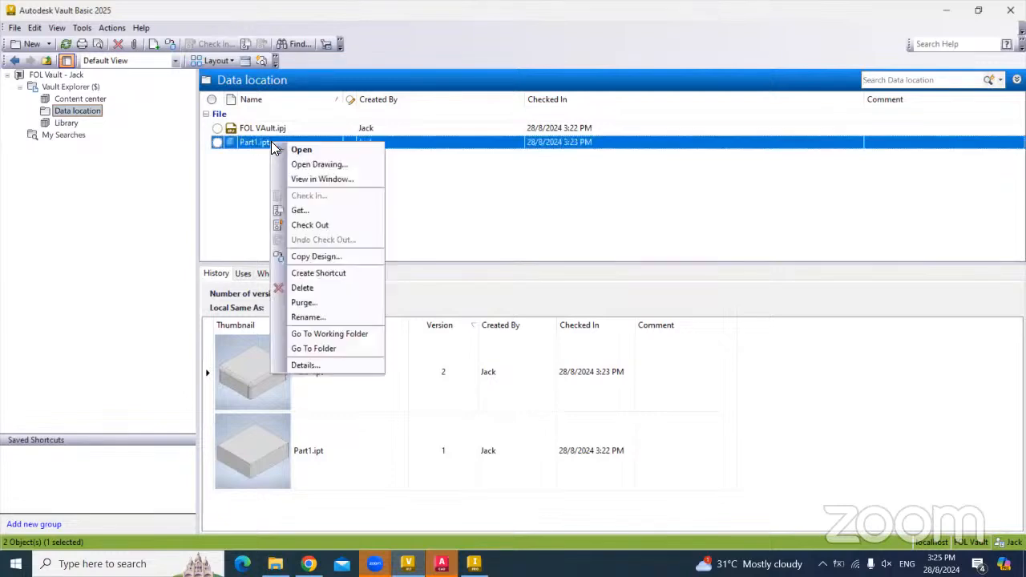
click(250, 166)
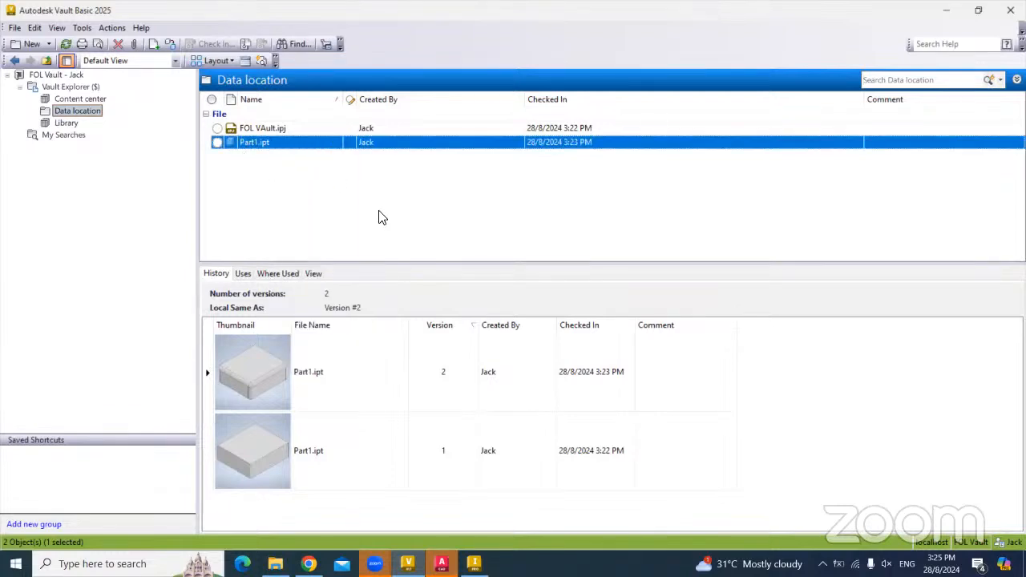
right_click(269, 150)
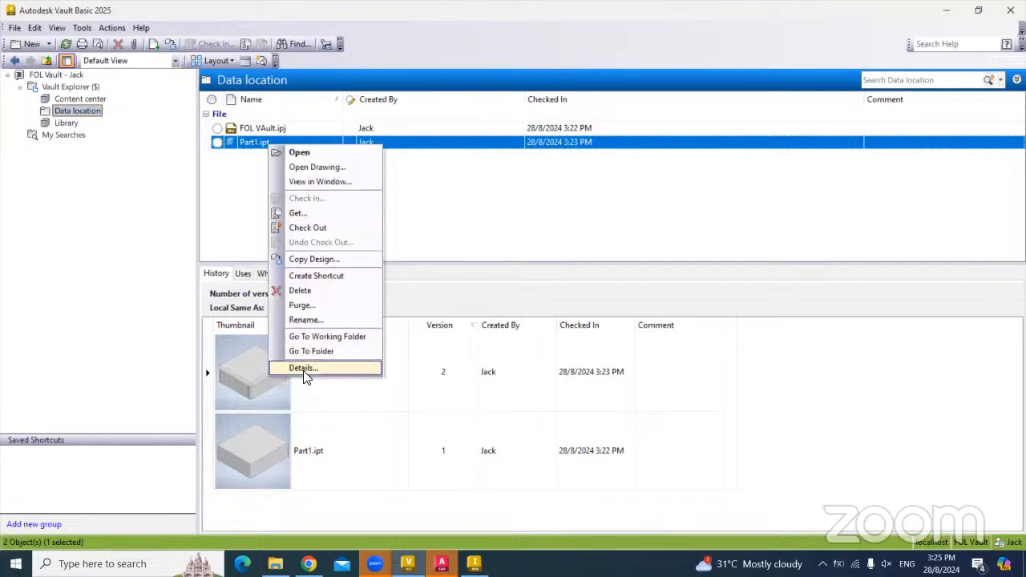
click(303, 369)
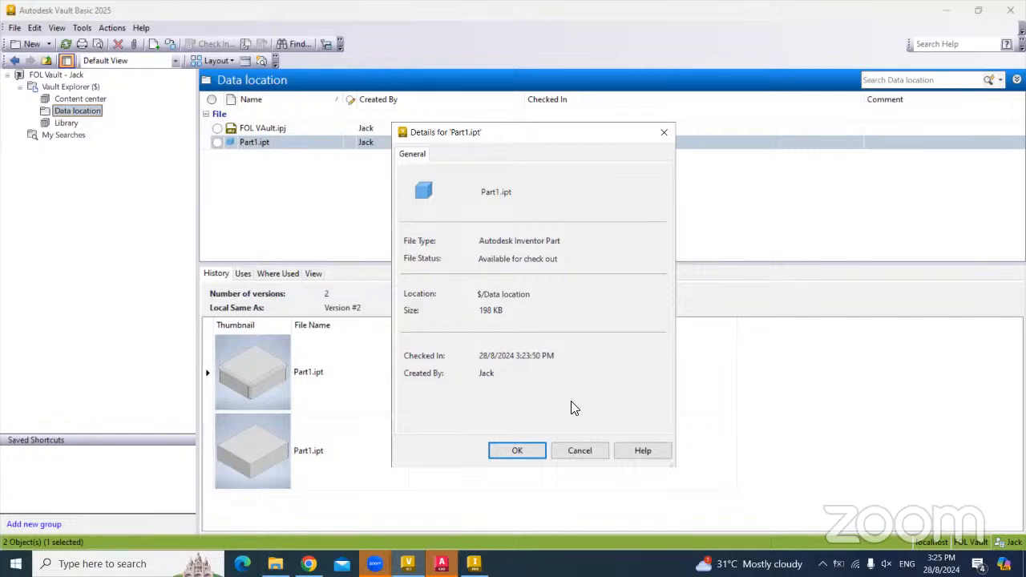
click(578, 450)
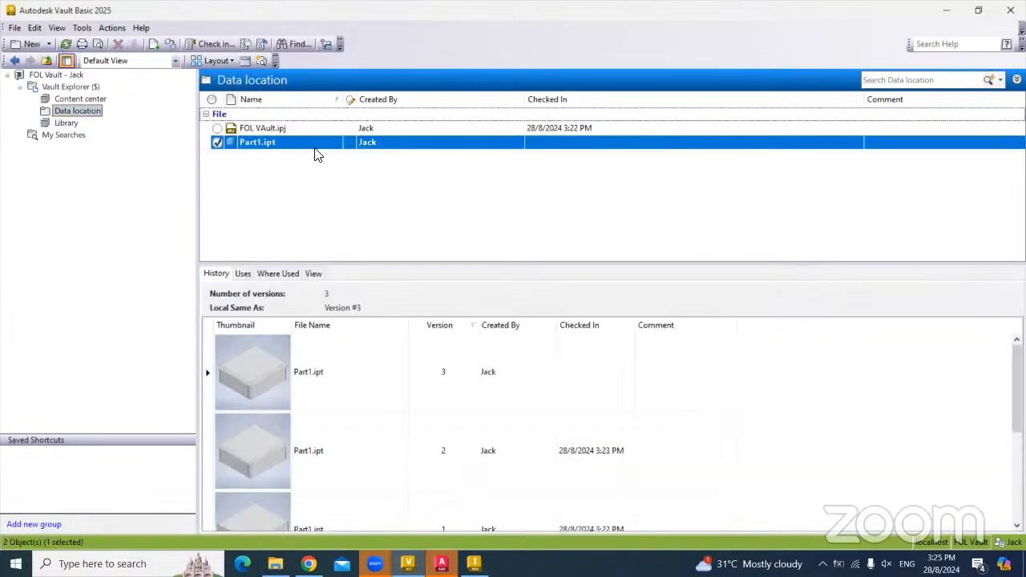
- Reopen Part1.ipt's details to see it checked out with a third version
right_click(315, 151)
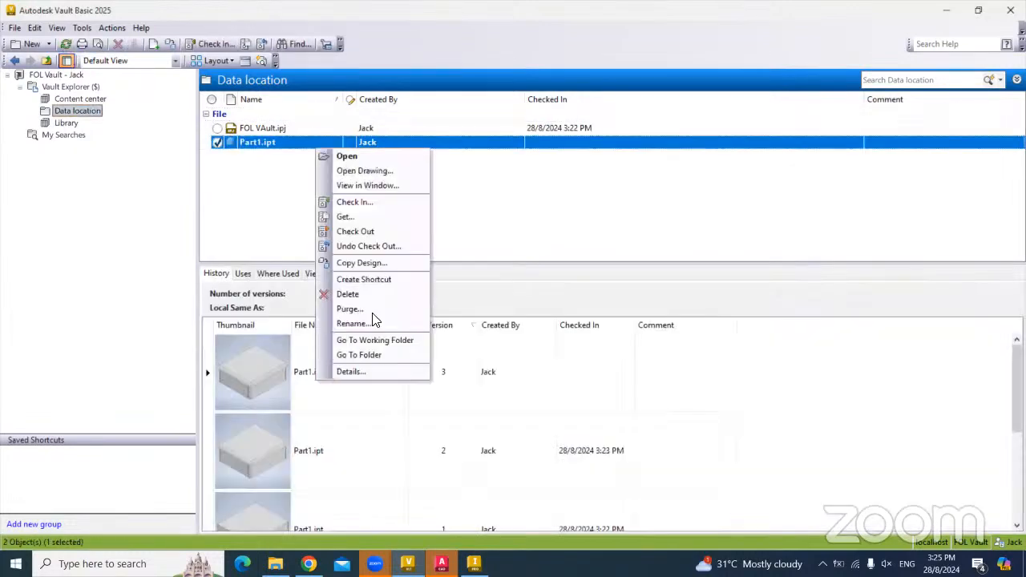
click(353, 372)
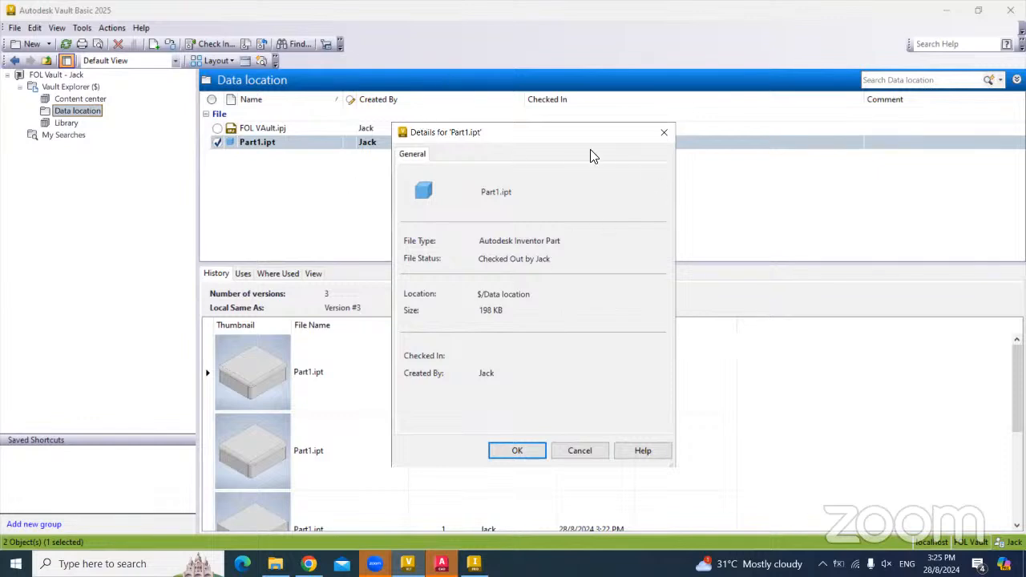
click(664, 132)
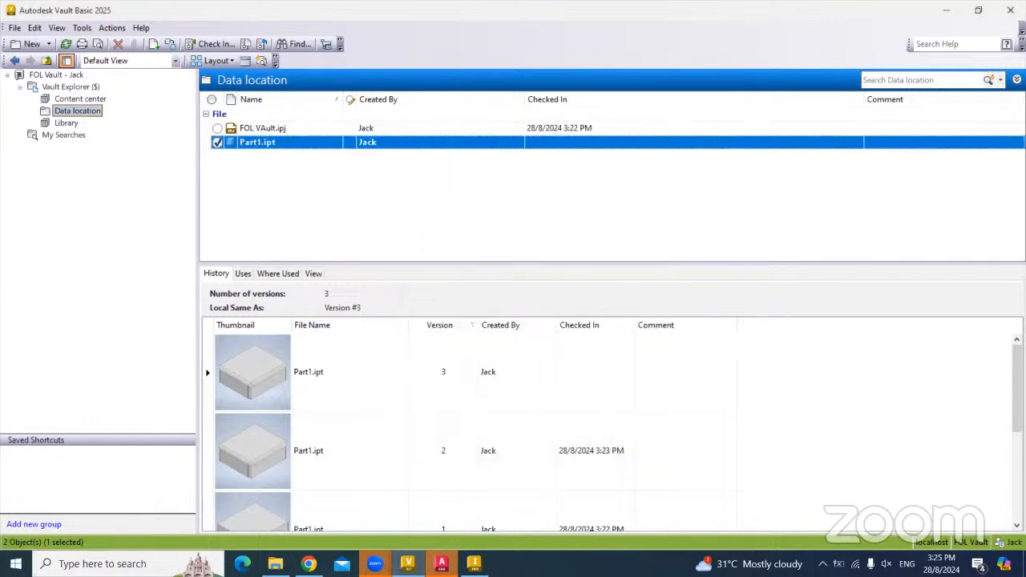
- Log out of the vault and log back in as the original user
click(474, 564)
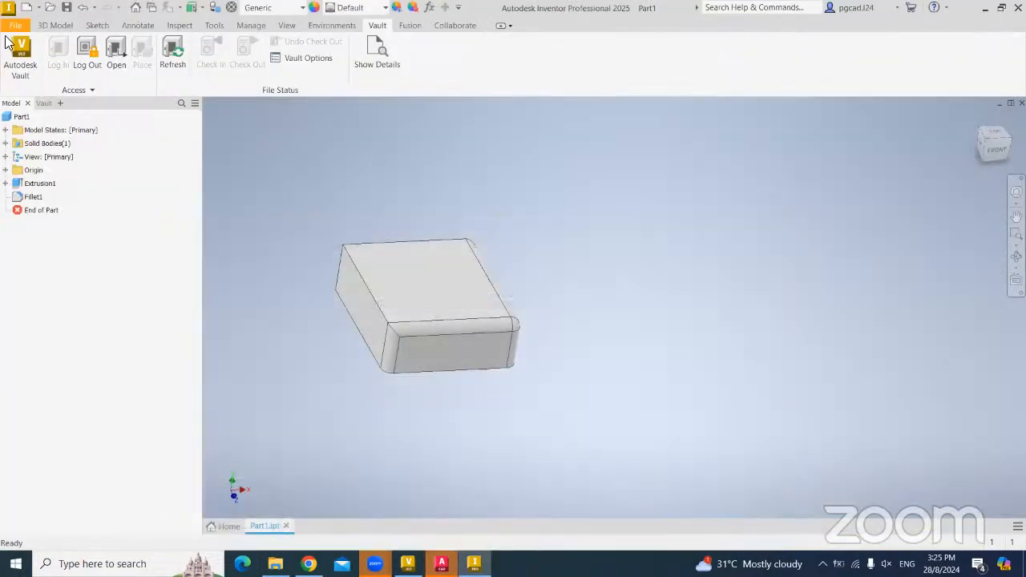
click(86, 64)
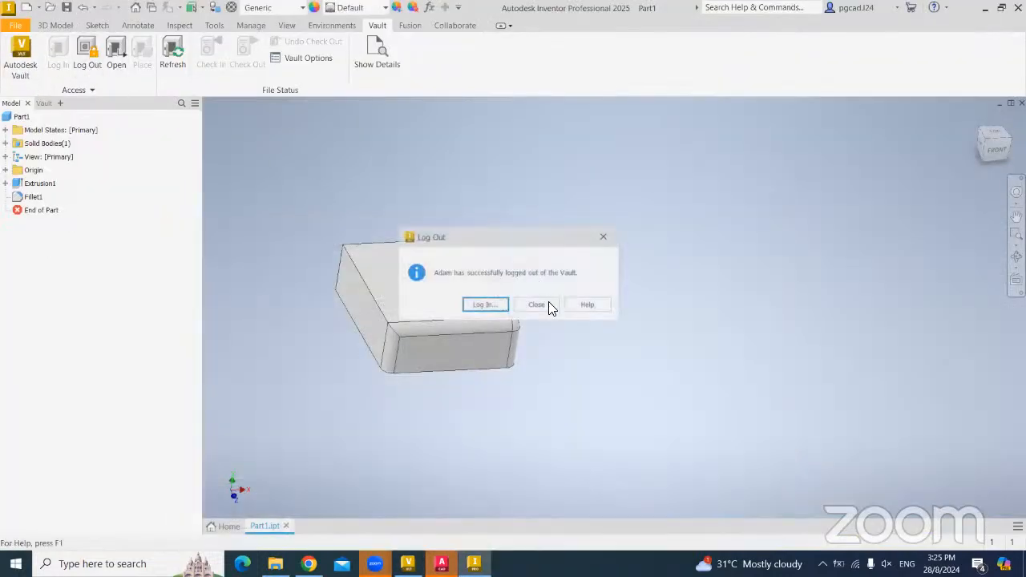
click(489, 303)
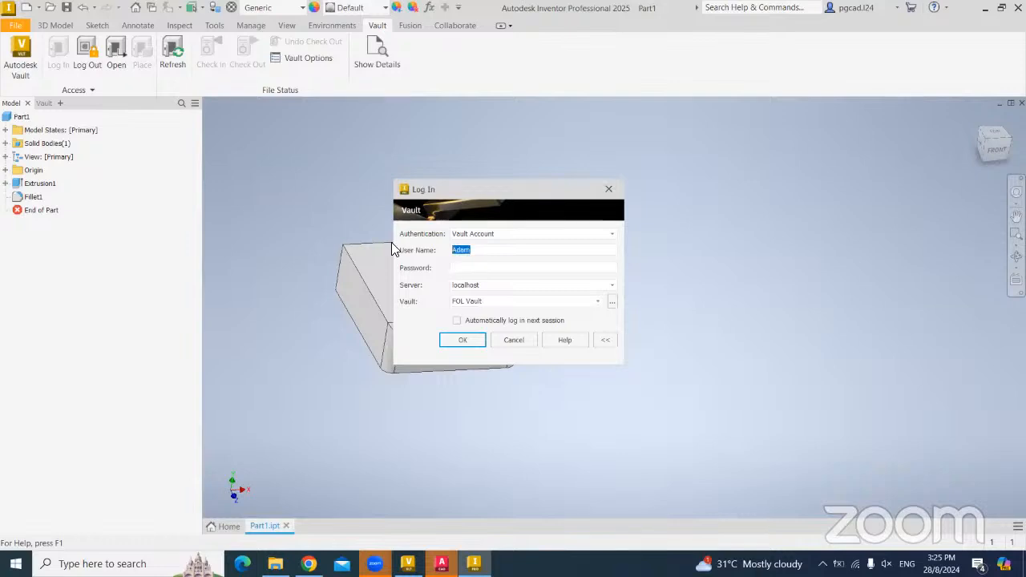
text(Jack)
click(465, 341)
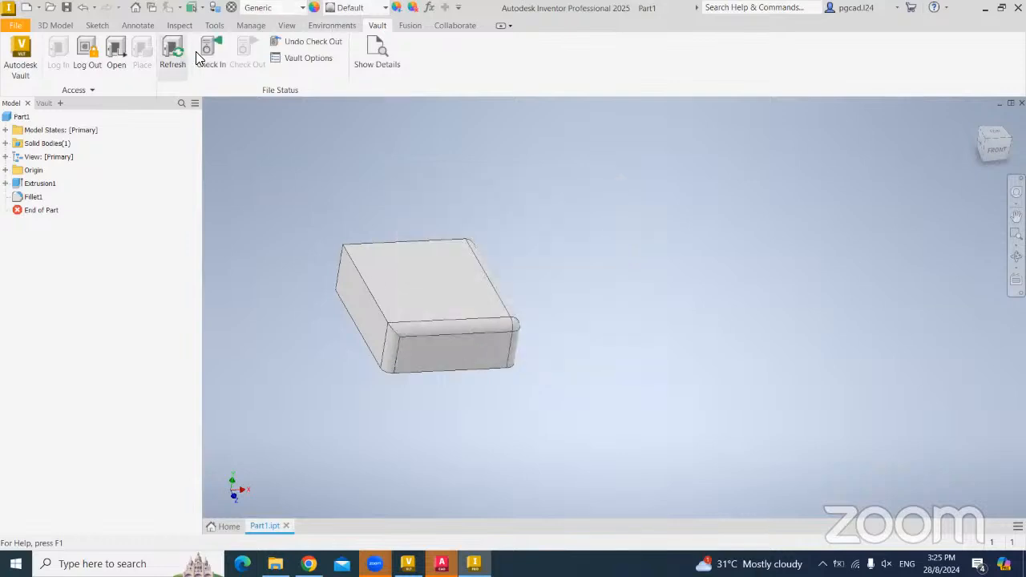
- Add a hole feature with two holes on the box's top face
shift+middle_drag(559, 272, 382, 199)
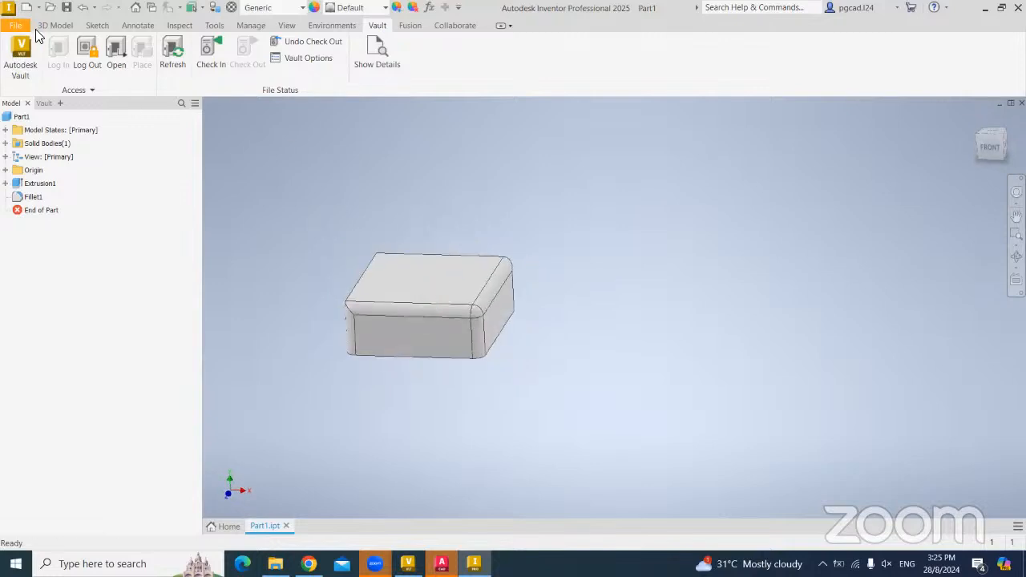
click(55, 25)
click(275, 54)
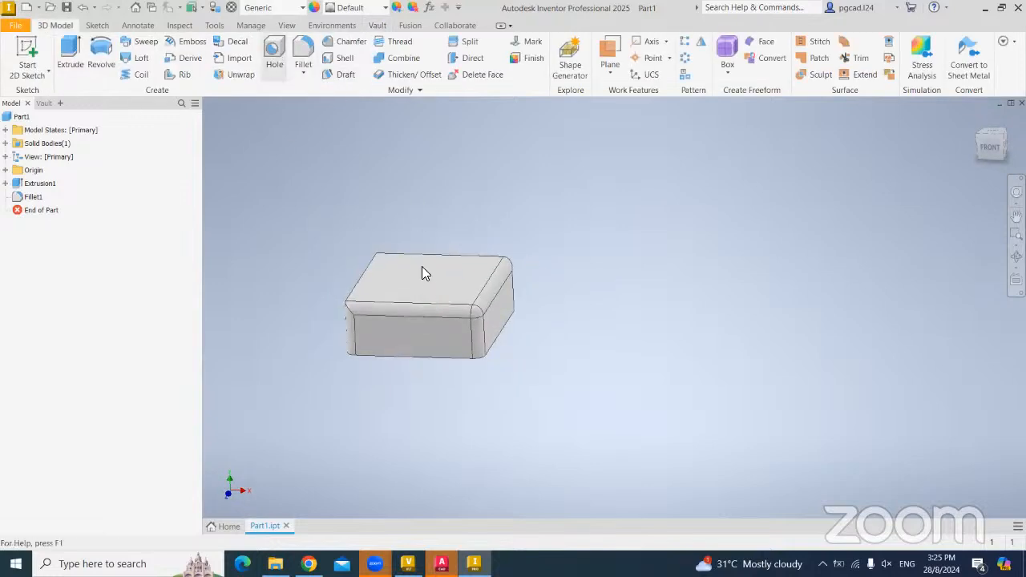
click(397, 273)
click(436, 284)
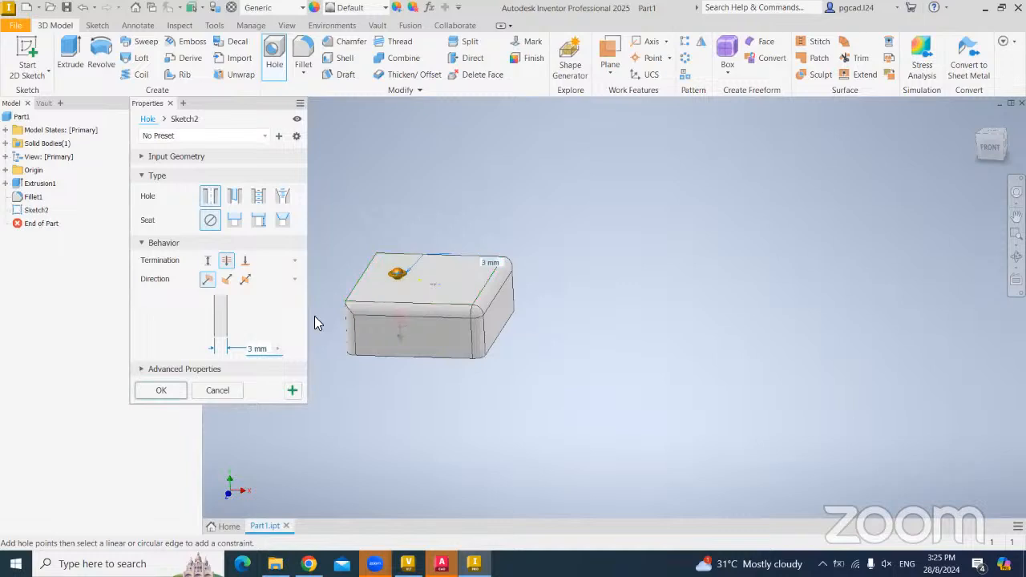
click(162, 391)
- Save Part1.ipt and check it into the vault
click(377, 25)
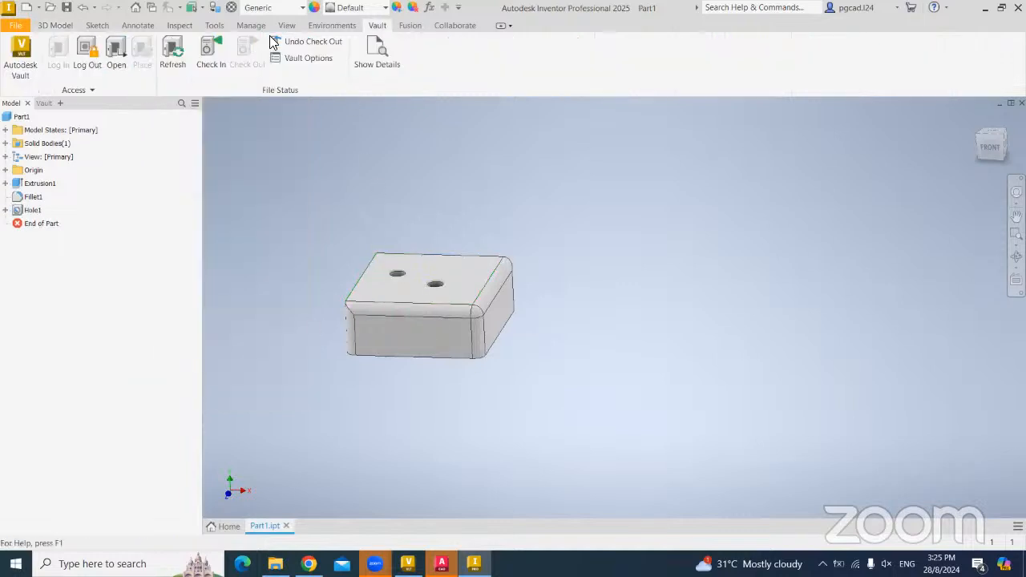
click(207, 62)
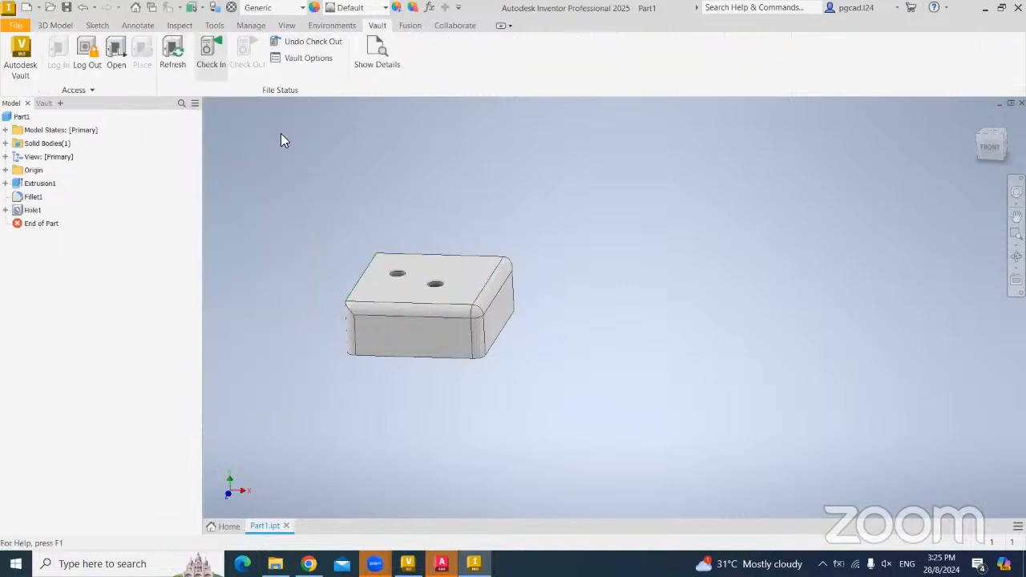
click(344, 189)
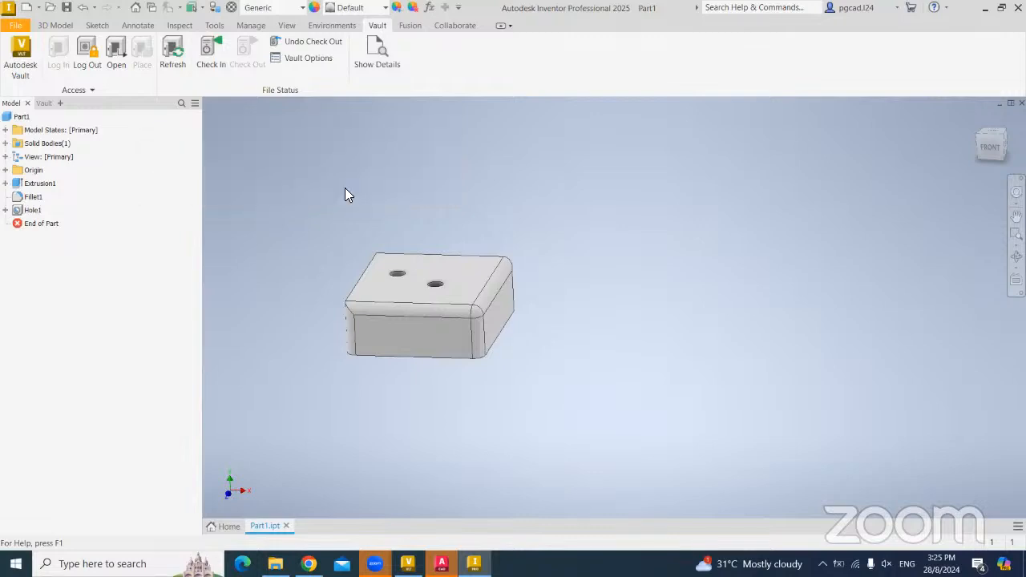
click(233, 429)
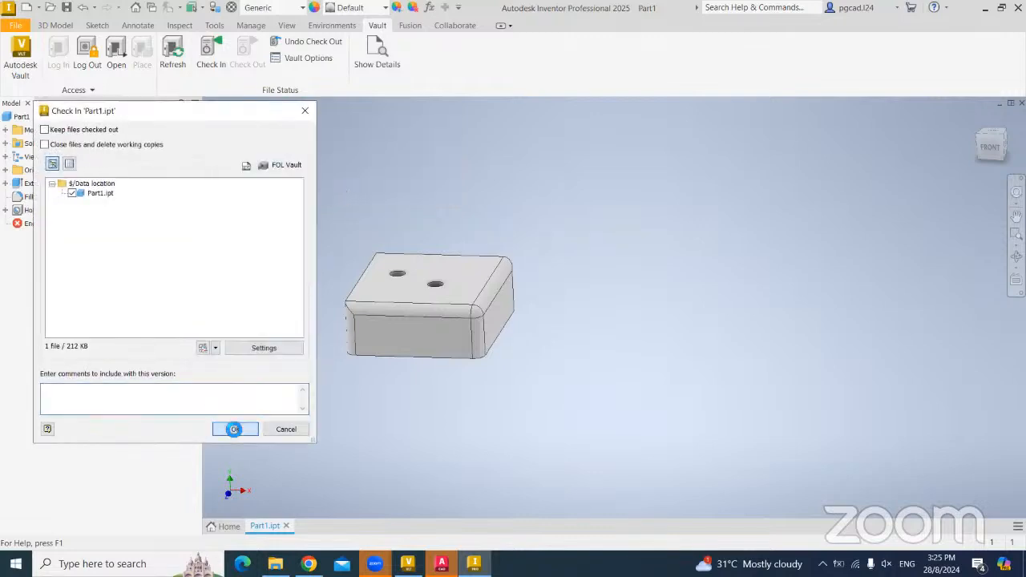
mouse_move(380, 252)
shift+middle_down()
mouse_move(396, 261)
mouse_move(380, 260)
shift+middle_up()
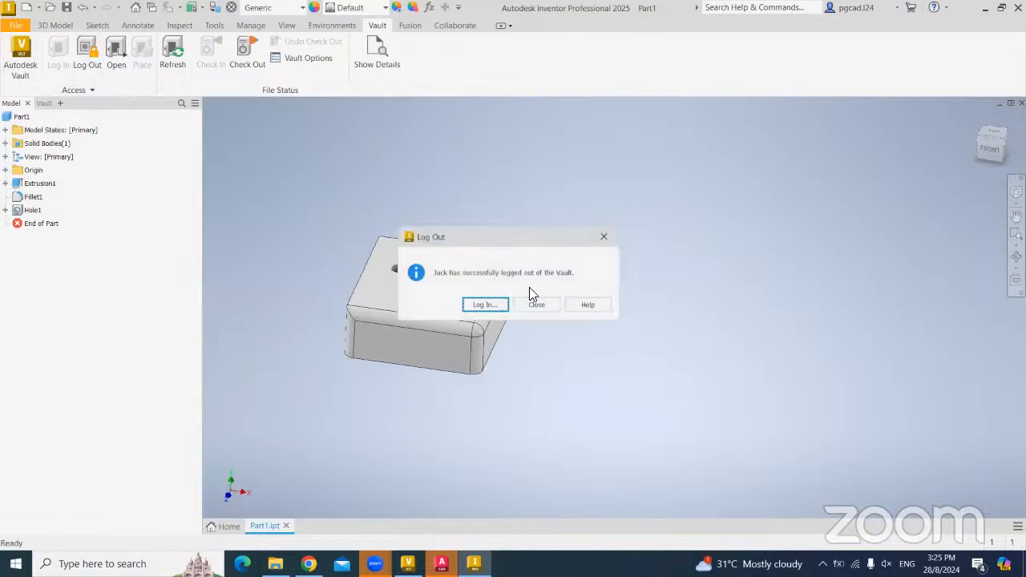
- Log into FOL Vault under another user account and reopen Part1.ipt from recent files
click(484, 306)
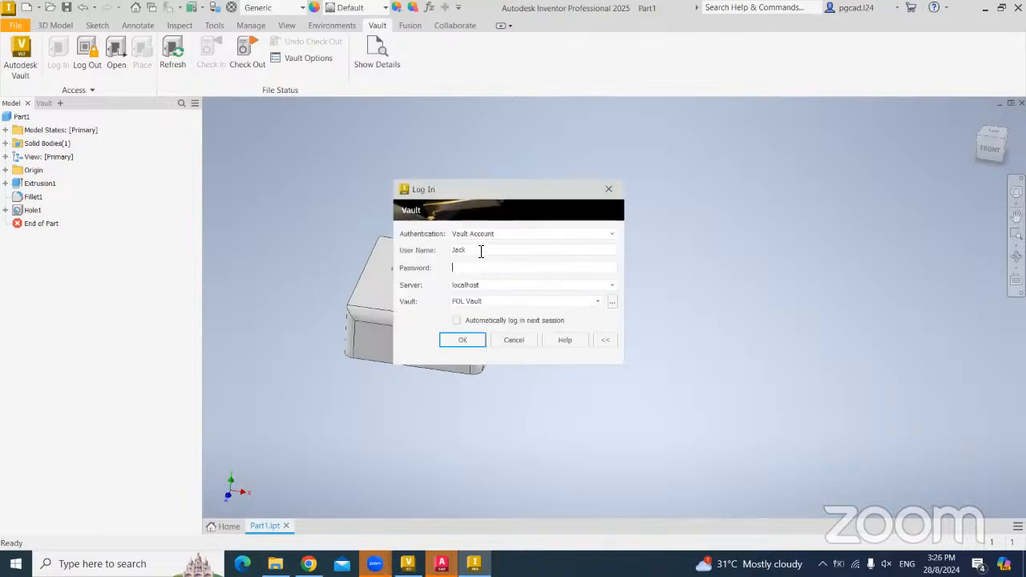
text(Admin)
click(461, 339)
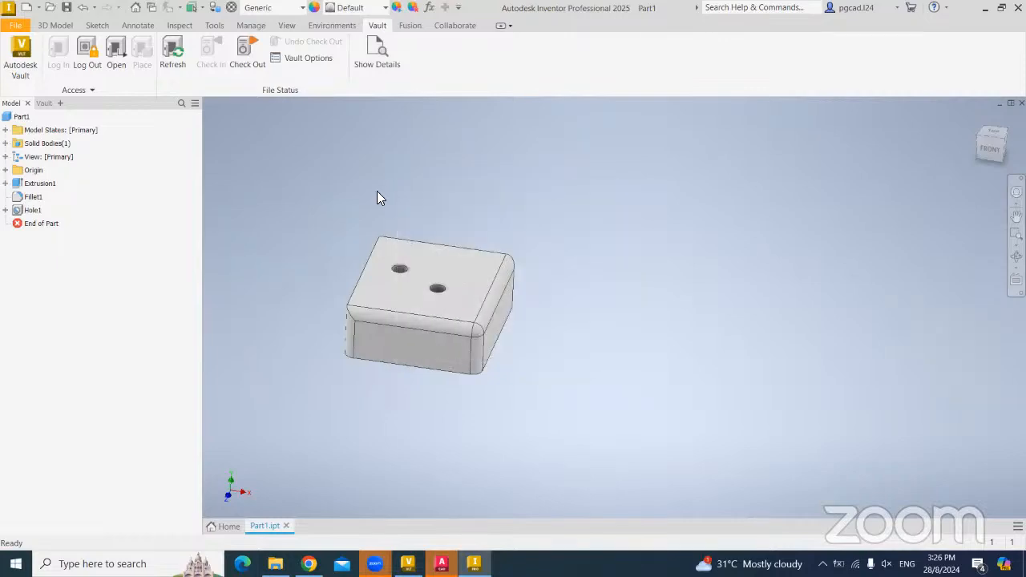
click(227, 526)
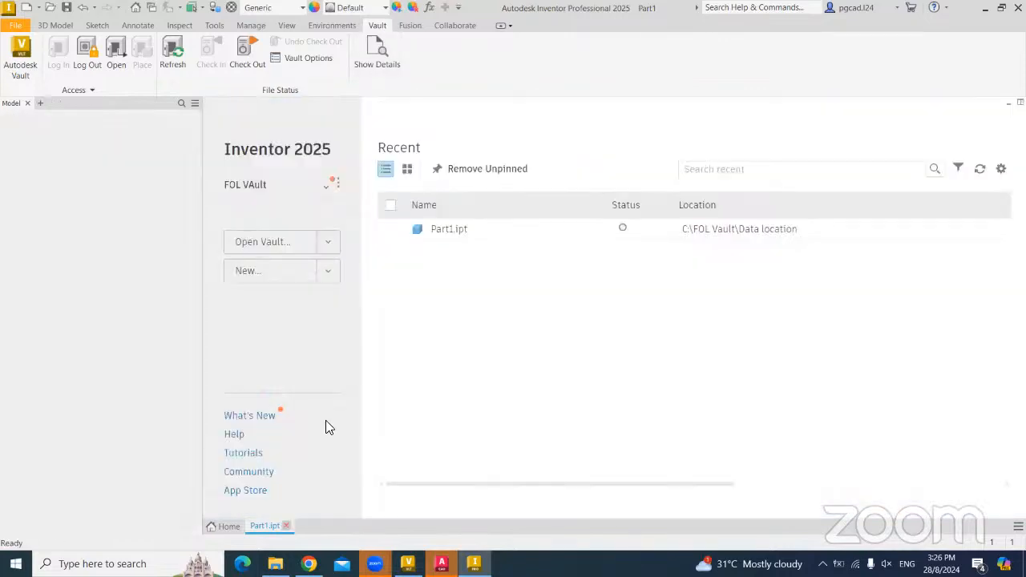
double_click(270, 235)
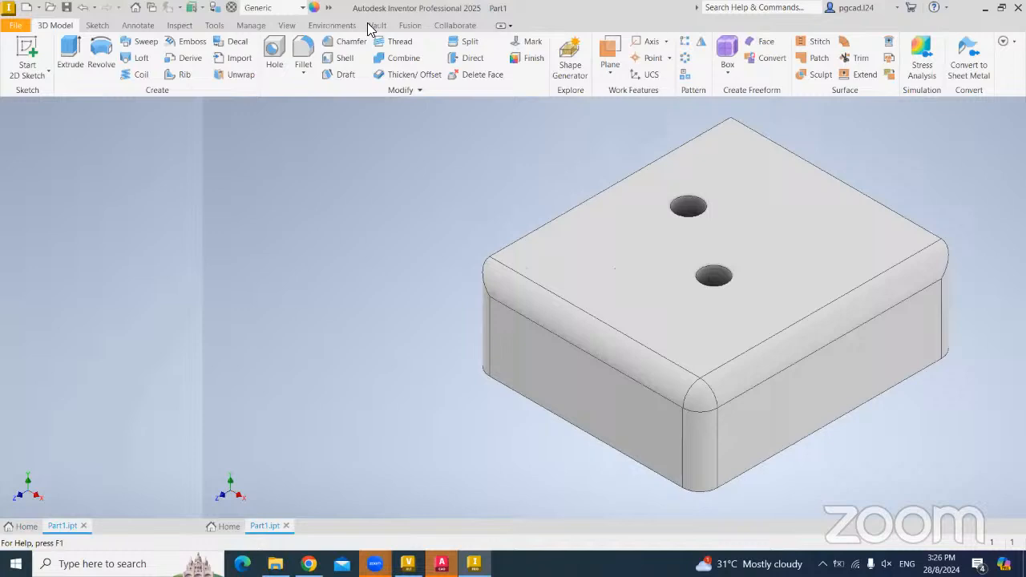
click(375, 26)
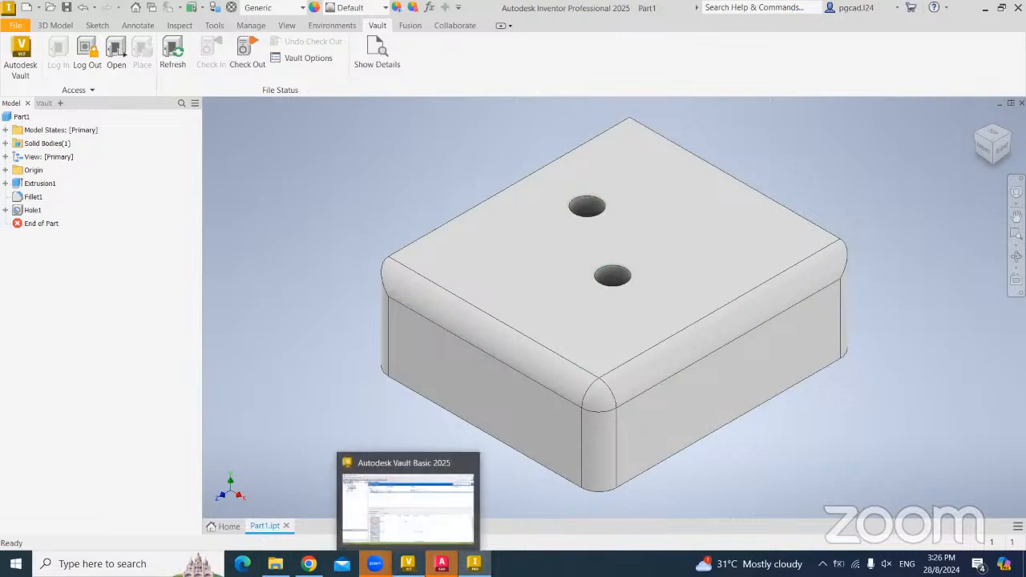
- Refresh Vault Basic so Part1.ipt shows checked in as version 3 with both holes
click(411, 561)
scroll(344, 378, down, 1)
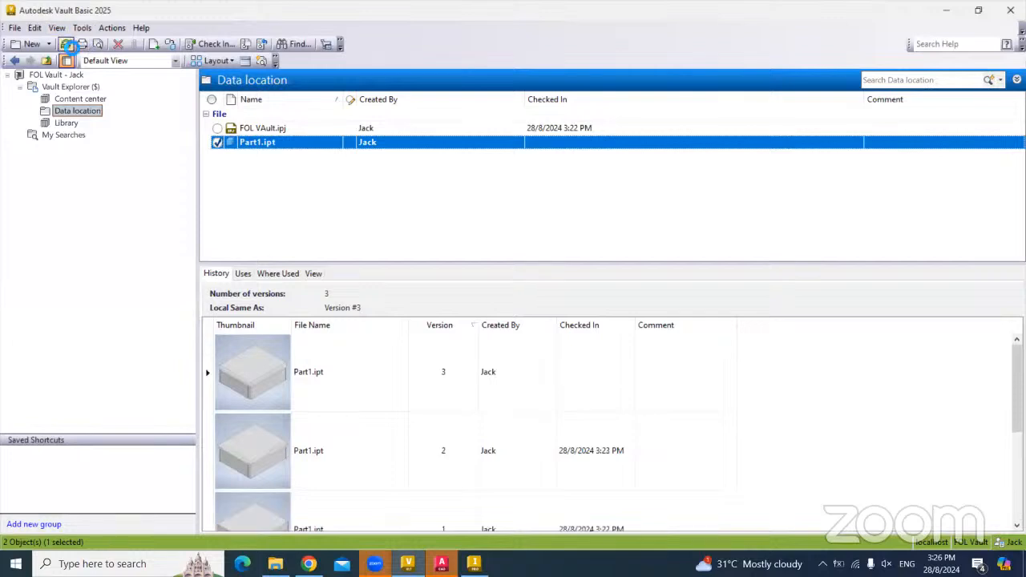
click(66, 44)
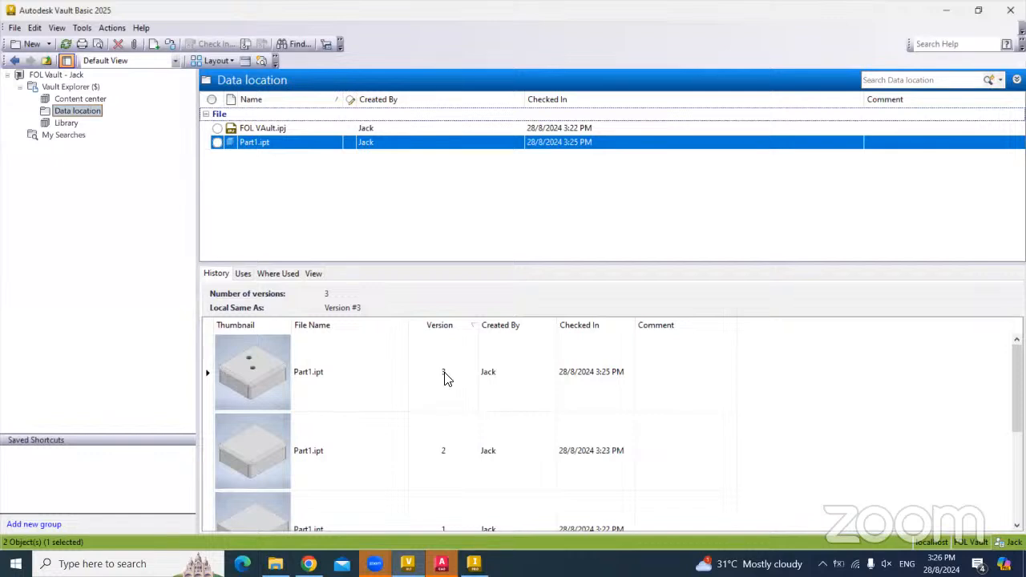
scroll(443, 380, down, 1)
scroll(417, 433, up, 1)
click(314, 275)
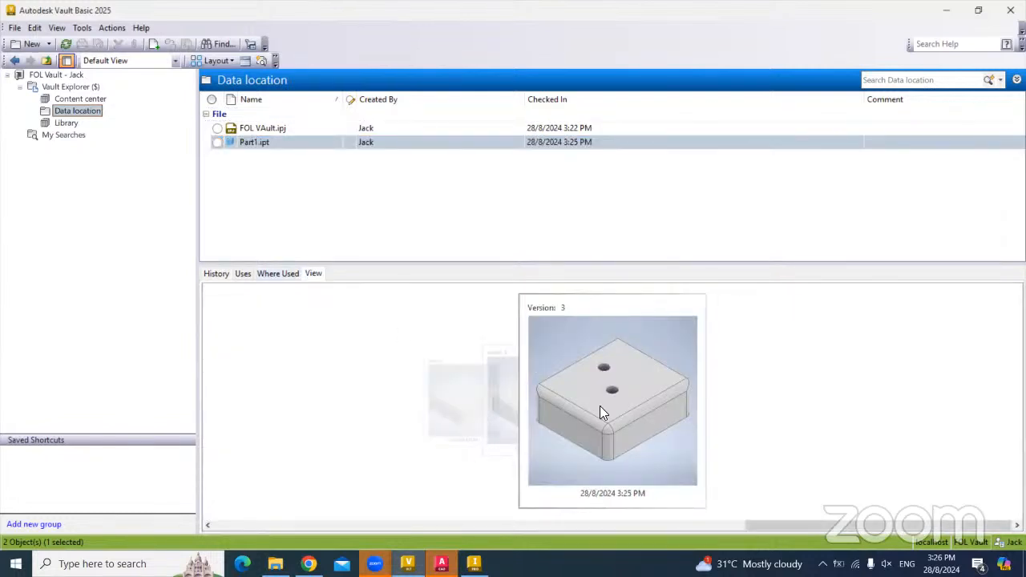
click(600, 409)
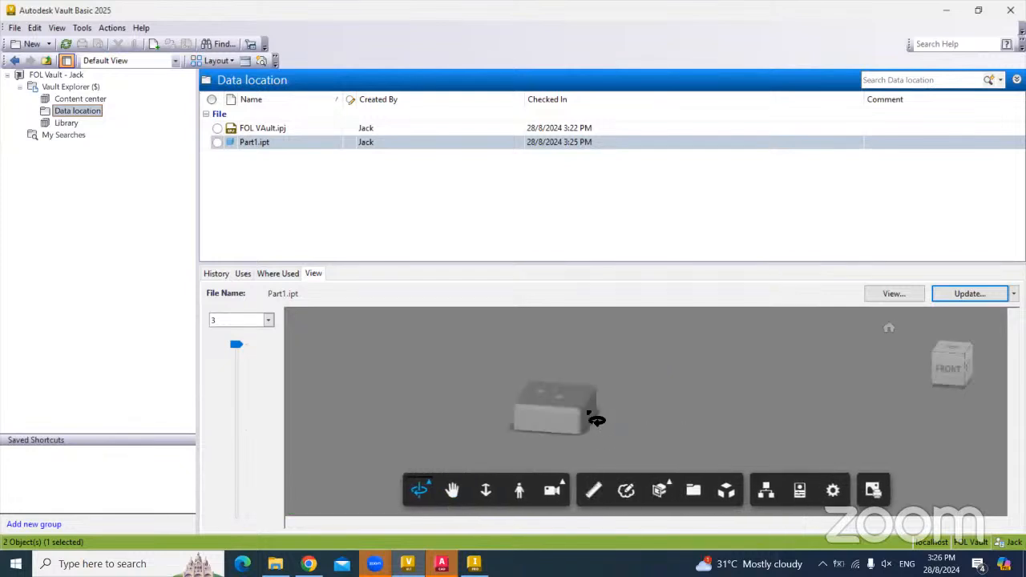
drag(596, 420, 590, 390)
scroll(583, 385, down, 2)
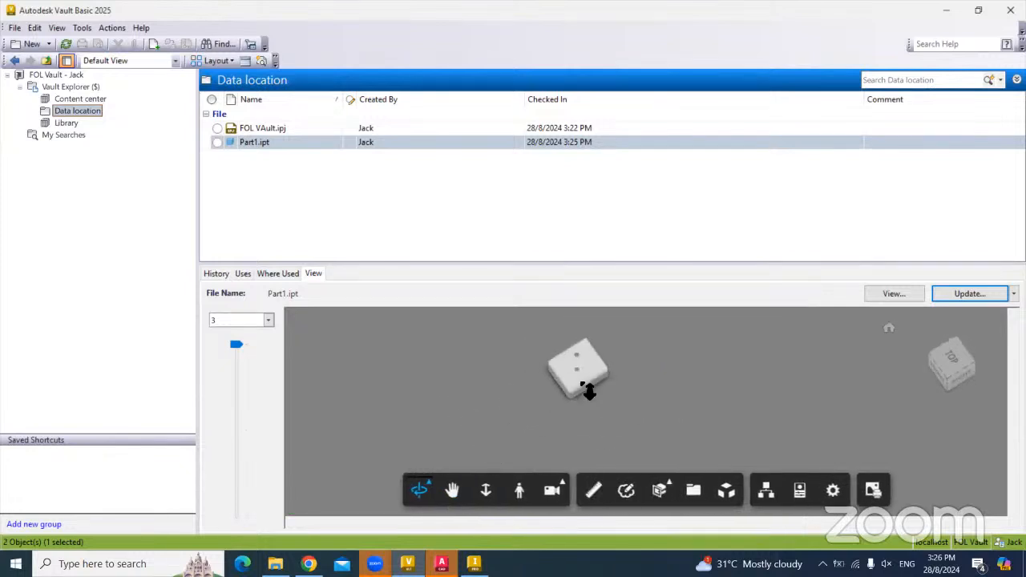
scroll(572, 378, up, 6)
middle_drag(535, 396, 557, 407)
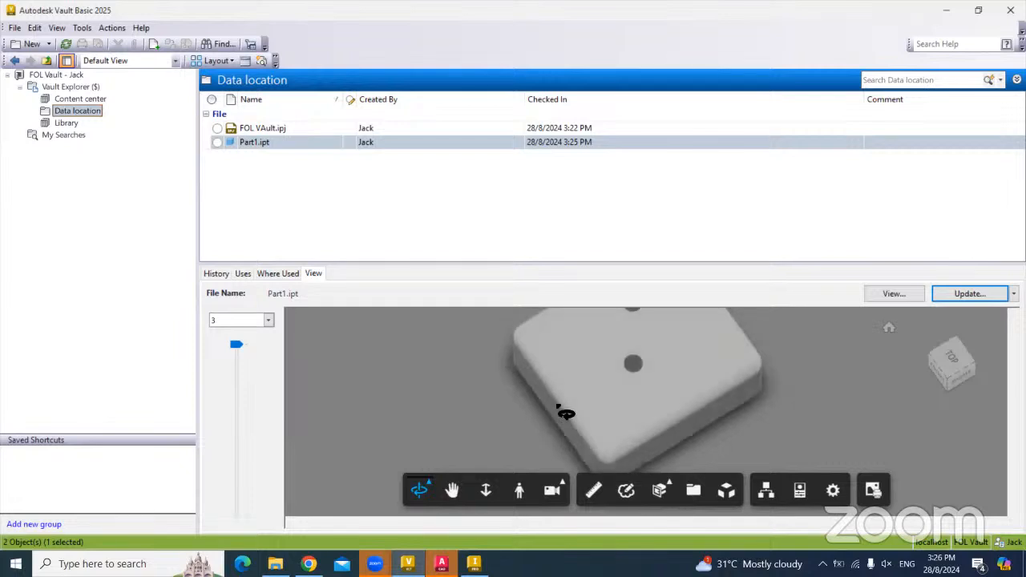
drag(557, 407, 619, 371)
scroll(535, 371, down, 2)
scroll(513, 366, up, 3)
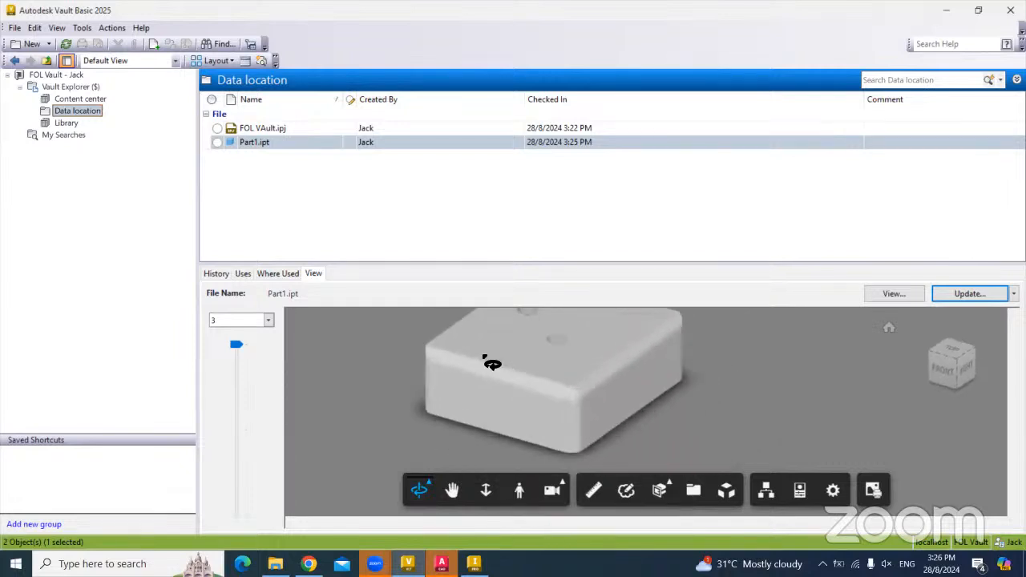
scroll(486, 360, down, 2)
middle_drag(489, 329, 486, 396)
click(215, 274)
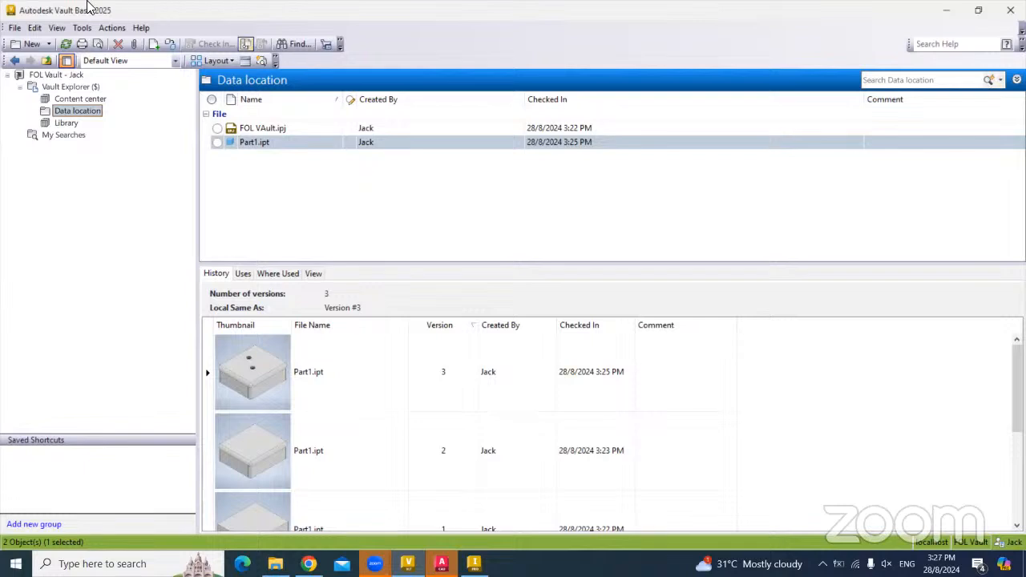
click(474, 564)
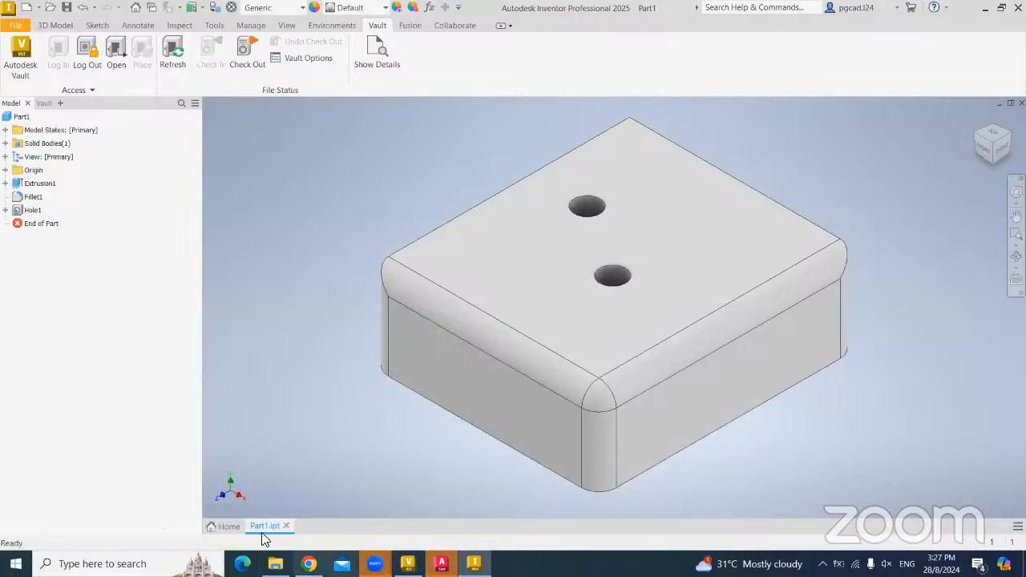
- Close the Part1.ipt document, leaving Inventor's Home screen
click(286, 526)
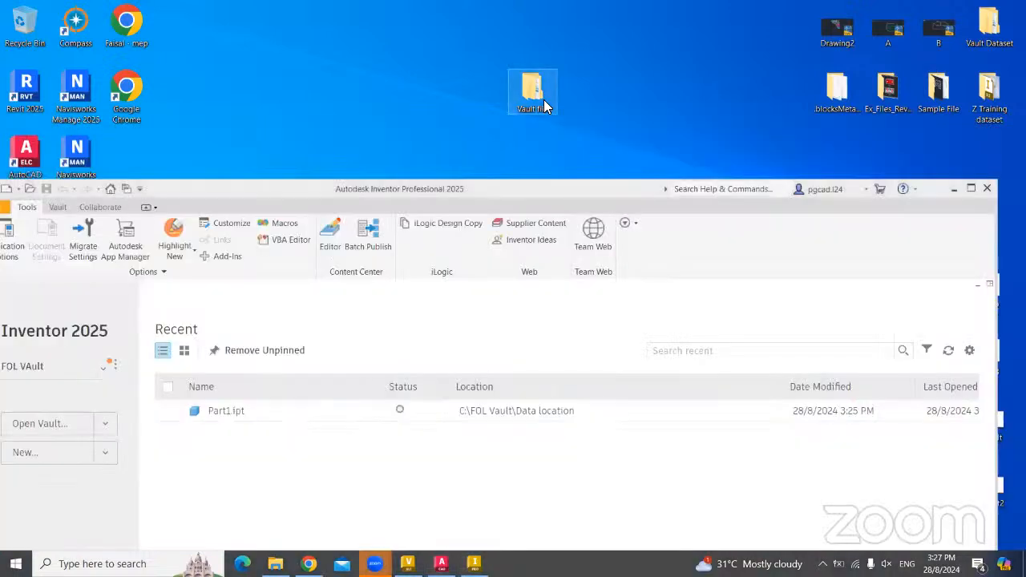
- Extract the AutoCAD Inventor File zip in the Vault file folder, then maximise Inventor
double_click(544, 99)
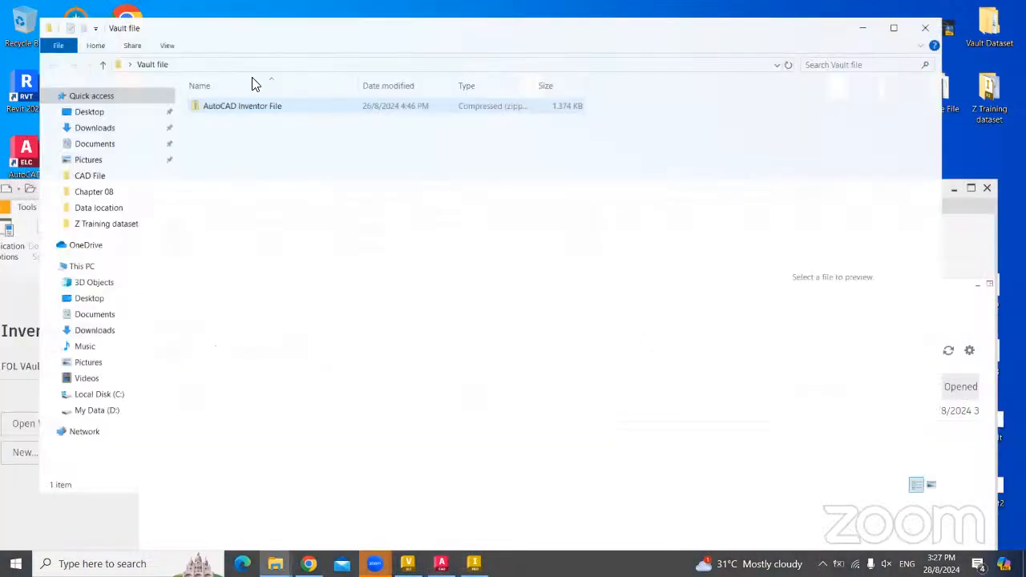
click(223, 107)
right_click(223, 106)
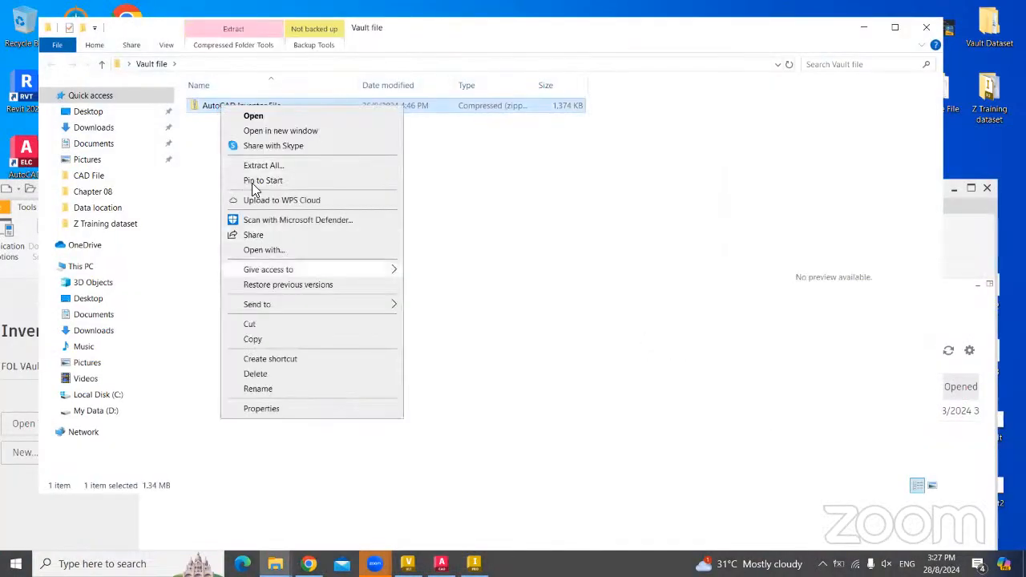
click(258, 166)
click(622, 418)
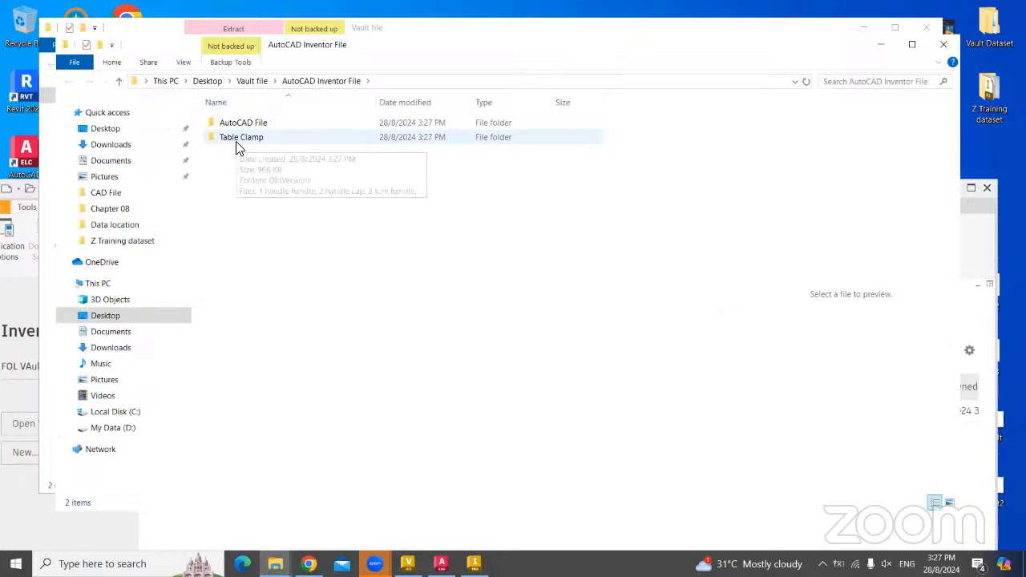
click(47, 528)
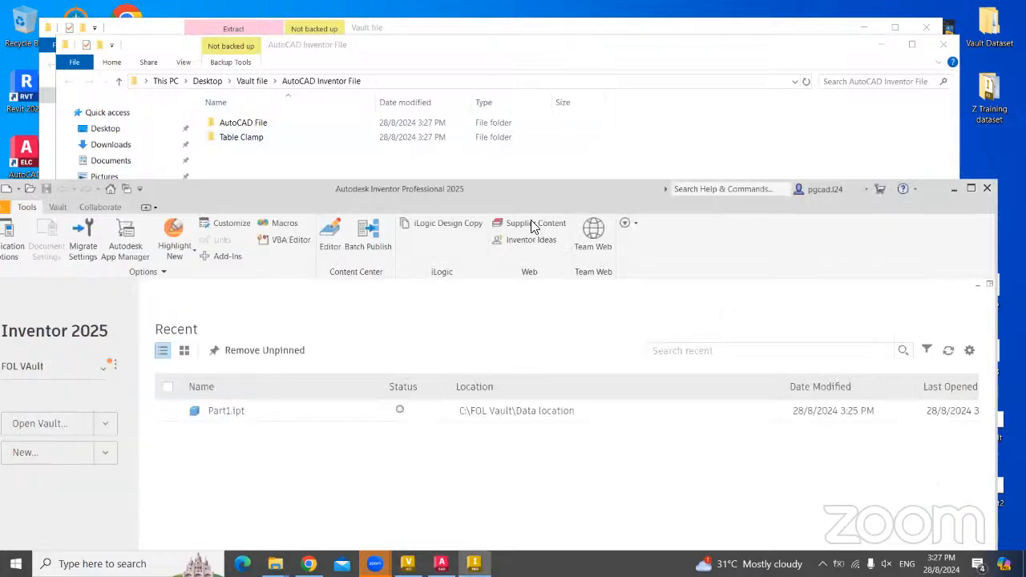
double_click(506, 194)
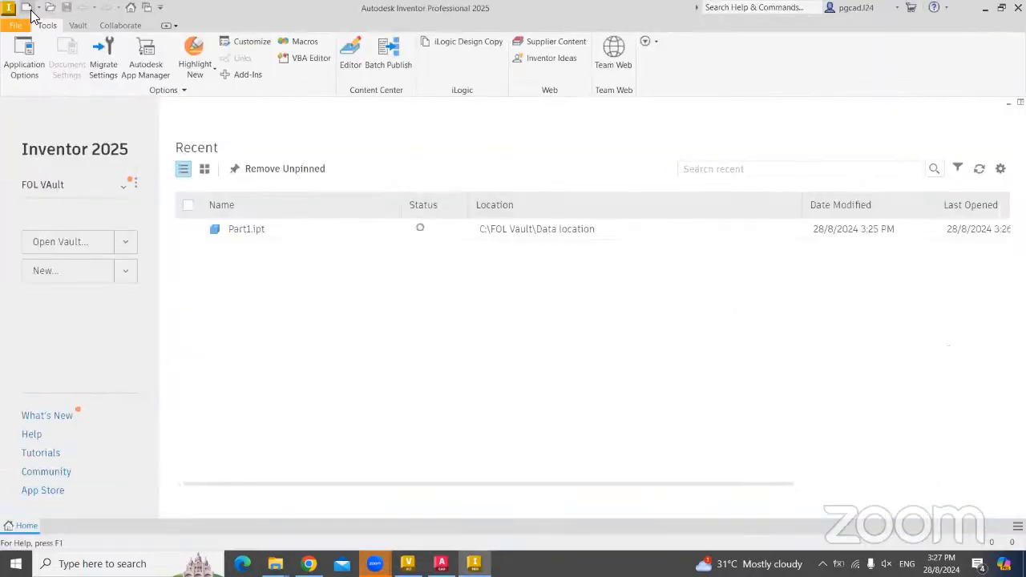
- Add the Table Clamp project file from Desktop > Vault file > AutoCAD Inventor File > Table Clamp
click(27, 10)
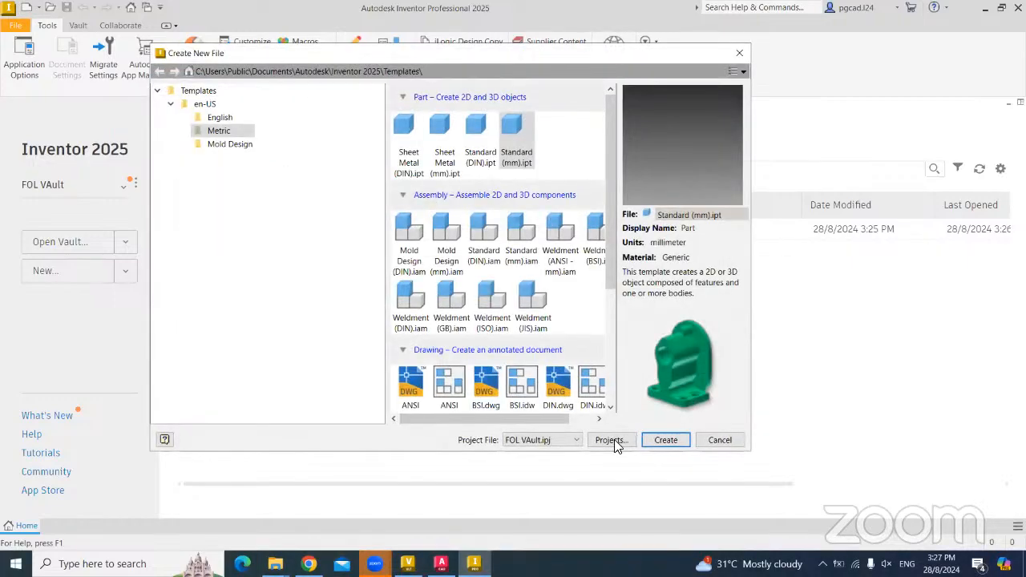
click(611, 440)
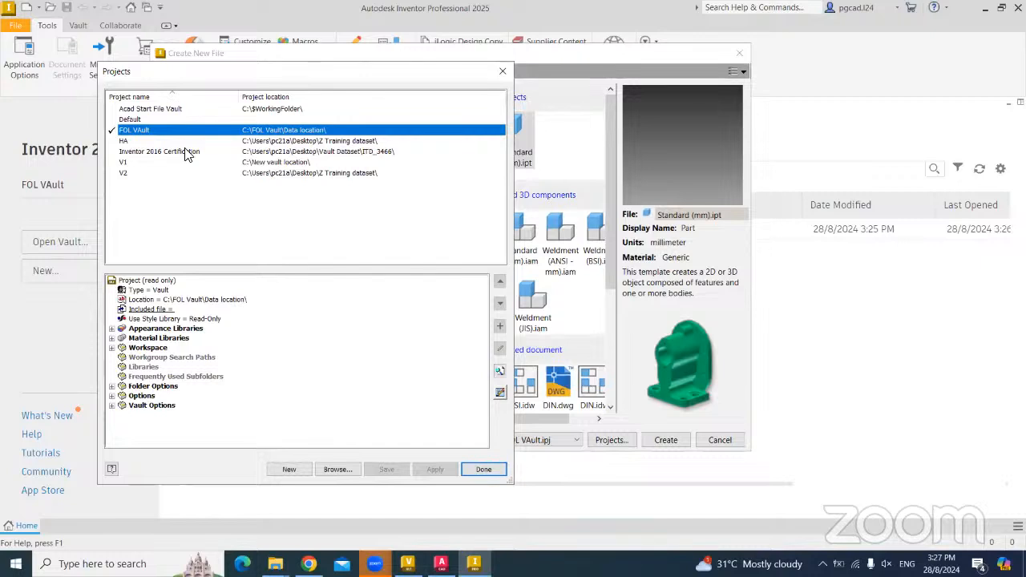
click(338, 469)
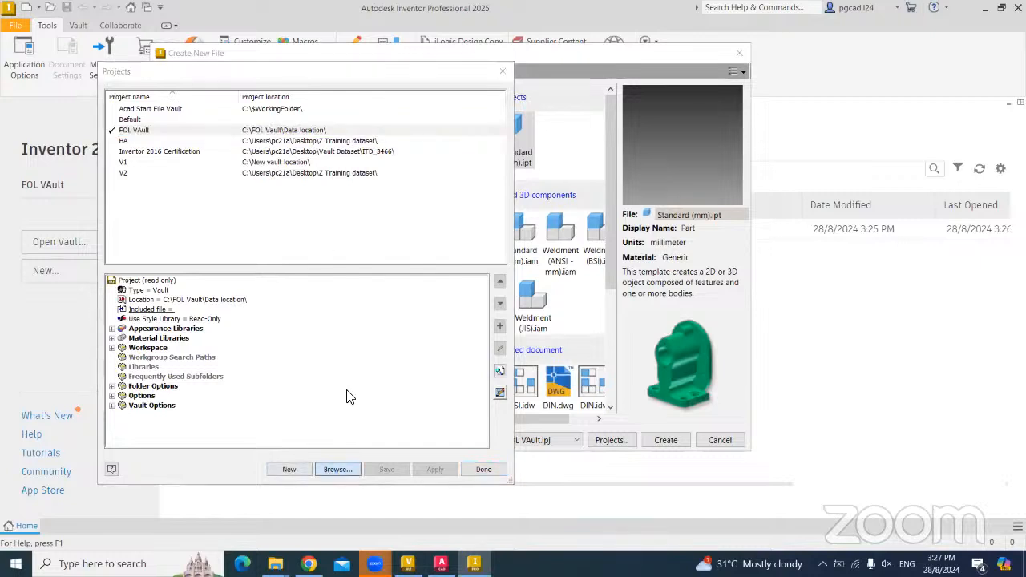
scroll(161, 189, up, 3)
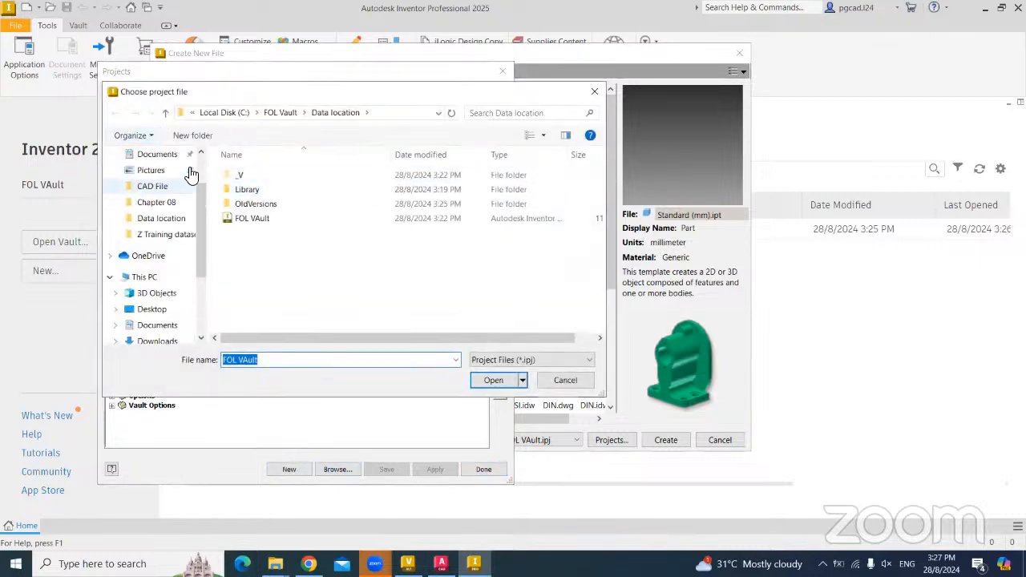
click(160, 183)
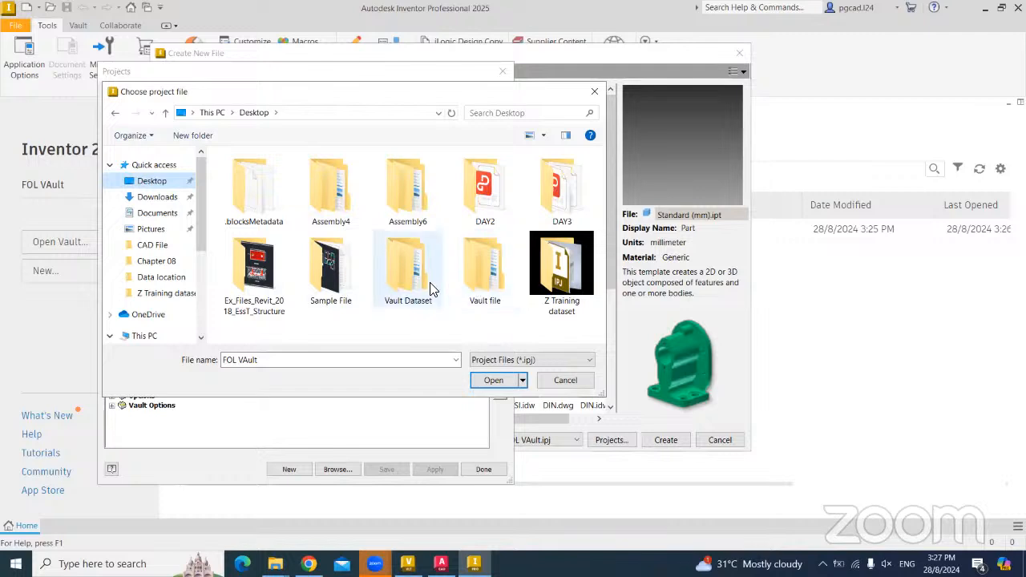
double_click(470, 276)
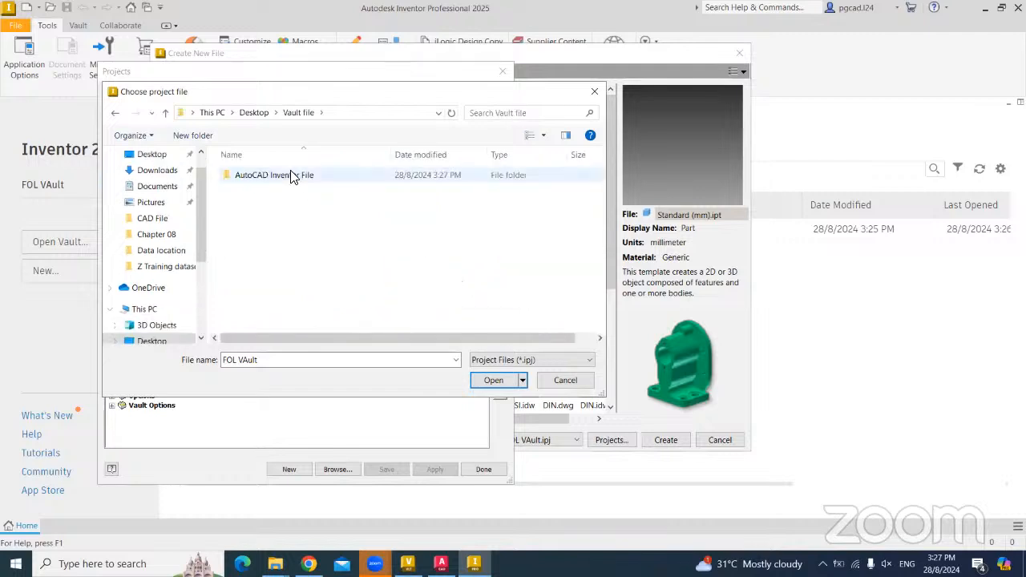
double_click(293, 175)
double_click(261, 191)
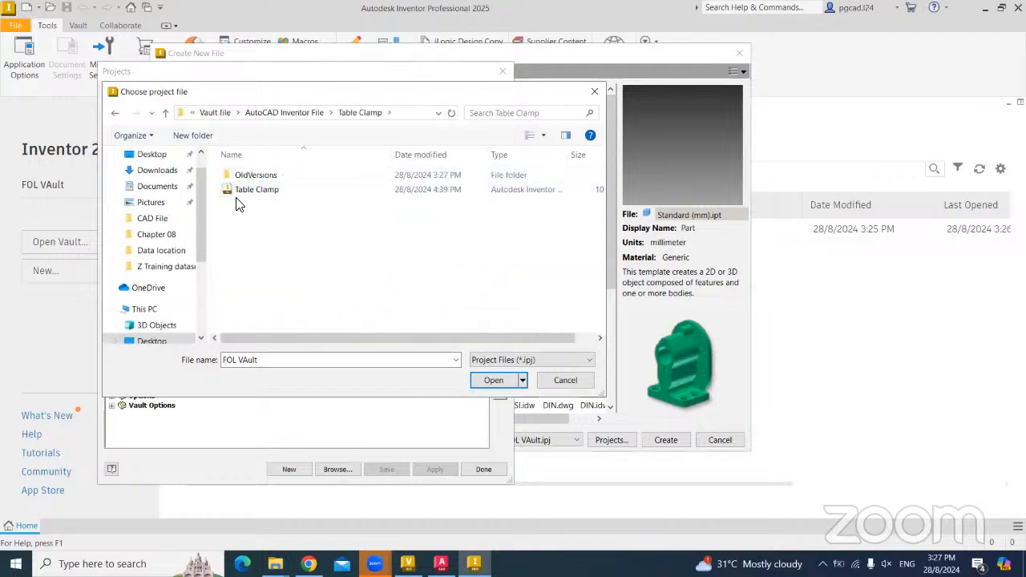
double_click(235, 194)
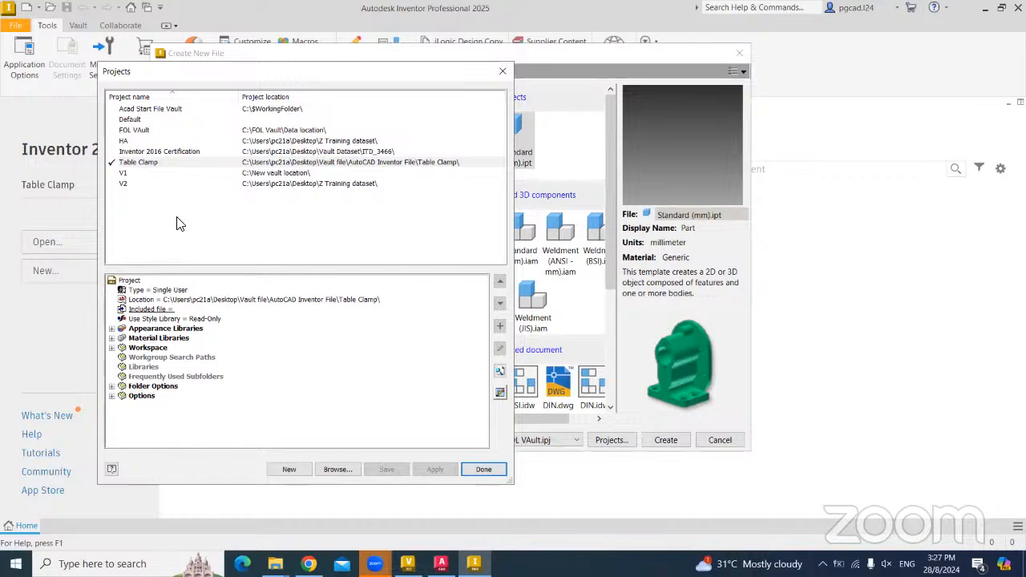
- Set the Table Clamp project type to Vault and save it
click(154, 290)
click(178, 311)
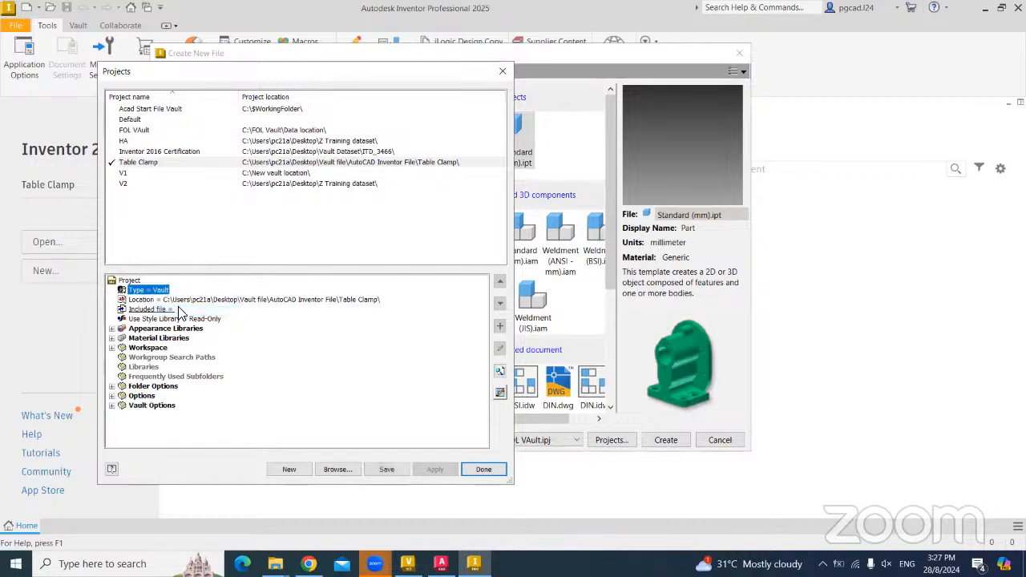
click(389, 472)
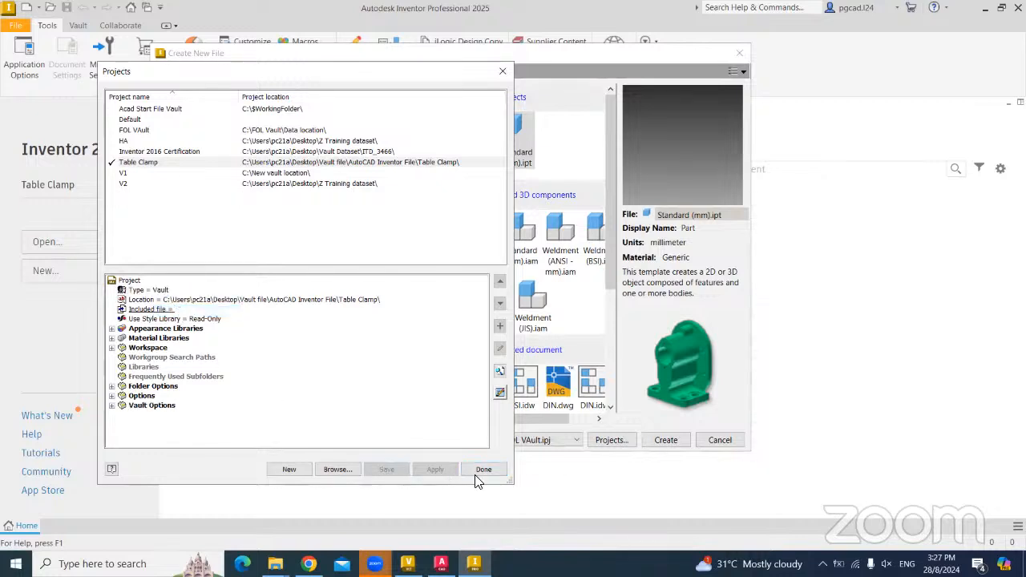
click(483, 472)
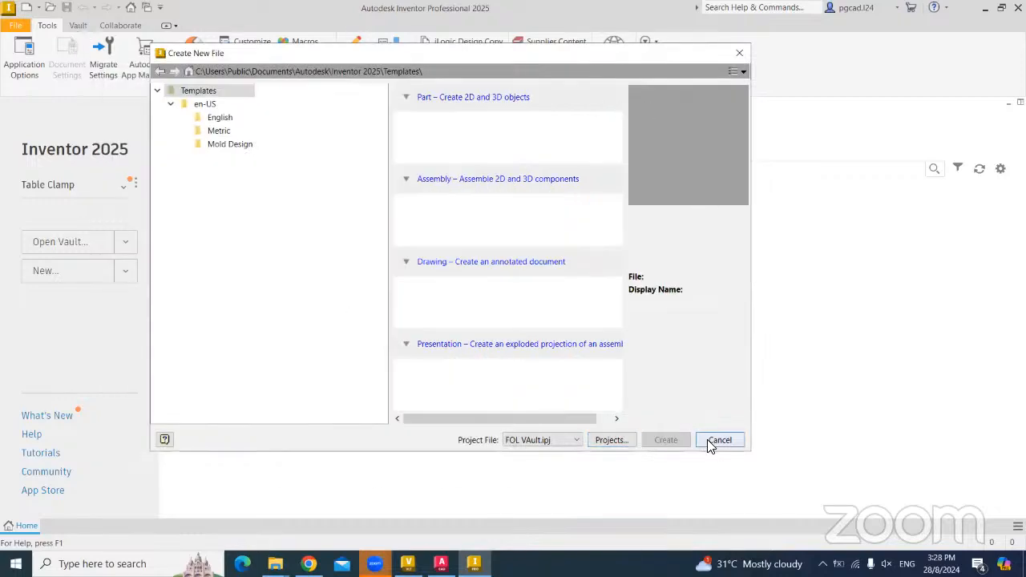
click(717, 440)
- Map the Project root to the Data location folder and Content Center Files to Library
click(78, 25)
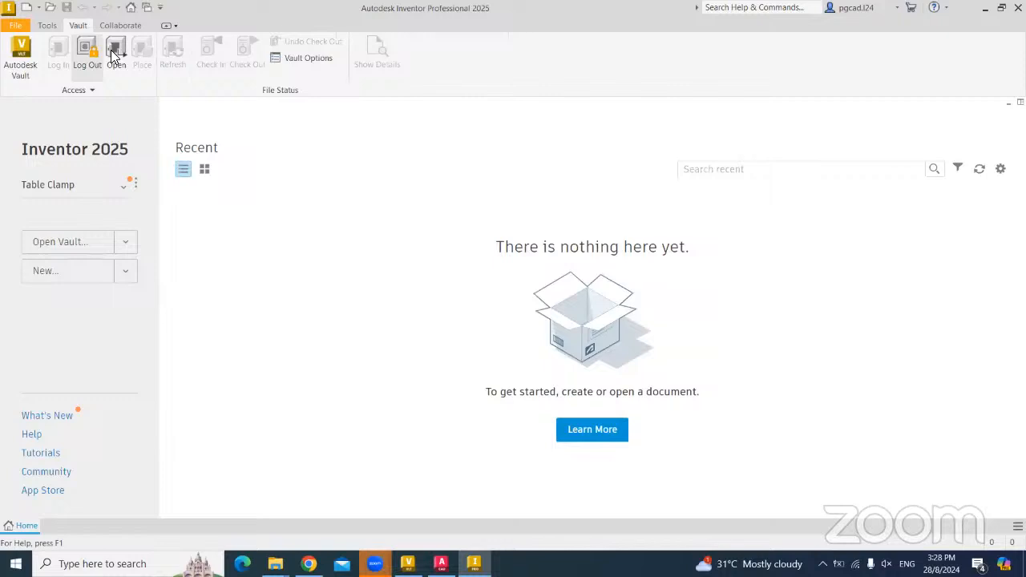
click(76, 90)
click(34, 138)
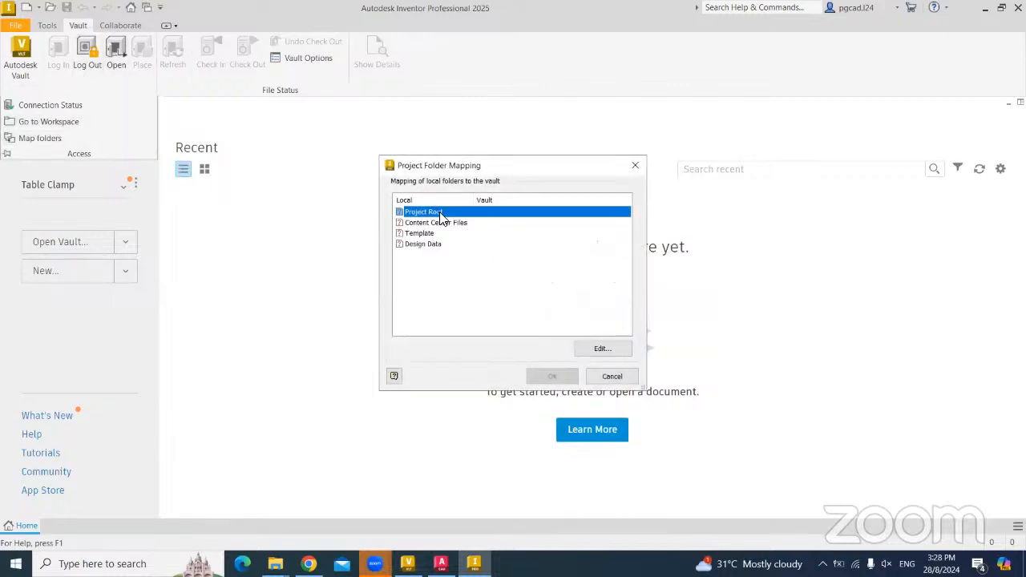
click(610, 346)
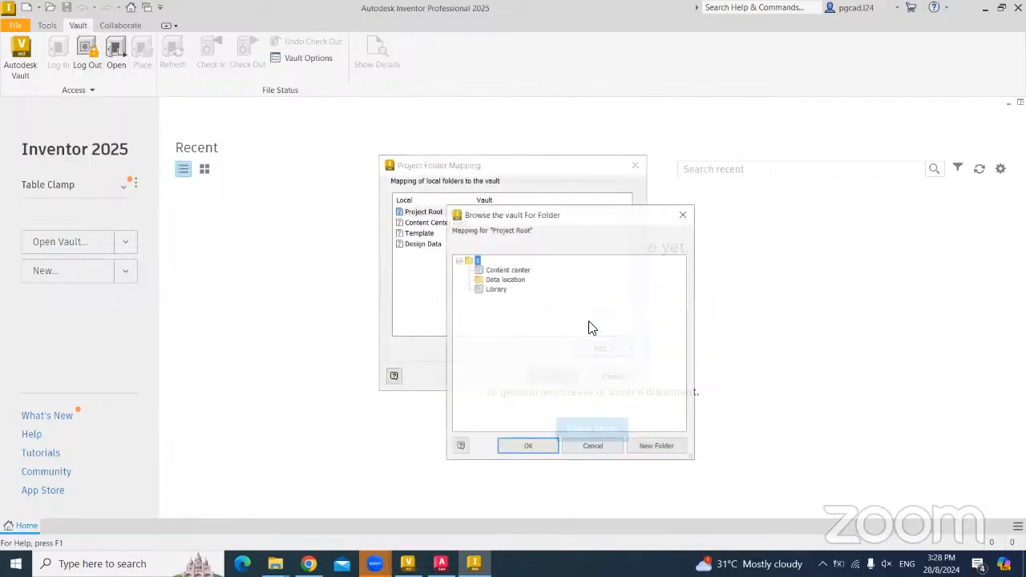
click(501, 280)
click(527, 448)
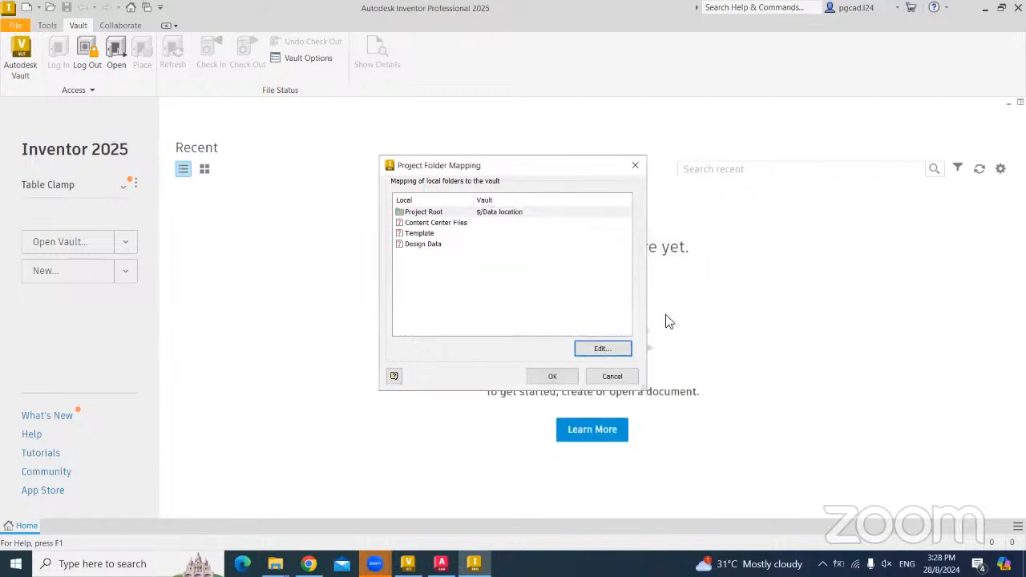
click(442, 223)
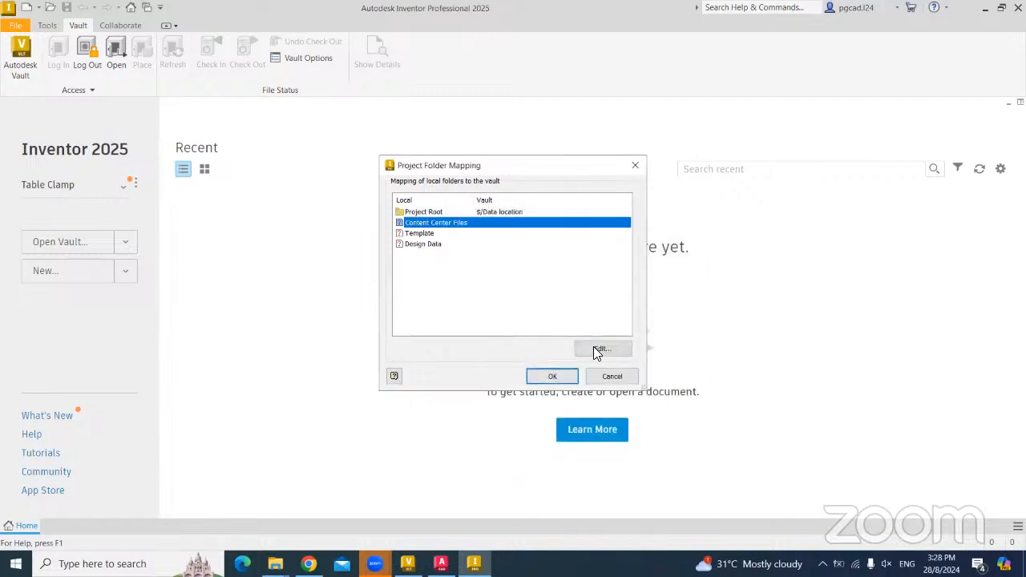
click(600, 349)
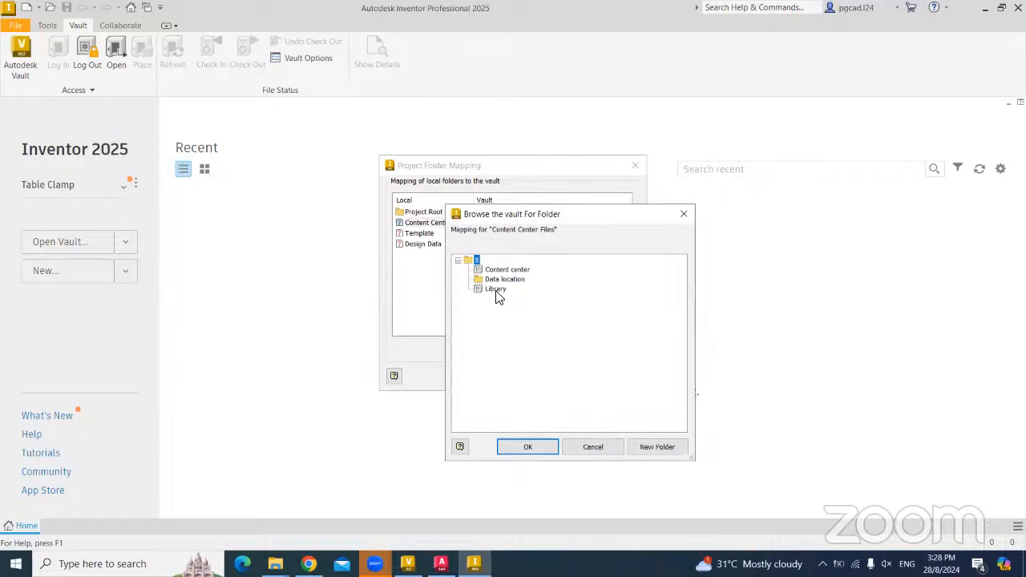
click(496, 290)
click(525, 448)
click(551, 375)
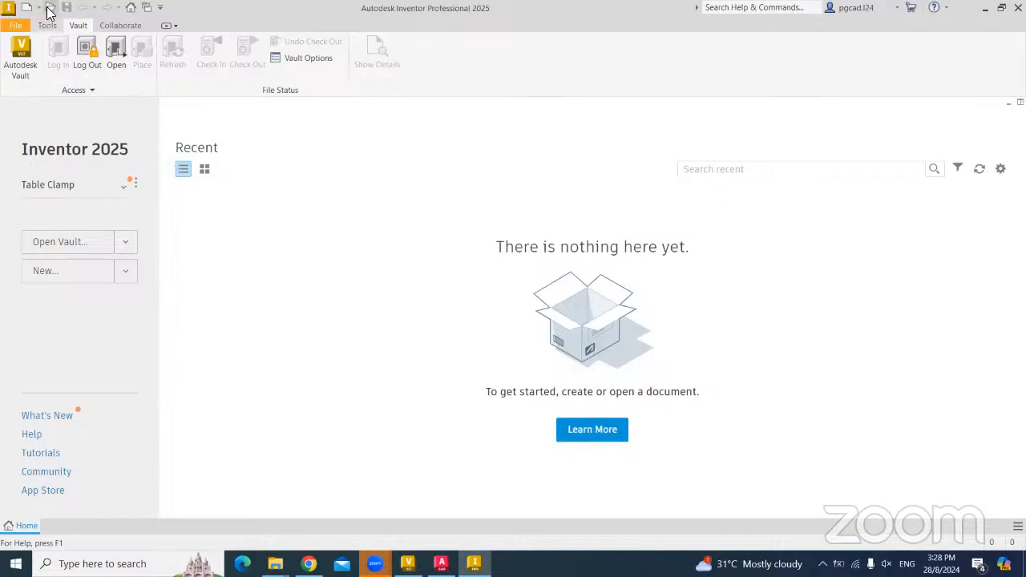
- Open Table Clamp.iam from disk
click(125, 242)
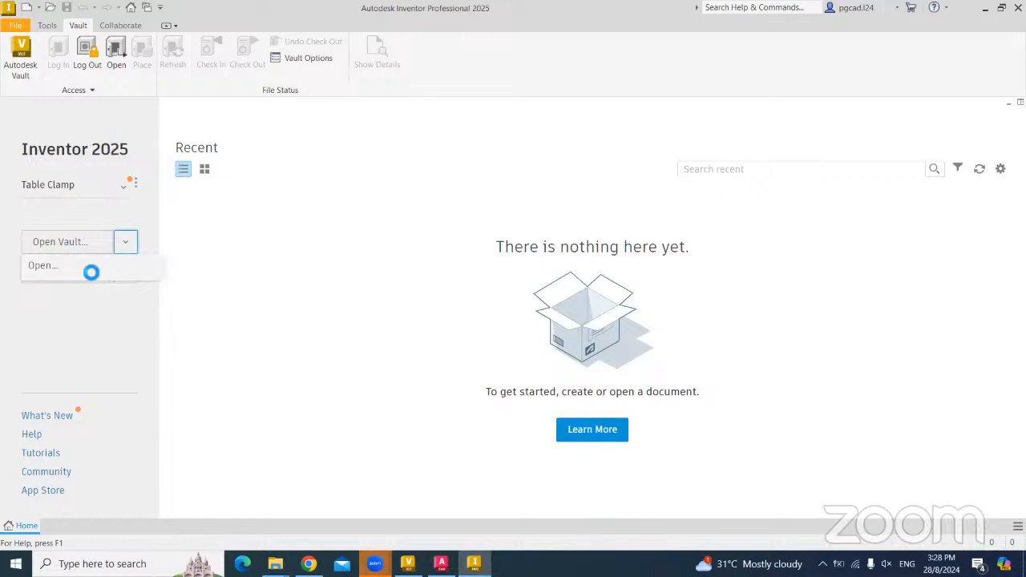
click(90, 266)
double_click(269, 227)
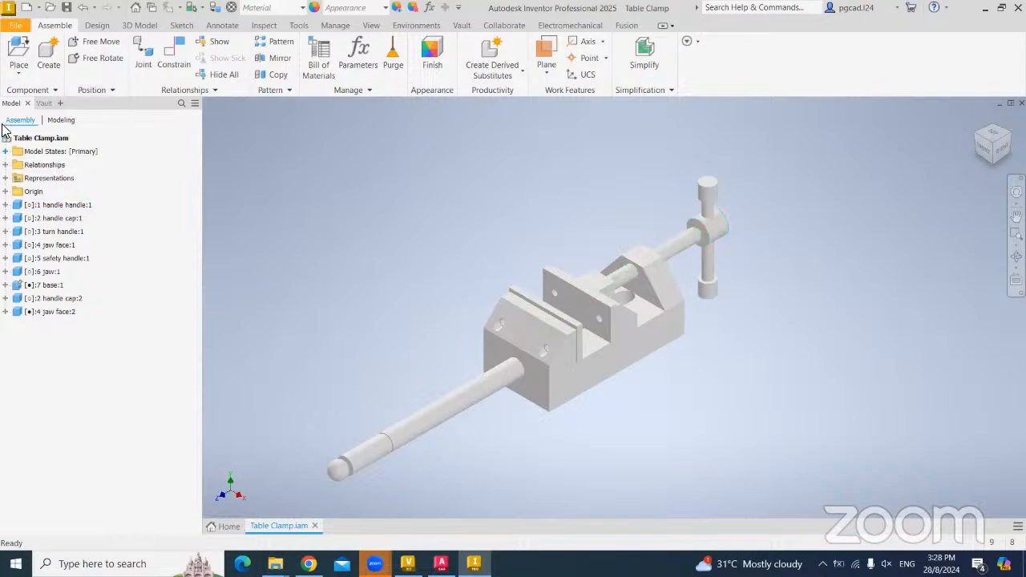
- Use Vault Server > Check In Project to check in all 11 Table Clamp files
click(15, 27)
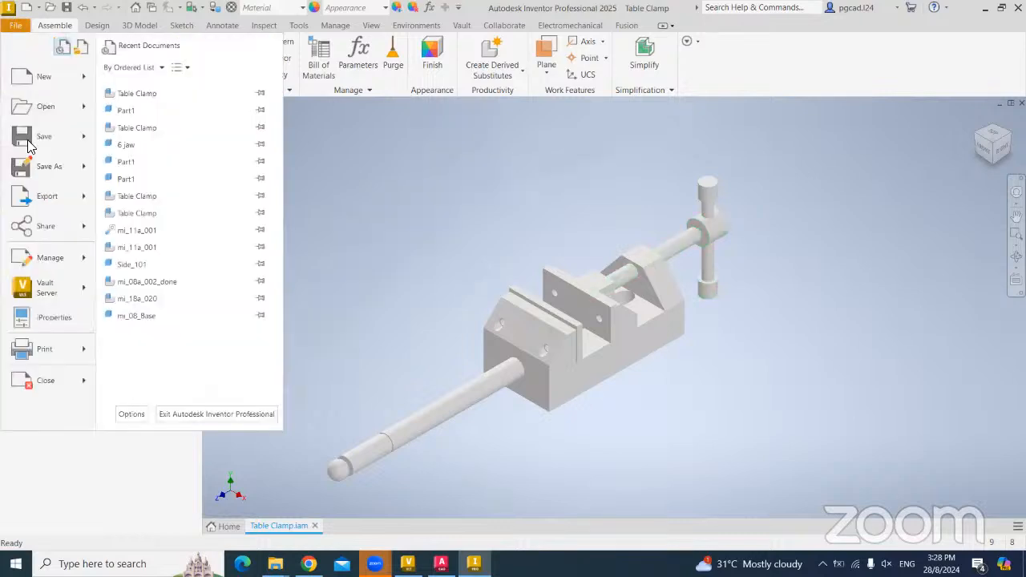
mouse_move(48, 299)
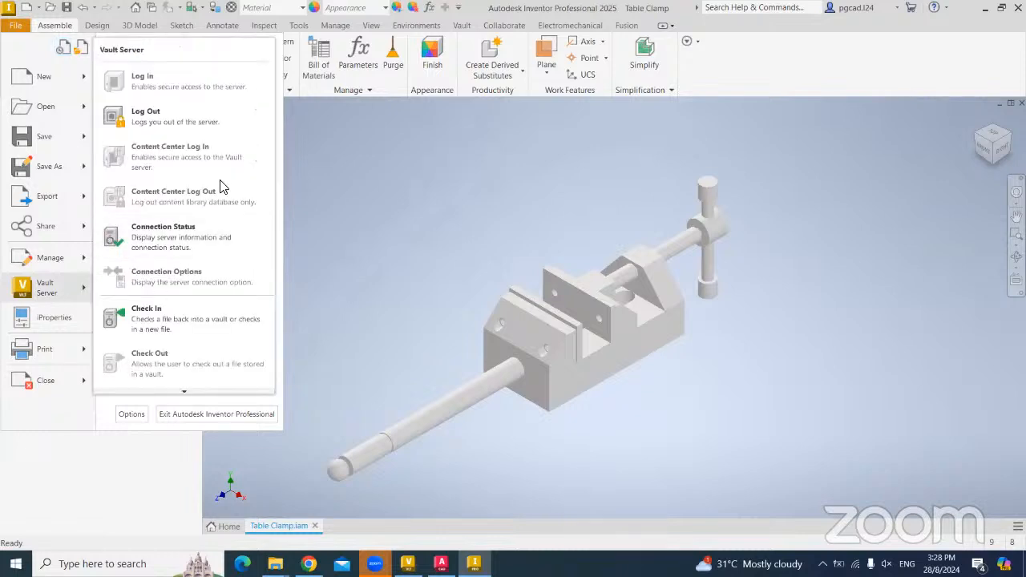
scroll(186, 388, down, 3)
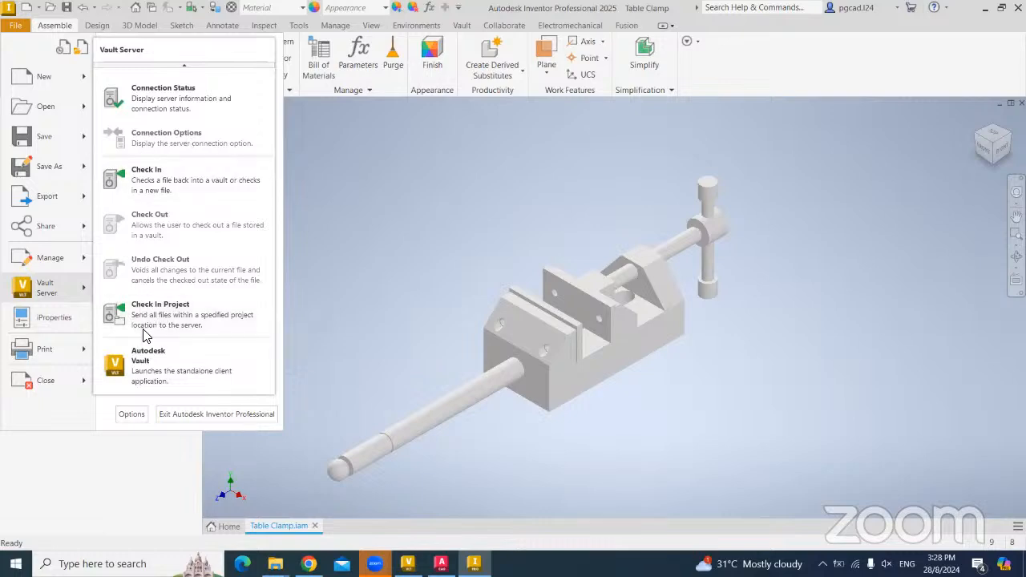
click(146, 321)
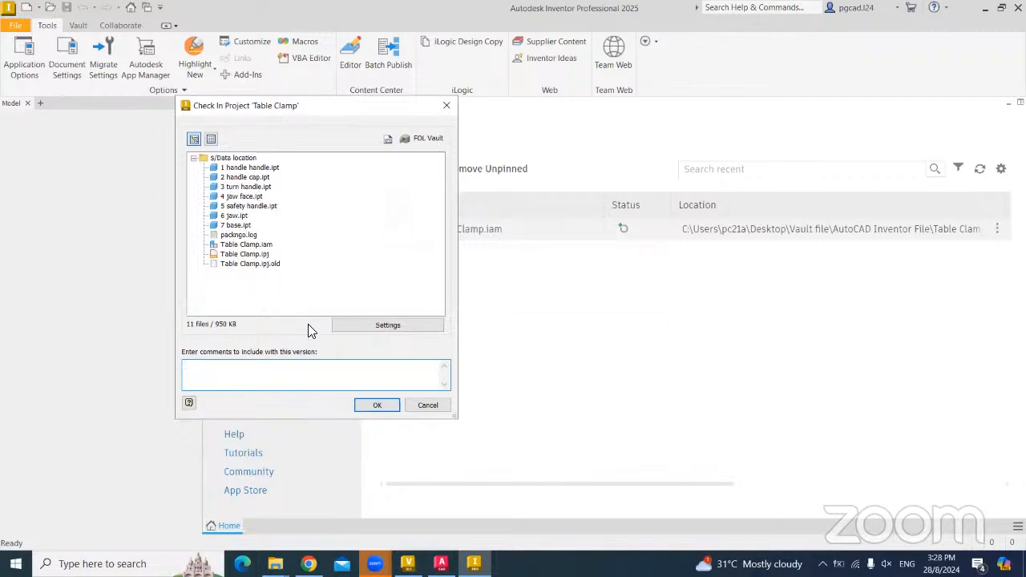
click(377, 405)
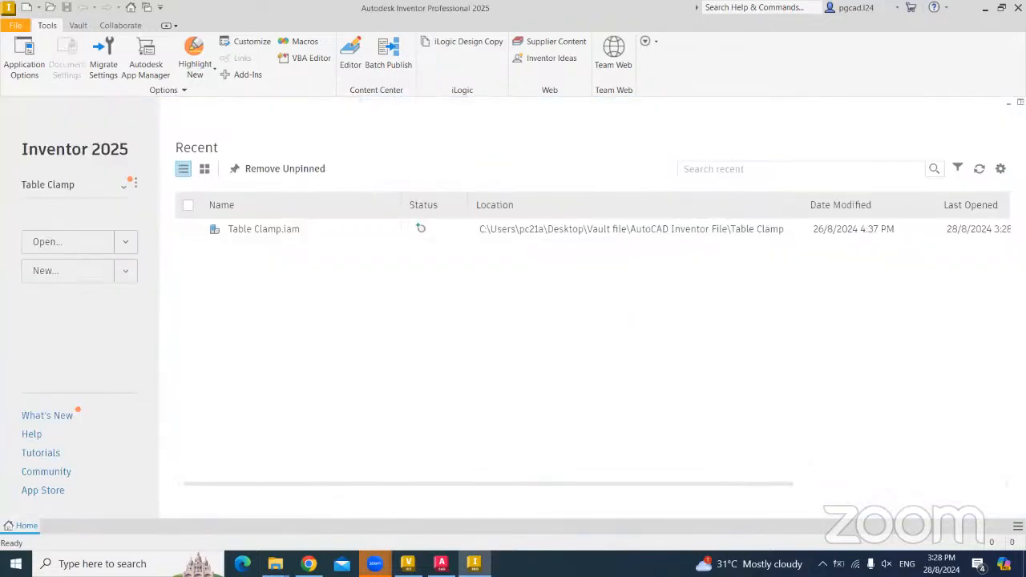
- Refresh Vault Basic's Data location list and view the history of 2 handle cap.ipt
click(408, 564)
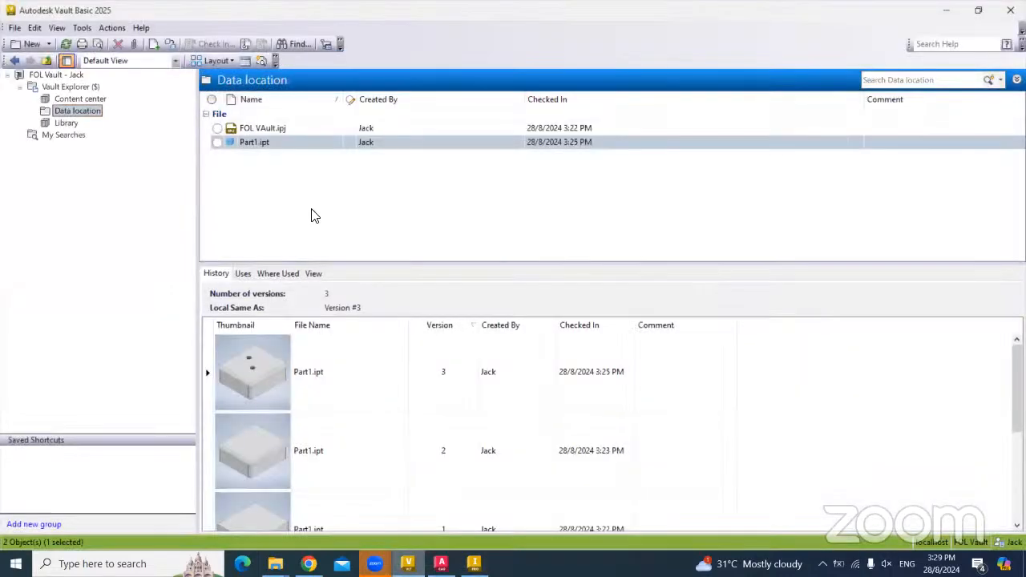
click(66, 44)
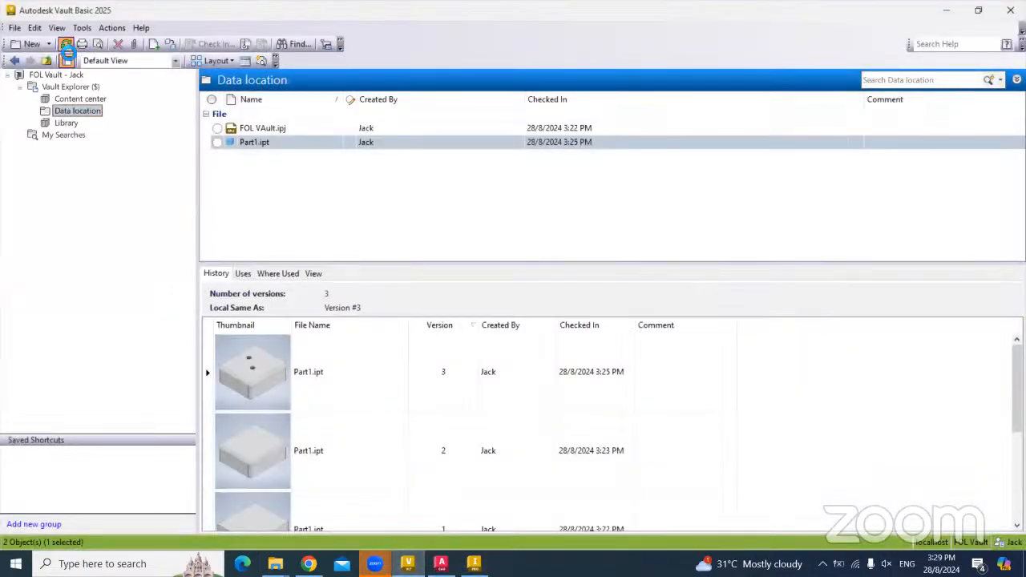
click(264, 129)
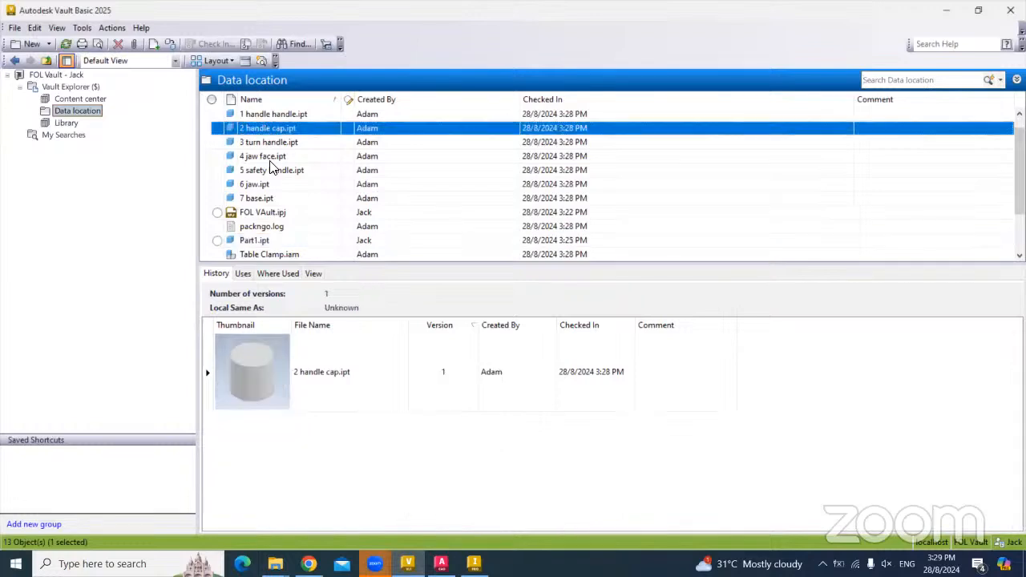
- Review histories of 7 base.ipt, 5 safety handle.ipt, FOL VAult.ipj and Part1.ipt
scroll(295, 208, down, 1)
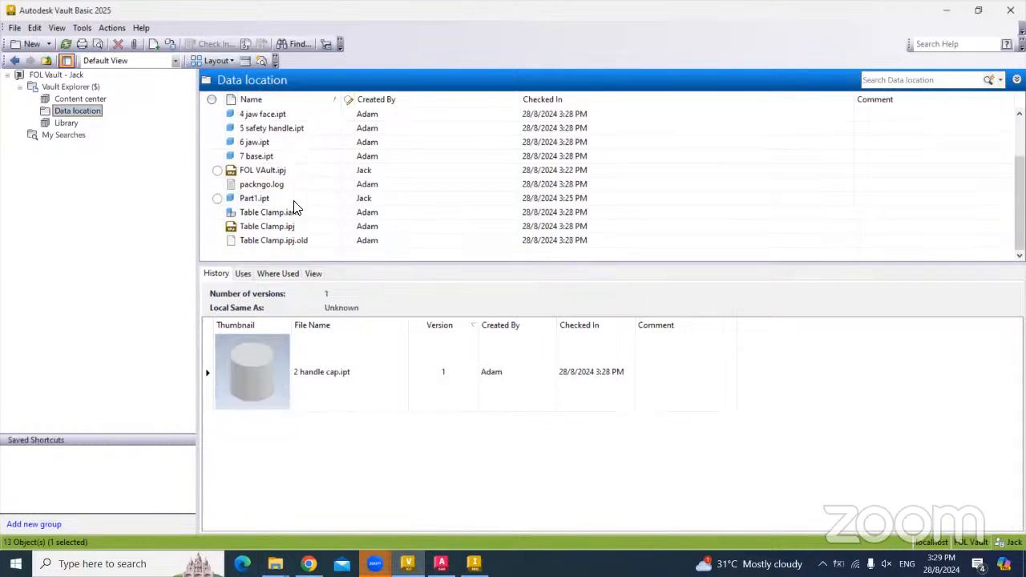
click(258, 155)
click(271, 128)
click(269, 170)
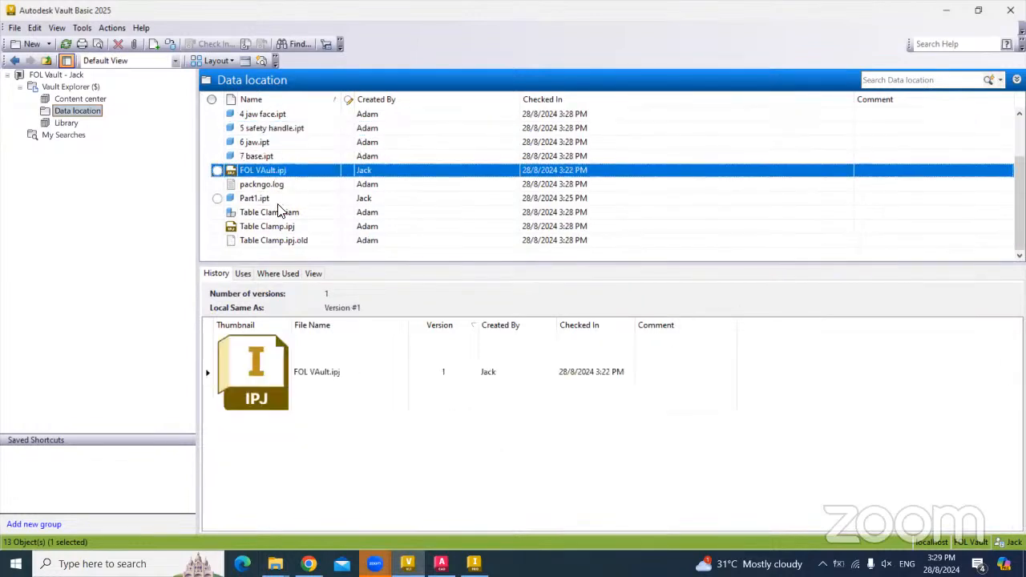
click(265, 198)
click(258, 155)
scroll(271, 166, up, 2)
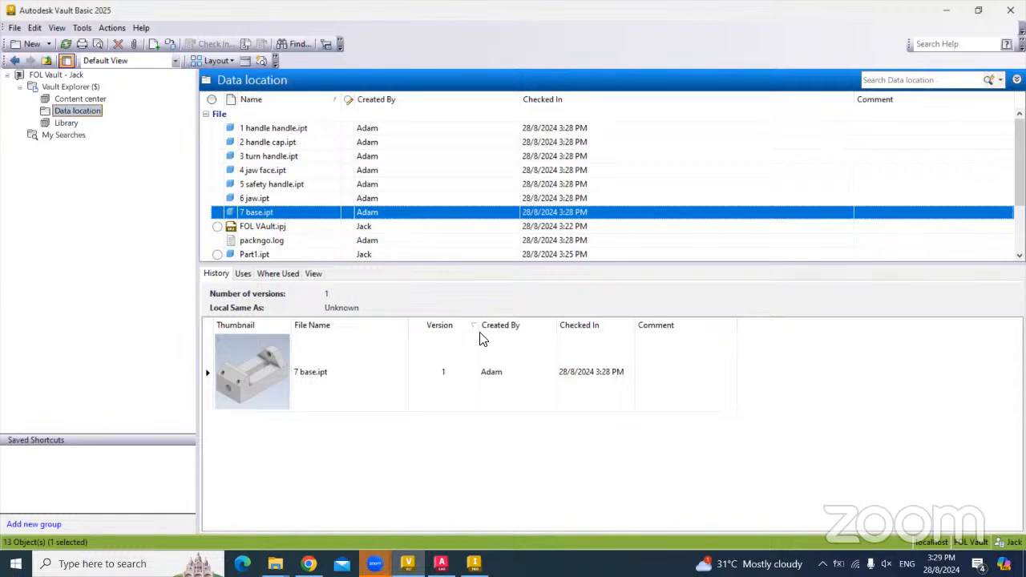
scroll(290, 216, down, 2)
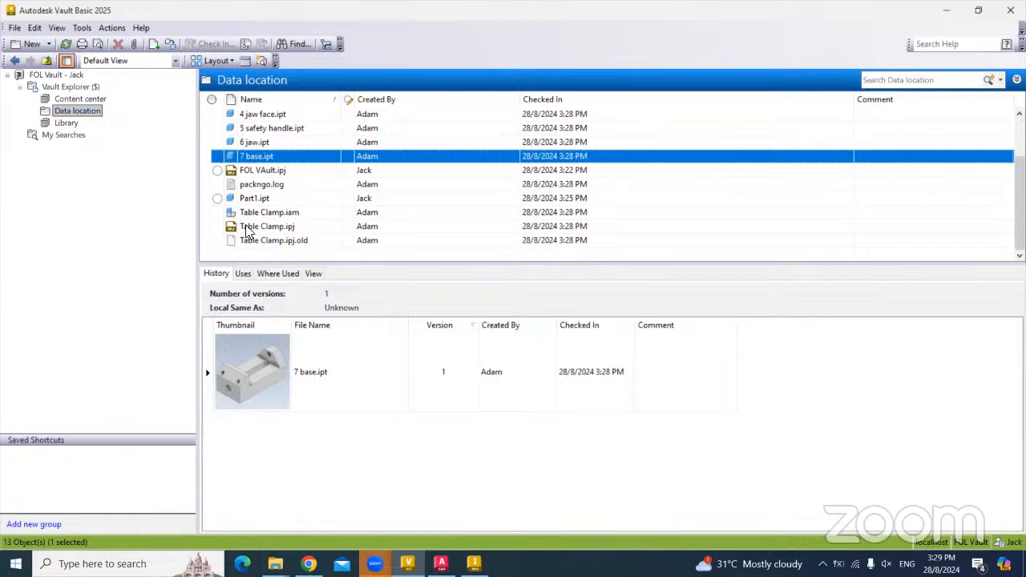
scroll(255, 208, up, 2)
scroll(240, 160, down, 2)
- Get 7 base.ipt from the vault into the working folders, downloading 2 files
right_click(255, 155)
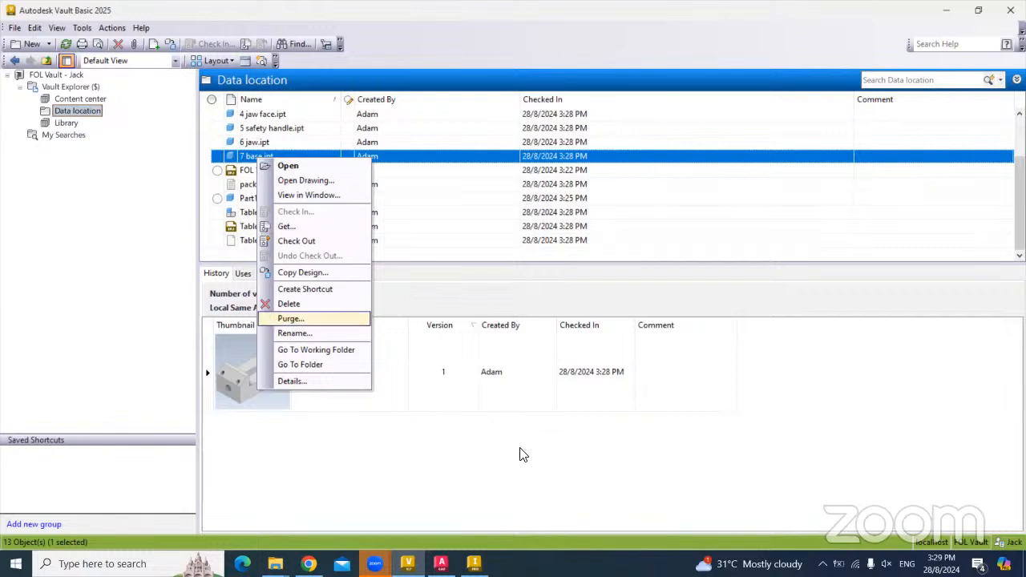
click(238, 163)
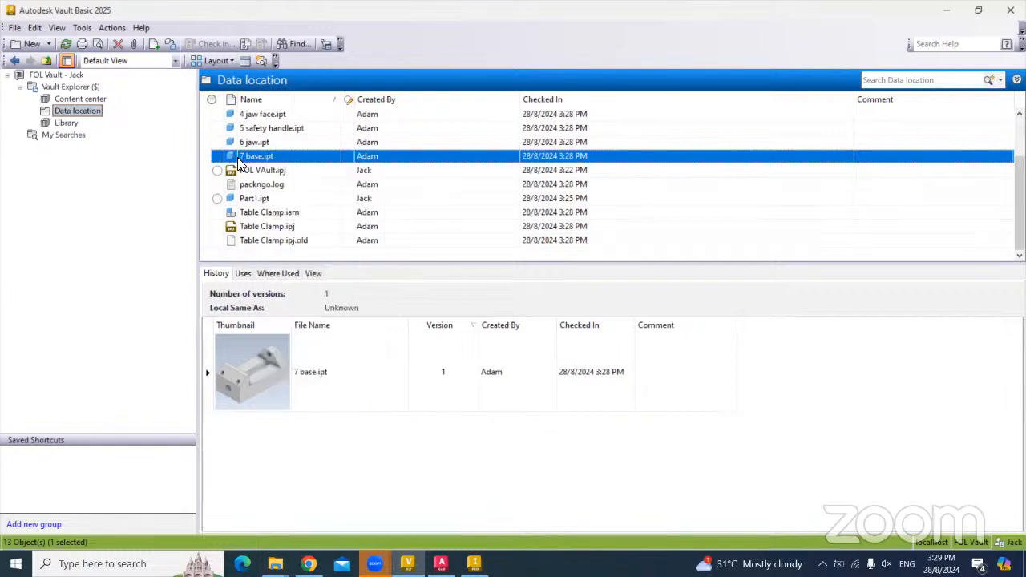
right_click(256, 159)
click(272, 226)
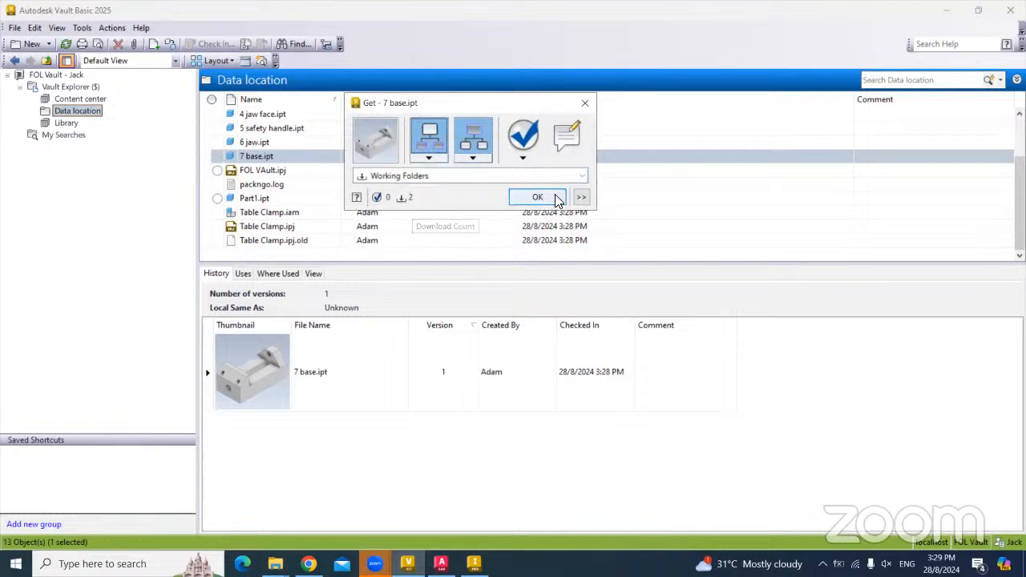
click(585, 103)
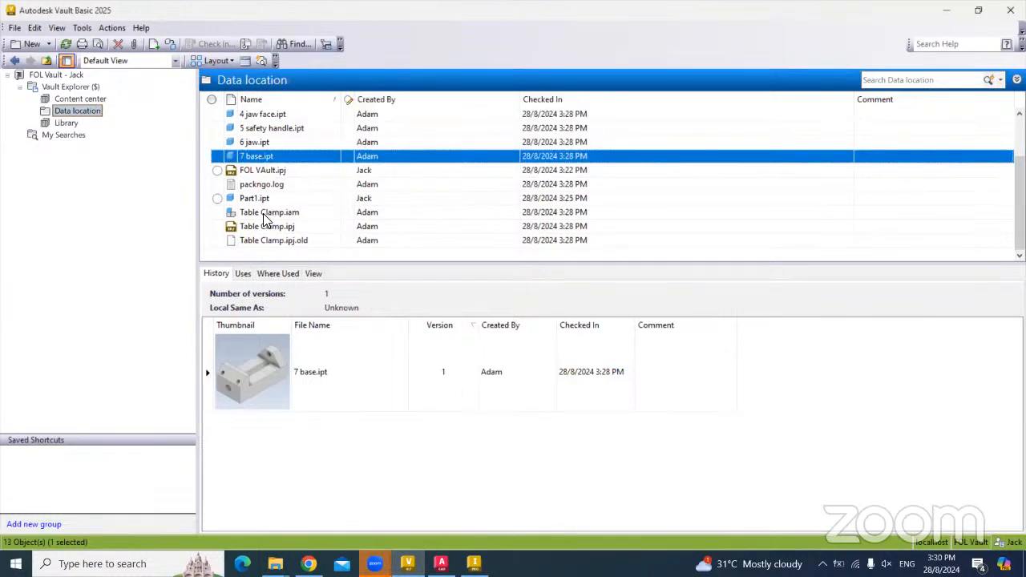
click(255, 214)
- Get Table Clamp.iam with its child files, 8 in all, into the working folders
right_click(249, 215)
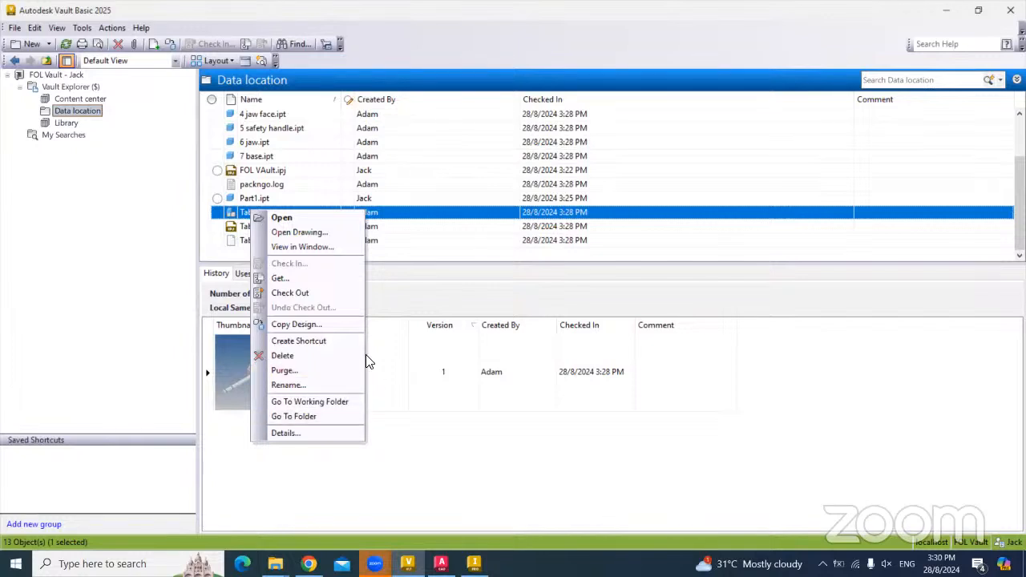
click(298, 279)
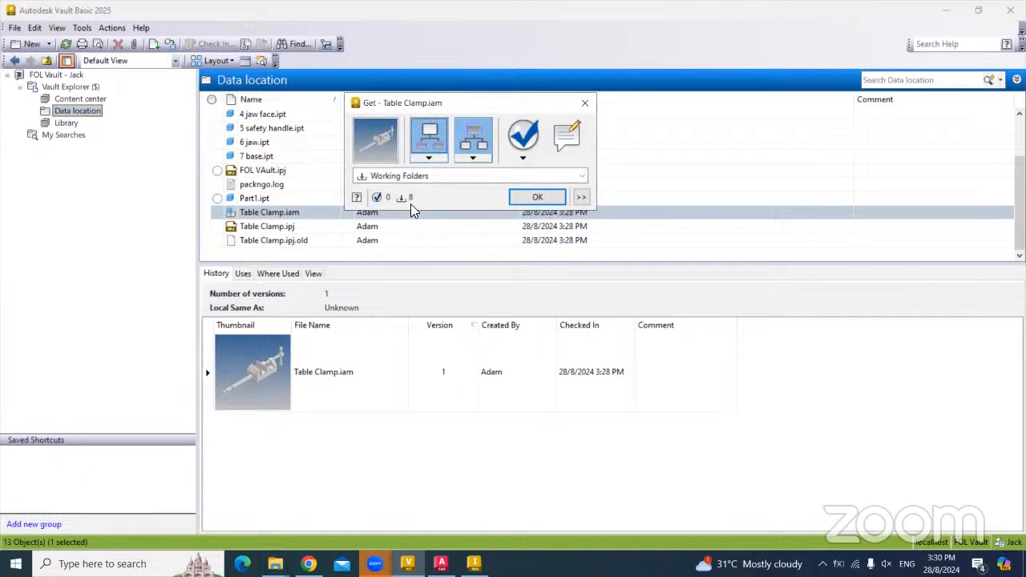
click(425, 146)
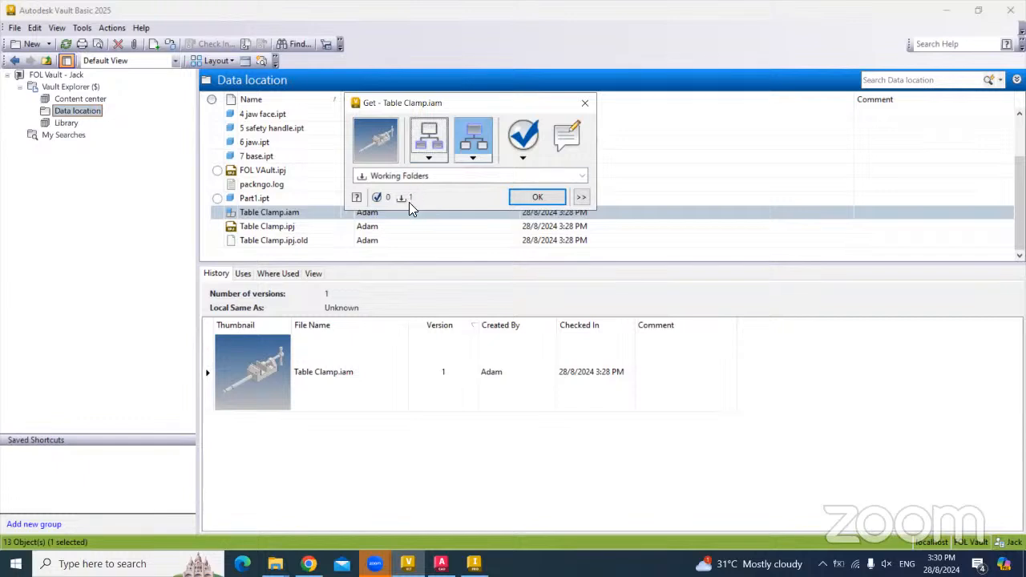
click(477, 142)
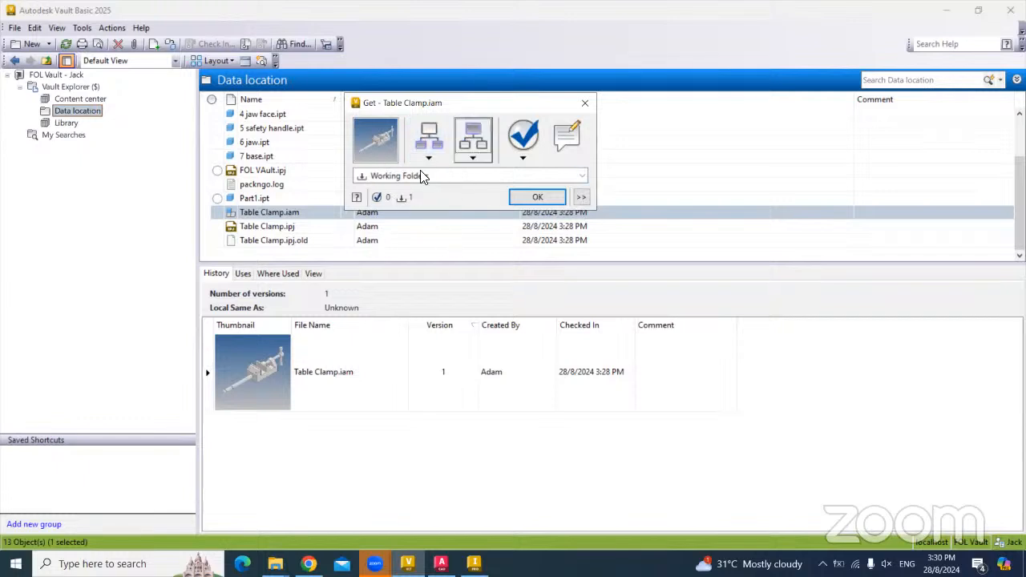
click(436, 141)
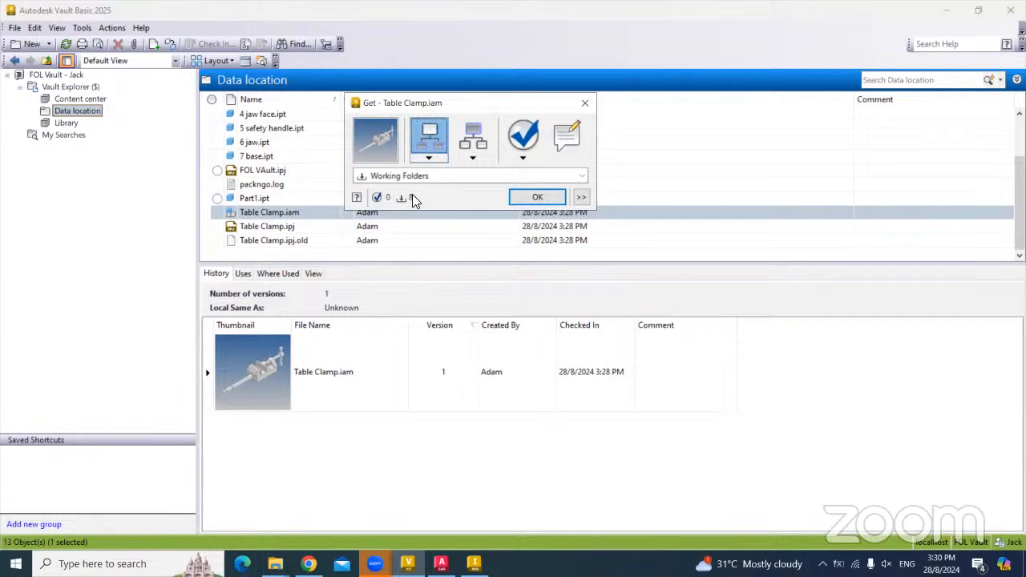
click(471, 139)
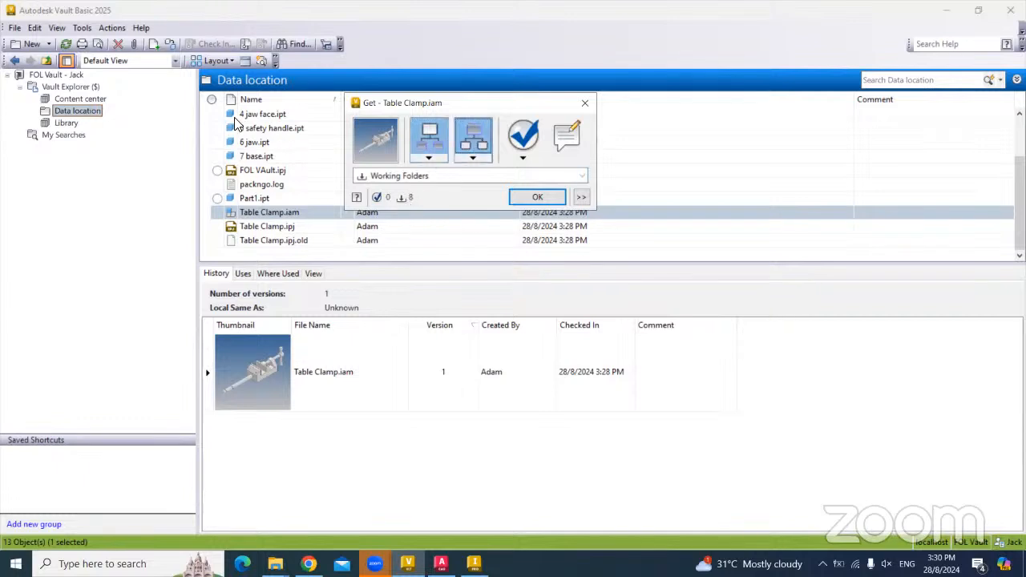
click(535, 197)
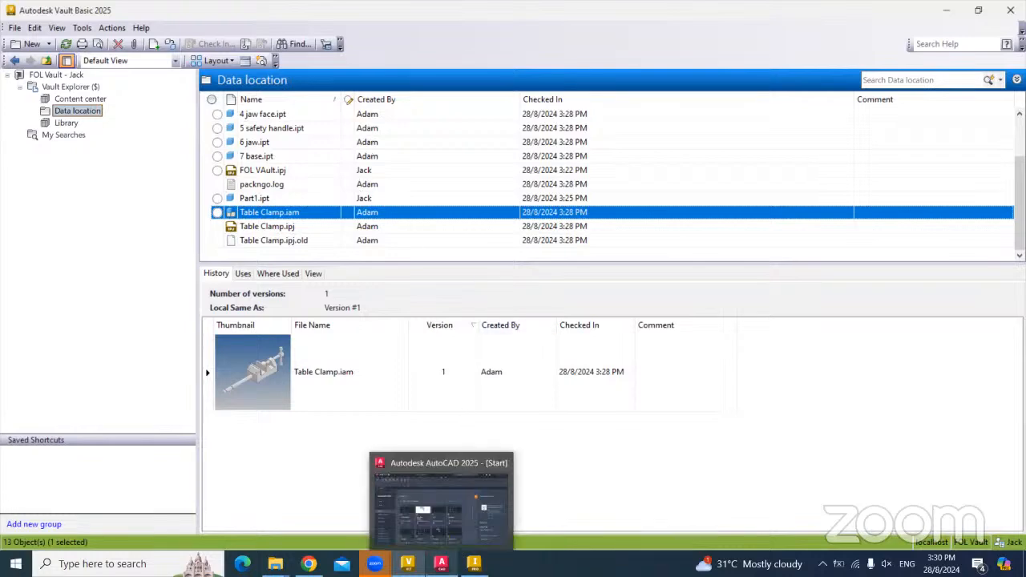
click(441, 564)
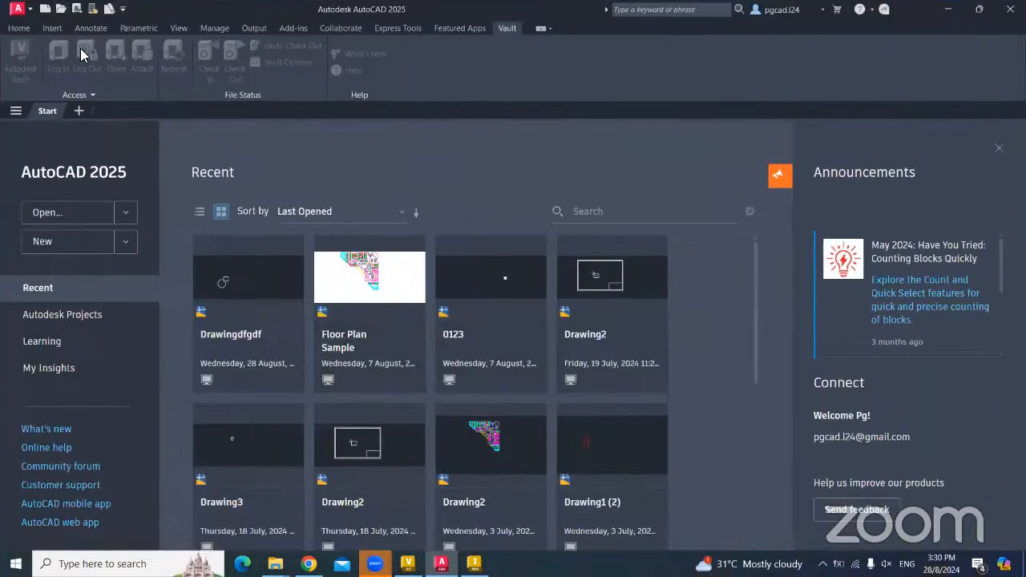
- Start a blank Drawing1.dwg from the Start page and open the Vault Log In dialog
click(72, 243)
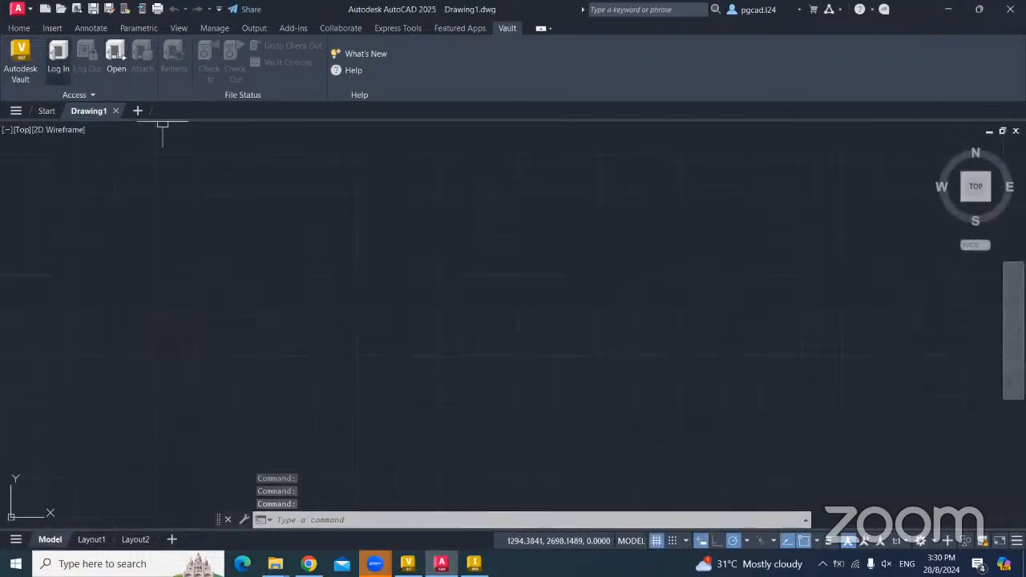
click(58, 58)
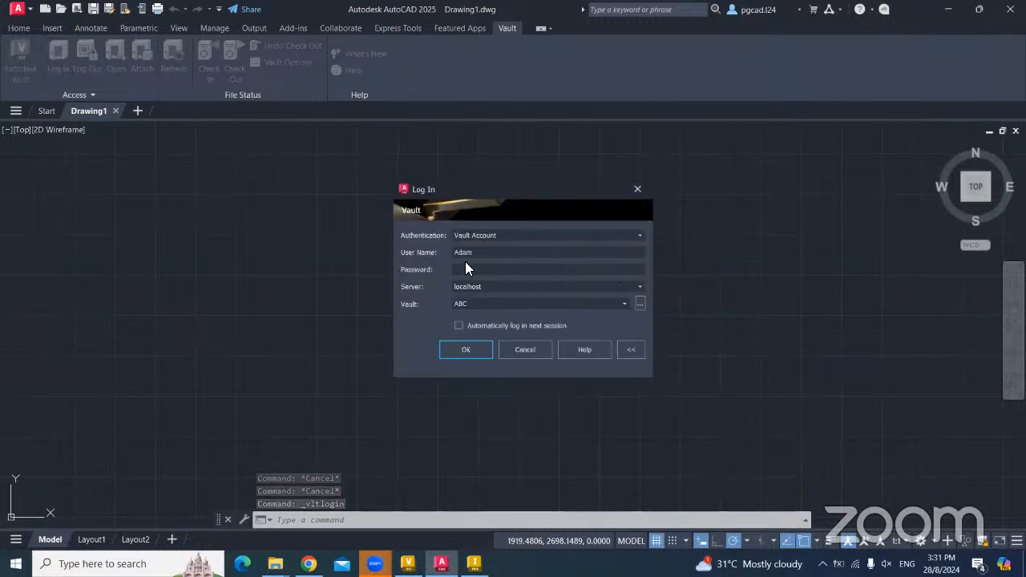
- Log into FOL Vault instead of ABC, entering a different vault user name
drag(476, 254, 447, 257)
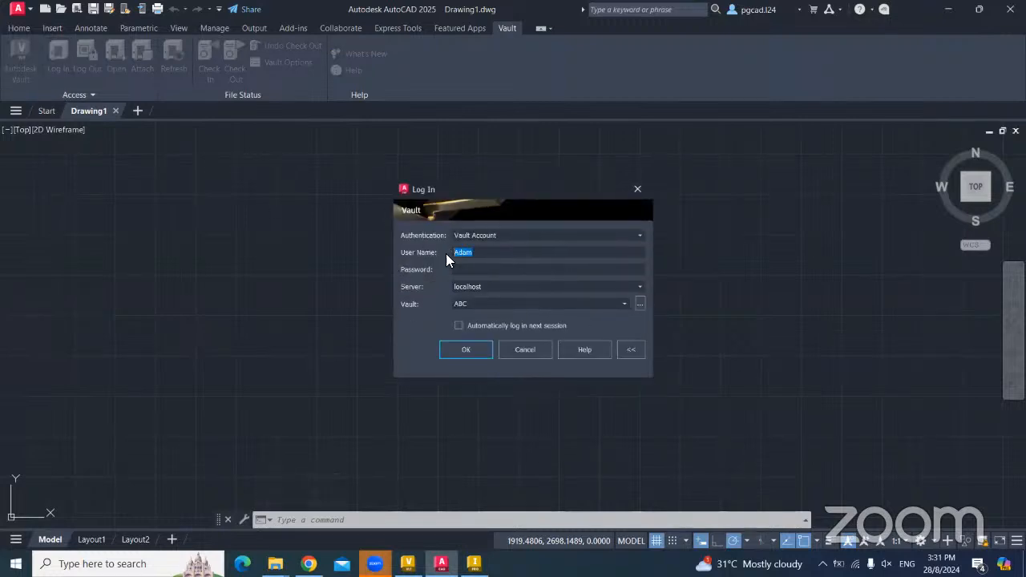
text(N)
click(640, 305)
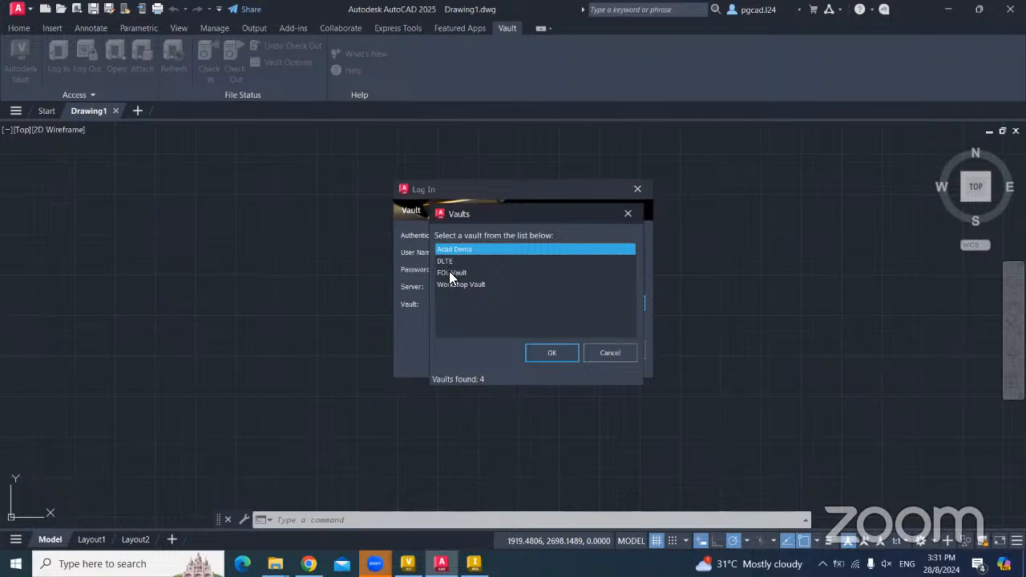
click(450, 273)
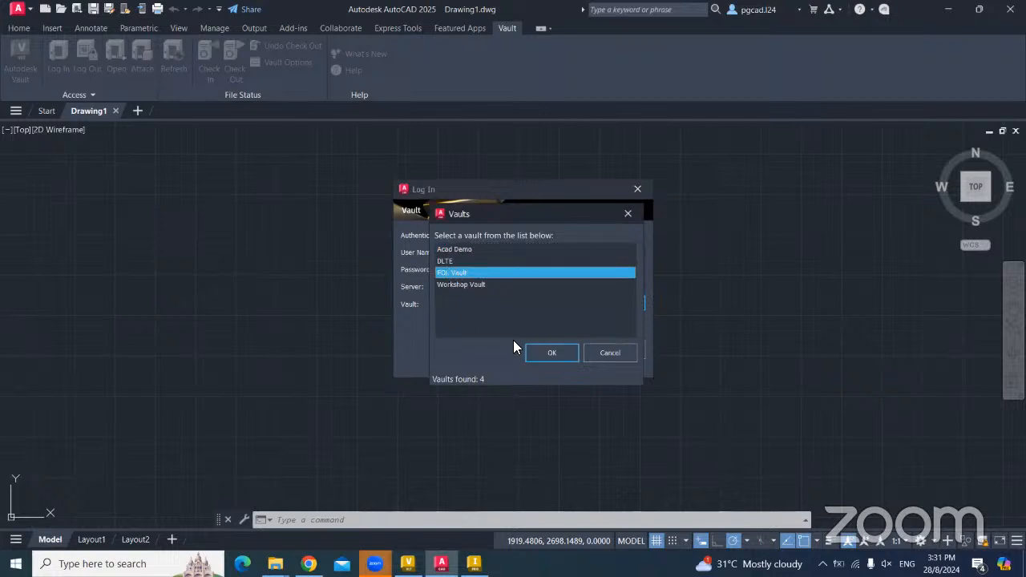
click(550, 353)
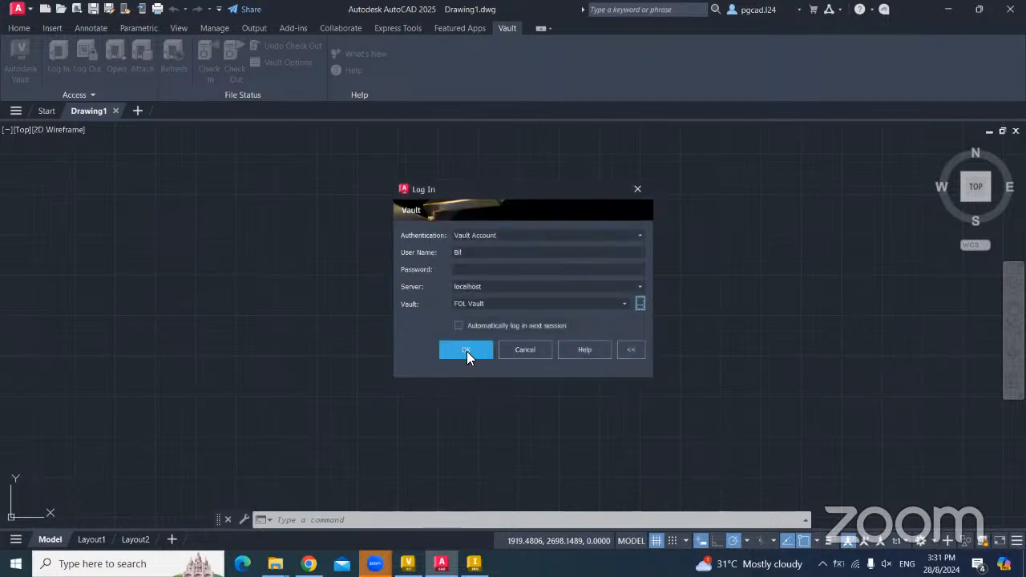
click(467, 352)
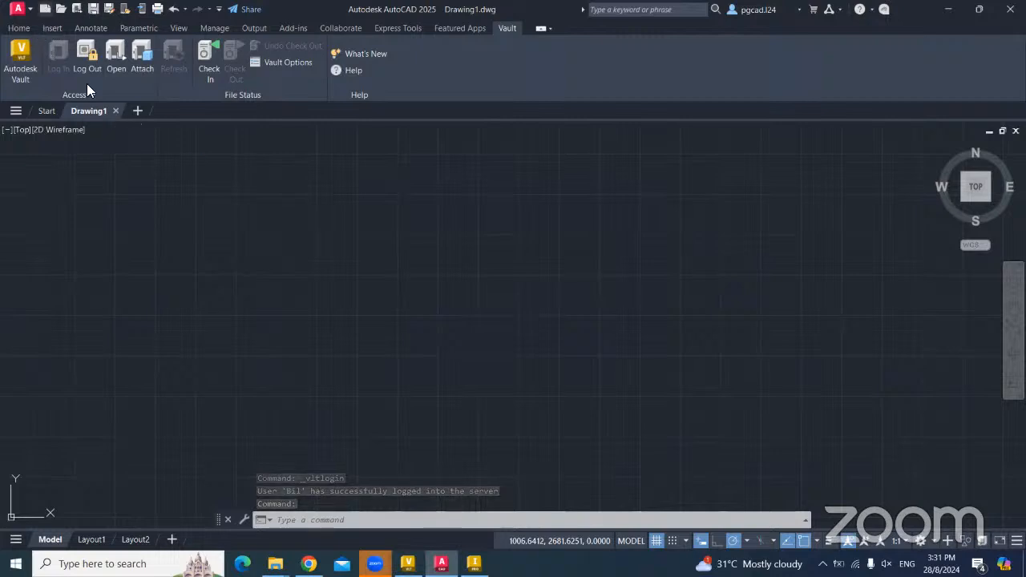
- Draw a circle at the lower left of a new drawing
key(ctrl+n)
click(847, 503)
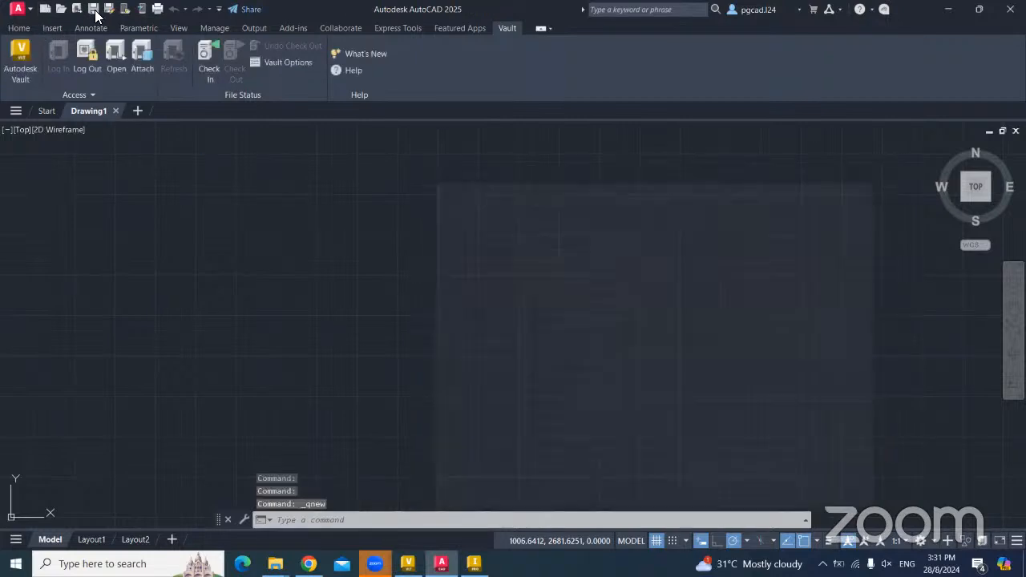
click(19, 28)
click(76, 52)
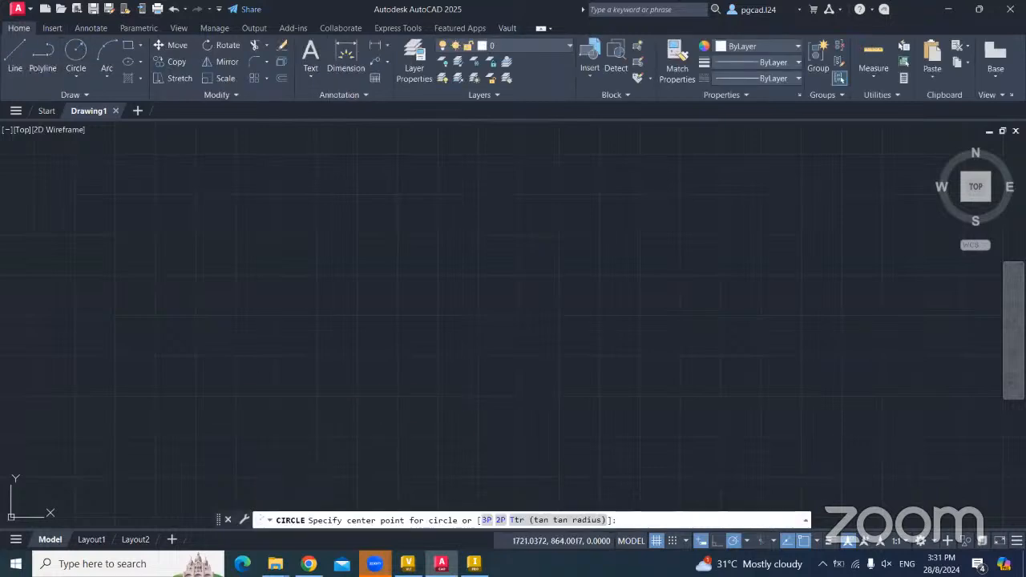
click(232, 420)
click(240, 355)
middle_drag(228, 371, 215, 317)
- Draw a rectangle overlapping the circle and a small square above it
click(132, 50)
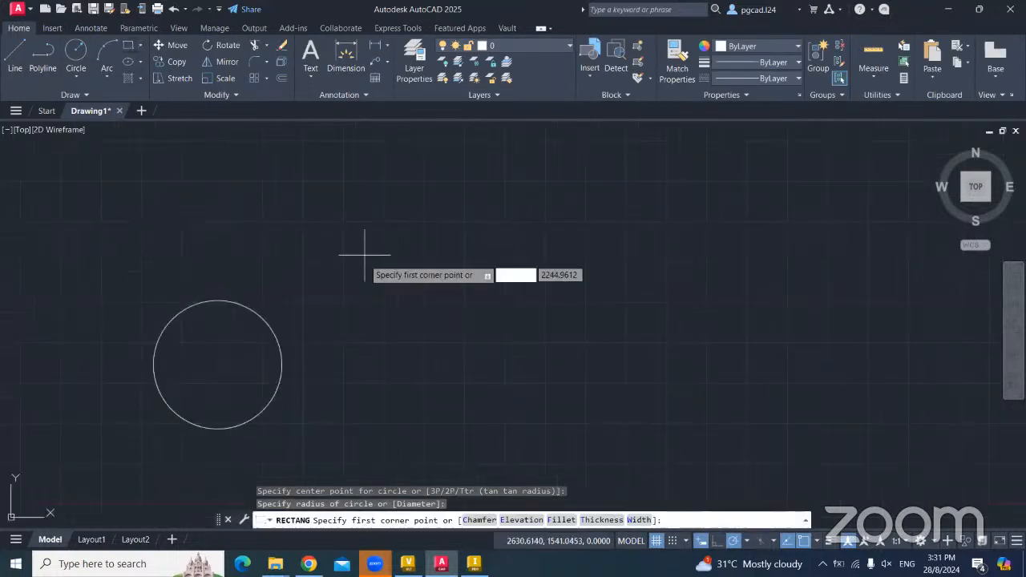
click(269, 258)
click(469, 379)
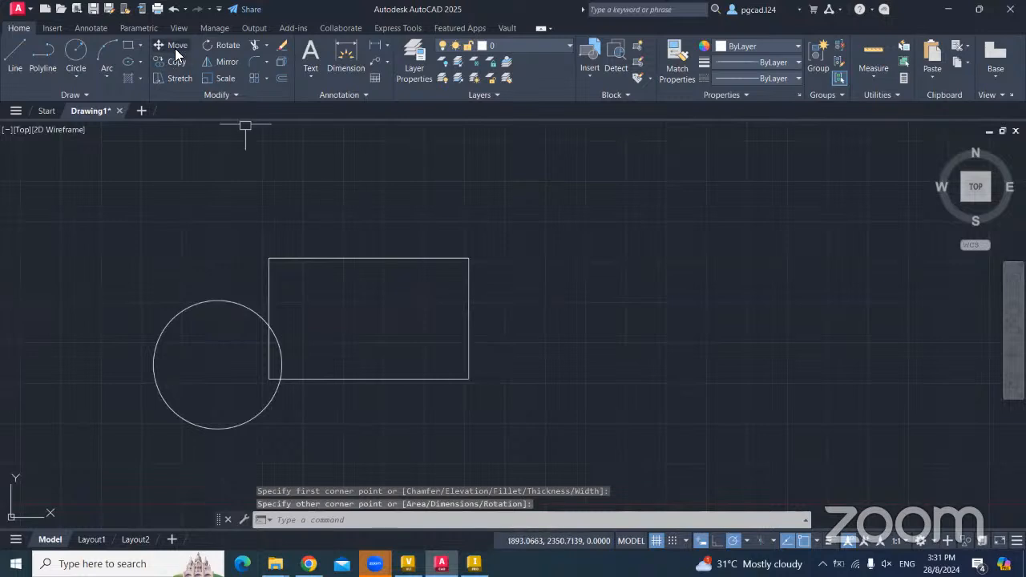
click(131, 46)
click(202, 213)
click(232, 243)
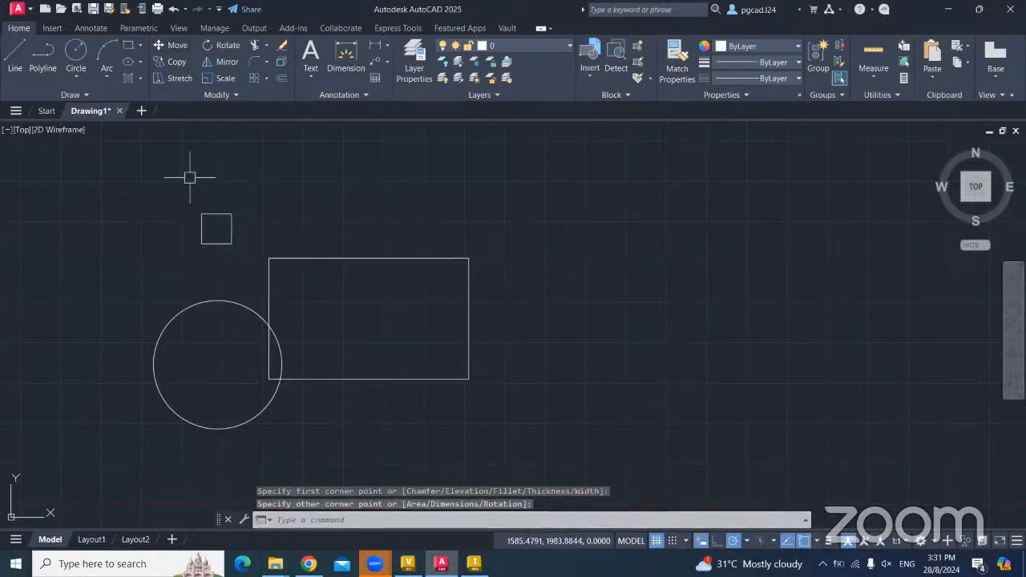
- Save the drawing as asdsfdf.dwg in Documents
key(ctrl+s)
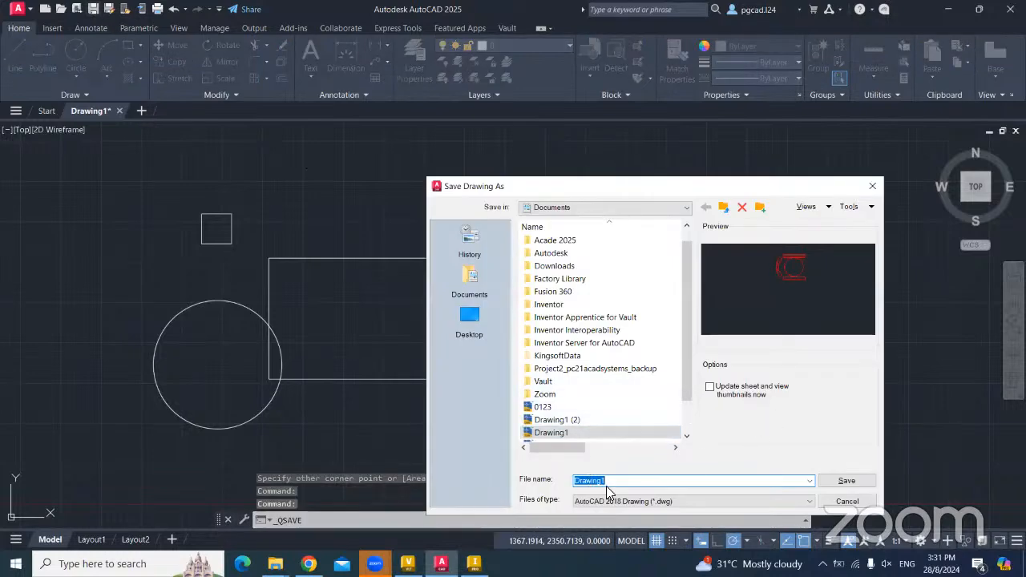
text(asdasd)
click(842, 483)
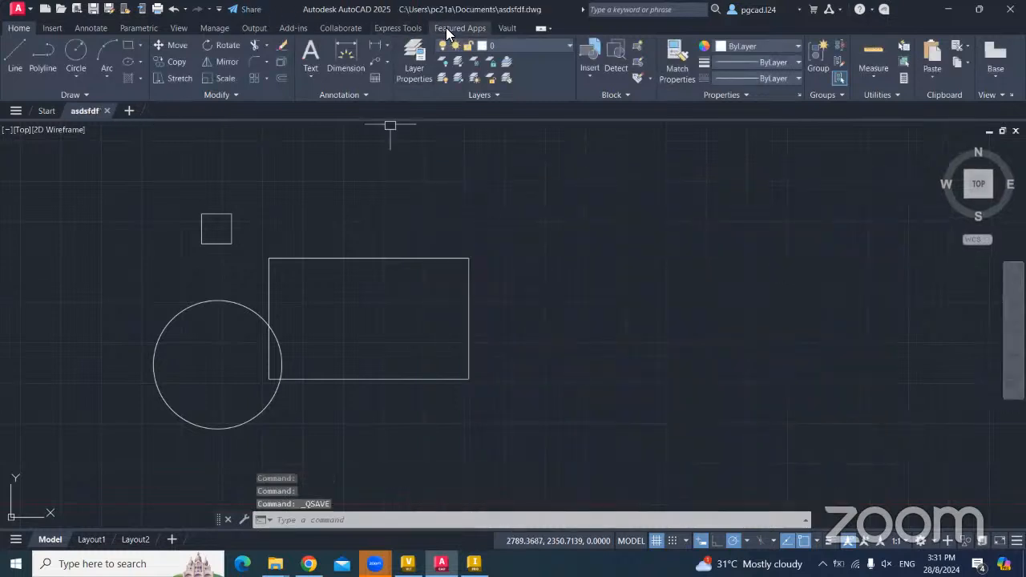
click(505, 29)
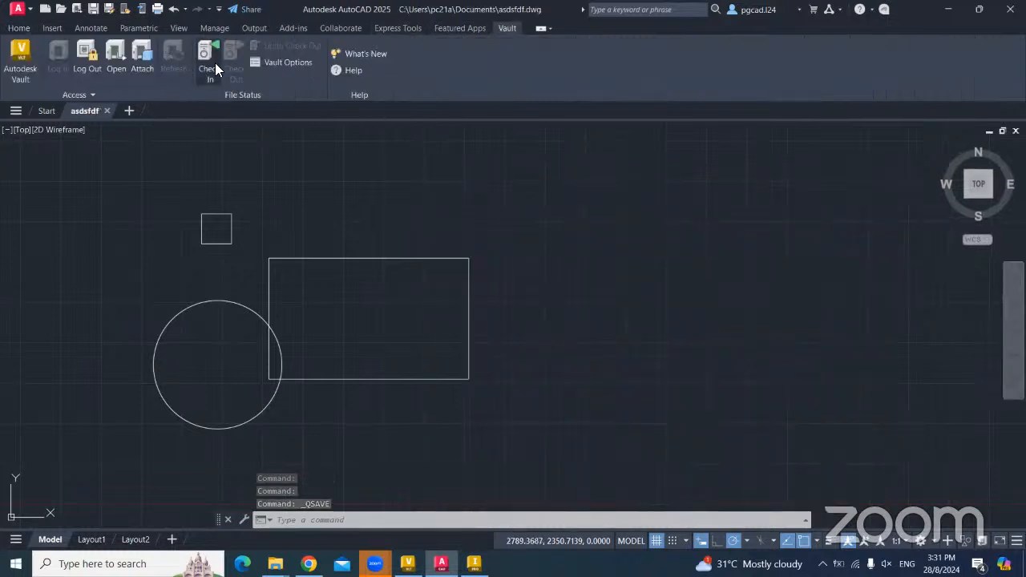
- Check asdsfdf.dwg into FOL Vault's Data location folder
click(208, 65)
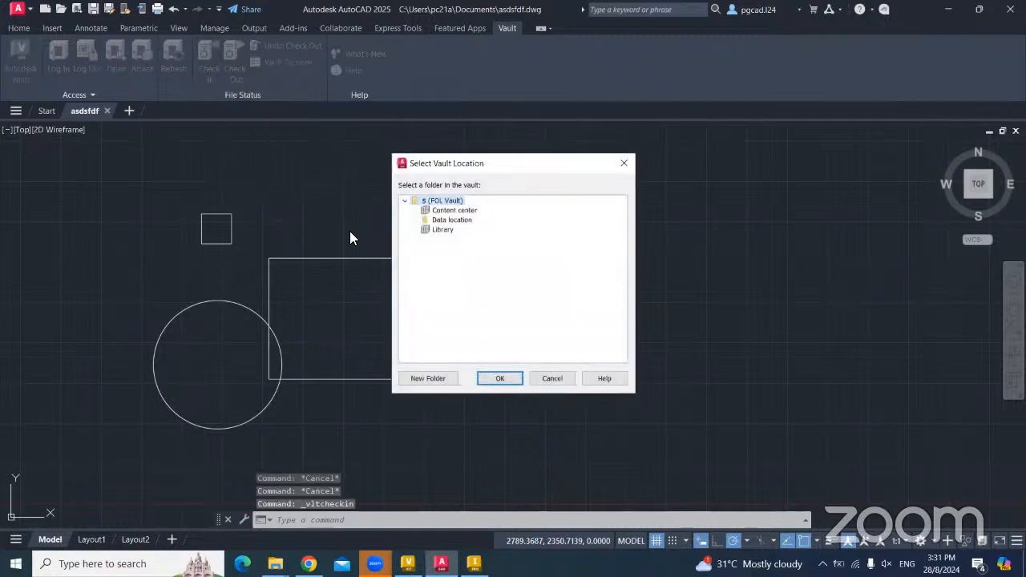
click(437, 221)
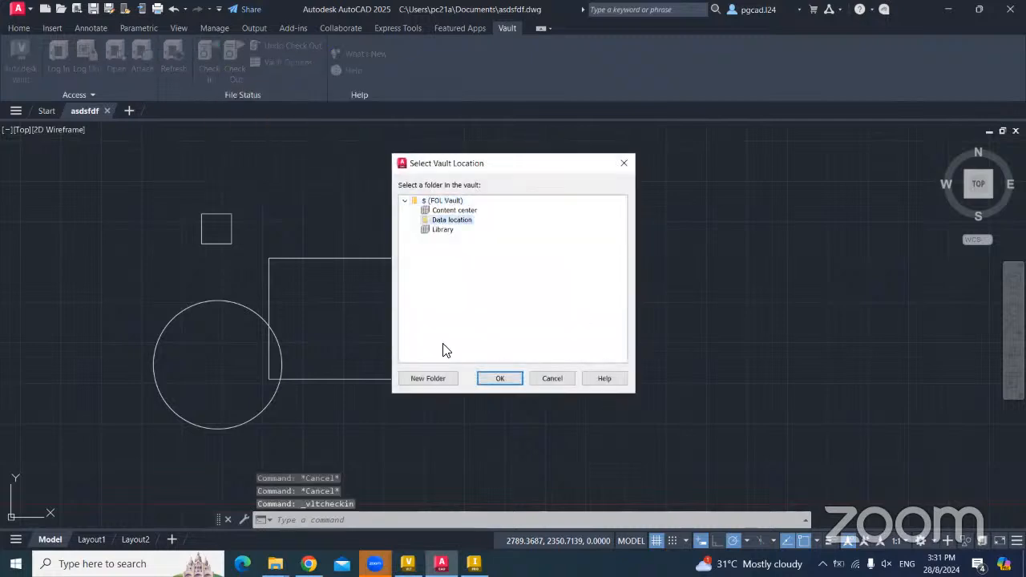
click(491, 380)
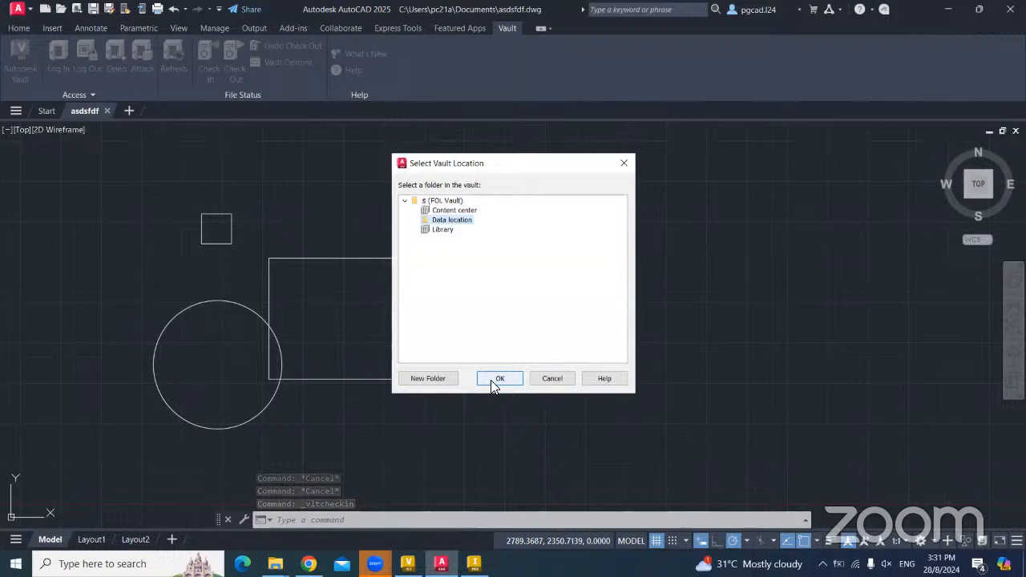
click(501, 430)
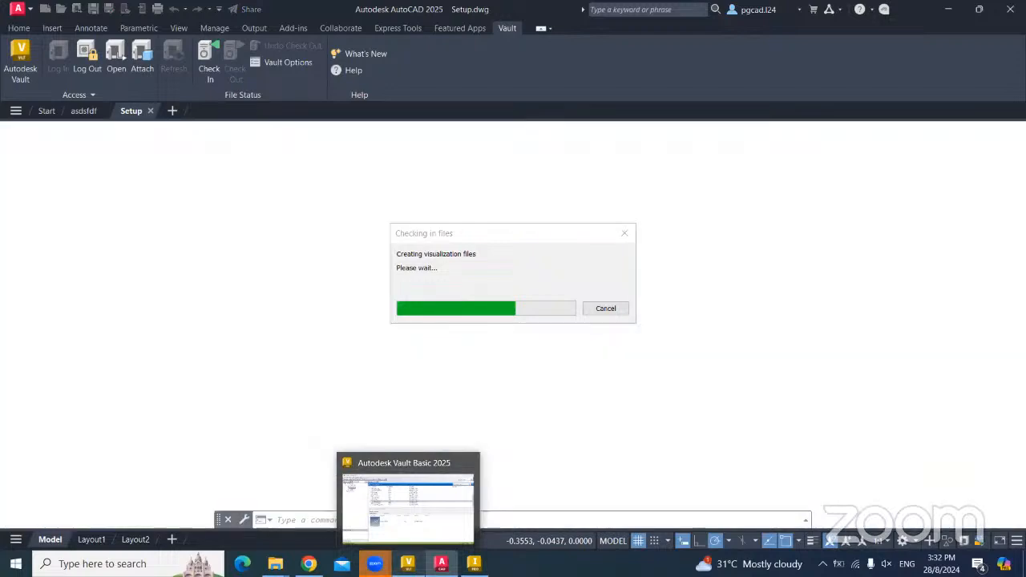
click(408, 564)
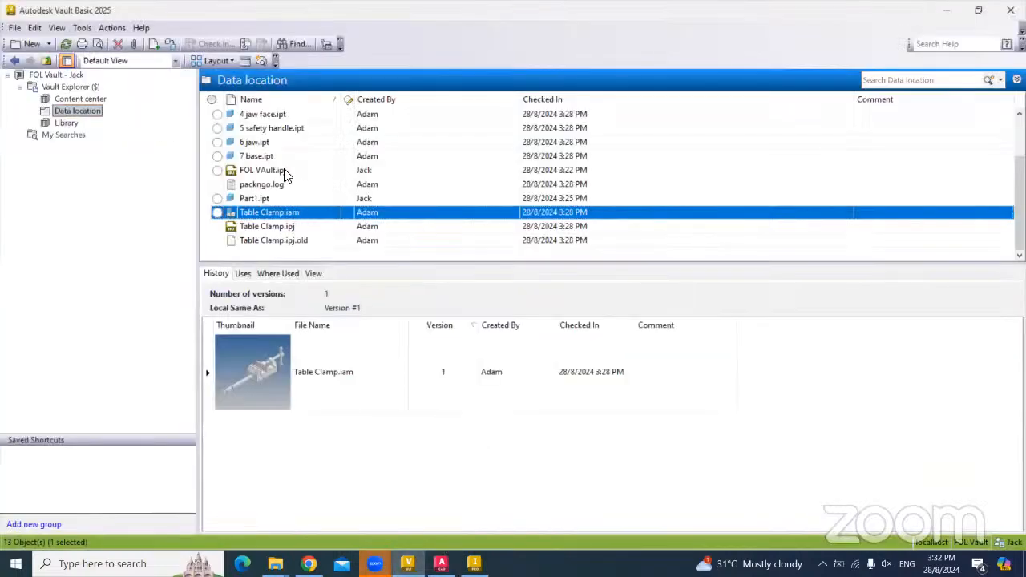
- Refresh Data location, preview the checked-in asdsfdf.dwg, then return to AutoCAD
click(67, 44)
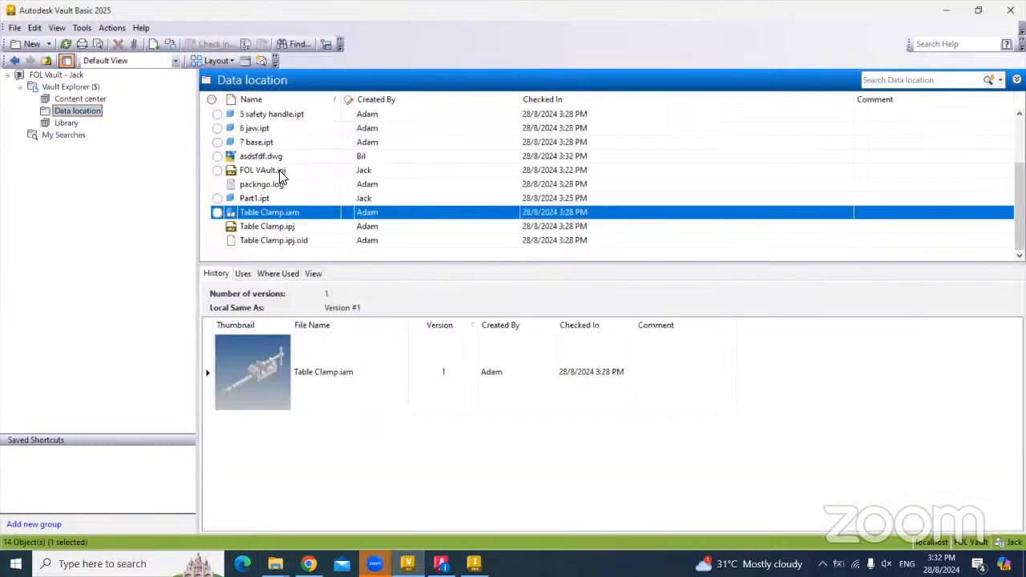
click(256, 160)
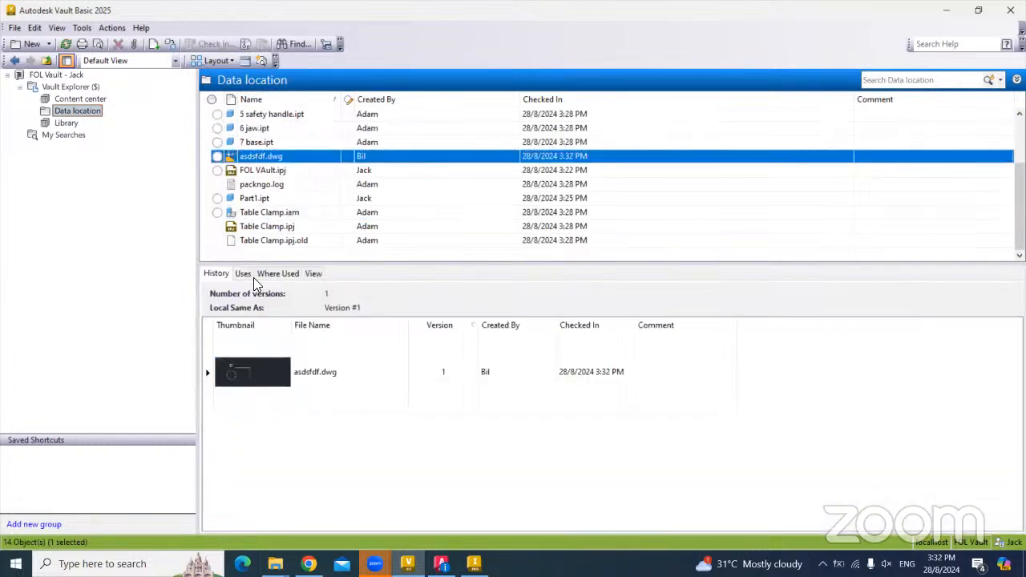
click(313, 274)
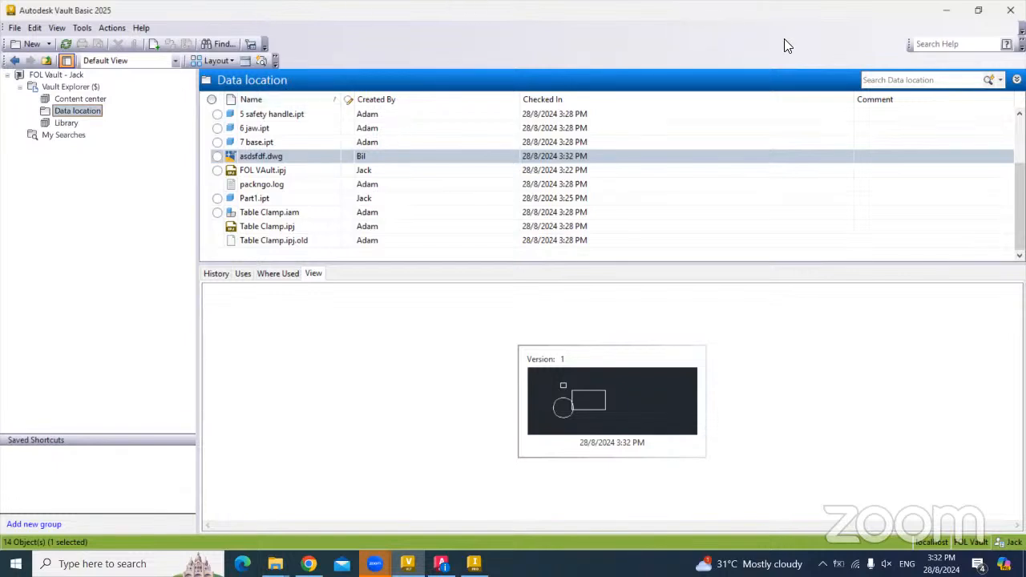
click(952, 5)
click(643, 228)
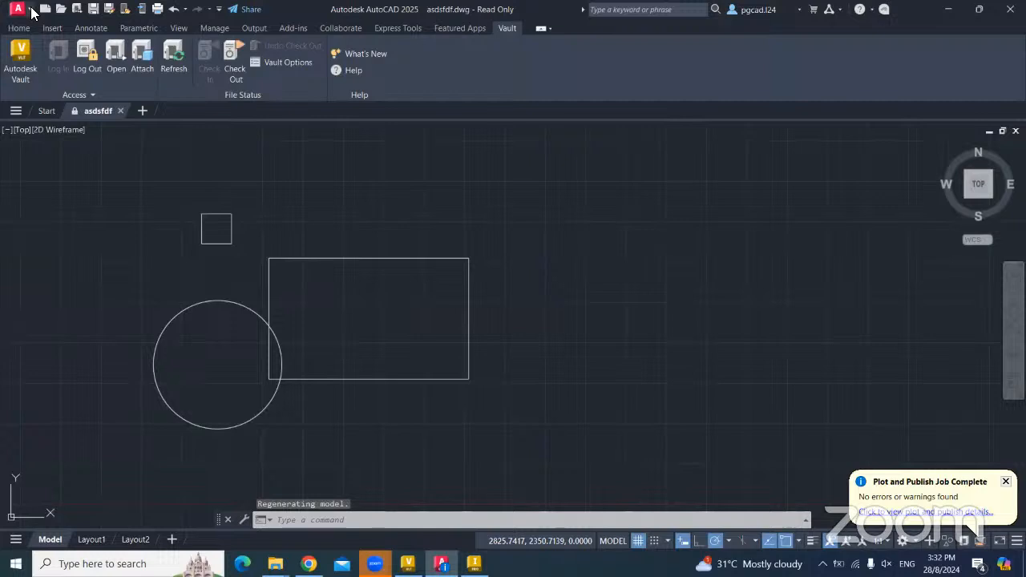
- Show thumbnails of the open File Explorer windows, including FOL Vault and AutoCAD Inventor File
click(31, 9)
mouse_move(69, 353)
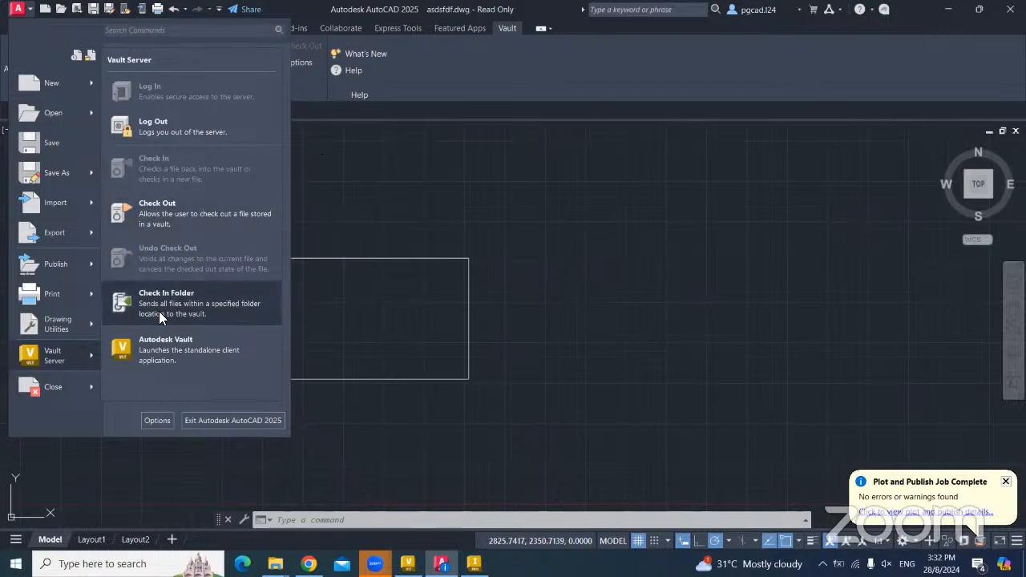
click(275, 564)
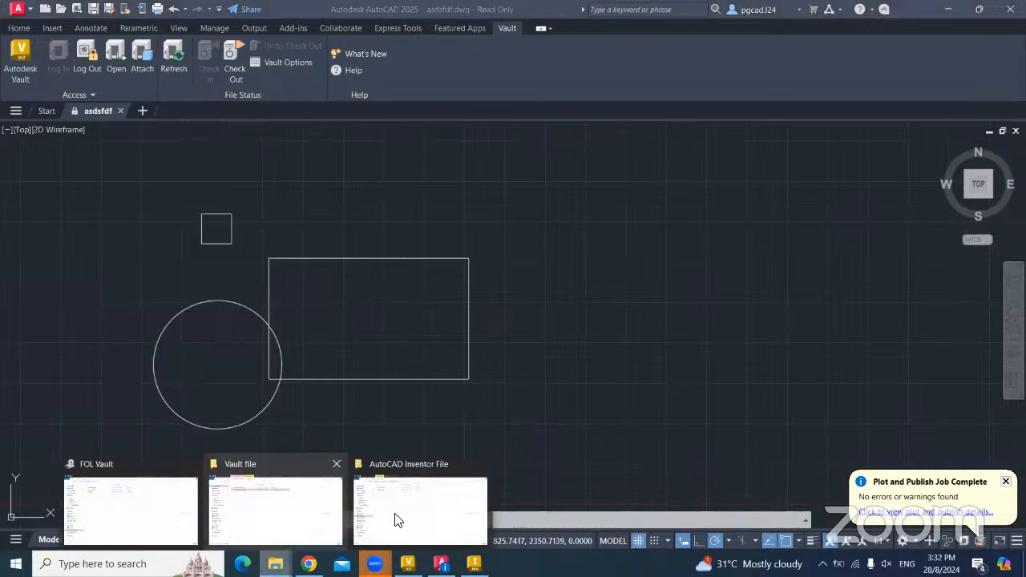
- Open Vault file > AutoCAD Inventor File > AutoCAD File and select all eight DWG drawings
click(329, 518)
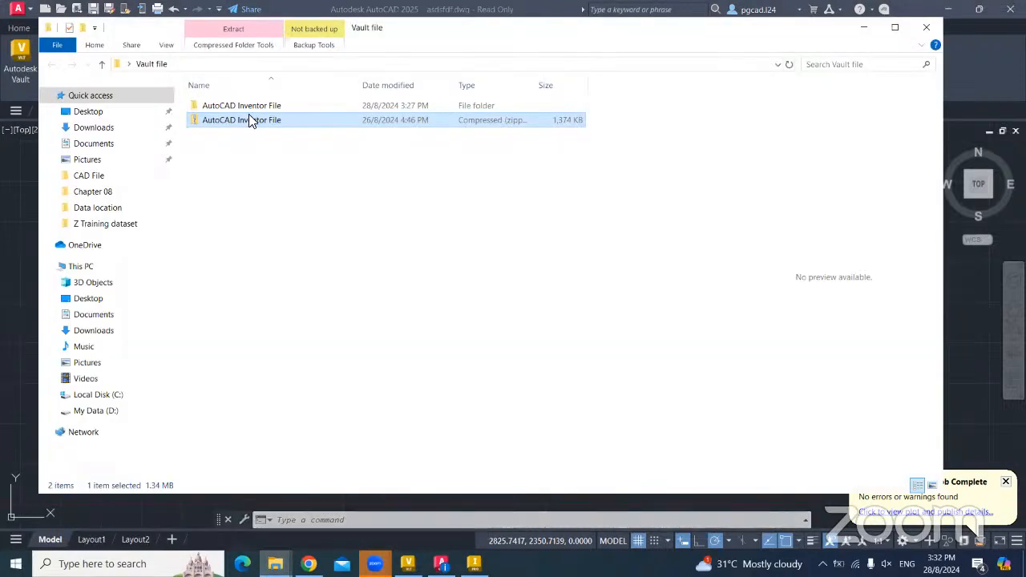
double_click(240, 105)
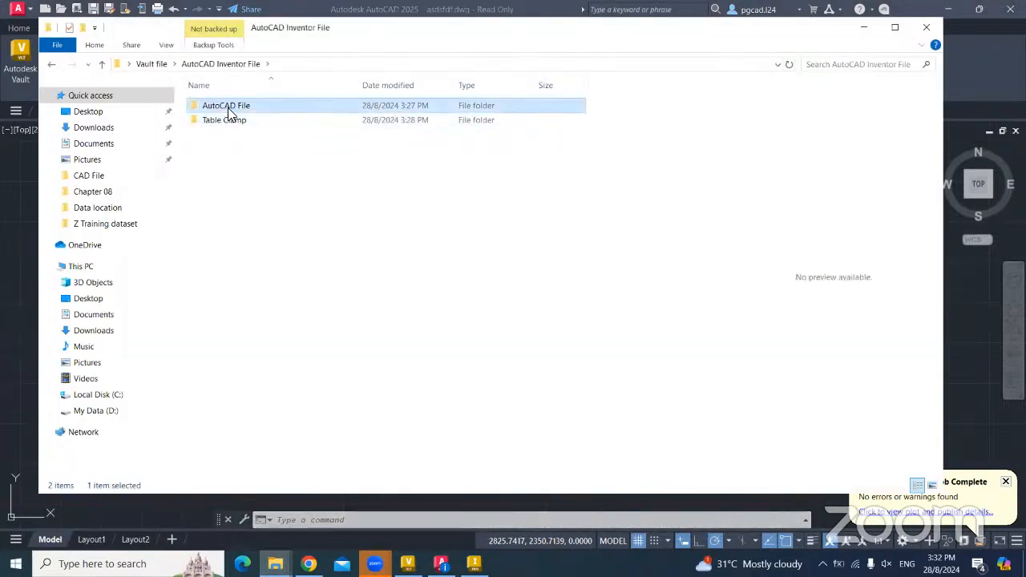
double_click(229, 108)
key(ctrl+a)
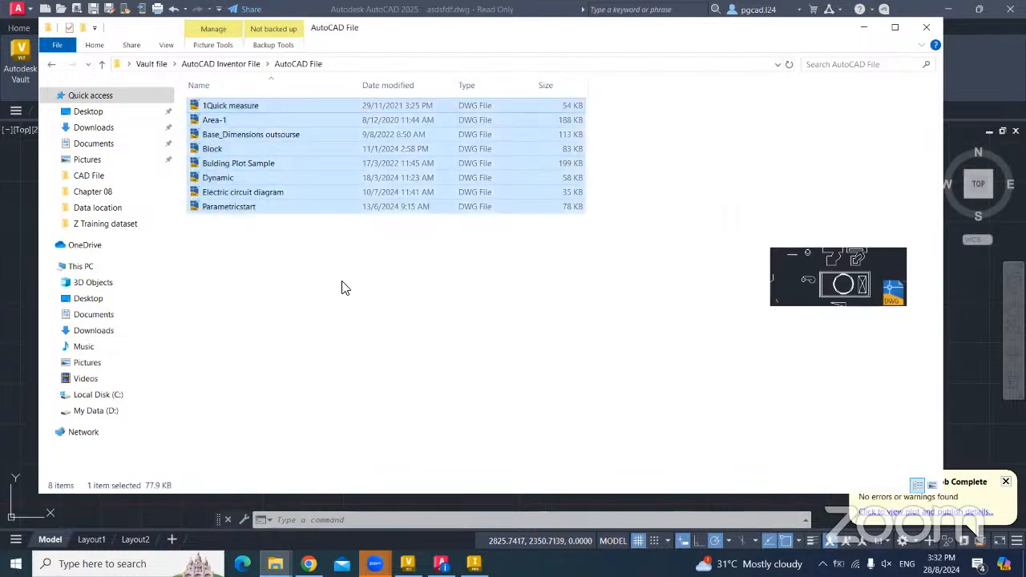
- Return to the AutoCAD Inventor File folder, then bring AutoCAD and Vault Basic forward
click(51, 64)
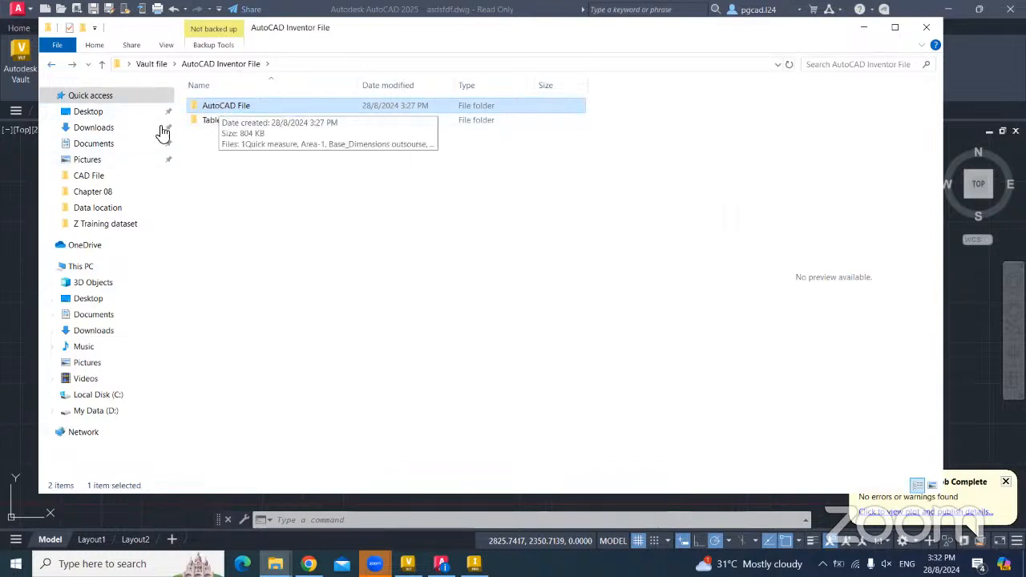
click(24, 193)
click(23, 52)
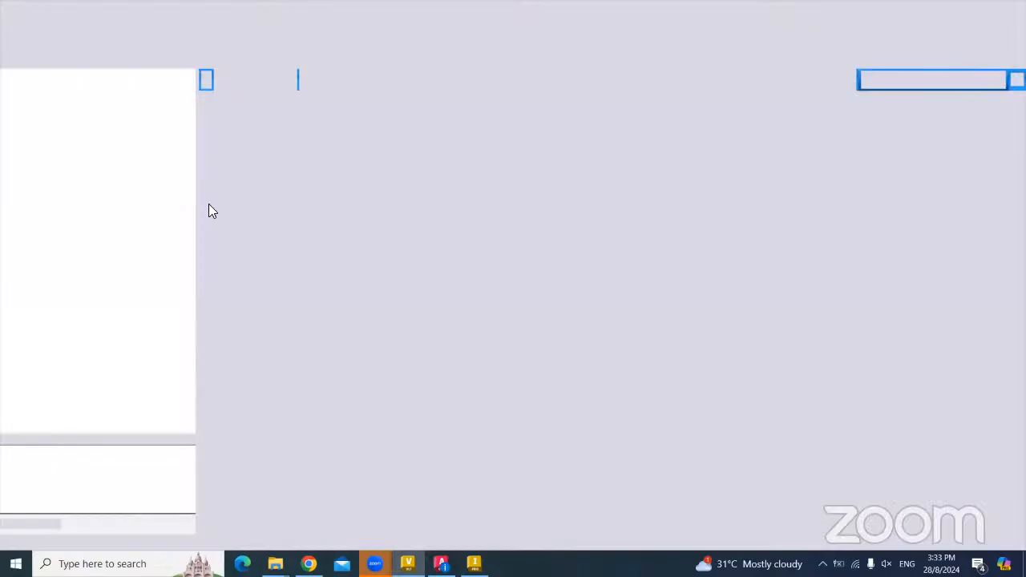
- Minimize Vault and start Vault Server > Check In Folder in AutoCAD
click(947, 9)
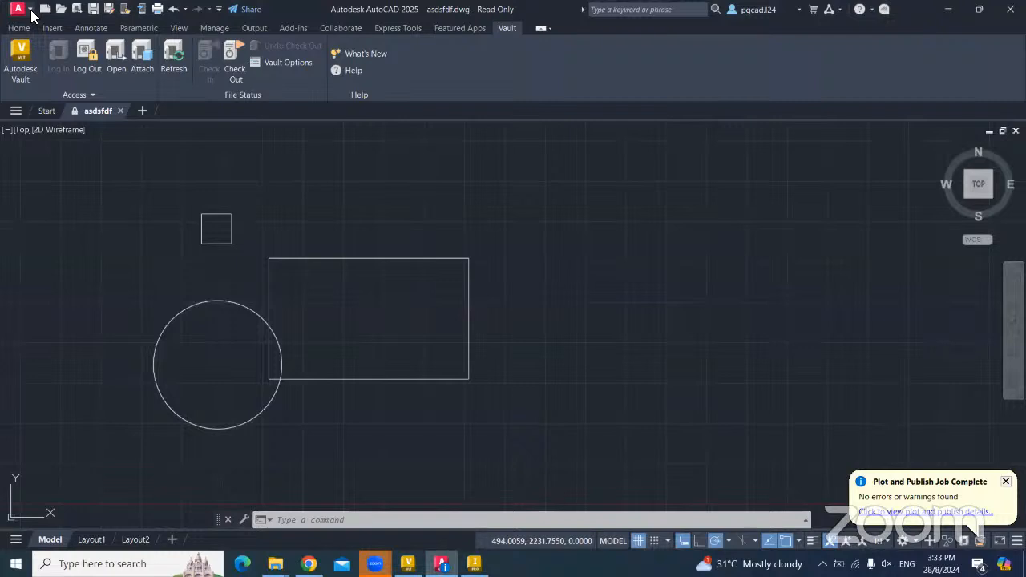
click(28, 10)
mouse_move(96, 352)
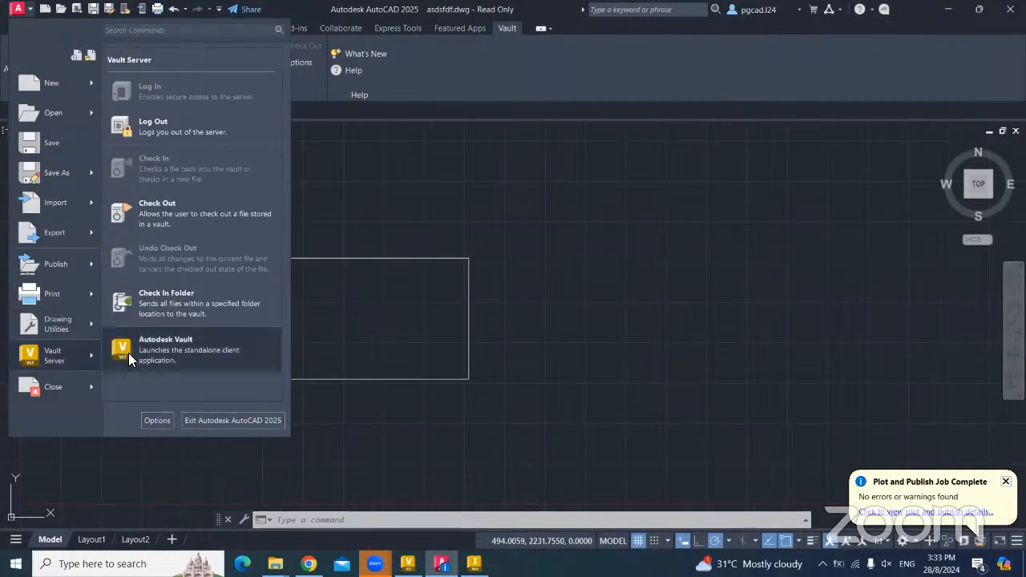
click(178, 308)
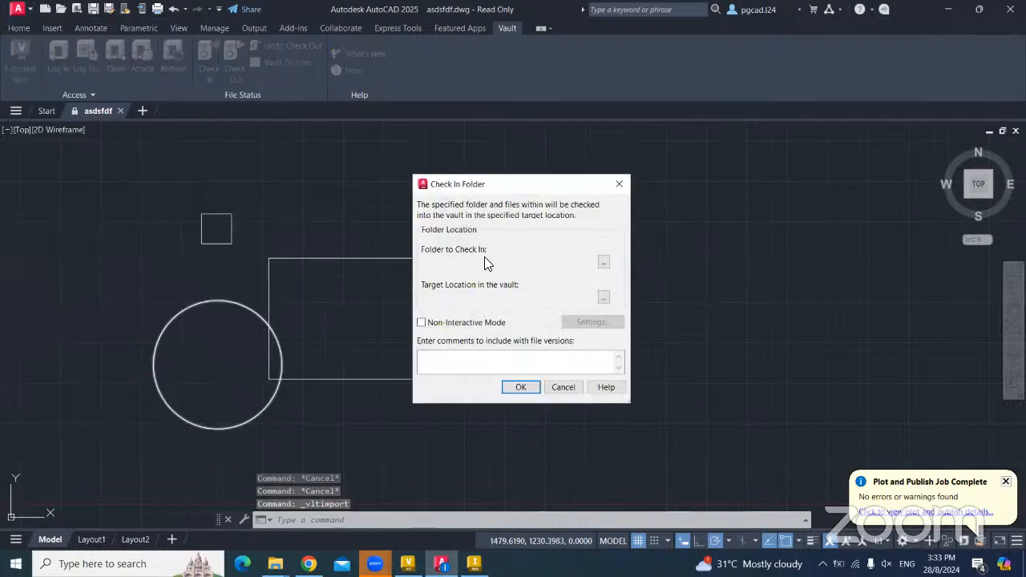
- Choose Desktop > Vault file > AutoCAD Inventor File > AutoCAD File as the folder to check in
click(604, 262)
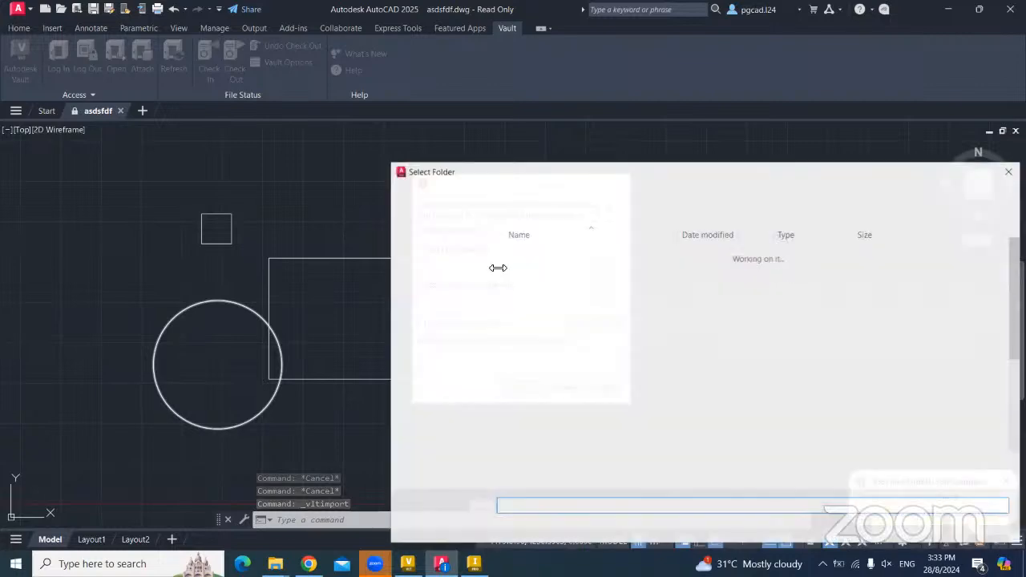
click(441, 262)
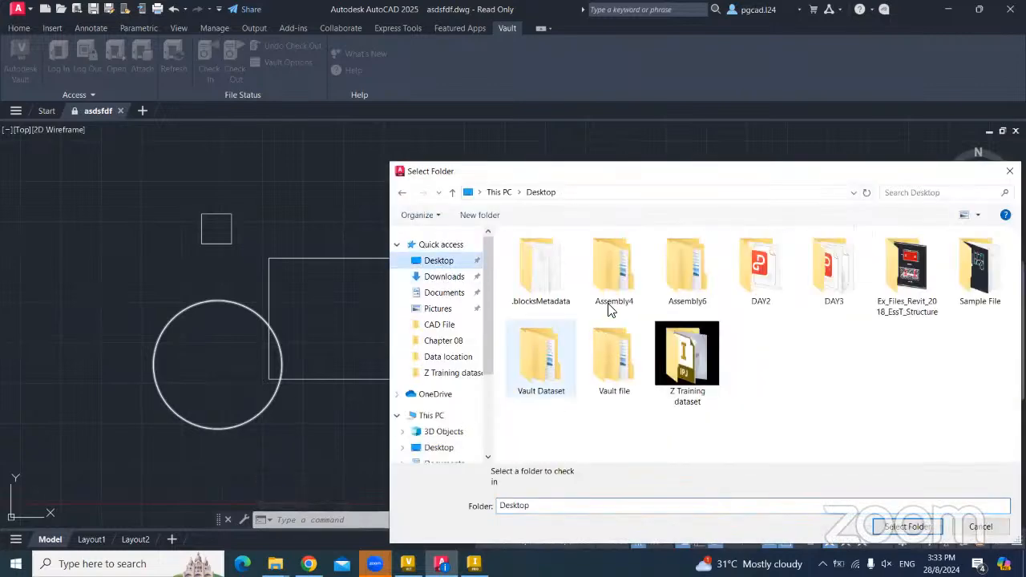
double_click(615, 357)
double_click(561, 255)
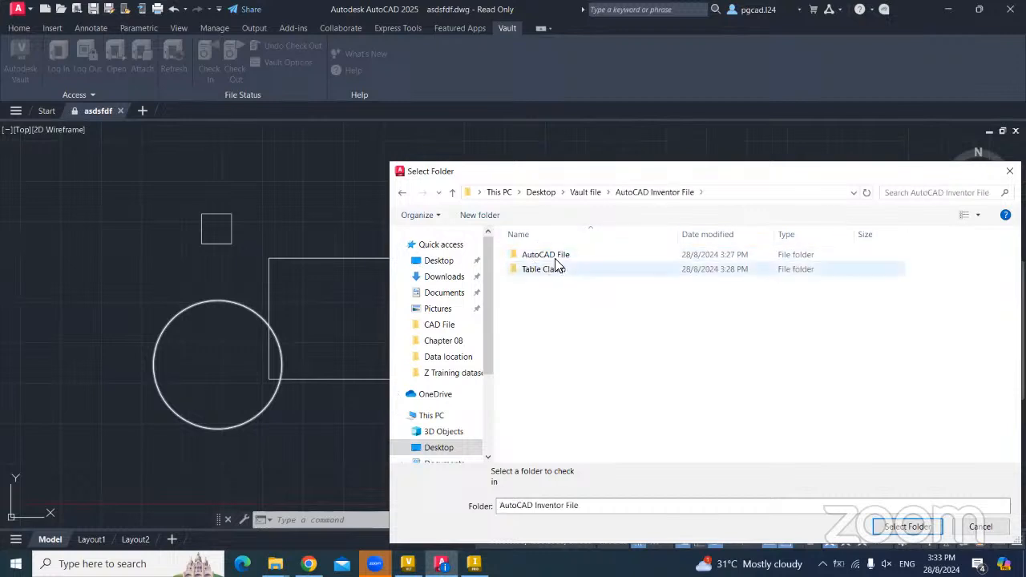
click(549, 255)
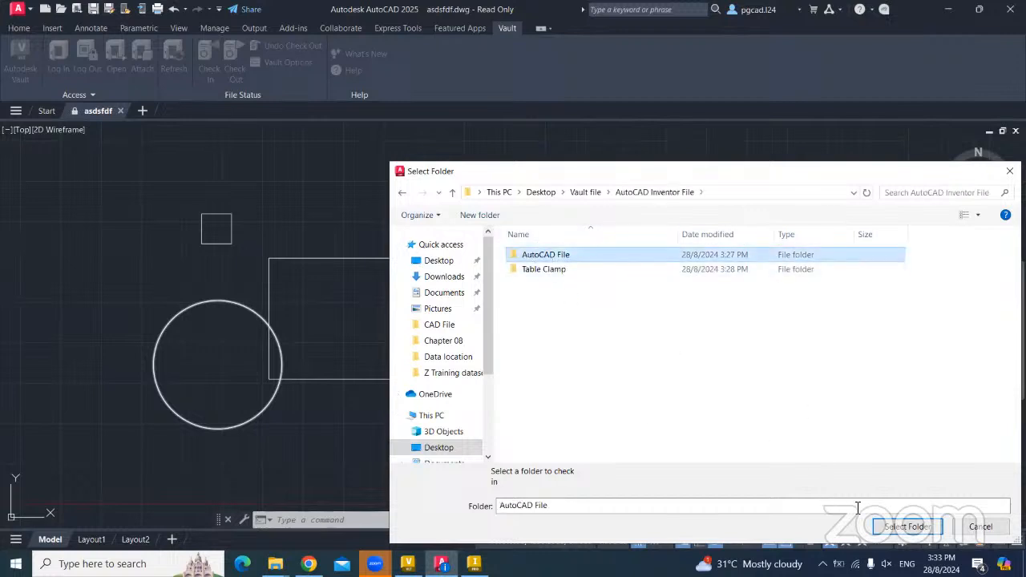
click(892, 526)
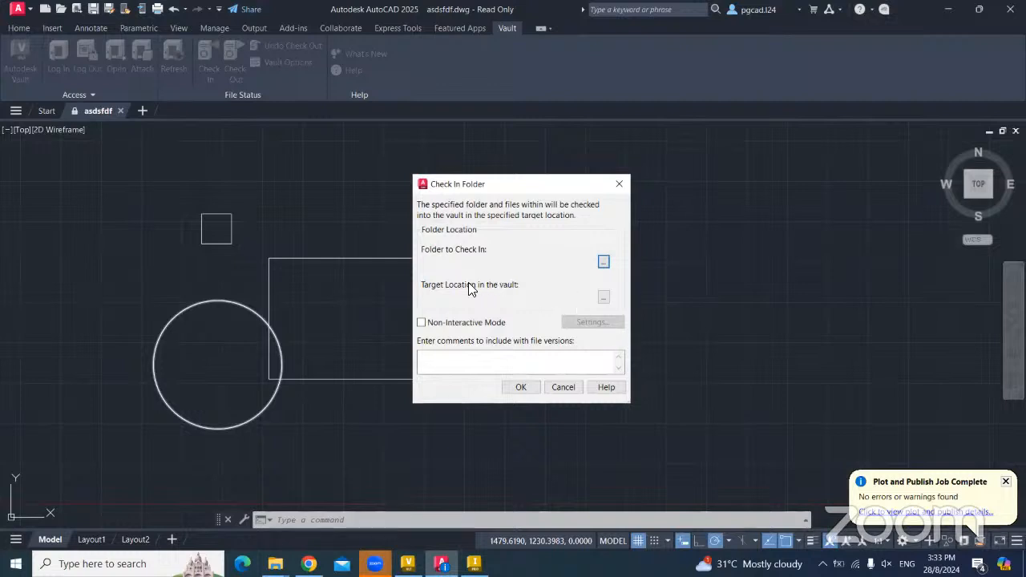
- Set Data location as the vault target and run the file scan
click(604, 296)
click(449, 220)
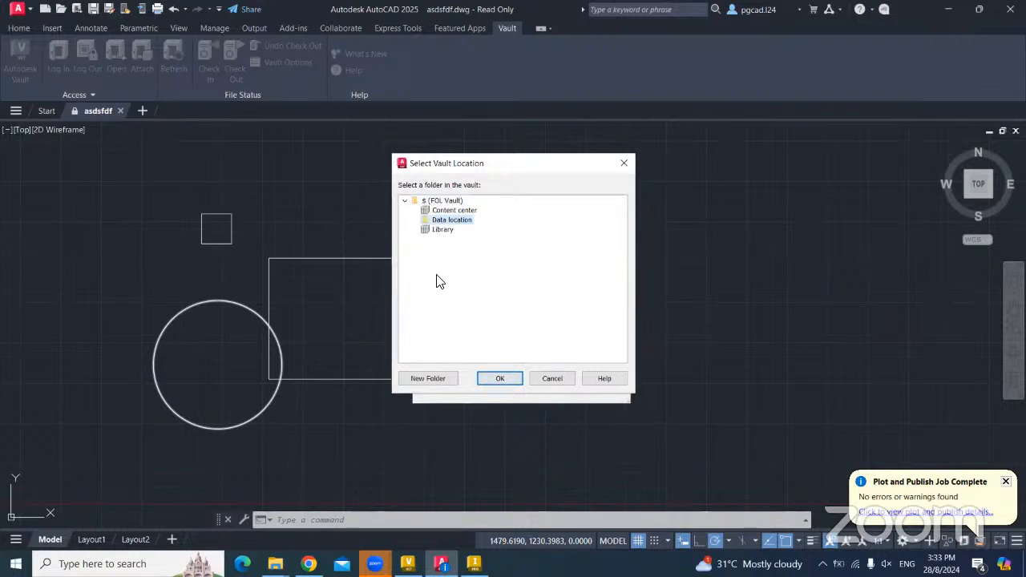
click(505, 377)
click(523, 388)
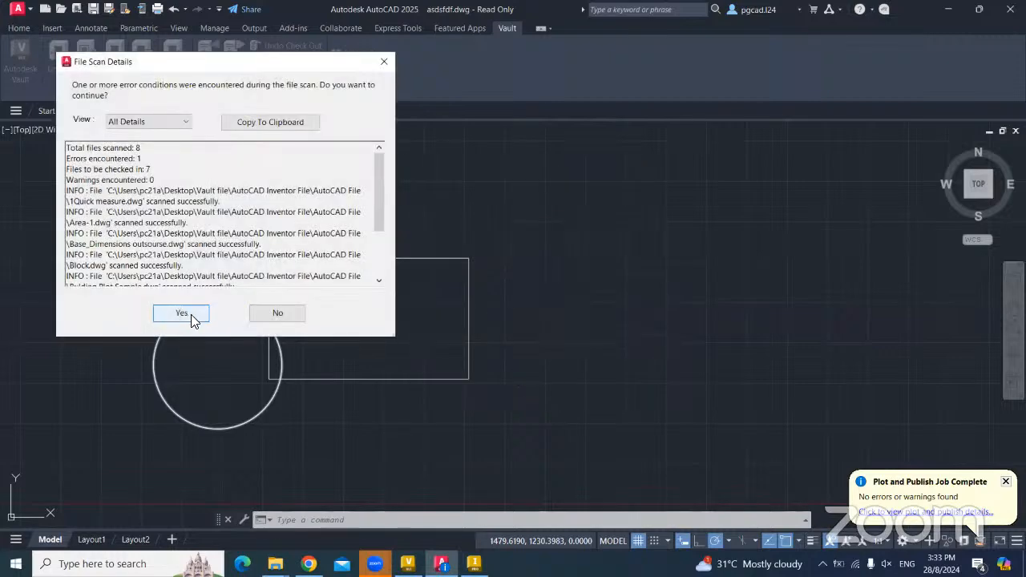
- Accept the scan's 1 error and check the seven drawings into $/Data location/AutoCAD File
click(189, 313)
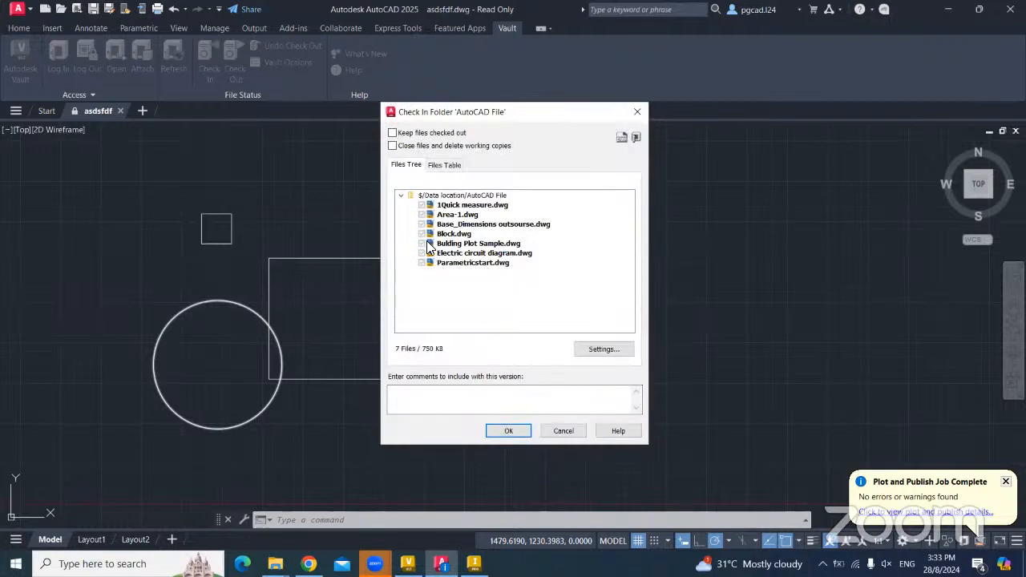
click(508, 432)
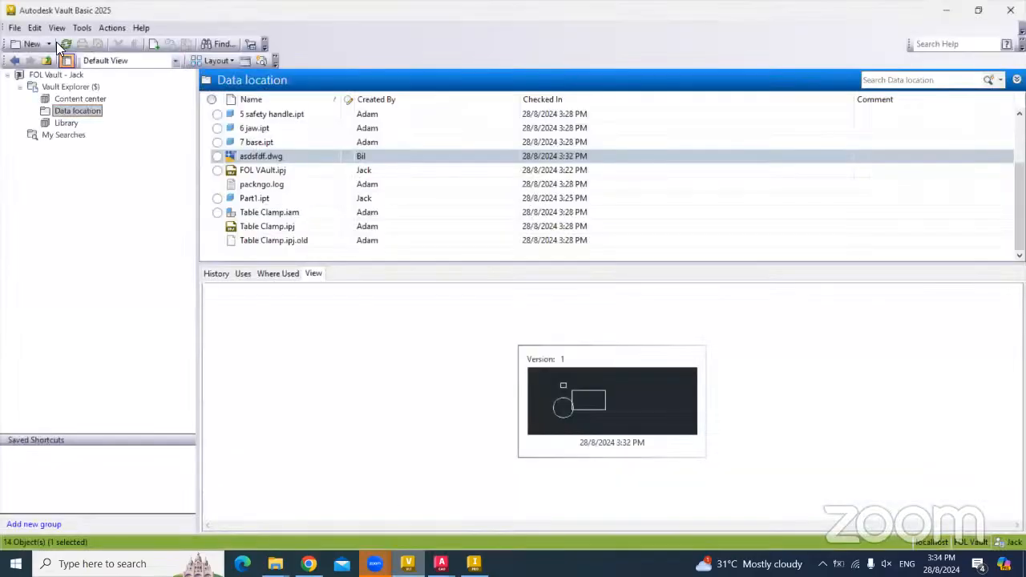
- Refresh Vault's Data location list and scroll through it
click(66, 44)
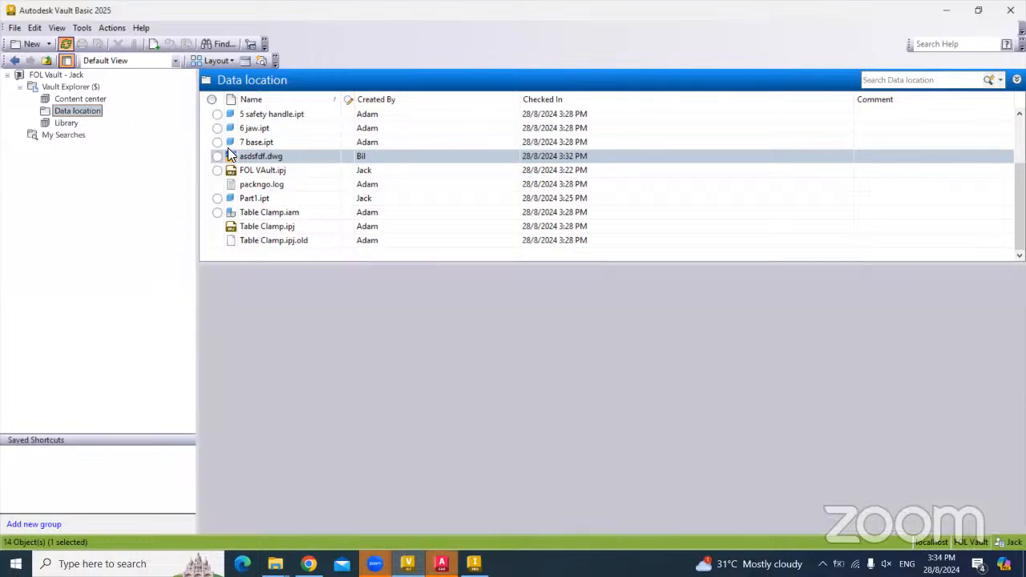
scroll(267, 152, down, 5)
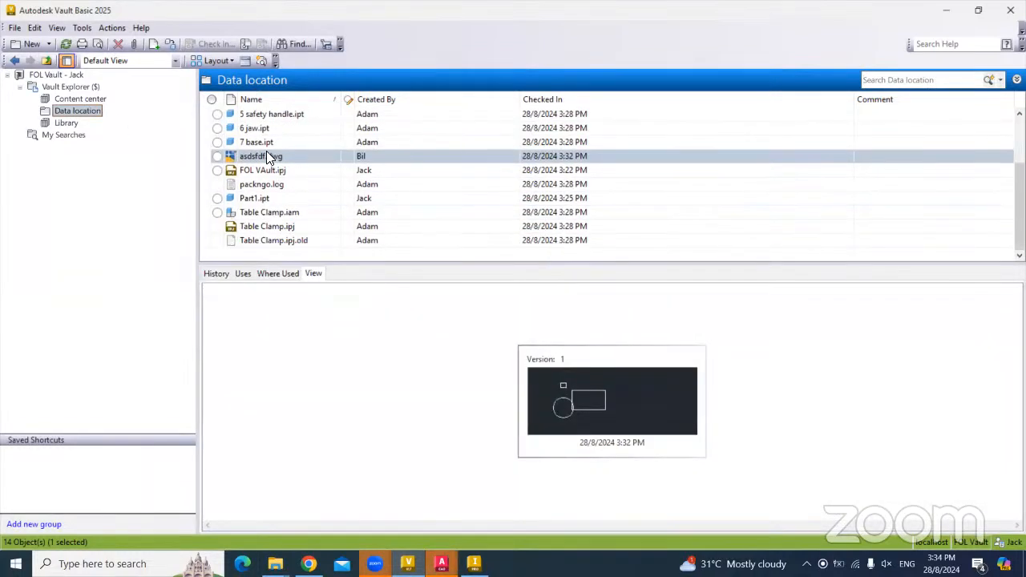
scroll(260, 148, up, 5)
scroll(255, 143, down, 5)
- Dismiss AutoCAD's Check In Details report, then refresh Vault to show the AutoCAD File folder
click(474, 565)
click(443, 564)
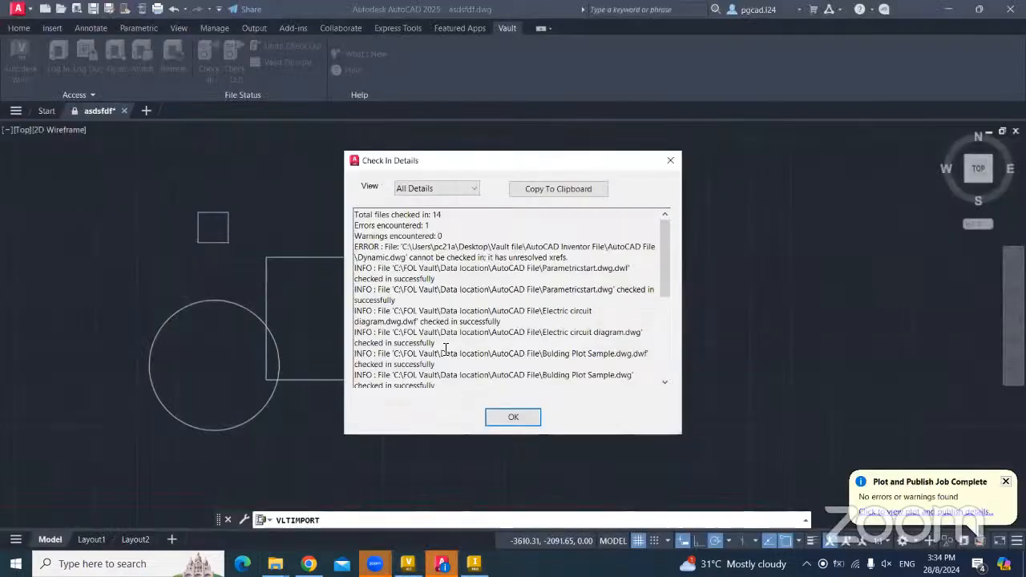
click(505, 418)
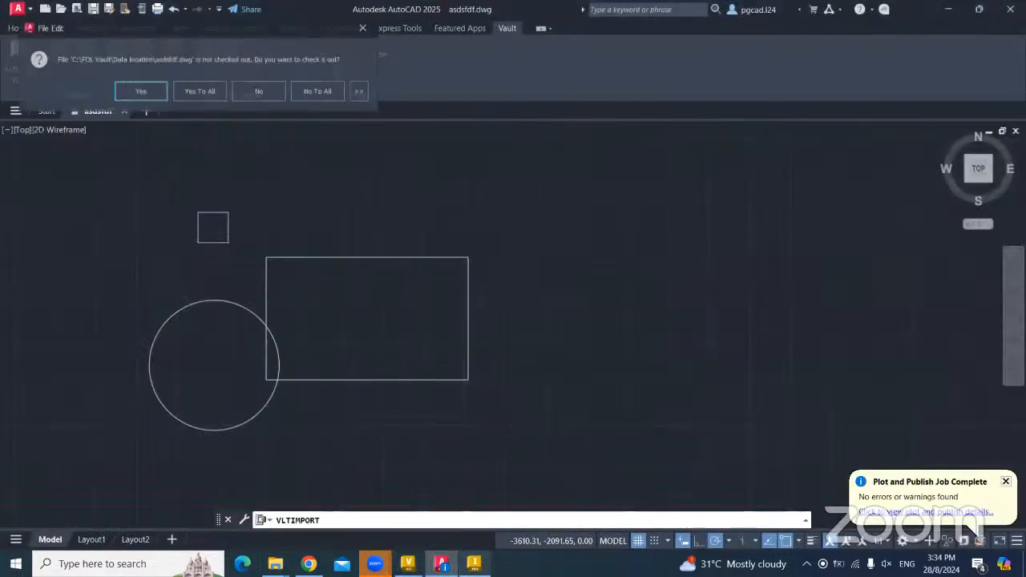
click(408, 564)
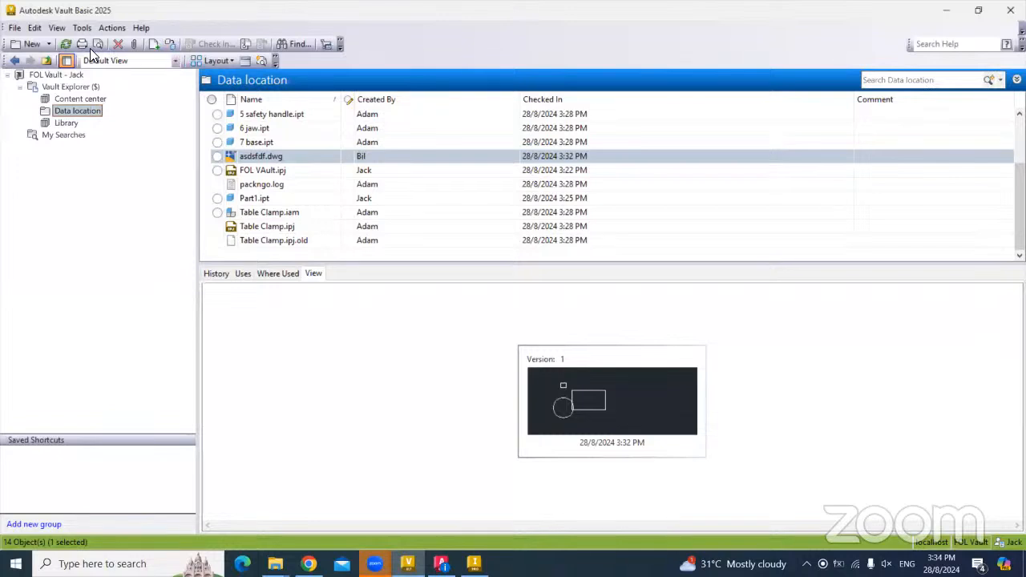
click(66, 44)
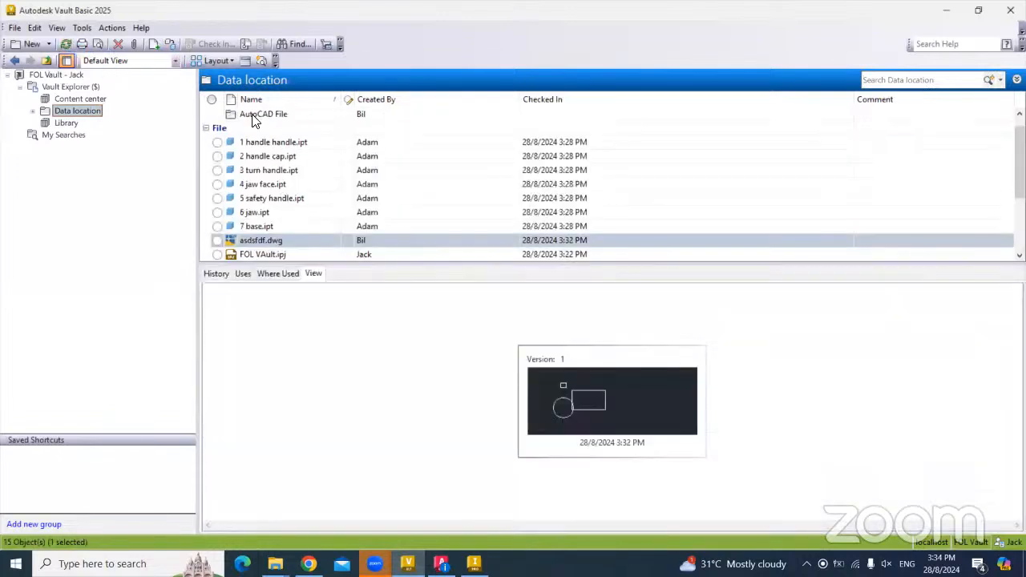
- Open AutoCAD File, preview four drawings, and view Base_Dimensions' version history
double_click(252, 116)
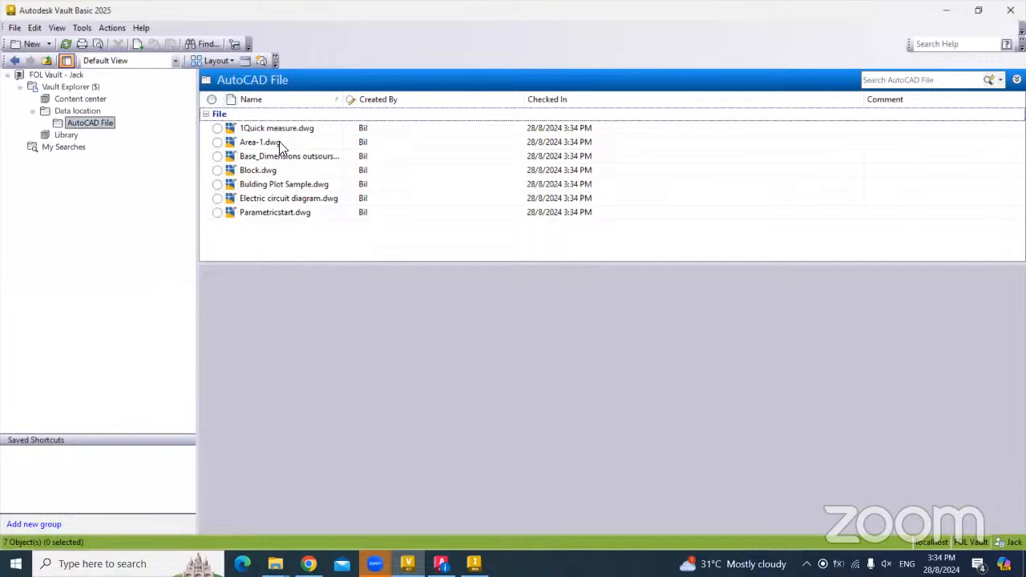
click(275, 130)
click(273, 156)
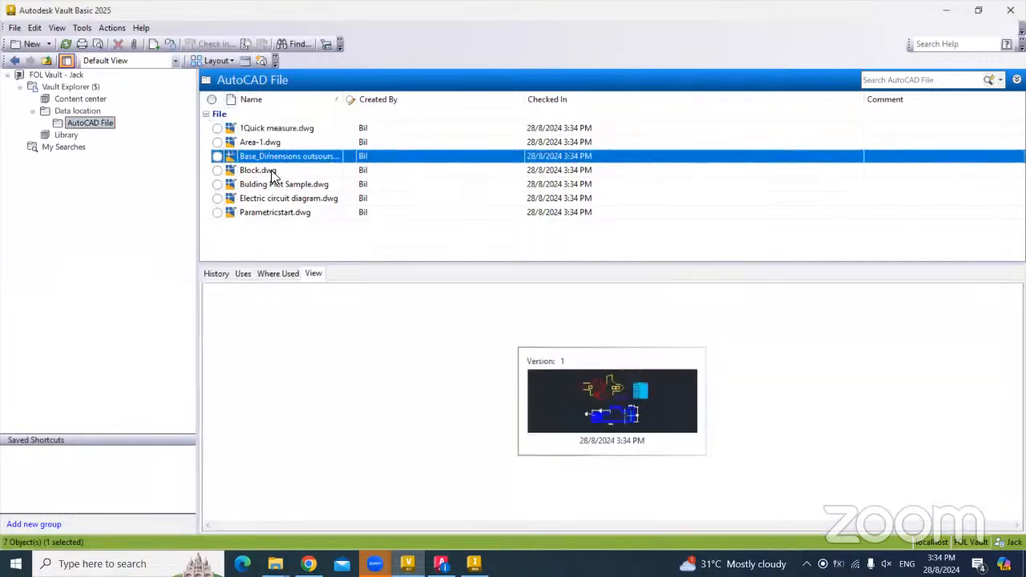
click(272, 184)
click(272, 211)
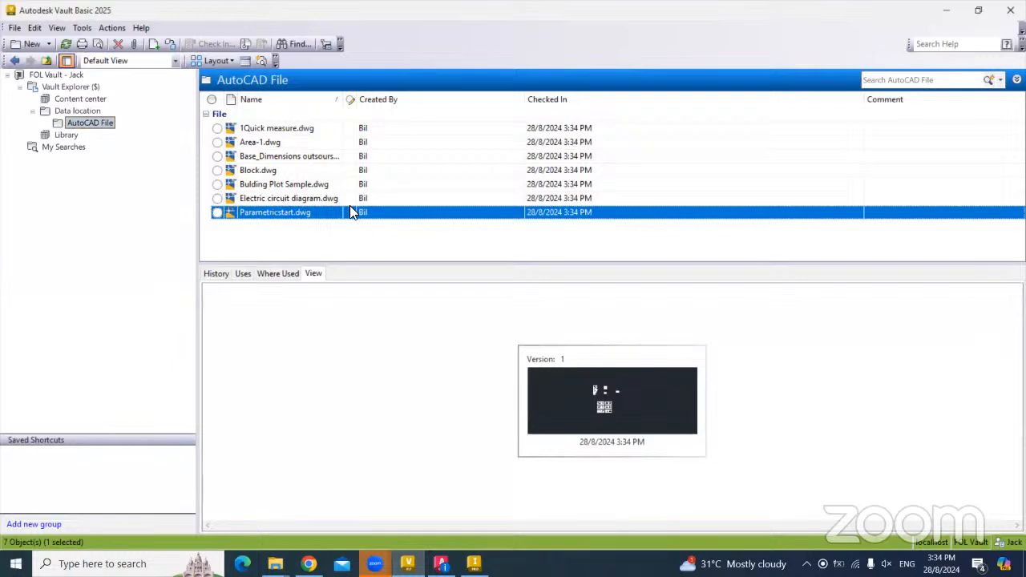
click(212, 275)
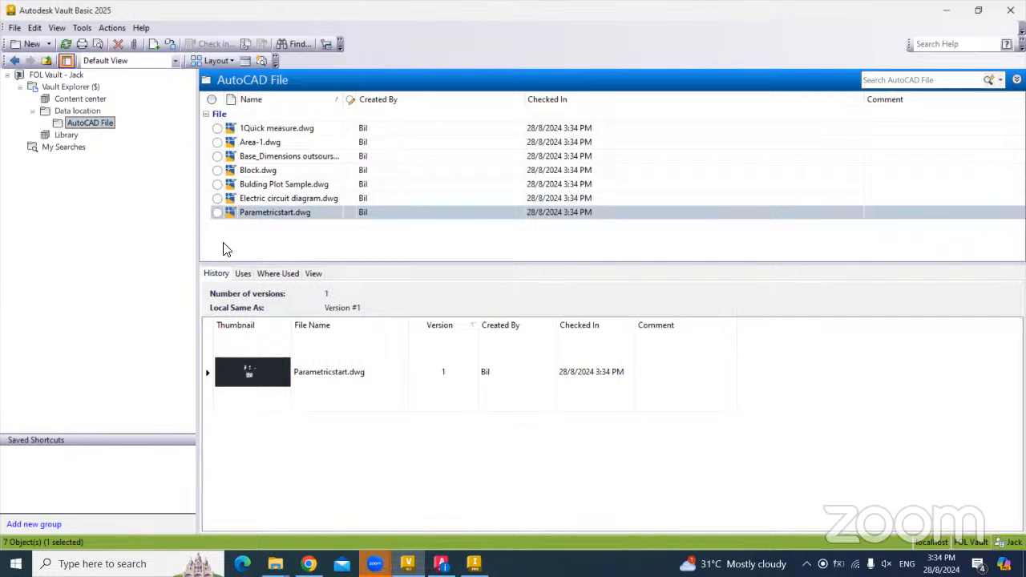
click(273, 156)
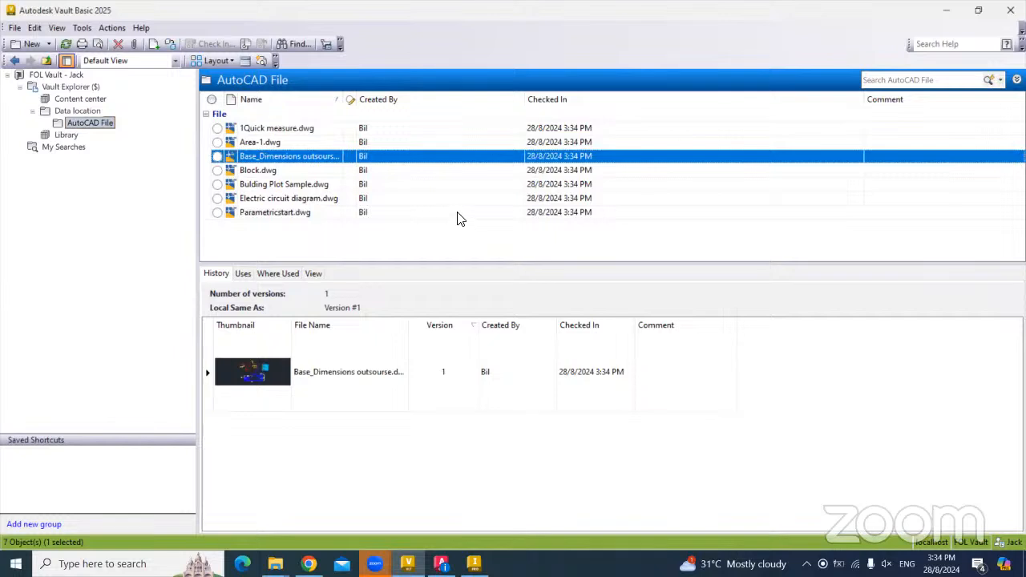